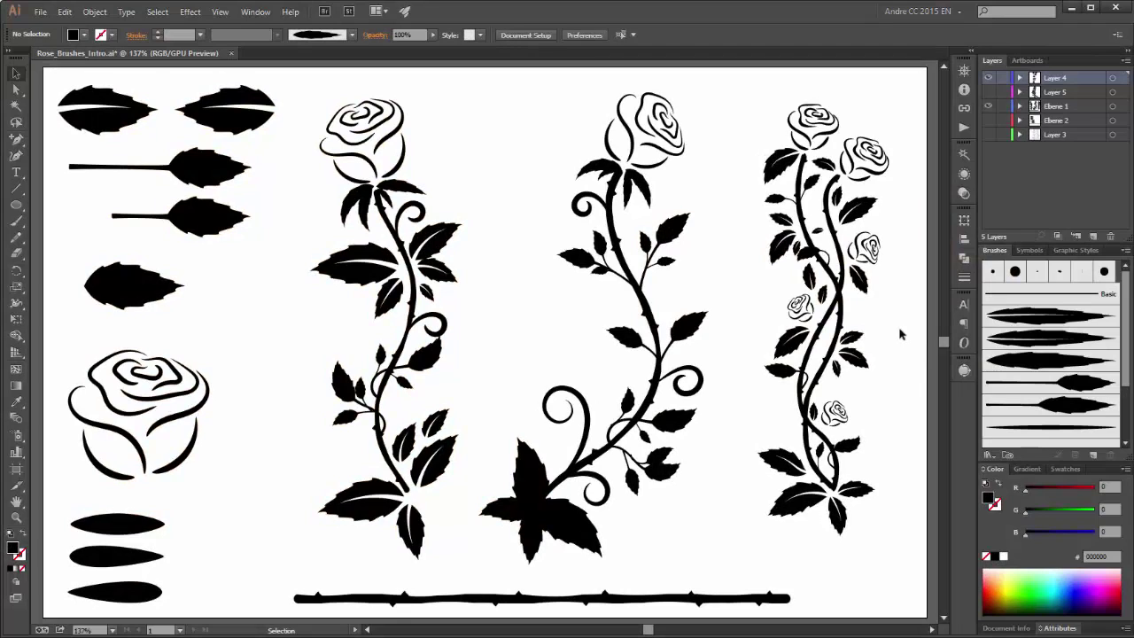
# Toggle the visibility of Ebene 1 and Layer 4 to examine the rose vines and the brush shapes separately
pyautogui.click(987, 105)
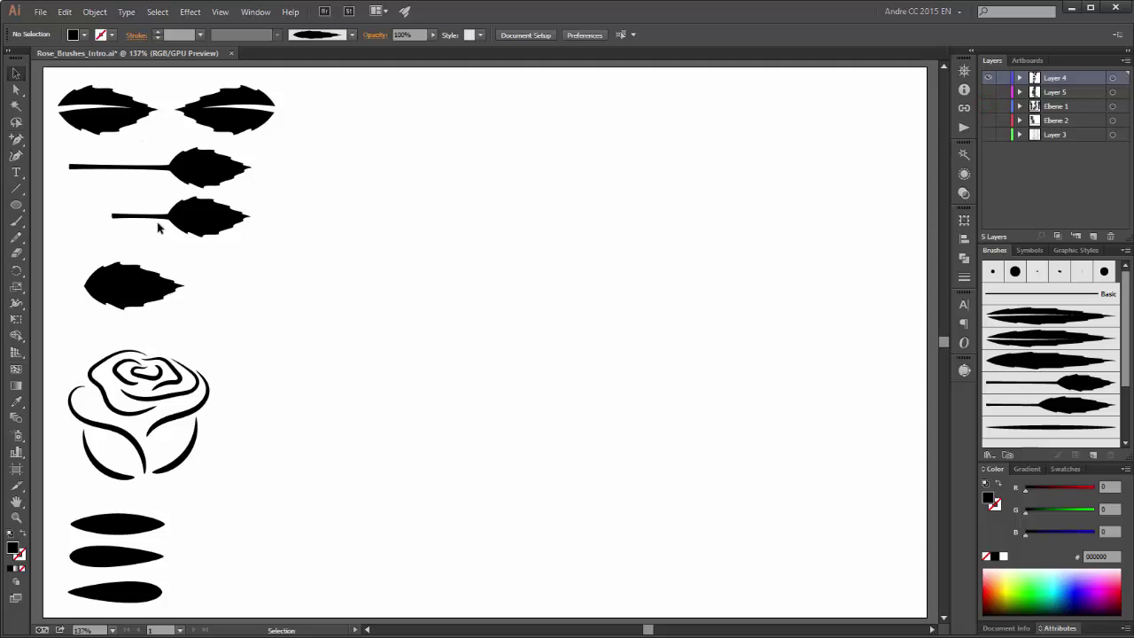
pyautogui.click(987, 105)
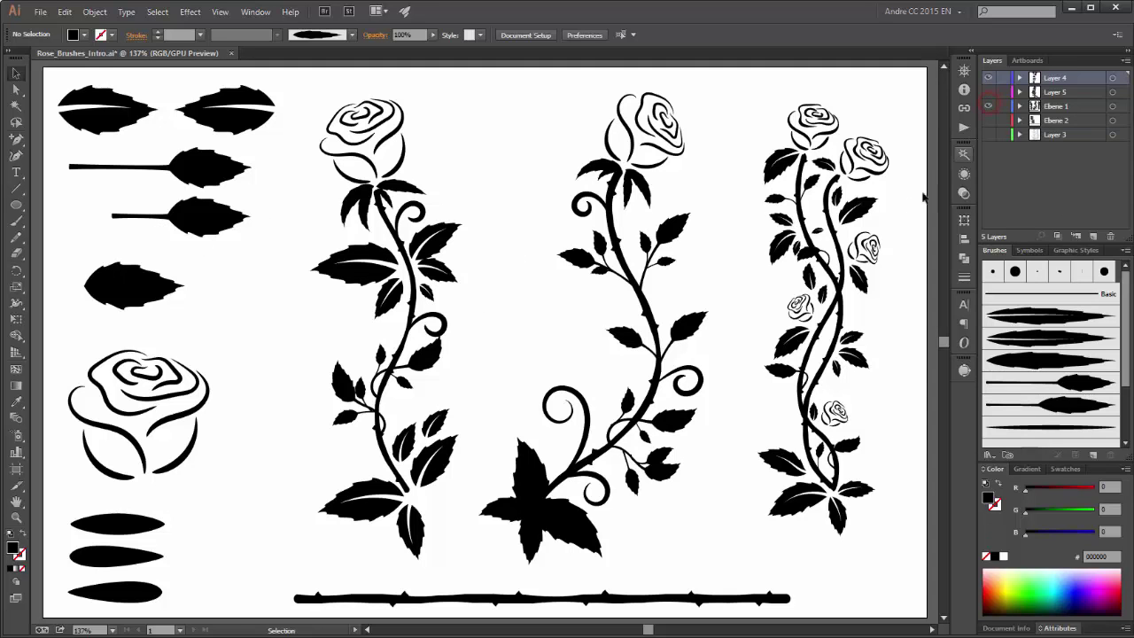
pyautogui.click(989, 77)
pyautogui.click(988, 78)
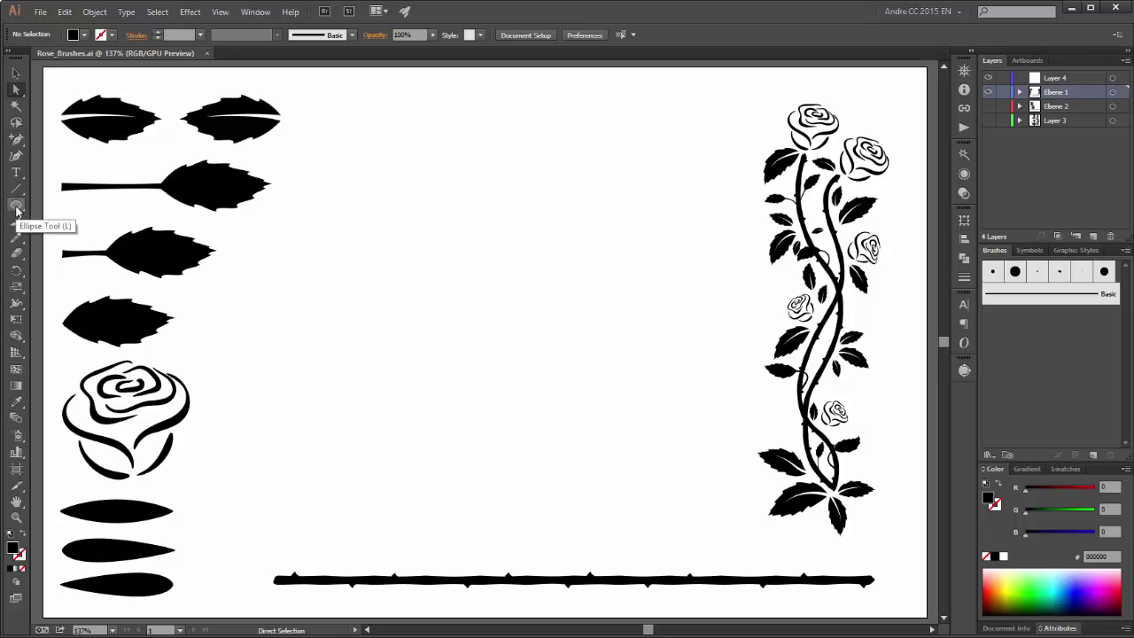
# Draw a black ellipse about 141 by 64 mm in the middle of the artboard and convert its two side anchor points to corners
pyautogui.click(16, 205)
pyautogui.moveTo(315, 265); pyautogui.dragTo(683, 433)
pyautogui.click(16, 90)
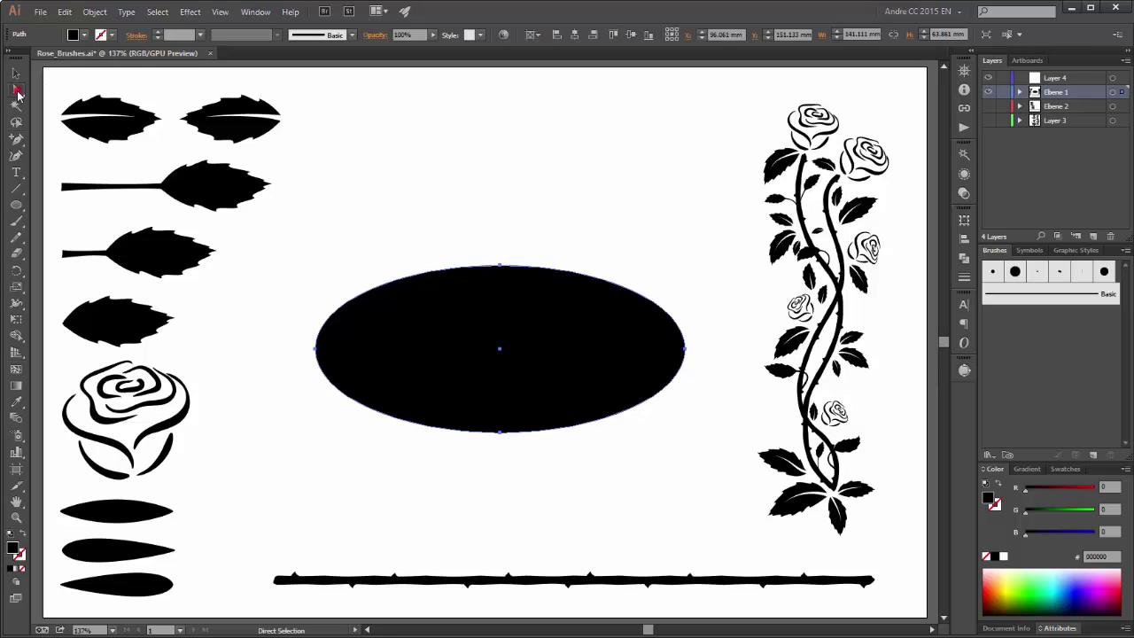
pyautogui.moveTo(283, 339); pyautogui.dragTo(726, 371)
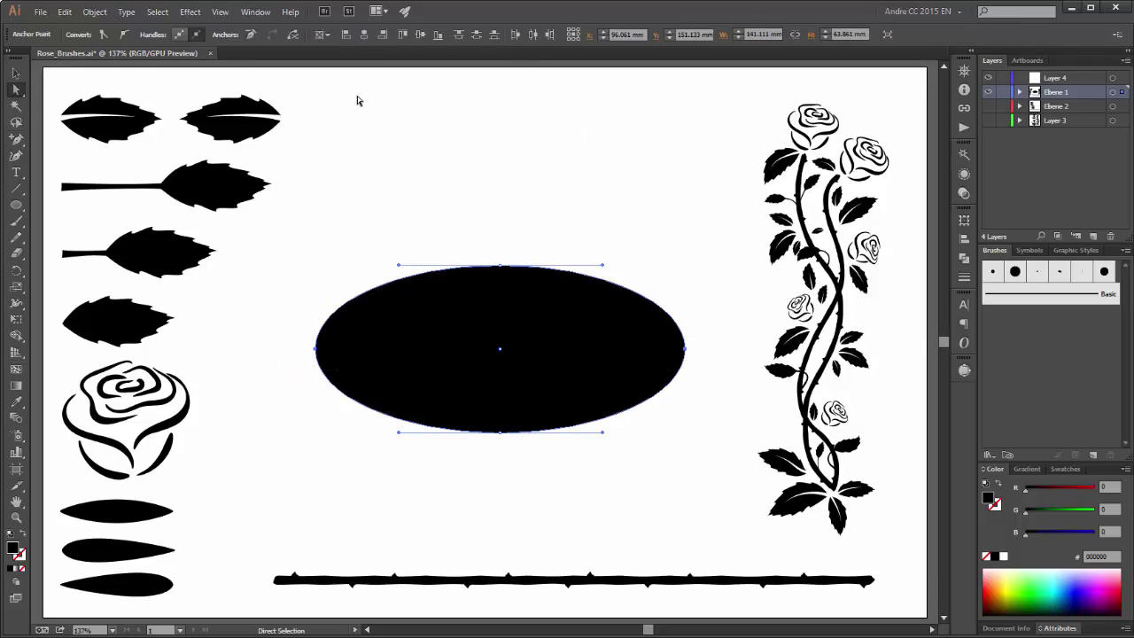
pyautogui.click(103, 36)
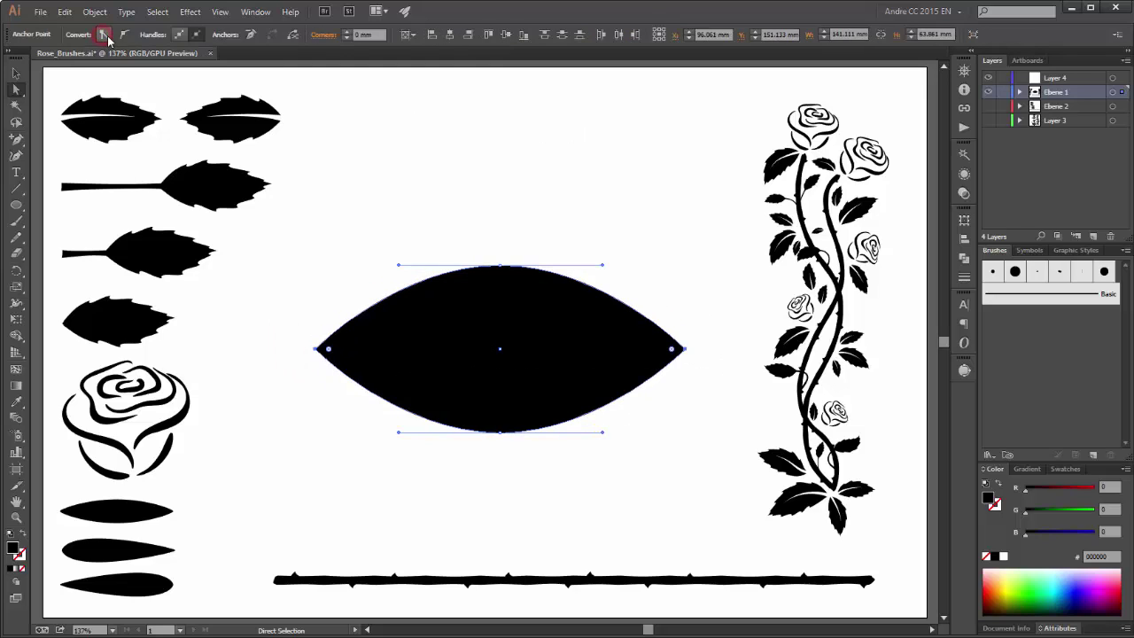
# Shift the shape's upper middle anchor point horizontally towards the left tip, to X 85.478 mm
pyautogui.moveTo(489, 237); pyautogui.dragTo(519, 374)
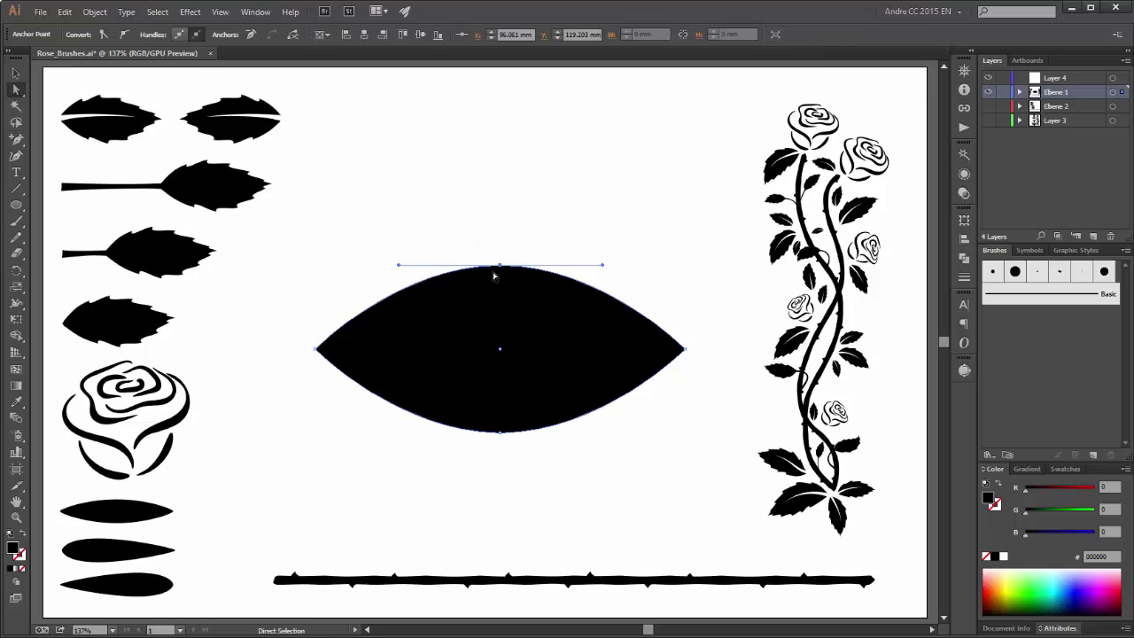
pyautogui.press('Left')
pyautogui.press('Left')
pyautogui.press('Left')
pyautogui.press('Left')
pyautogui.press('Left')
pyautogui.press('Left')
pyautogui.press('Left')
pyautogui.press('Left')
pyautogui.press('Left')
pyautogui.press('Left')
pyautogui.press('Left')
pyautogui.press('Left')
pyautogui.press('Left')
pyautogui.press('Left')
pyautogui.press('Left')
pyautogui.press('Left')
pyautogui.press('Left')
pyautogui.press('Left')
pyautogui.press('Left')
pyautogui.press('Left')
pyautogui.press('Left')
pyautogui.press('Left')
pyautogui.press('Left')
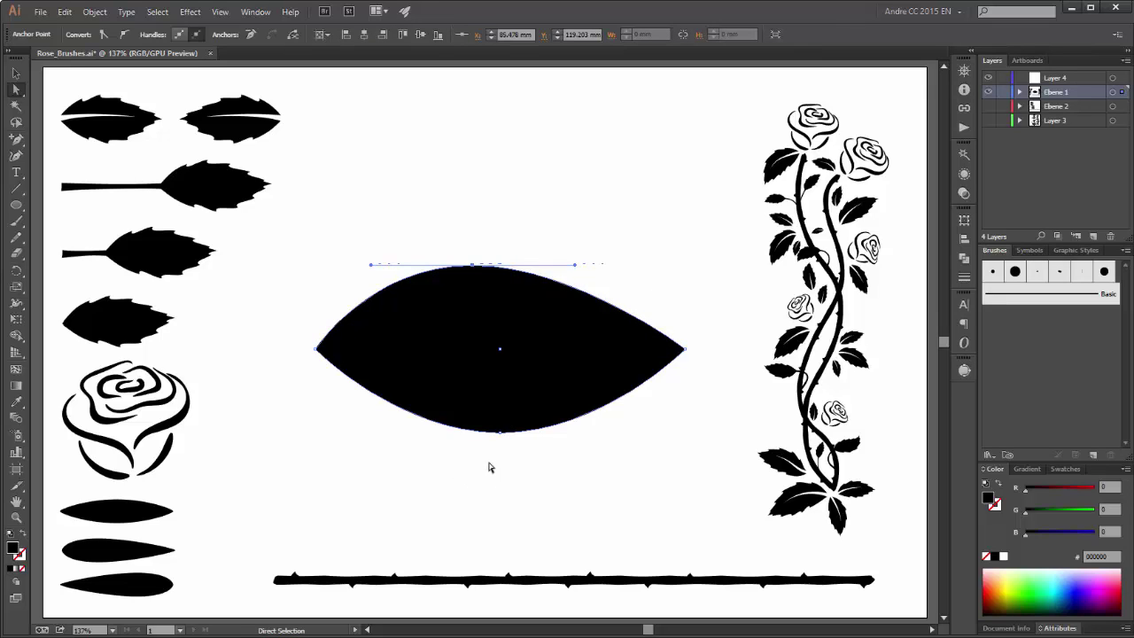
# Shift the upper and lower middle anchor points together about 7 mm farther towards the left tip
pyautogui.click(453, 222)
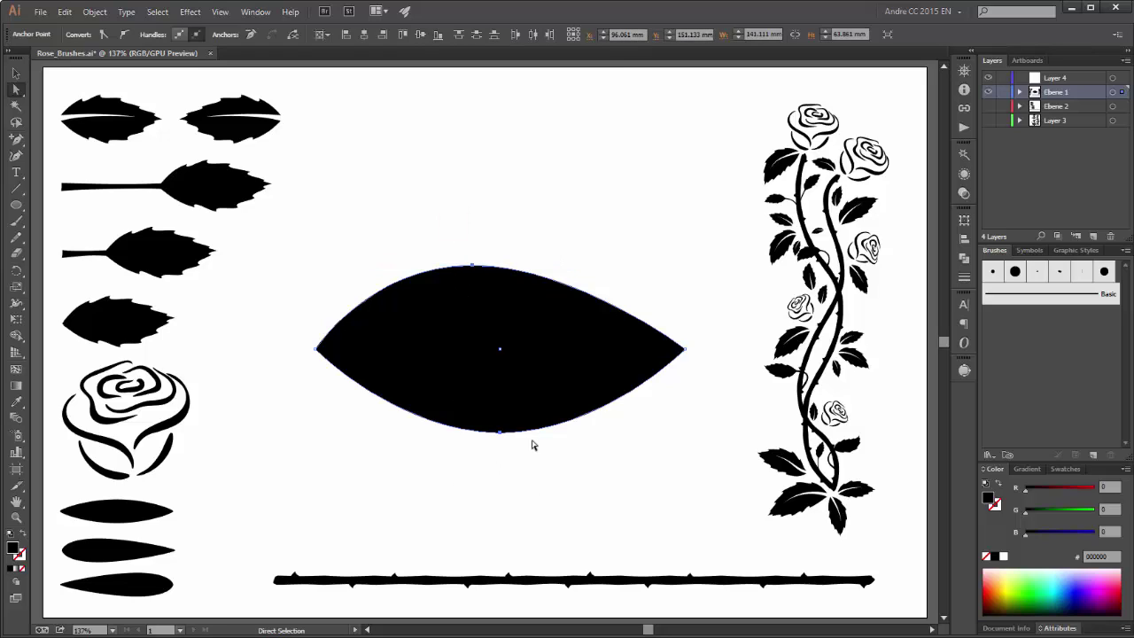
pyautogui.press('ctrl')
pyautogui.press('Left')
pyautogui.press('Left')
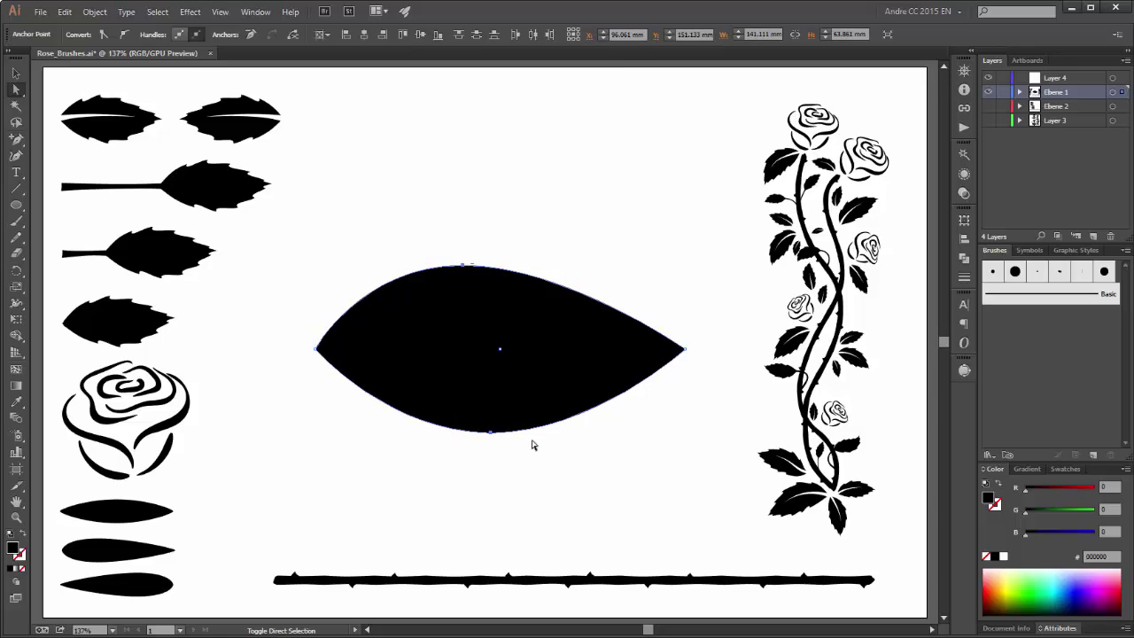
pyautogui.press('Left')
pyautogui.press('Left')
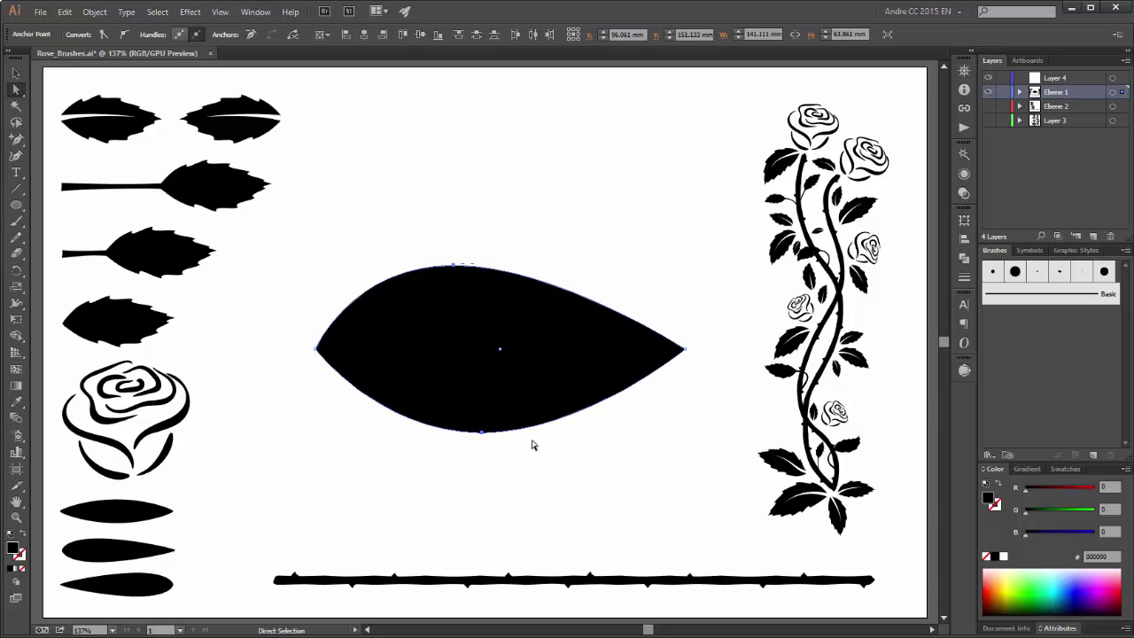
# Select the whole leaf shape and apply Add Anchor Points to its path twice
pyautogui.click(652, 185)
pyautogui.click(508, 306)
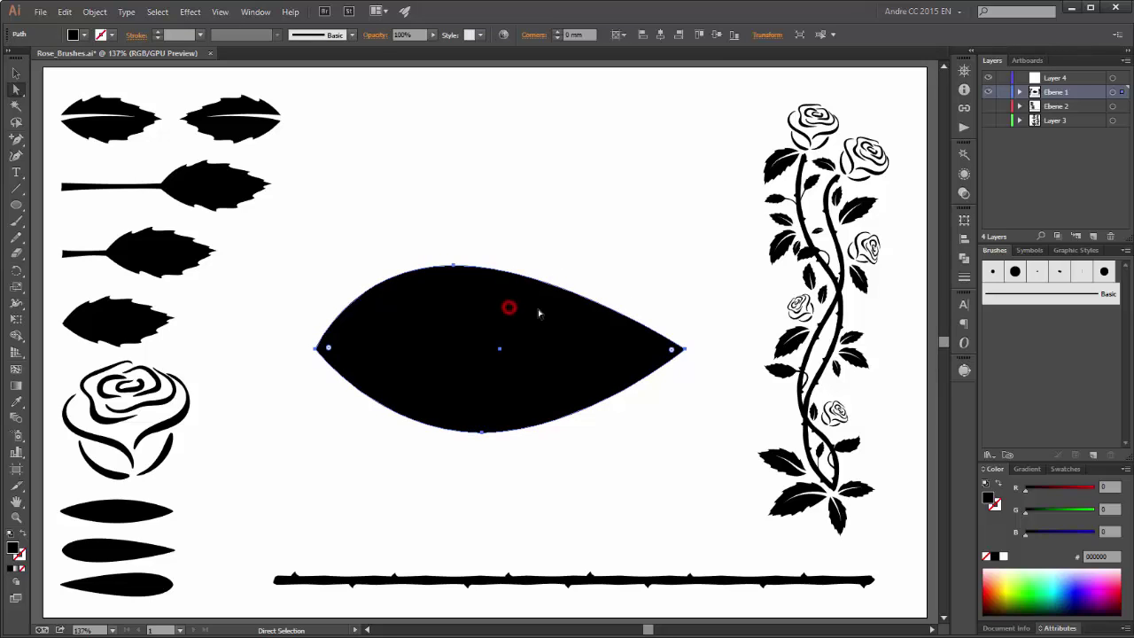
pyautogui.click(94, 11)
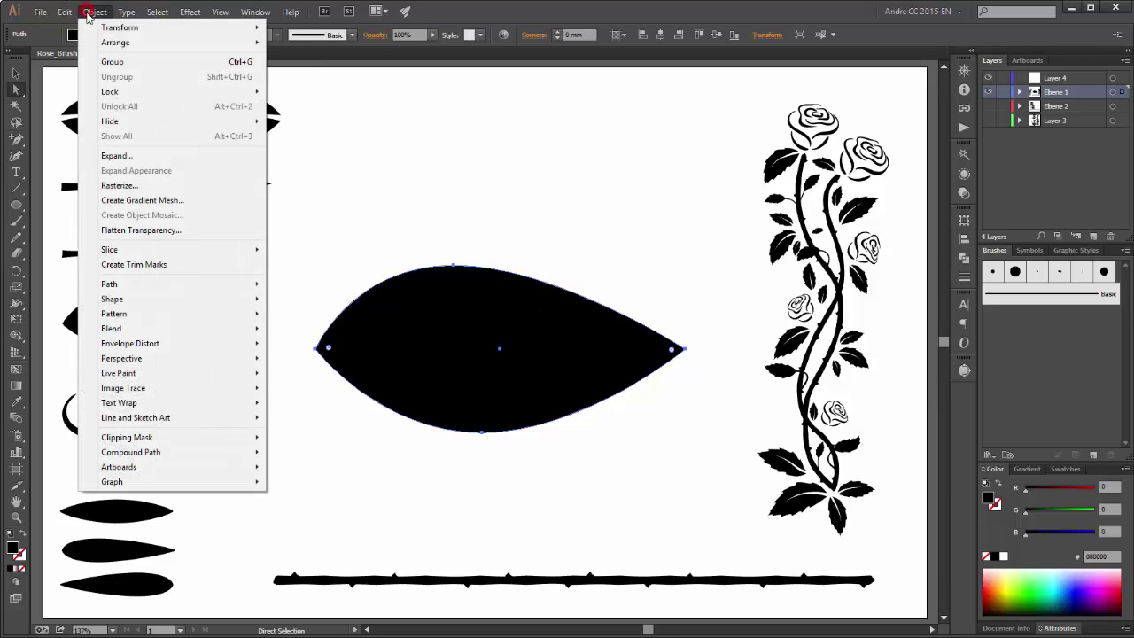
pyautogui.moveTo(133, 292)
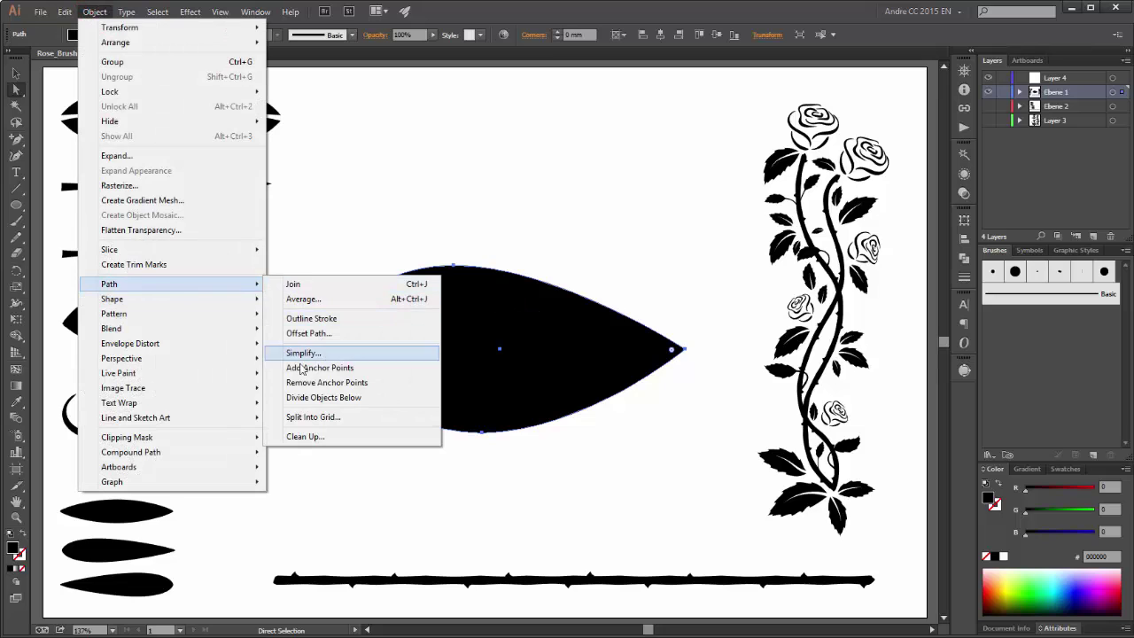
pyautogui.click(349, 370)
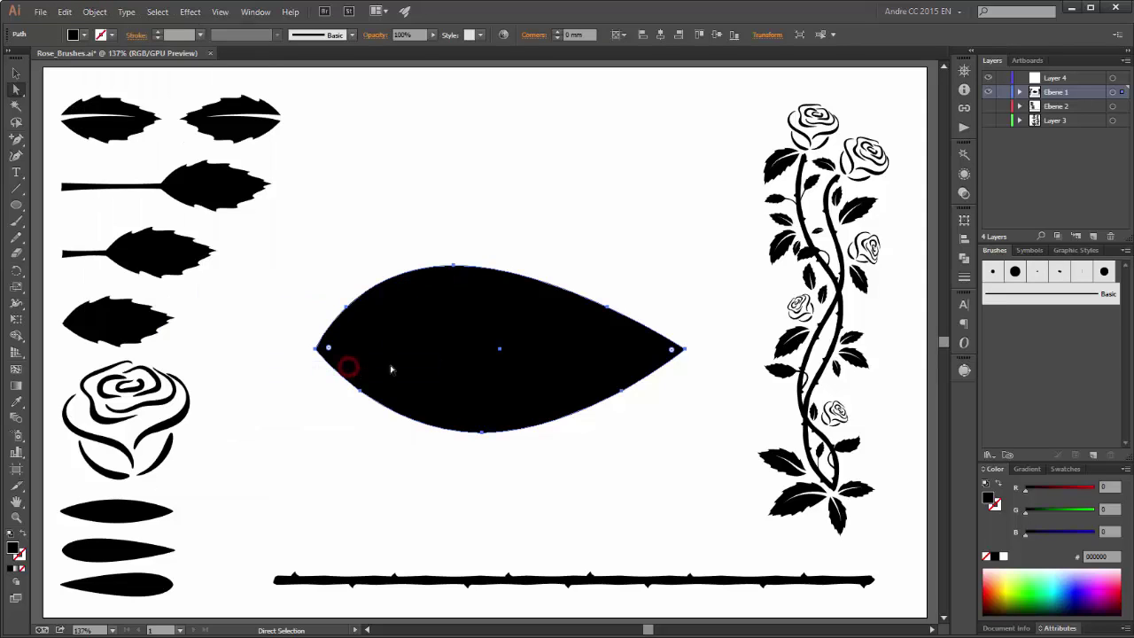
pyautogui.click(93, 11)
pyautogui.moveTo(142, 291)
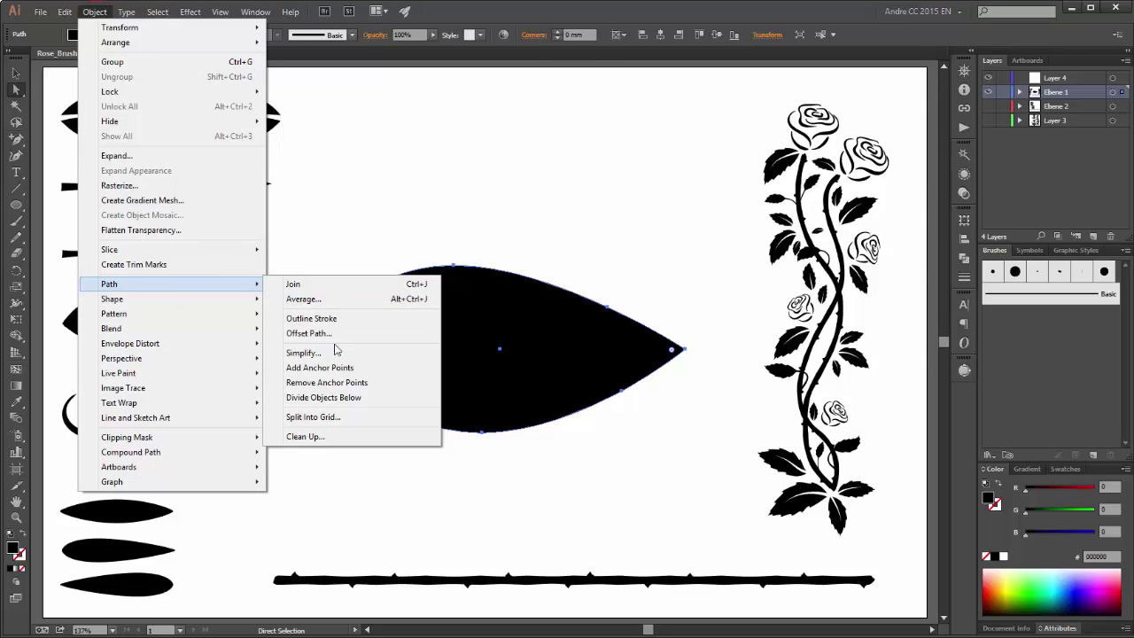
pyautogui.click(322, 371)
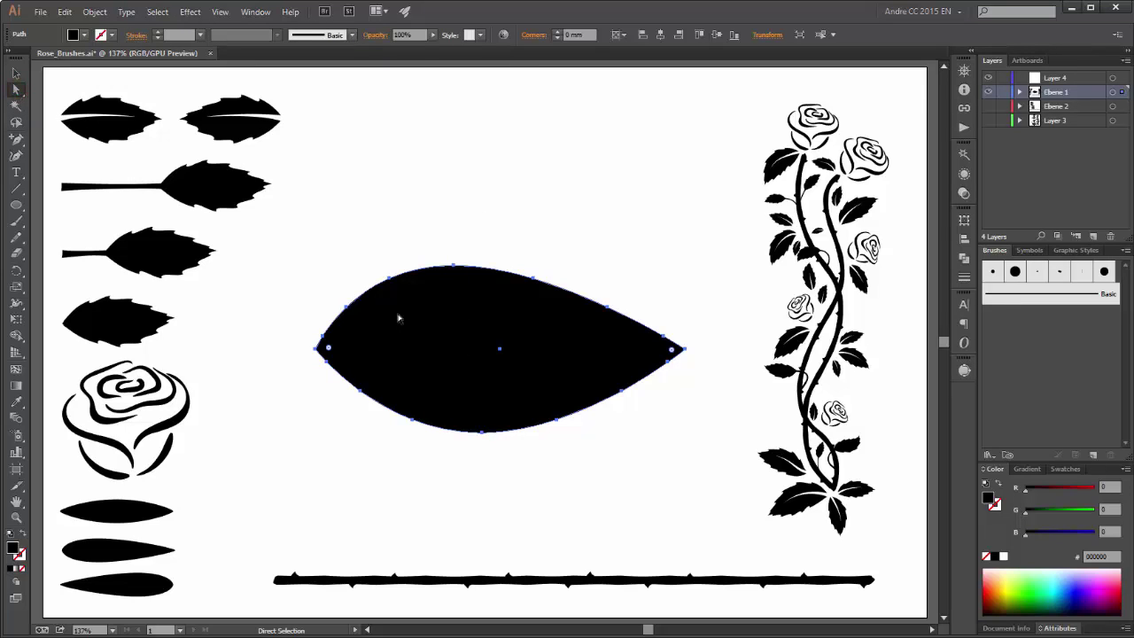
# Pull the tip-side handles of five upper-edge anchor points back into the leaf, breaking them from their opposite handles, to form teeth
pyautogui.click(389, 278)
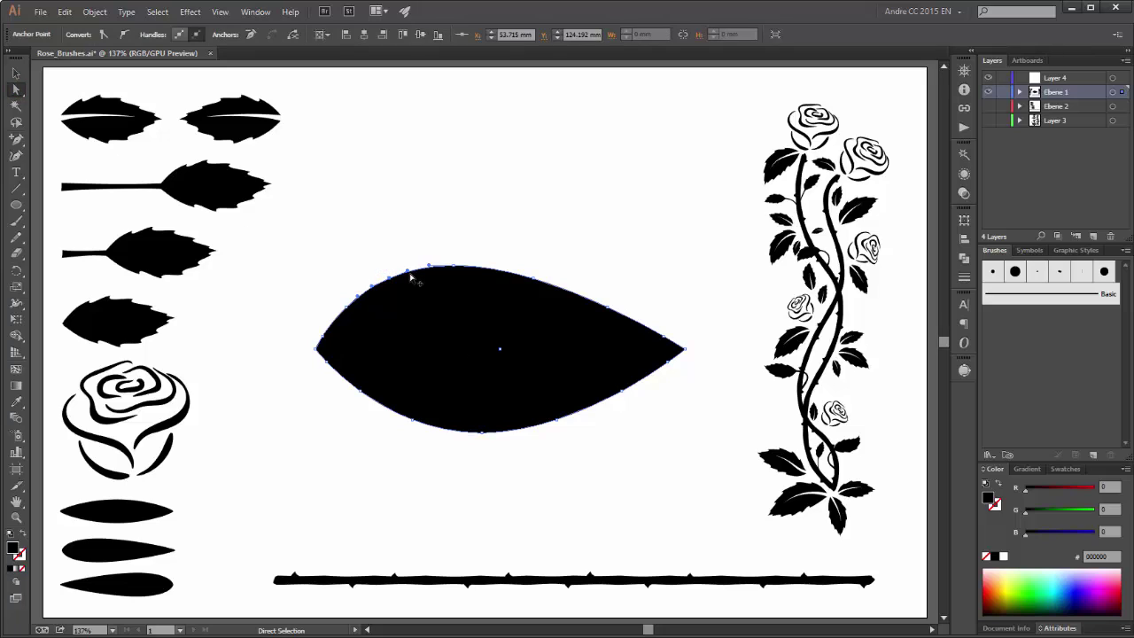
pyautogui.moveTo(408, 276); pyautogui.dragTo(387, 291)
pyautogui.click(454, 267)
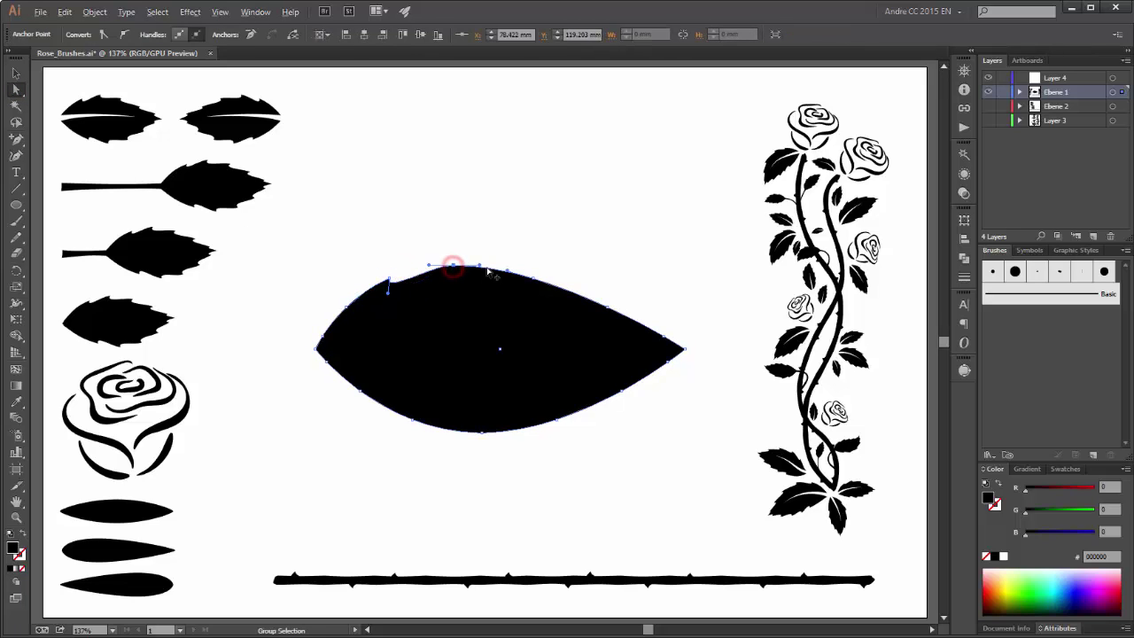
pyautogui.moveTo(483, 266); pyautogui.dragTo(445, 285)
pyautogui.click(531, 276)
pyautogui.moveTo(559, 283); pyautogui.dragTo(525, 282)
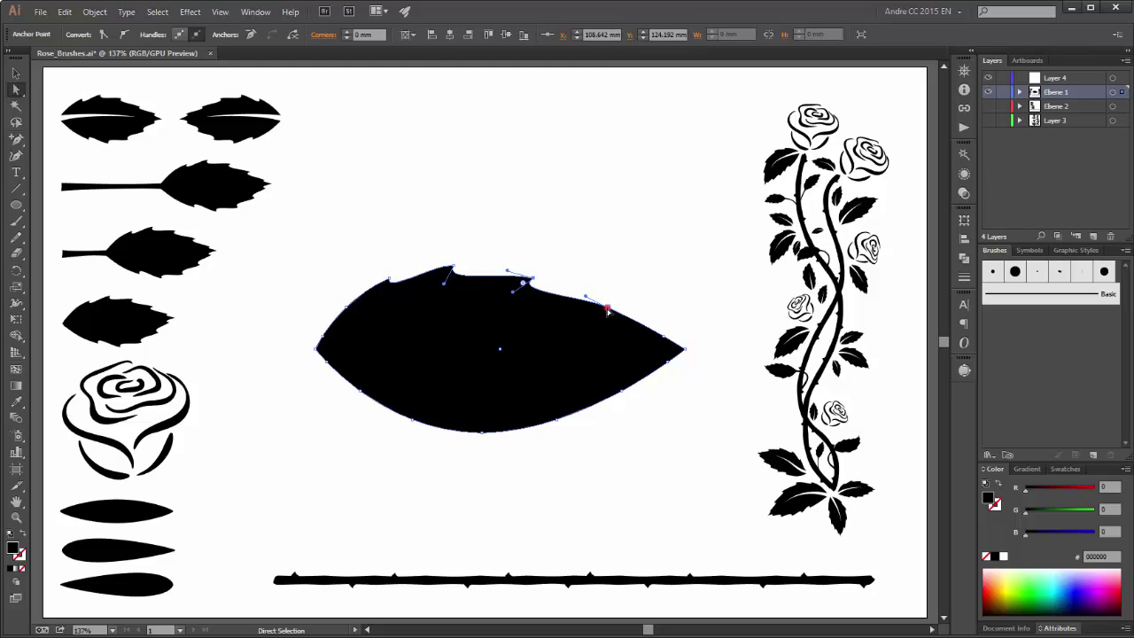
pyautogui.moveTo(607, 310)
pyautogui.mouseDown()
pyautogui.moveTo(634, 324)
pyautogui.moveTo(591, 323)
pyautogui.mouseUp()
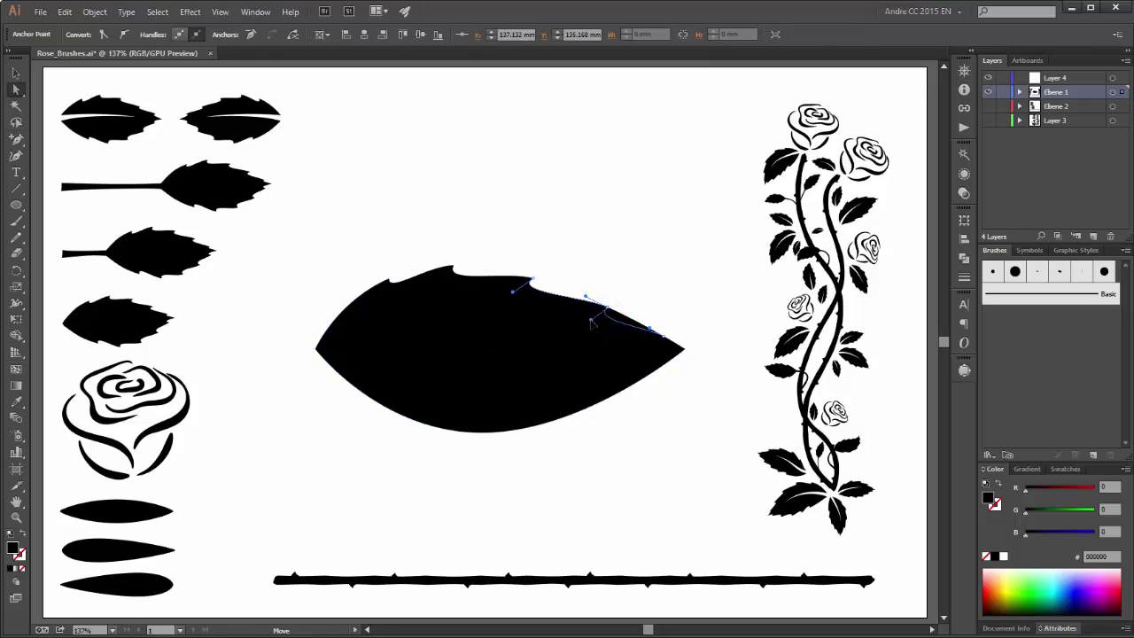
pyautogui.keyDown('alt'); pyautogui.click(664, 334); pyautogui.keyUp('alt')
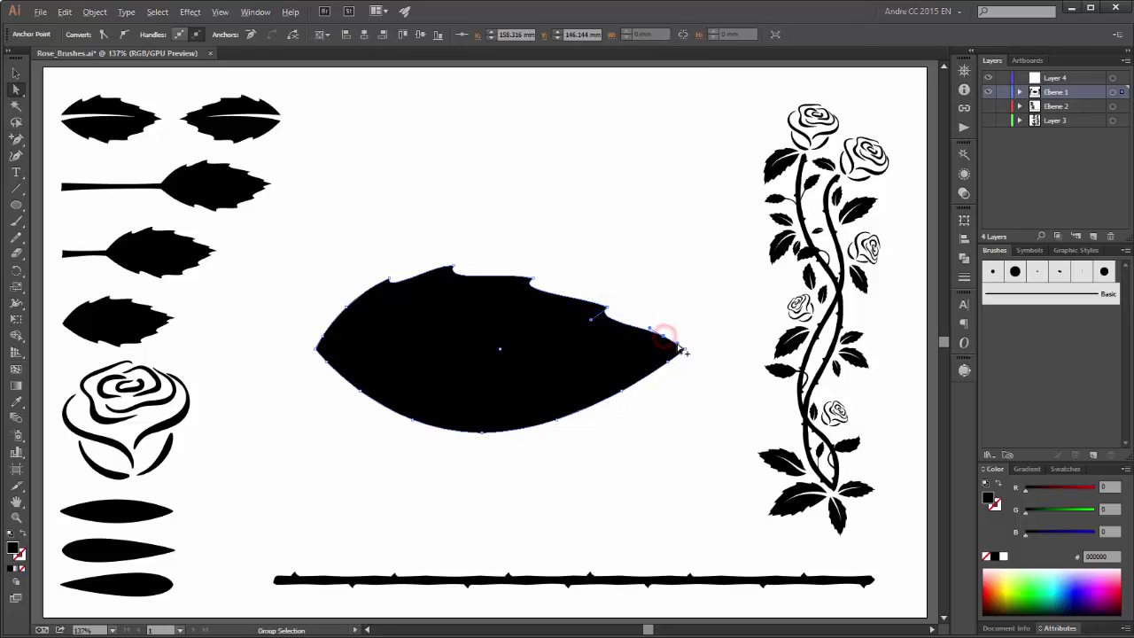
pyautogui.moveTo(680, 349); pyautogui.dragTo(652, 345)
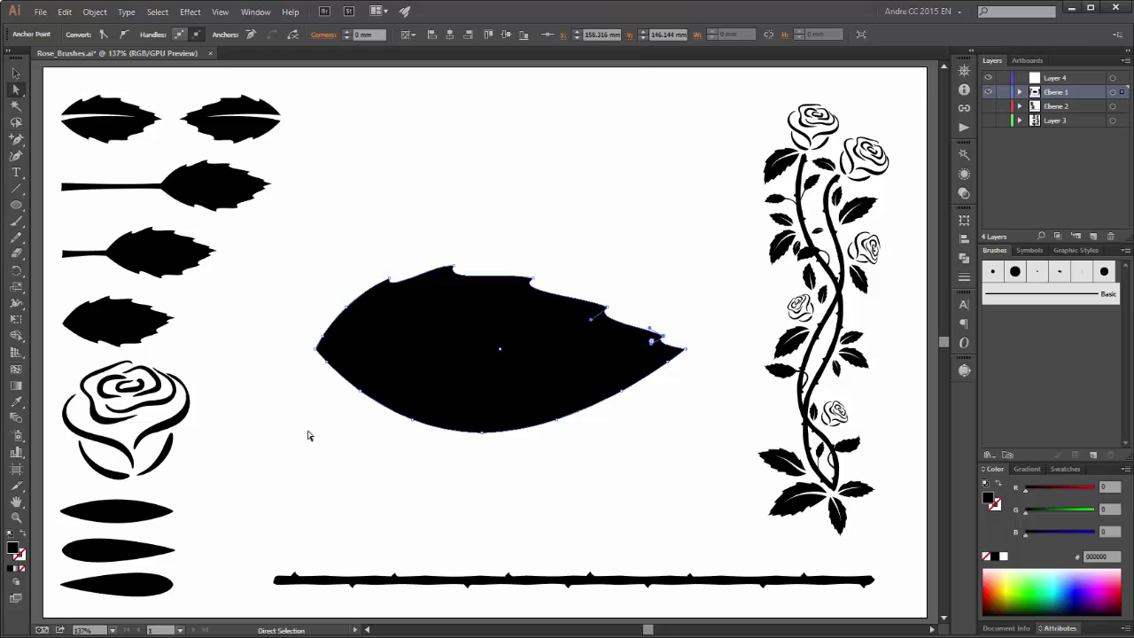
# Form matching teeth on the leaf's lower edge by folding the tip-side handles of five anchor points inward
pyautogui.click(413, 424)
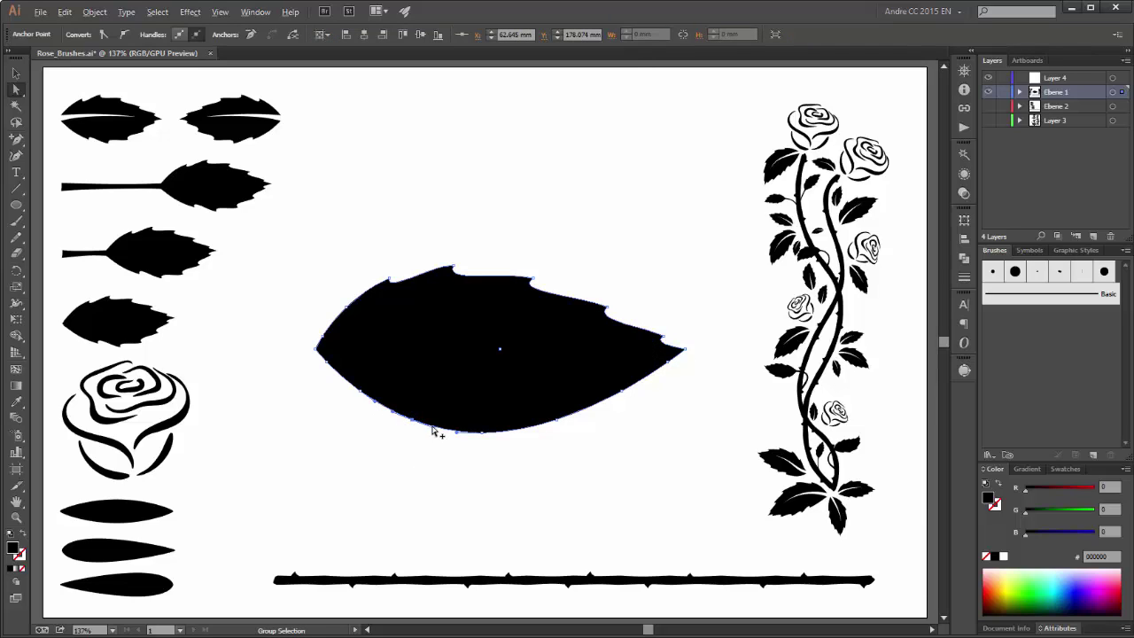
pyautogui.moveTo(431, 426); pyautogui.dragTo(409, 400)
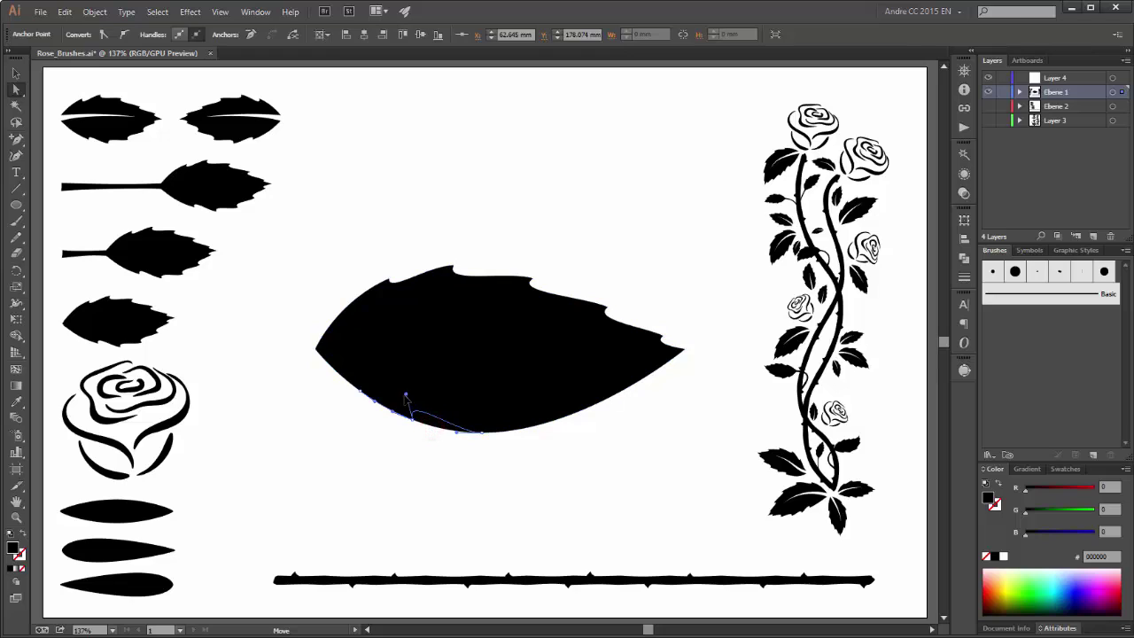
pyautogui.click(481, 433)
pyautogui.moveTo(509, 434); pyautogui.dragTo(546, 408)
pyautogui.keyDown('alt'); pyautogui.click(620, 388); pyautogui.keyUp('alt')
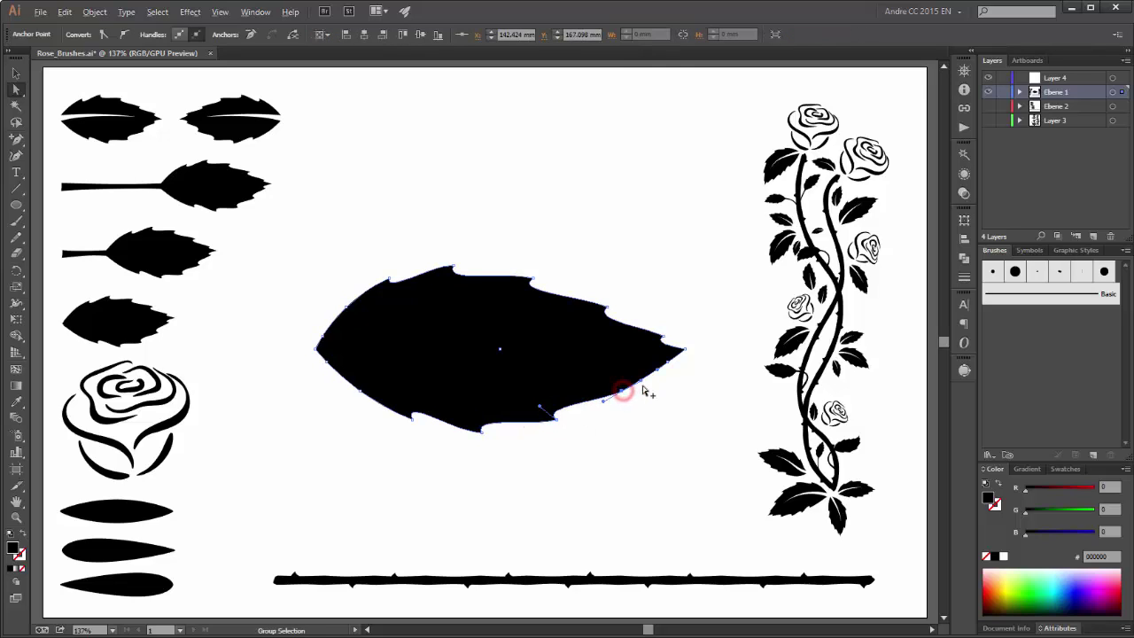
pyautogui.click(610, 384)
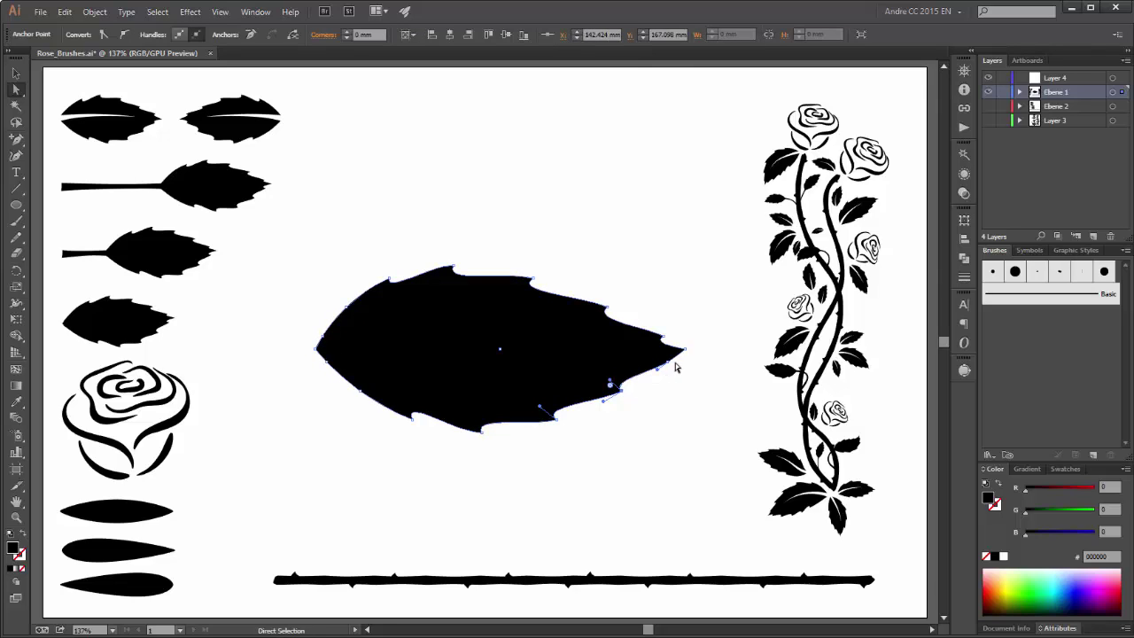
pyautogui.moveTo(669, 365)
pyautogui.mouseDown()
pyautogui.moveTo(678, 352)
pyautogui.moveTo(657, 360)
pyautogui.mouseUp()
# Extend the leaf's right tip to X 173.214 mm, convert it to smooth and fold one handle back to make a curved, sharp point
pyautogui.click(688, 354)
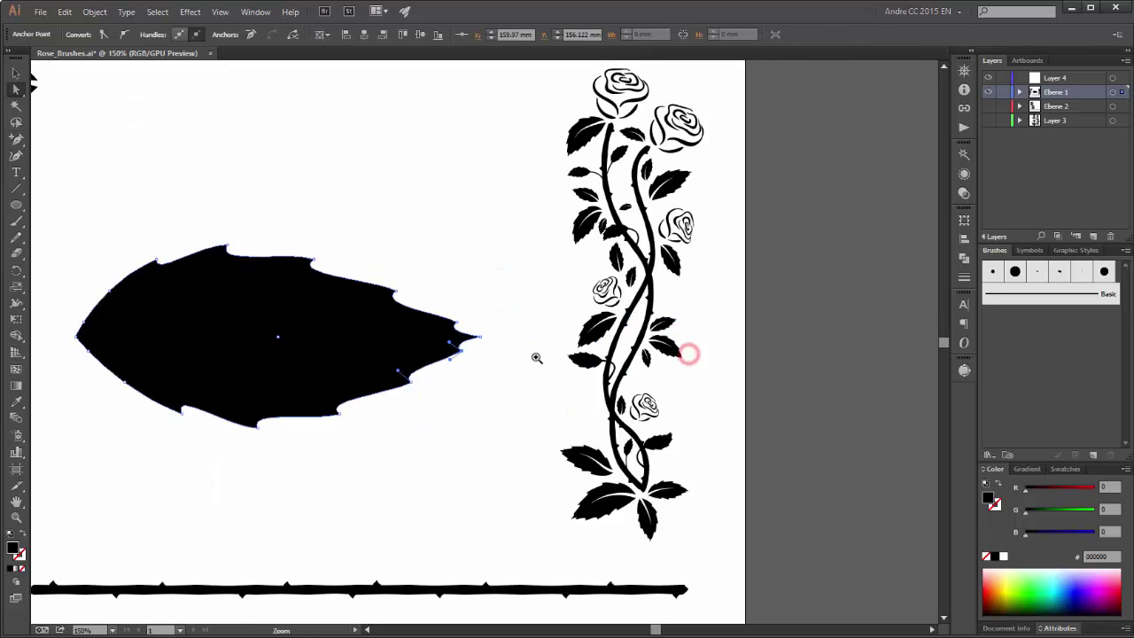
pyautogui.click(479, 343)
pyautogui.click(479, 342)
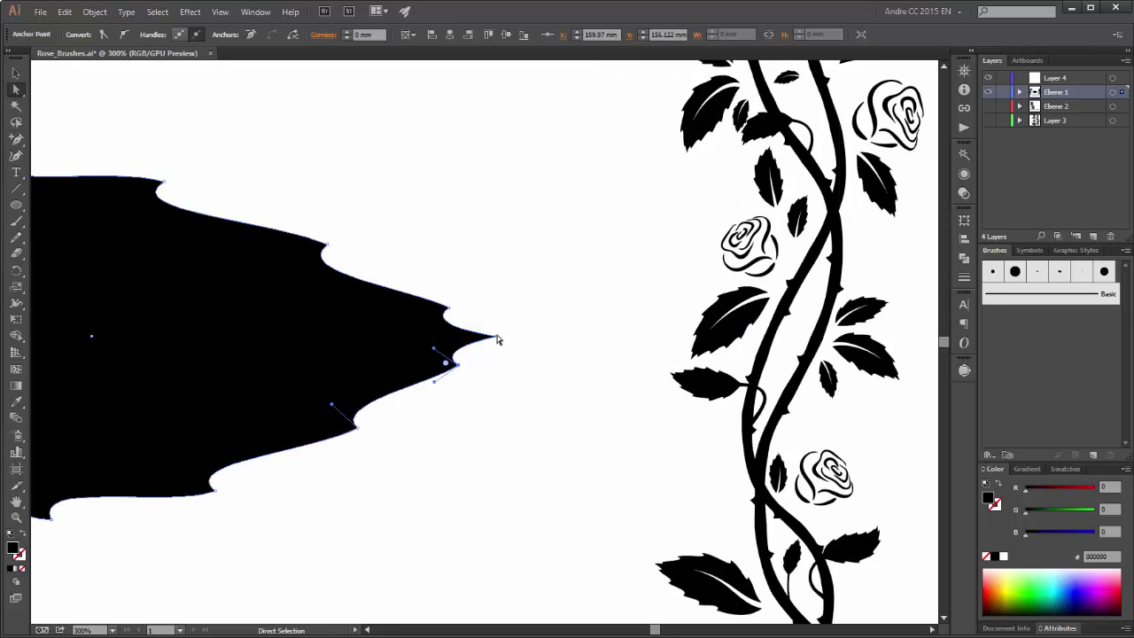
pyautogui.moveTo(494, 336); pyautogui.dragTo(534, 339)
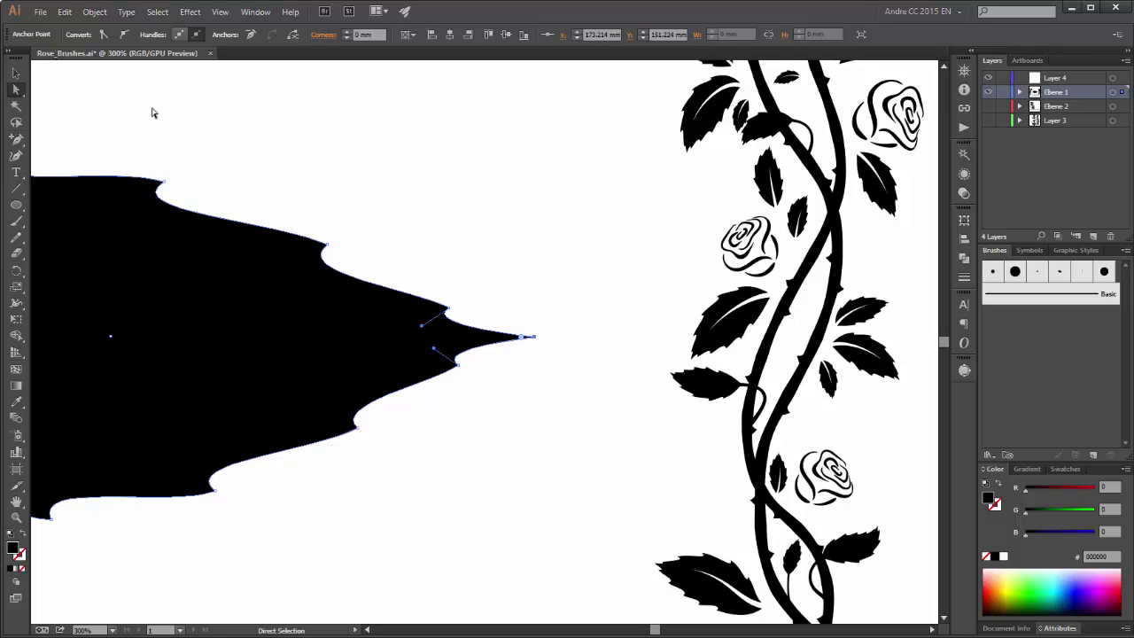
pyautogui.click(124, 35)
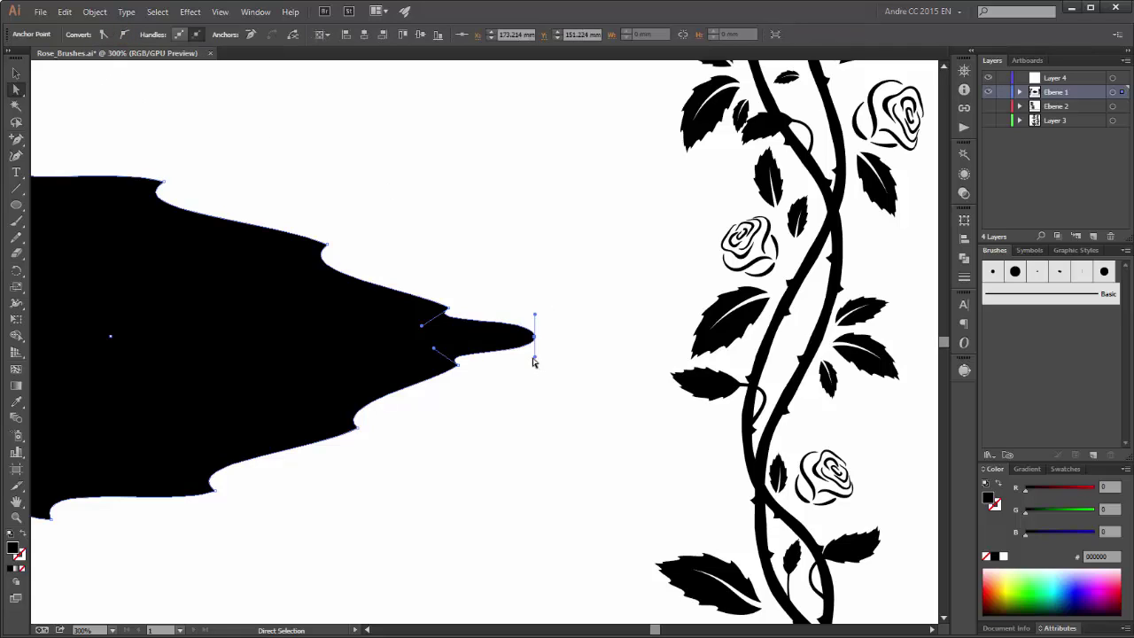
pyautogui.press('alt')
pyautogui.moveTo(535, 358); pyautogui.dragTo(493, 315)
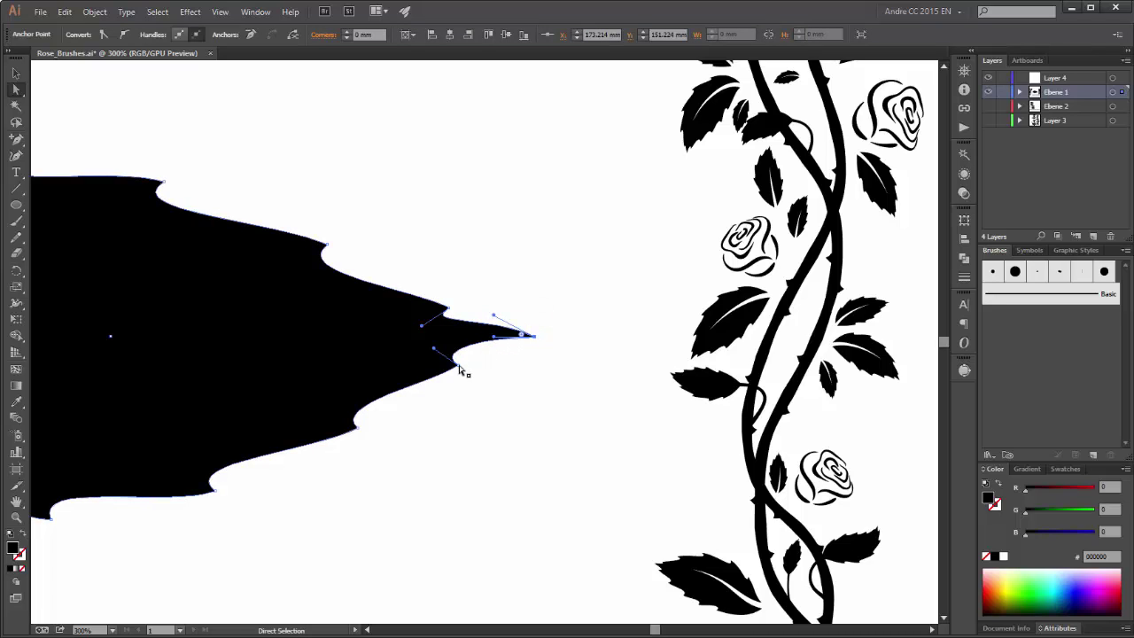
# Move the two teeth nearest the right tip slightly outward, the lower one down and the upper one up, and deselect the leaf
pyautogui.click(458, 365)
pyautogui.click(448, 307)
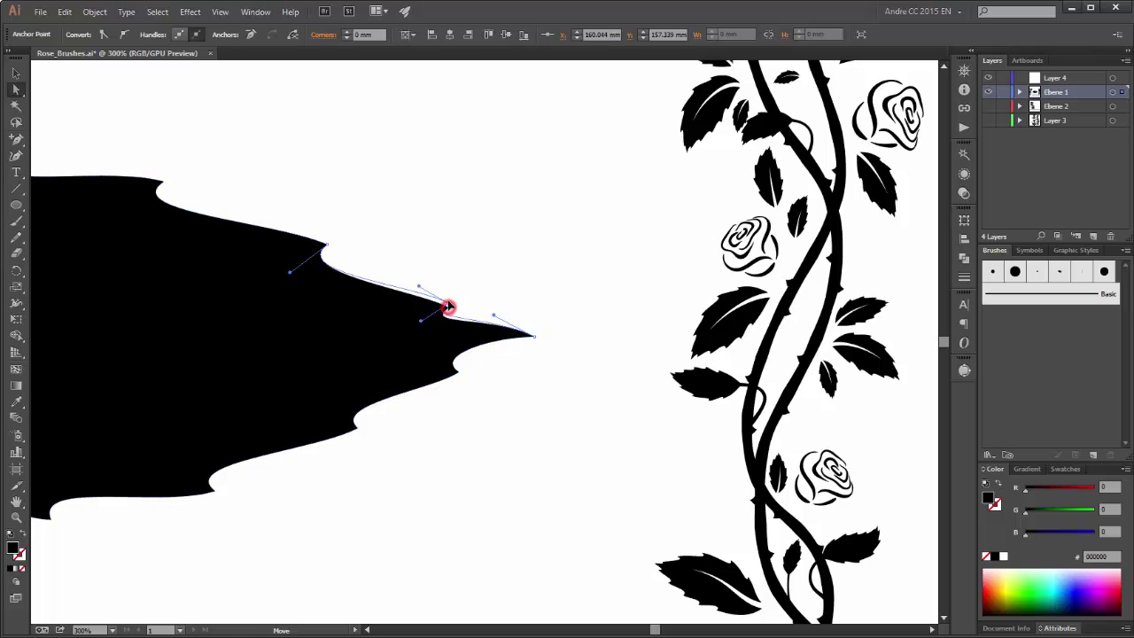
pyautogui.click(524, 278)
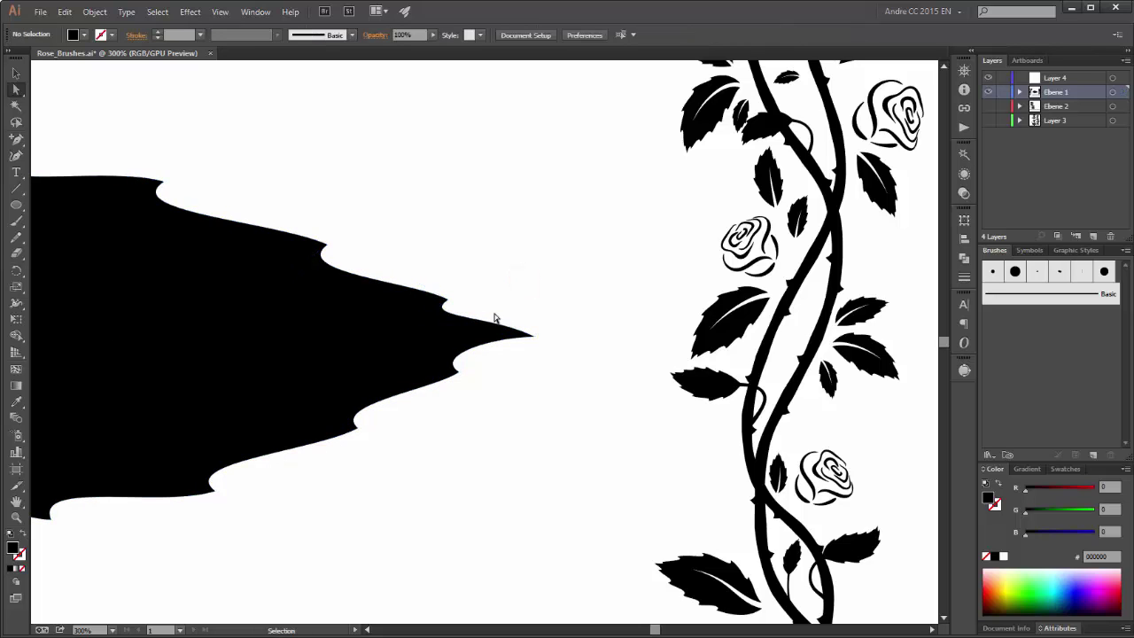
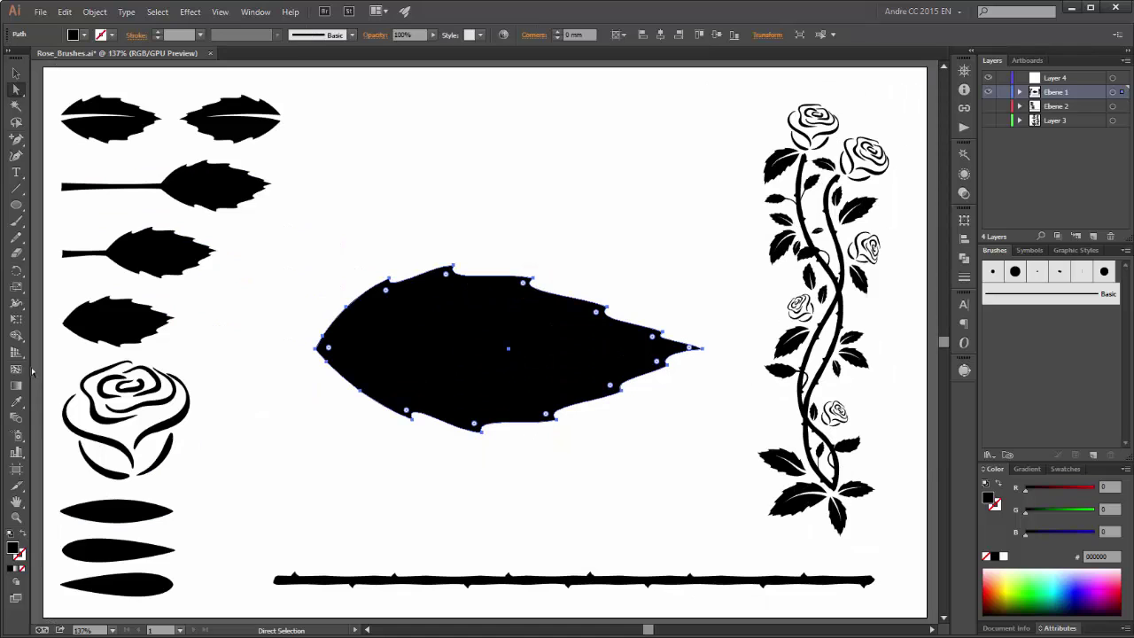
# Stretch the large leaf taller with Free Transform, scale it down to about 124 × 60 mm and move it slightly lower
pyautogui.moveTo(507, 265); pyautogui.dragTo(508, 237)
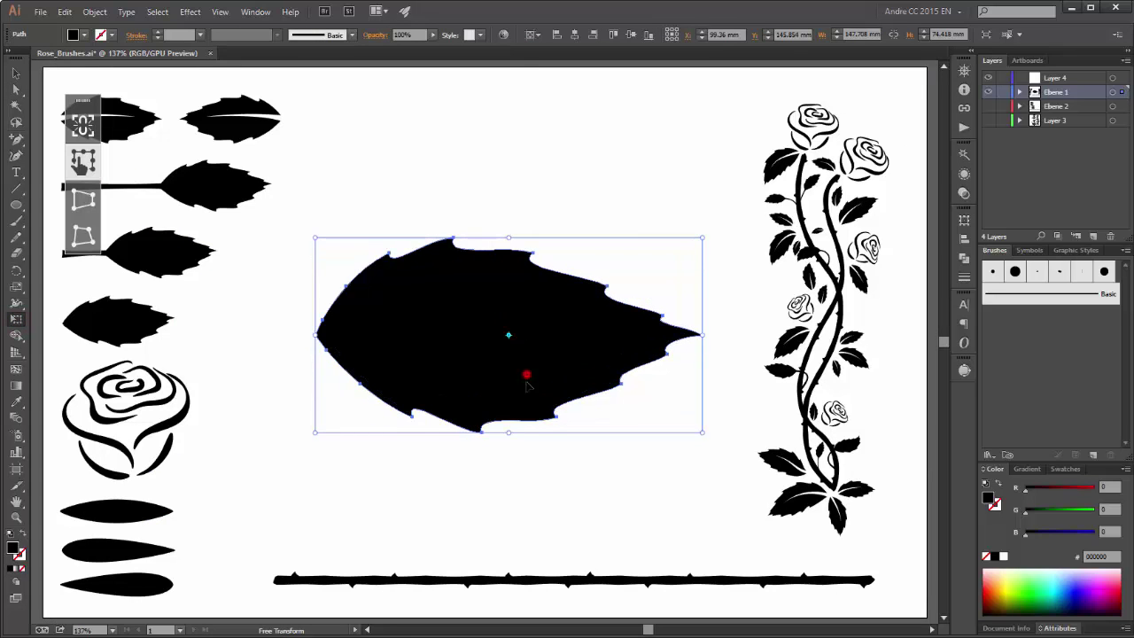
pyautogui.moveTo(528, 383); pyautogui.dragTo(528, 401)
pyautogui.moveTo(508, 257); pyautogui.dragTo(508, 264)
pyautogui.moveTo(523, 380); pyautogui.dragTo(527, 385)
pyautogui.moveTo(703, 459); pyautogui.dragTo(642, 430)
pyautogui.moveTo(550, 366); pyautogui.dragTo(586, 433)
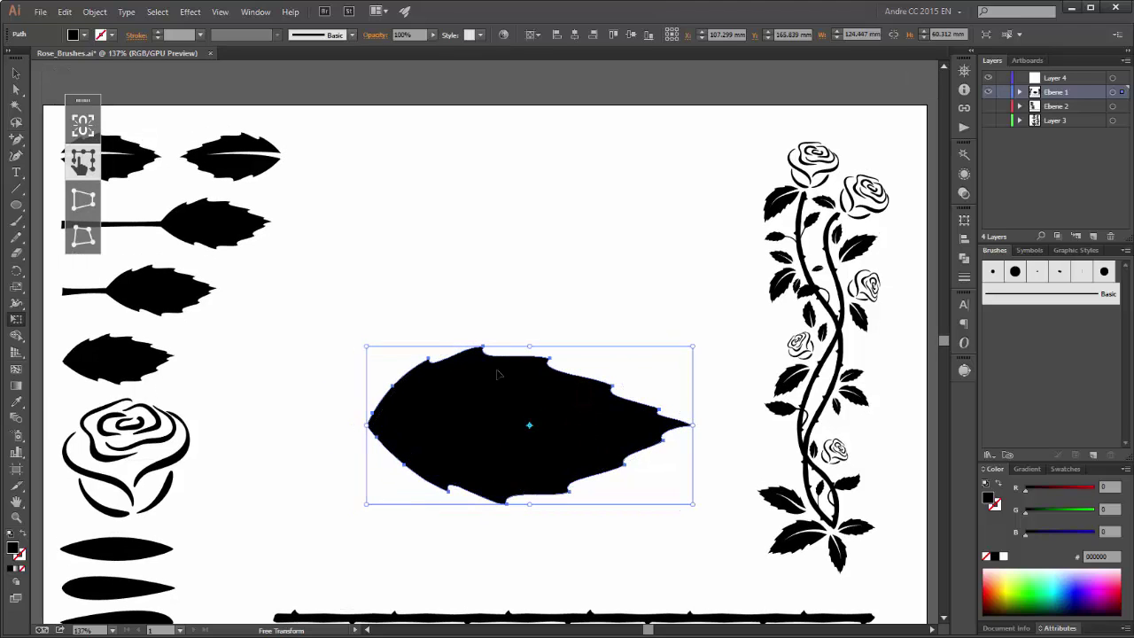
# Duplicate the large leaf directly above itself and pull the copy's left base anchor deep inside to about X 131.4 mm, opening a vein slit
pyautogui.click(15, 71)
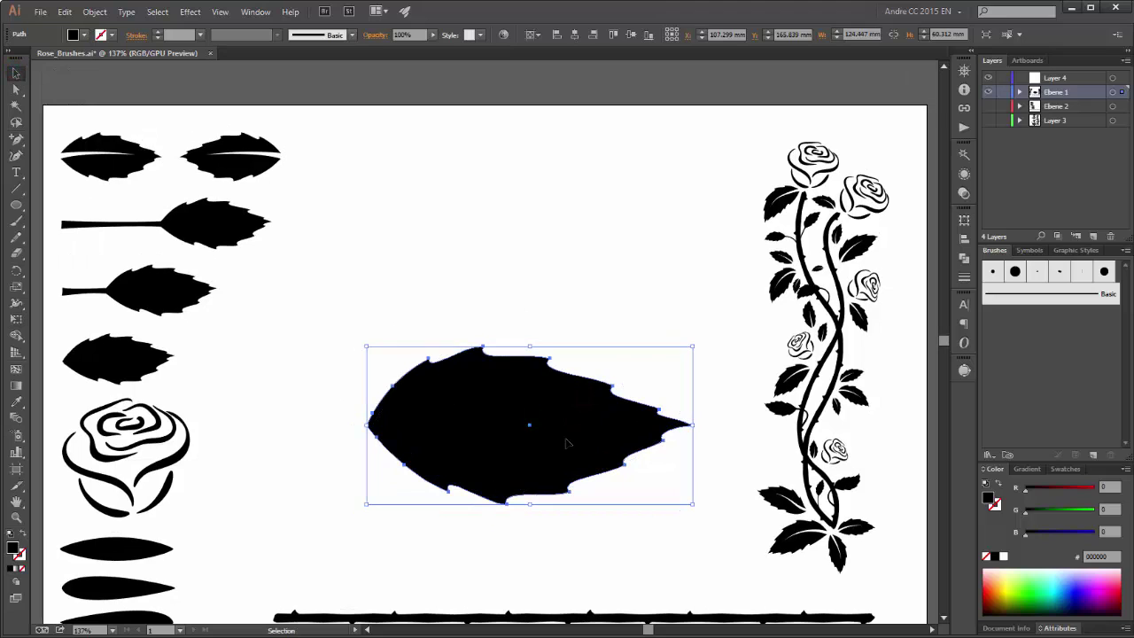
pyautogui.moveTo(568, 459); pyautogui.dragTo(574, 257)
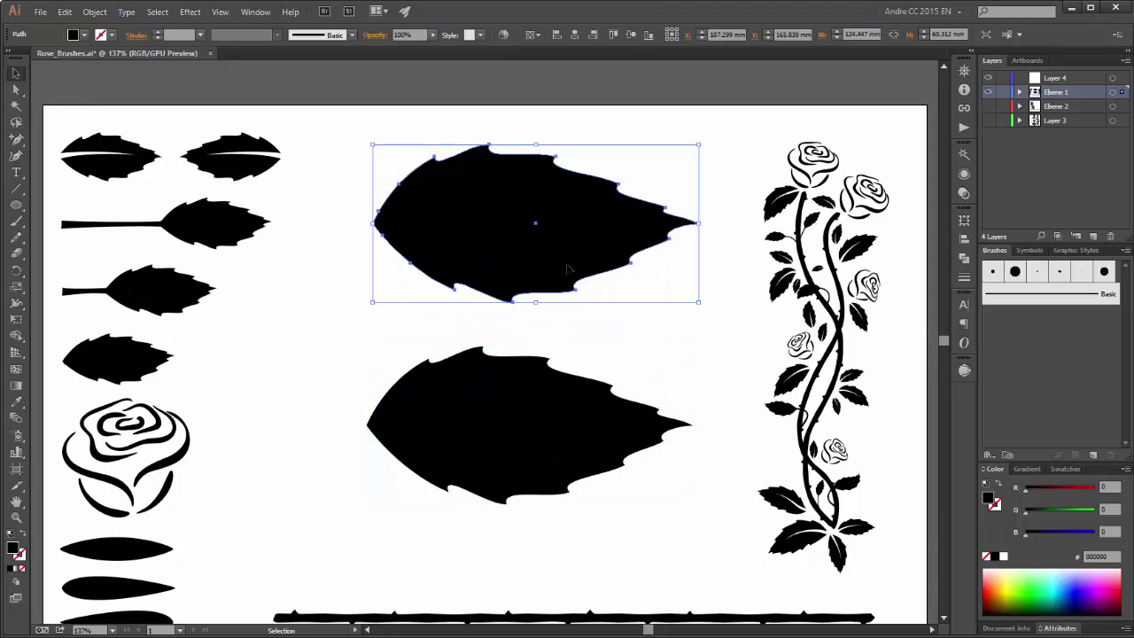
pyautogui.scroll(1, 504, 216)
pyautogui.press('space')
pyautogui.press('a')
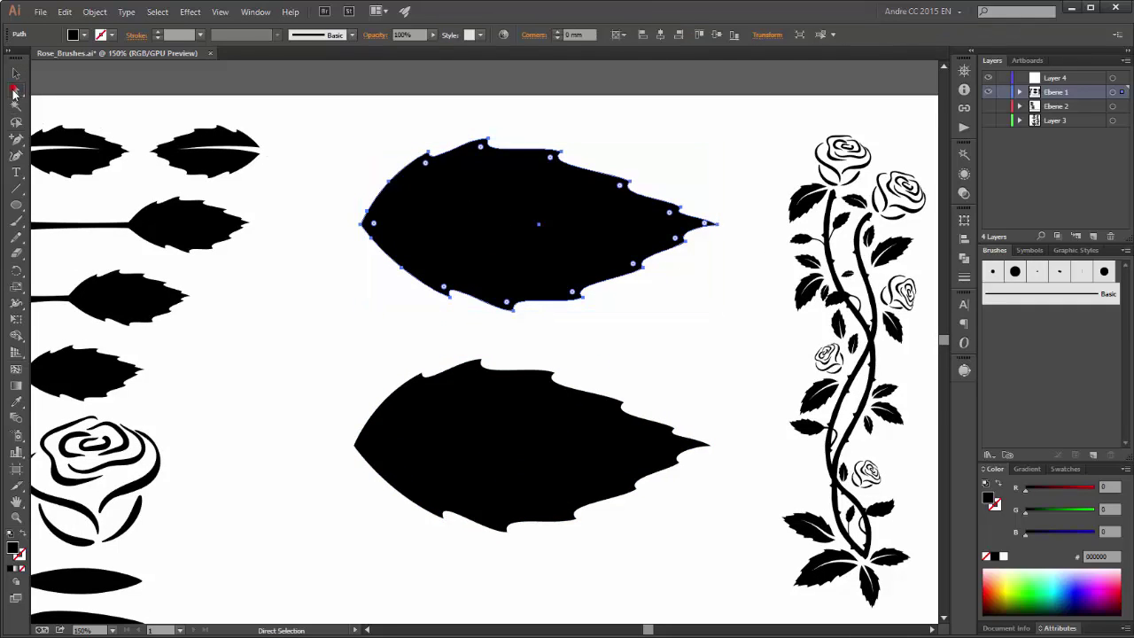
pyautogui.click(362, 224)
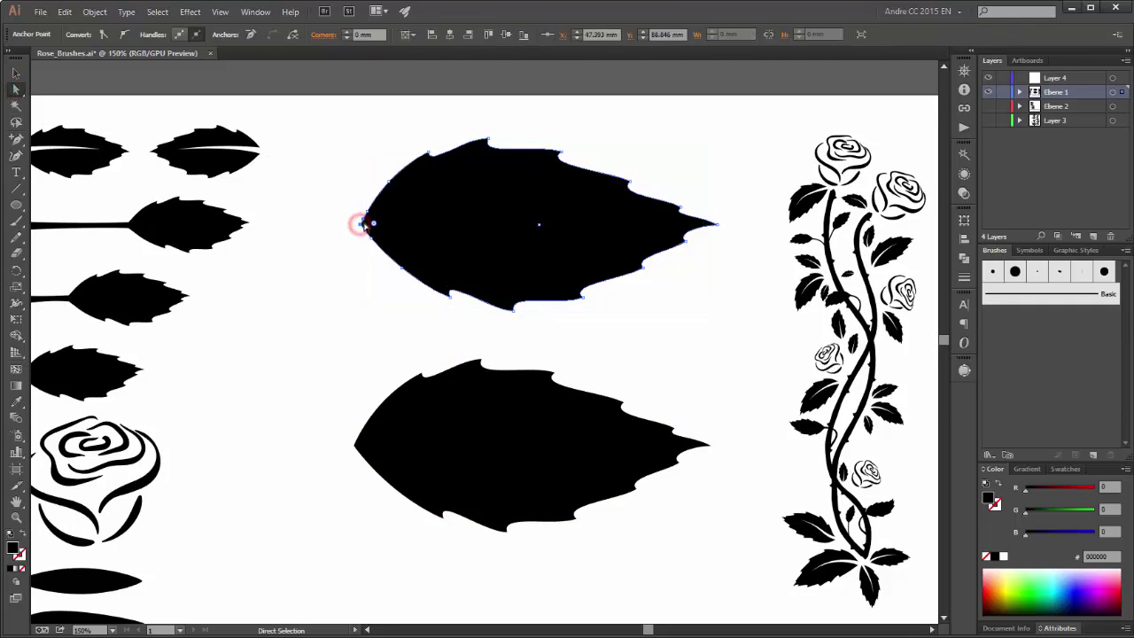
pyautogui.moveTo(362, 227); pyautogui.dragTo(601, 217)
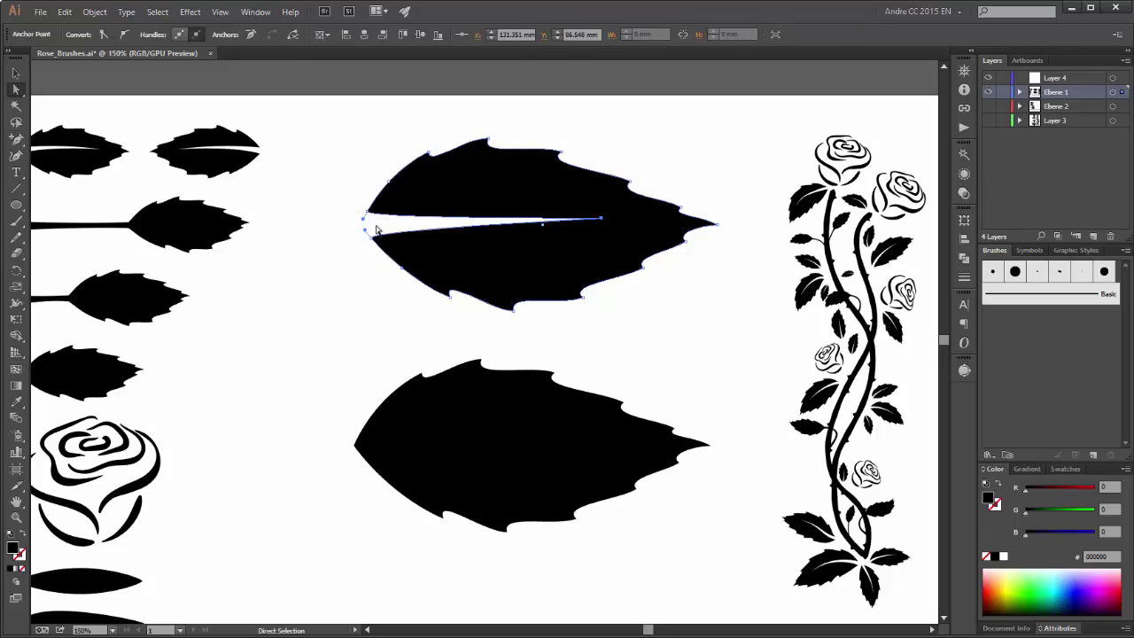
# Bend both edges of the vein slit into upward curves with their handles and extend its inner point to about X 138.4 mm
pyautogui.moveTo(363, 224); pyautogui.dragTo(495, 205)
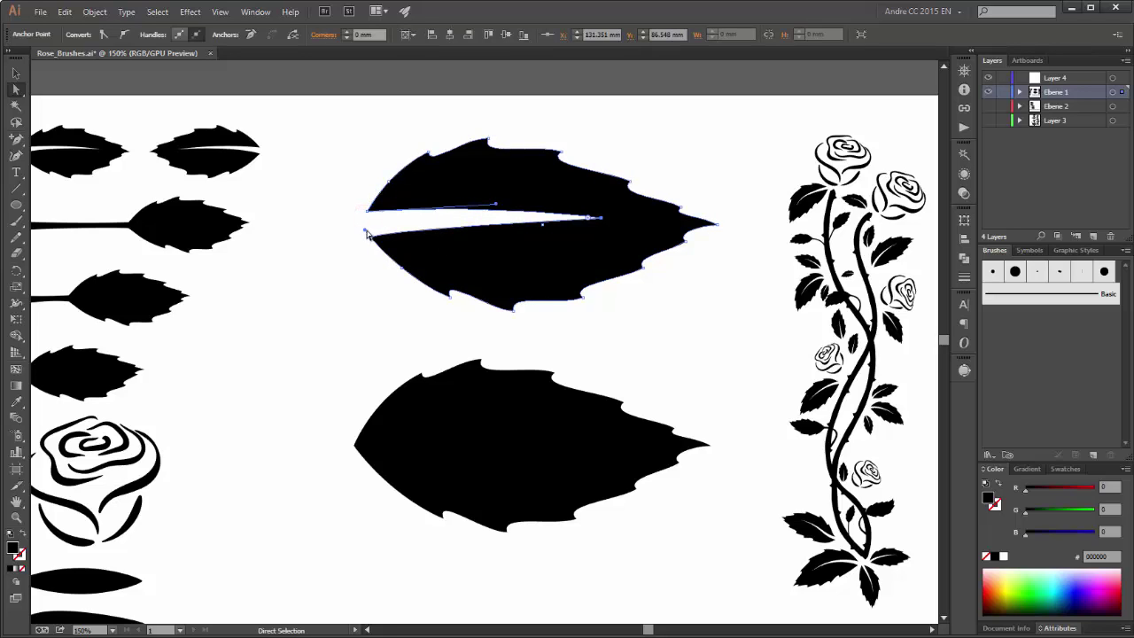
pyautogui.moveTo(364, 233); pyautogui.dragTo(505, 197)
pyautogui.click(366, 214)
pyautogui.moveTo(602, 217); pyautogui.dragTo(621, 216)
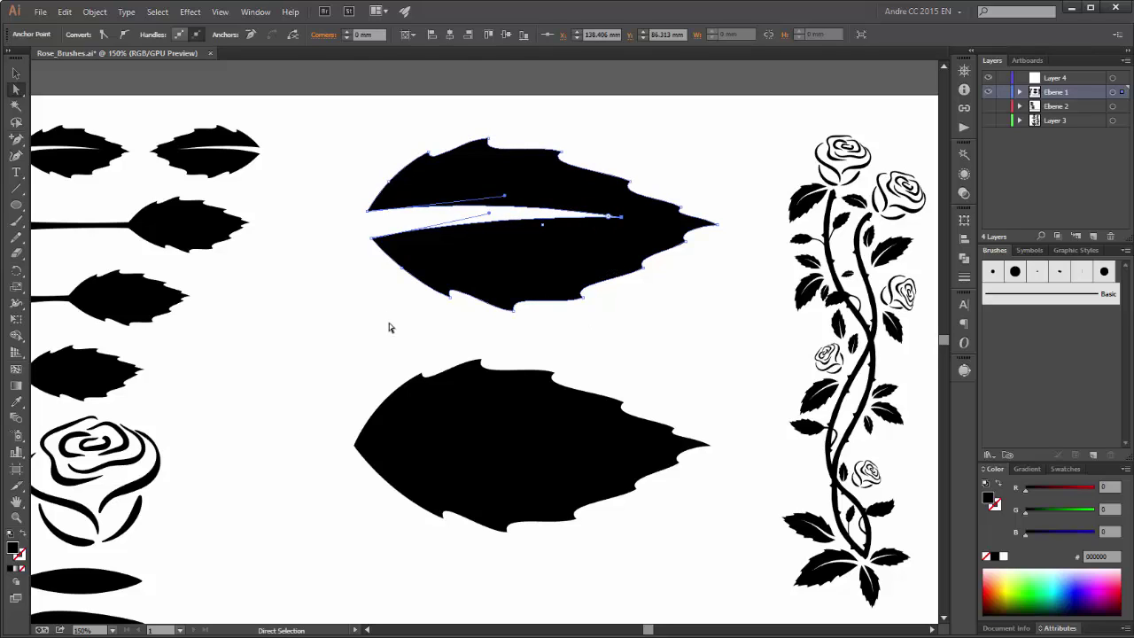
# Check the veined leaf in outline view, move the slit's lower left anchor slightly up and deselect the leaf
pyautogui.click(370, 238)
pyautogui.hotkey('ctrl', 'y')
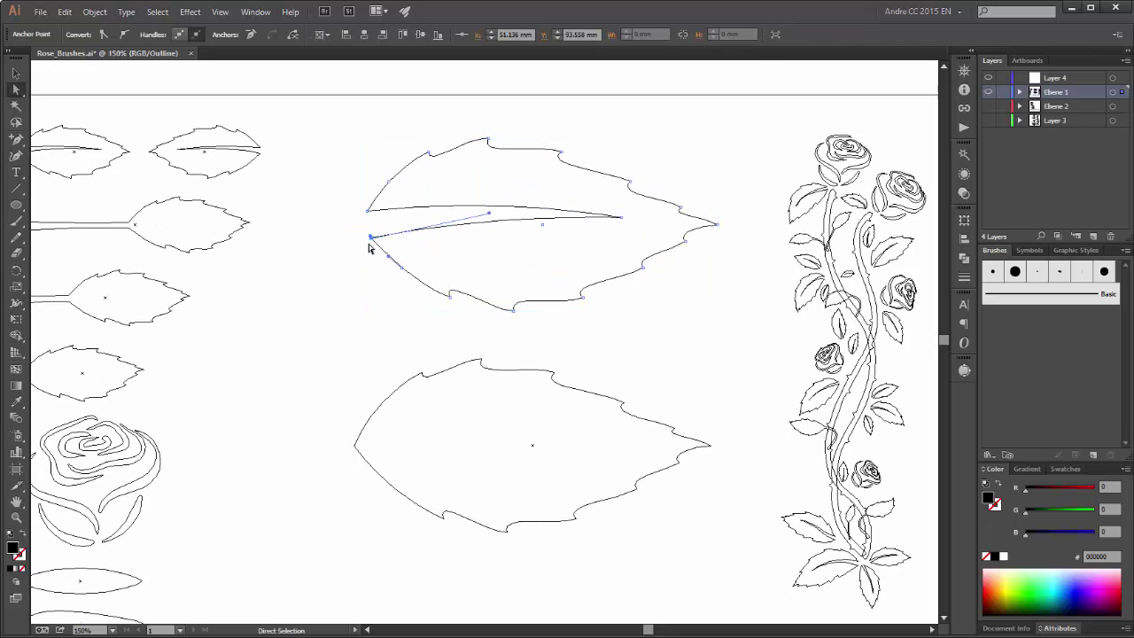
pyautogui.hotkey('ctrl', 'y')
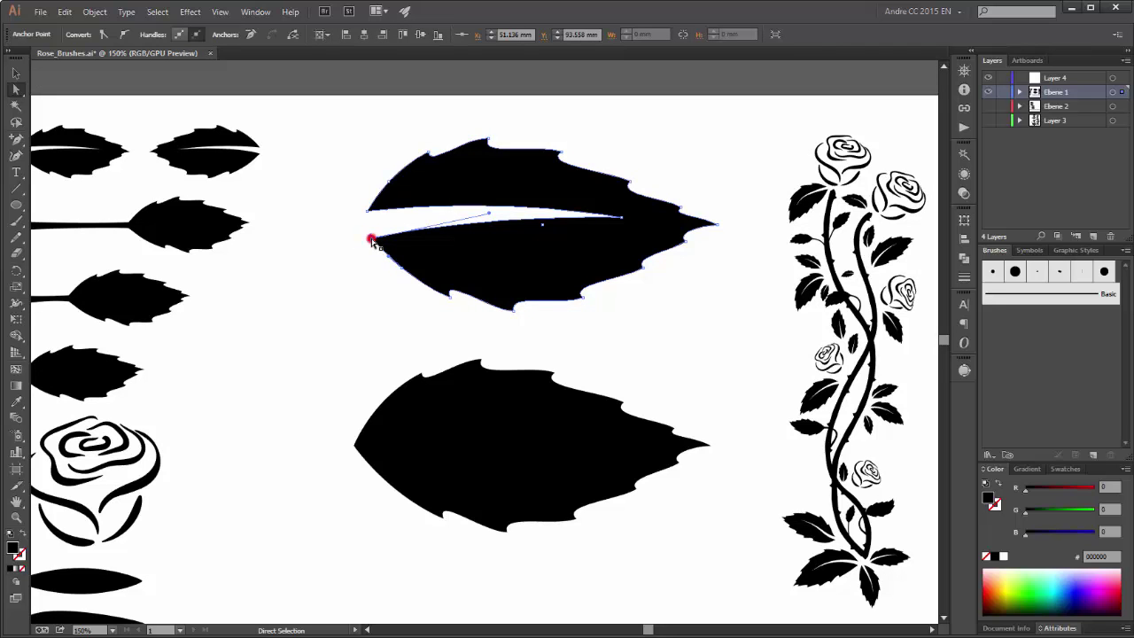
pyautogui.moveTo(370, 238); pyautogui.dragTo(371, 235)
pyautogui.click(351, 267)
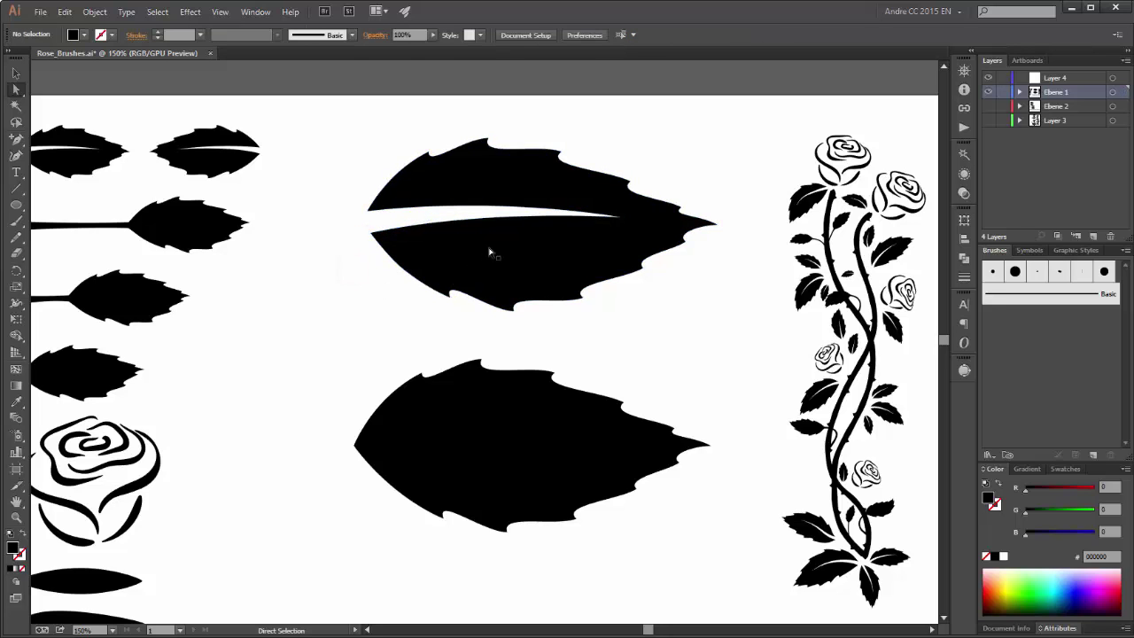
# Delete the two old small veined leaves at the top of the left column of shapes
pyautogui.moveTo(306, 277); pyautogui.dragTo(360, 308)
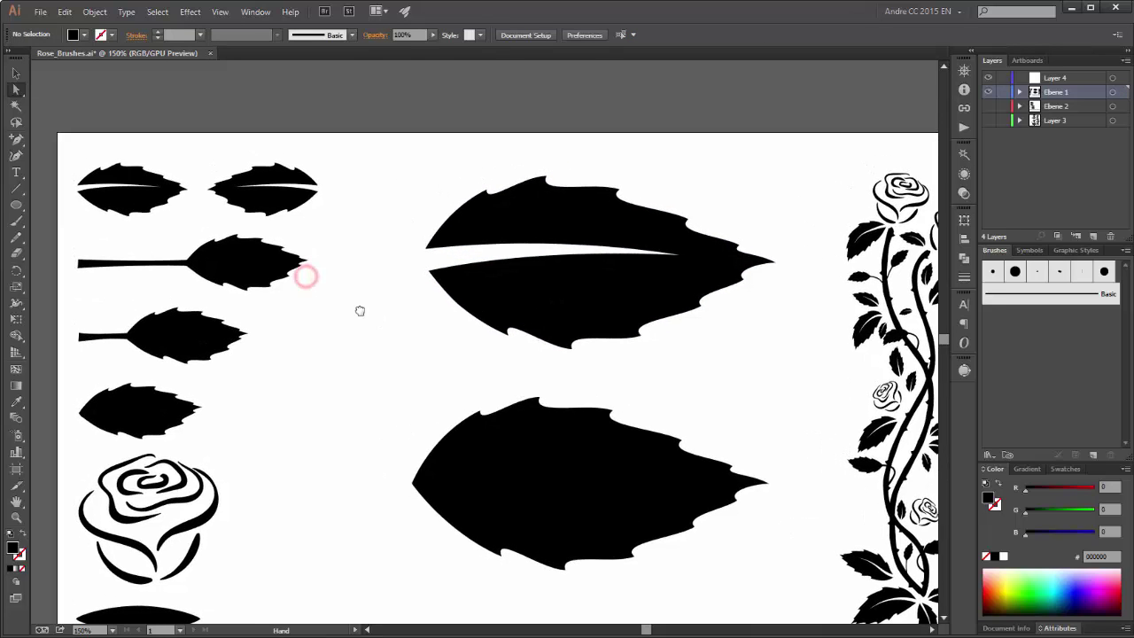
pyautogui.moveTo(98, 148); pyautogui.dragTo(308, 189)
pyautogui.press('Delete')
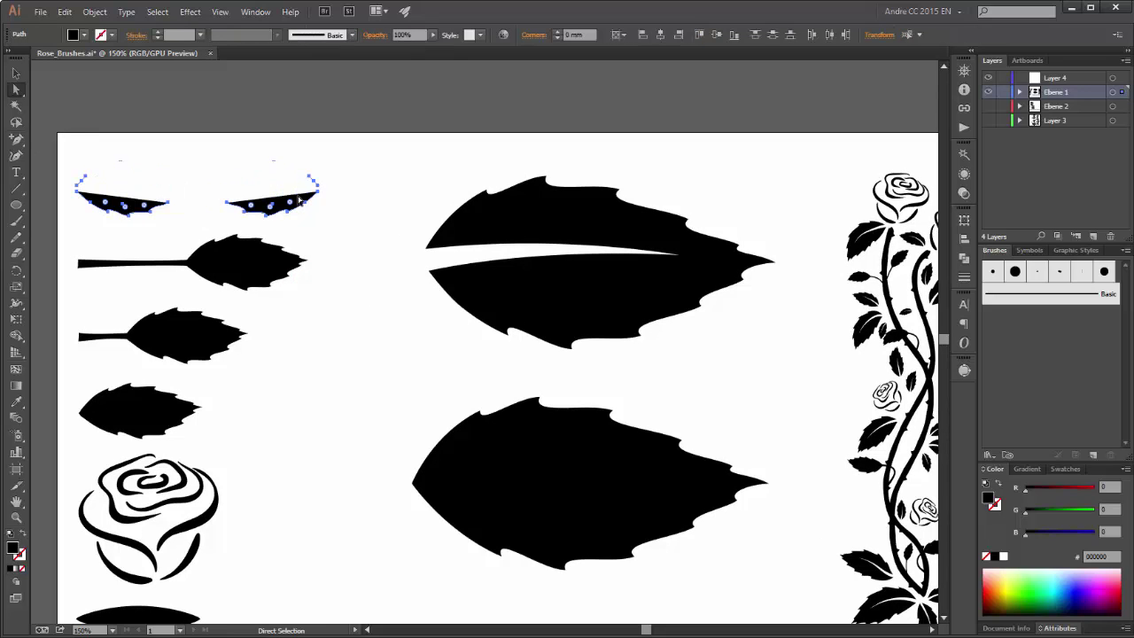
pyautogui.press('Delete')
# Scale the new veined leaf down to about 38.5 × 19 mm and place it at the top of the left column
pyautogui.click(554, 312)
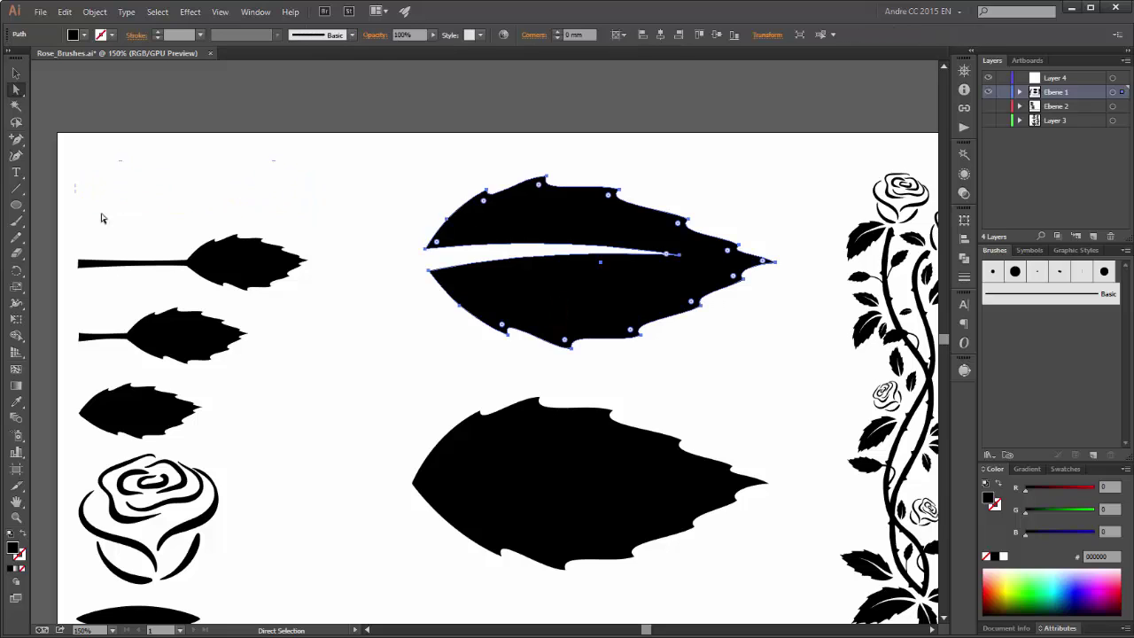
pyautogui.click(17, 322)
pyautogui.moveTo(777, 351); pyautogui.dragTo(552, 236)
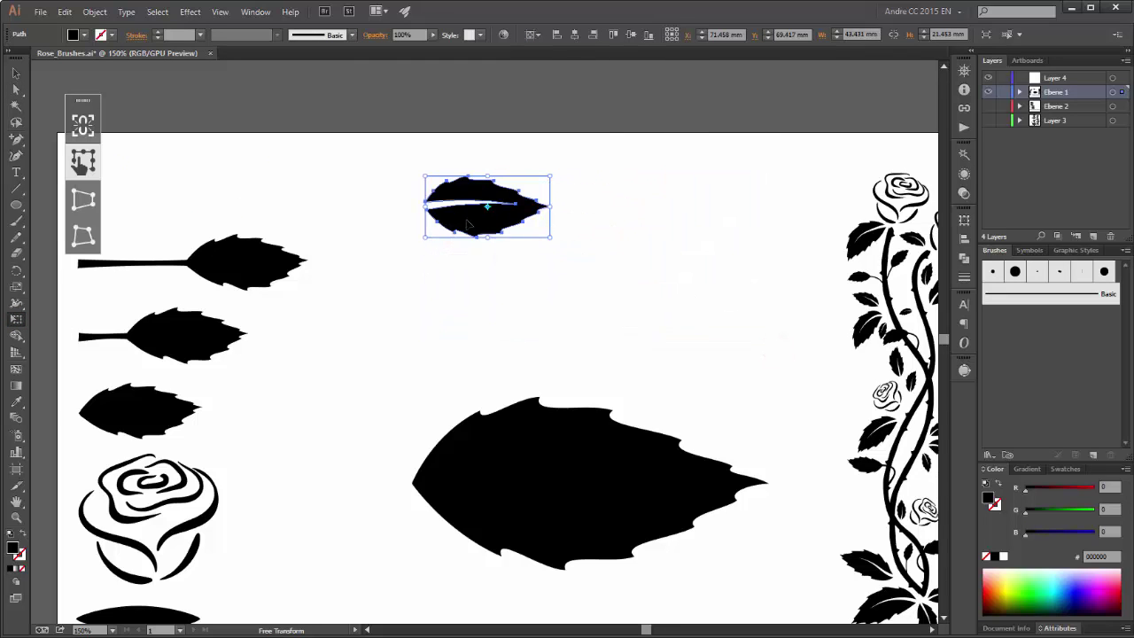
pyautogui.moveTo(439, 213); pyautogui.dragTo(198, 209)
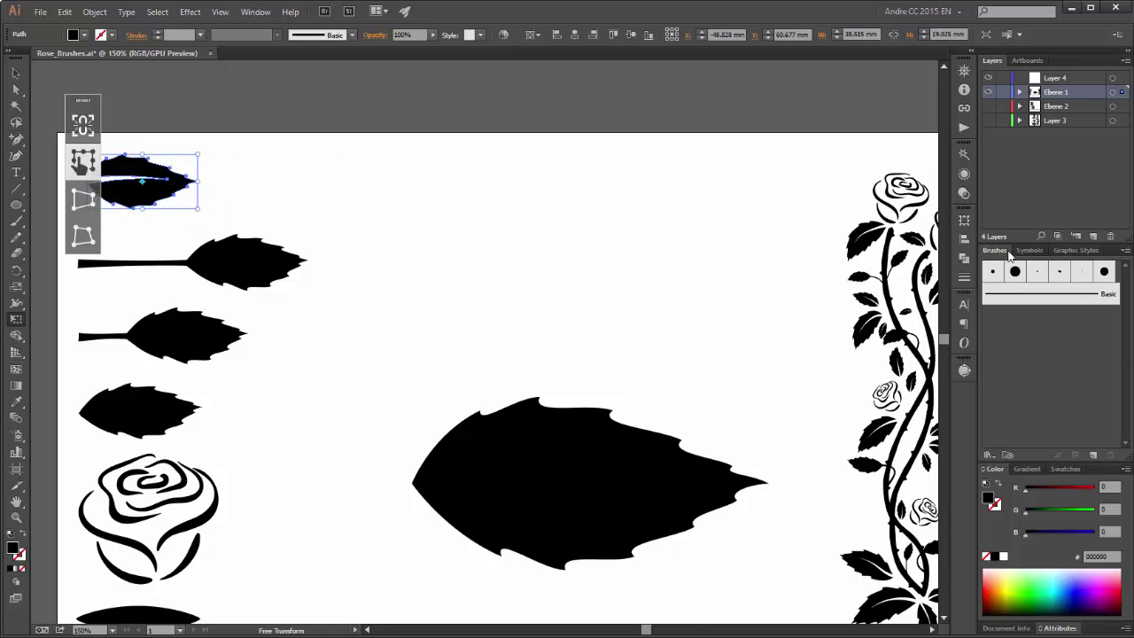
# Create an art brush from the small veined leaf with Scale Proportionately and the Tints colorization method
pyautogui.click(1125, 251)
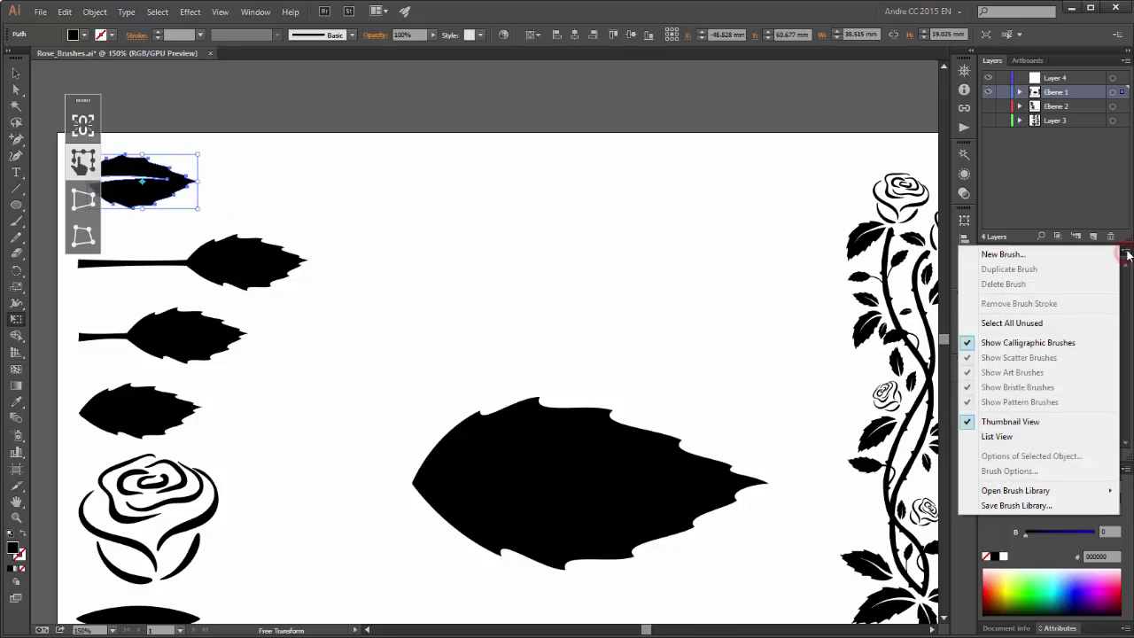
pyautogui.click(1005, 255)
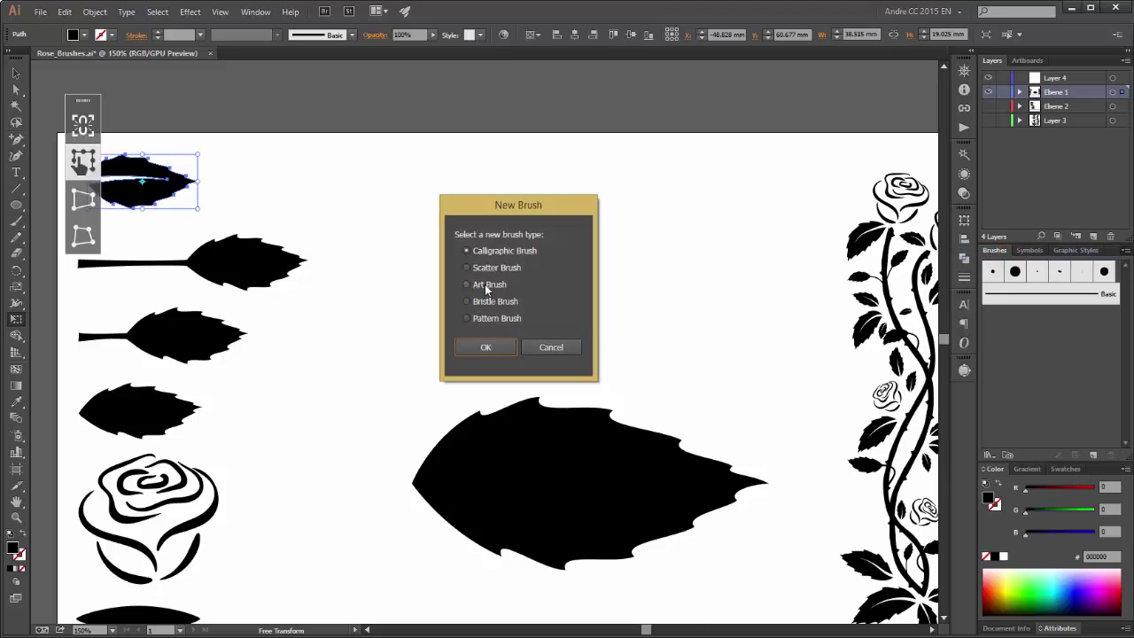
pyautogui.click(482, 287)
pyautogui.click(486, 347)
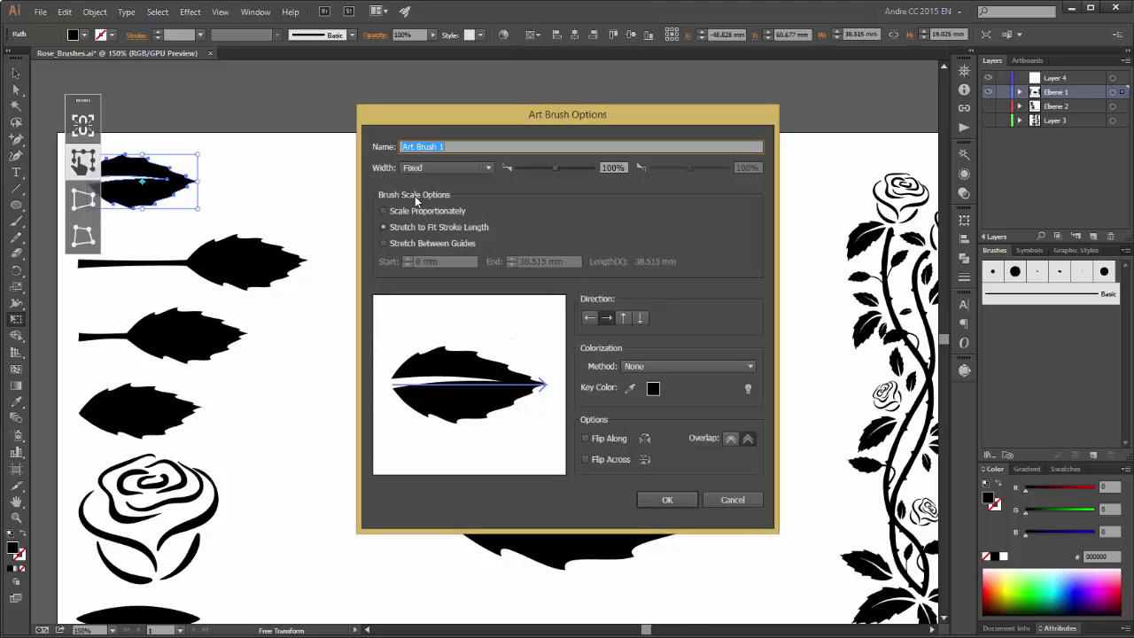
pyautogui.click(384, 211)
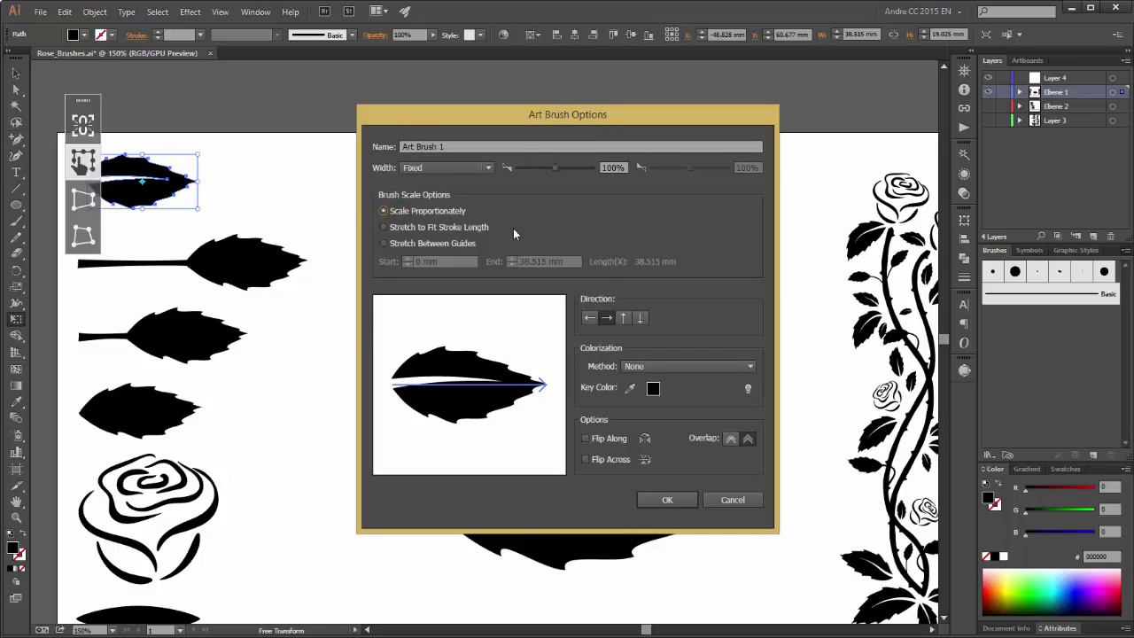
pyautogui.click(647, 366)
pyautogui.click(658, 395)
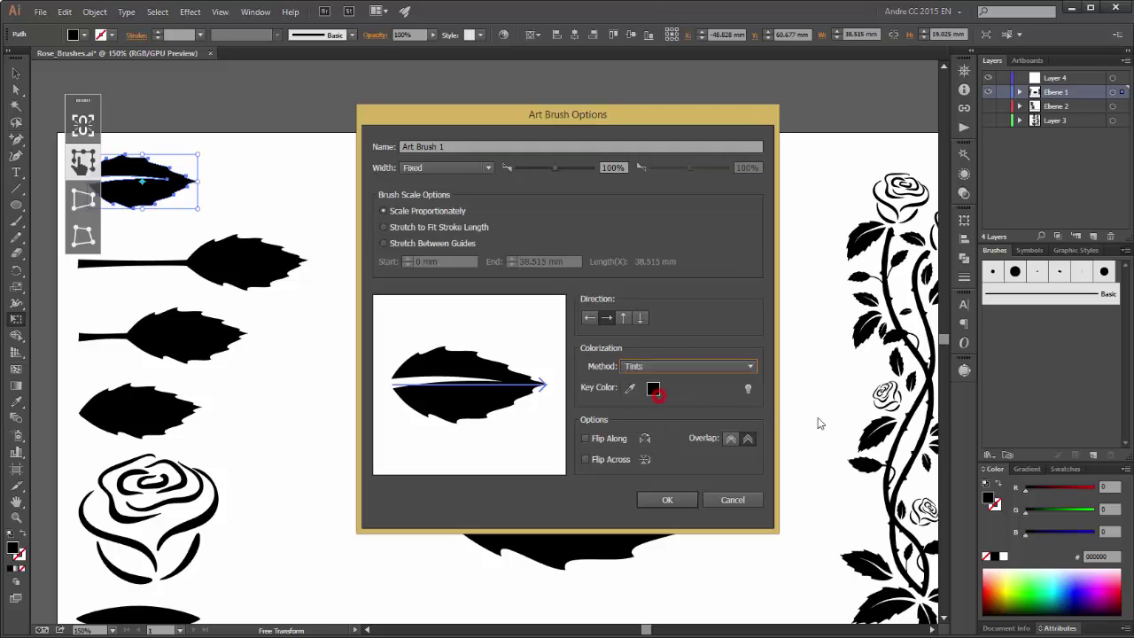
pyautogui.click(667, 501)
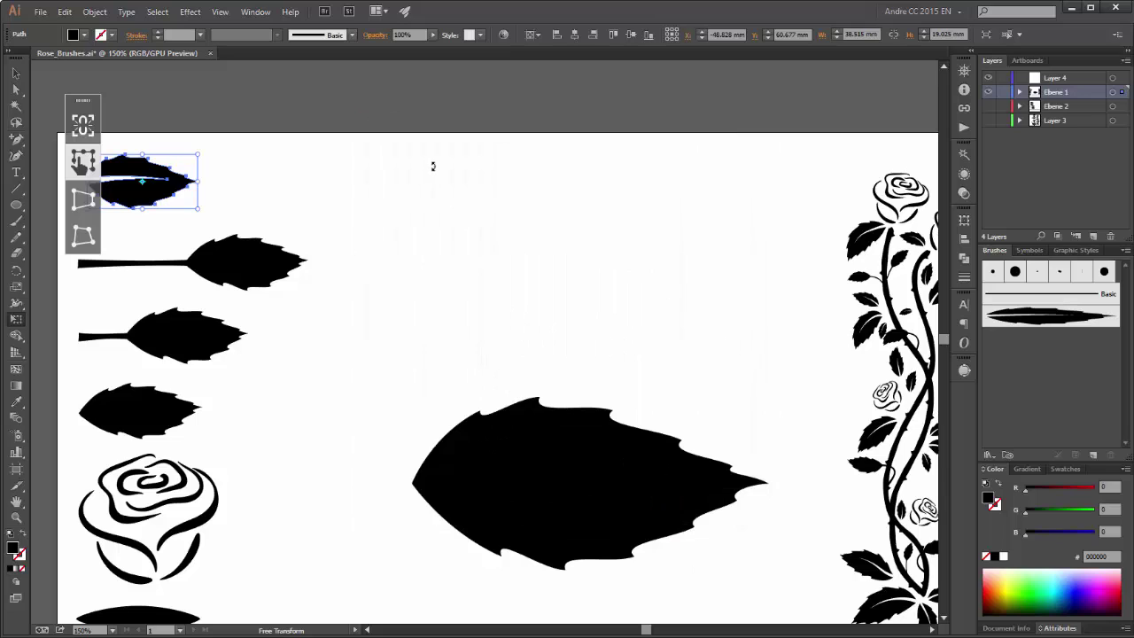
pyautogui.click(16, 220)
pyautogui.click(1020, 316)
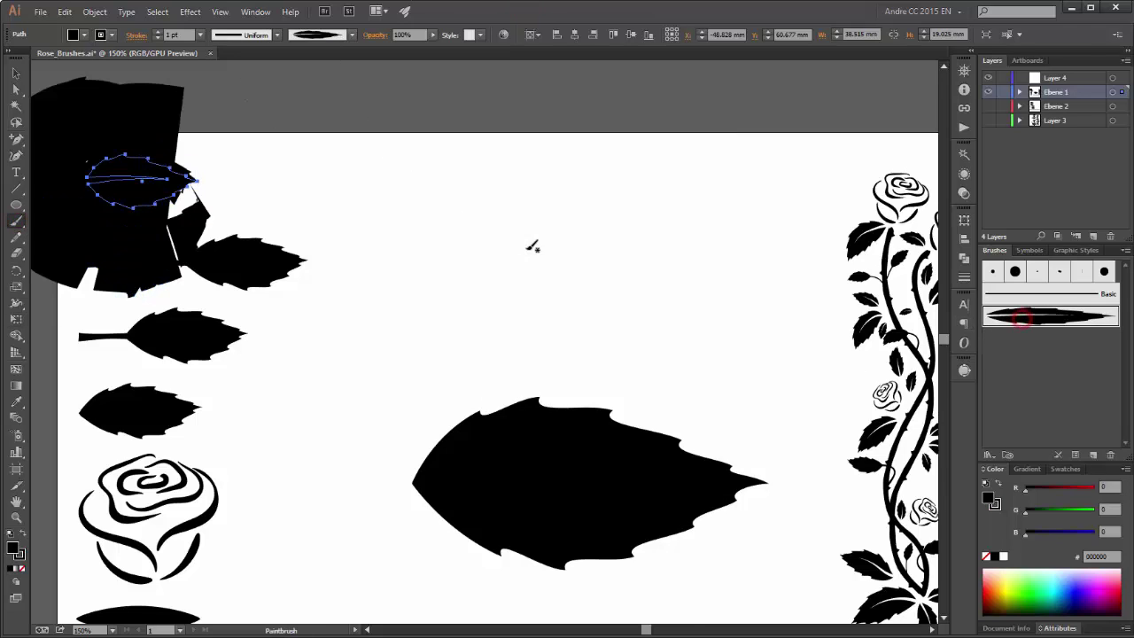
pyautogui.click(65, 11)
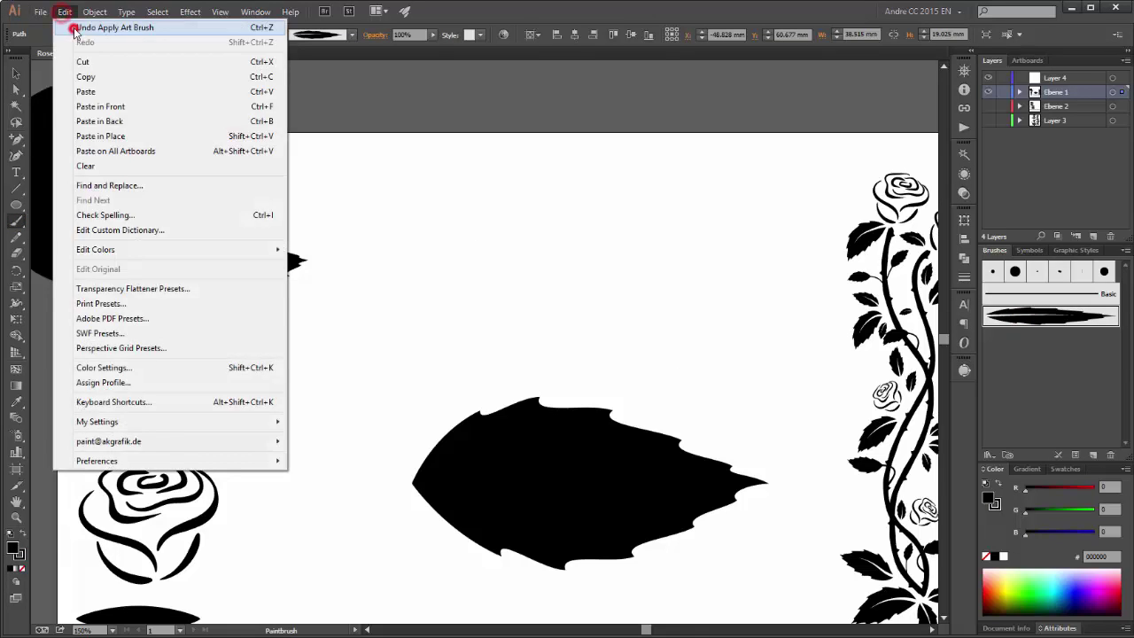
pyautogui.click(66, 24)
# Paint several short test strokes above the large leaf using the new leaf art brush, then delete them all
pyautogui.click(497, 261)
pyautogui.click(1050, 316)
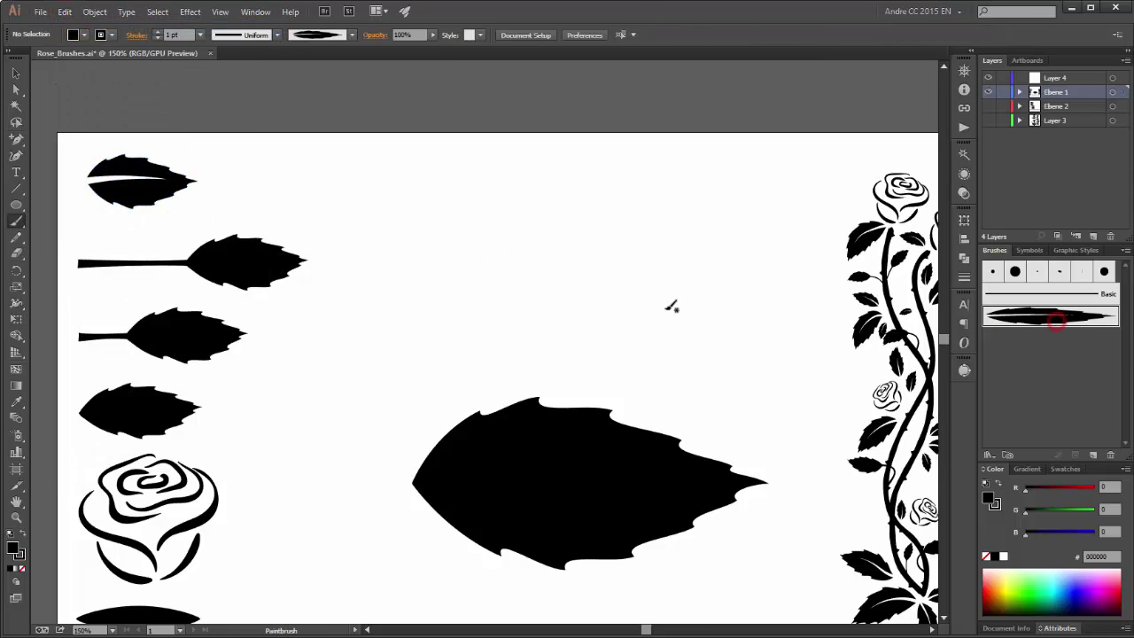
pyautogui.moveTo(538, 297)
pyautogui.mouseDown()
pyautogui.moveTo(604, 243)
pyautogui.moveTo(556, 310)
pyautogui.moveTo(618, 331)
pyautogui.mouseUp()
pyautogui.moveTo(584, 290)
pyautogui.mouseDown()
pyautogui.moveTo(617, 277)
pyautogui.moveTo(625, 311)
pyautogui.mouseUp()
pyautogui.moveTo(539, 265); pyautogui.dragTo(644, 361)
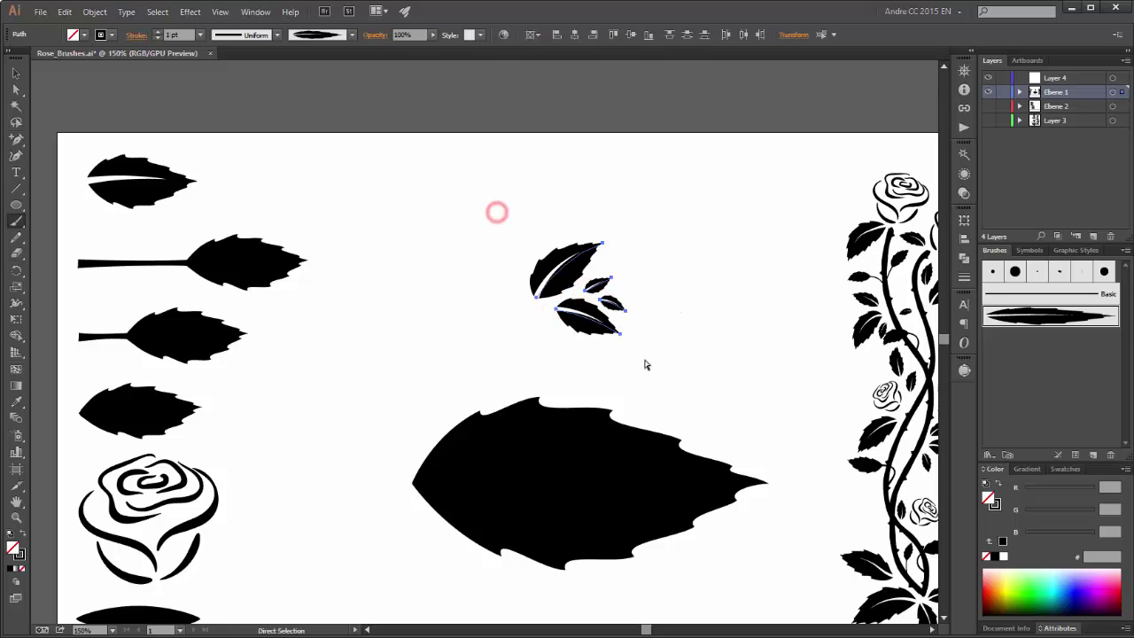
pyautogui.press('Delete')
# Shift the small veined leaf slightly left and duplicate it to its right in the same row
pyautogui.click(16, 74)
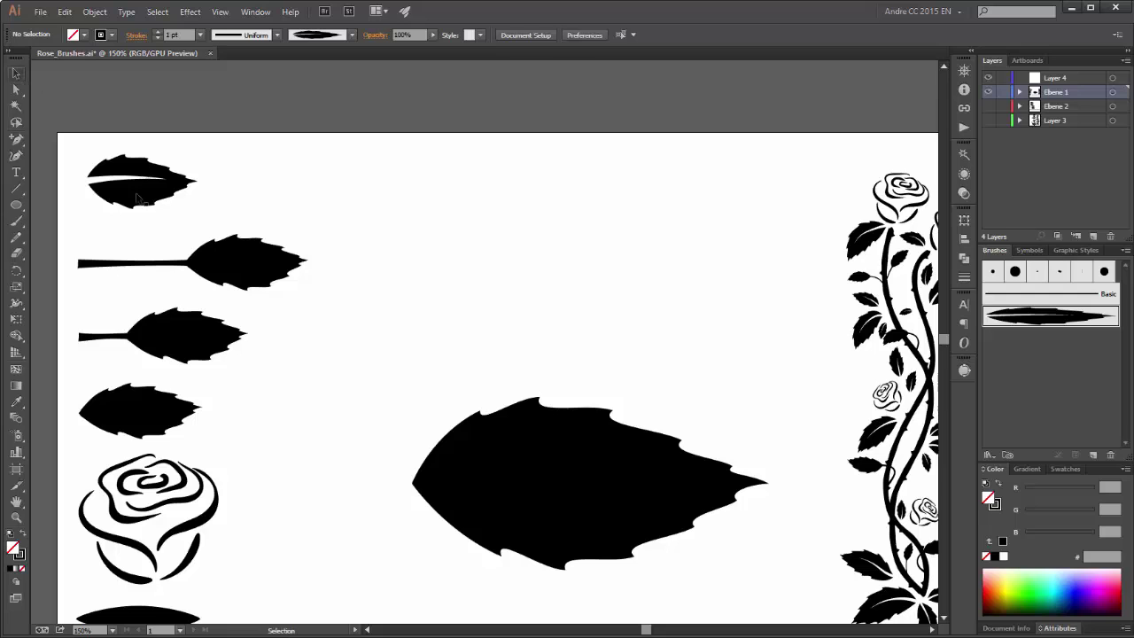
pyautogui.moveTo(146, 193)
pyautogui.mouseDown()
pyautogui.moveTo(125, 194)
pyautogui.moveTo(135, 197)
pyautogui.mouseUp()
pyautogui.hotkey('ctrl', '0')
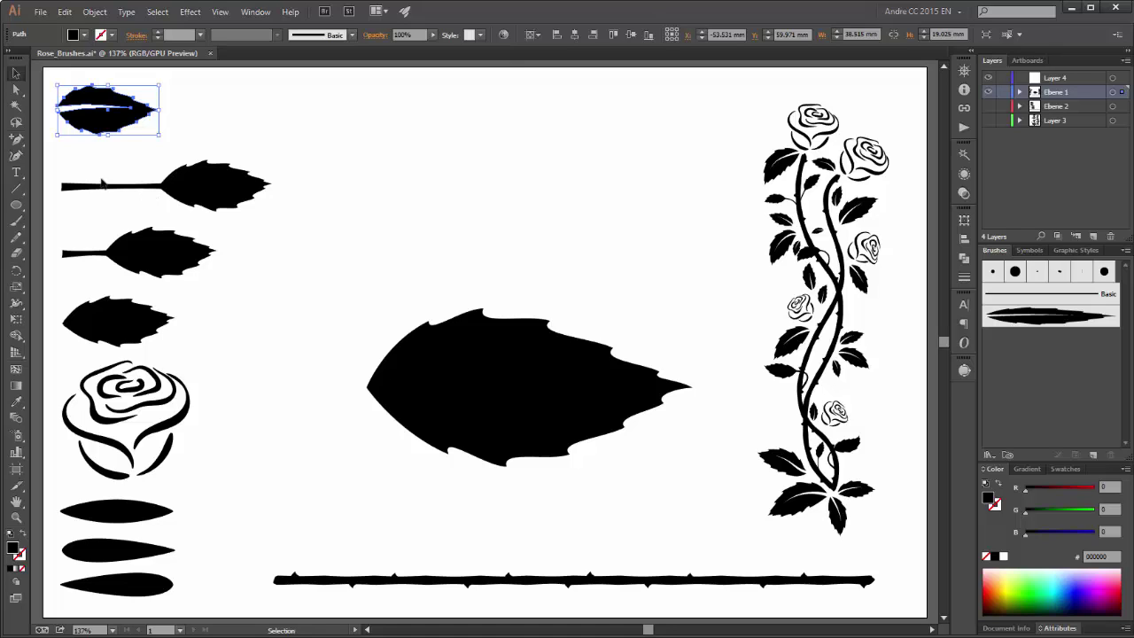
pyautogui.moveTo(104, 124); pyautogui.dragTo(235, 124)
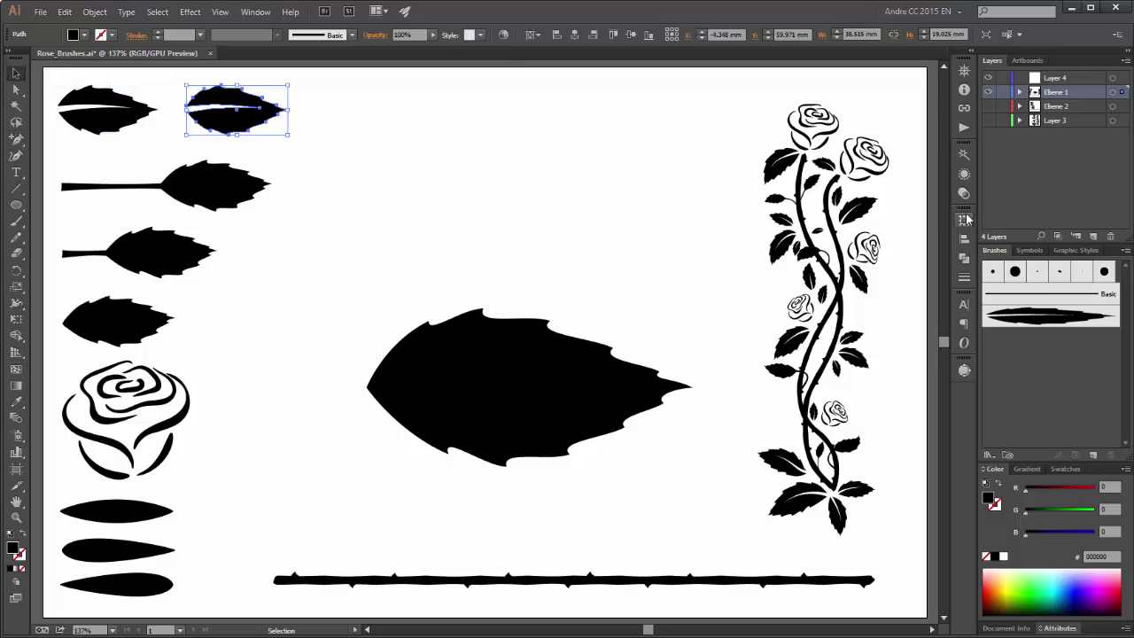
# Flip the duplicated veined leaf horizontally and move it slightly left to about X -9 mm
pyautogui.click(965, 221)
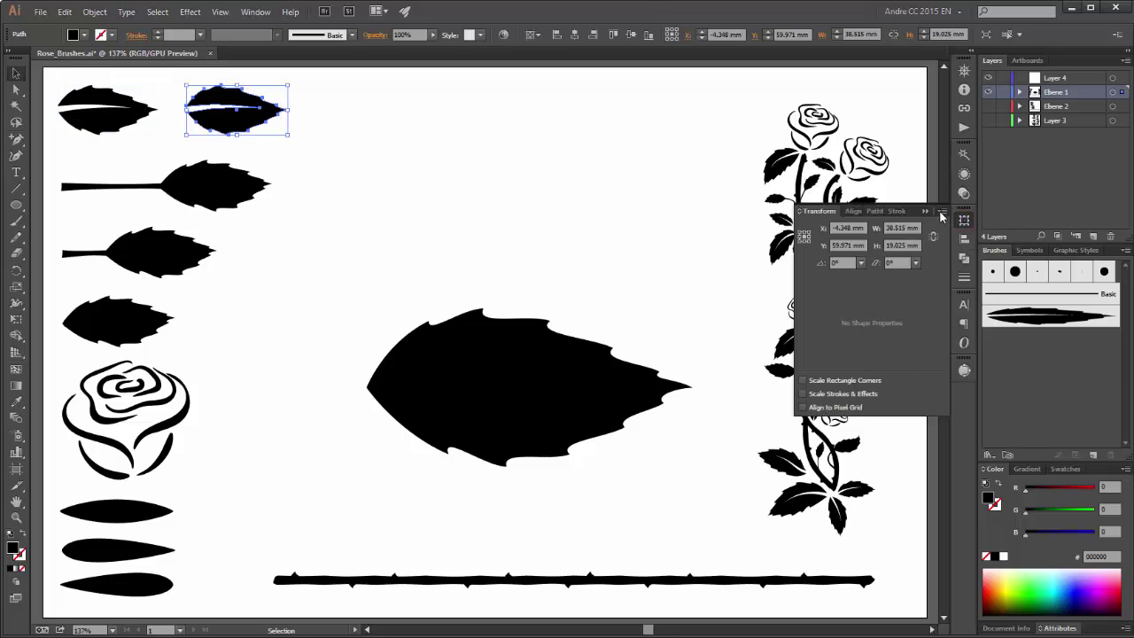
pyautogui.click(942, 212)
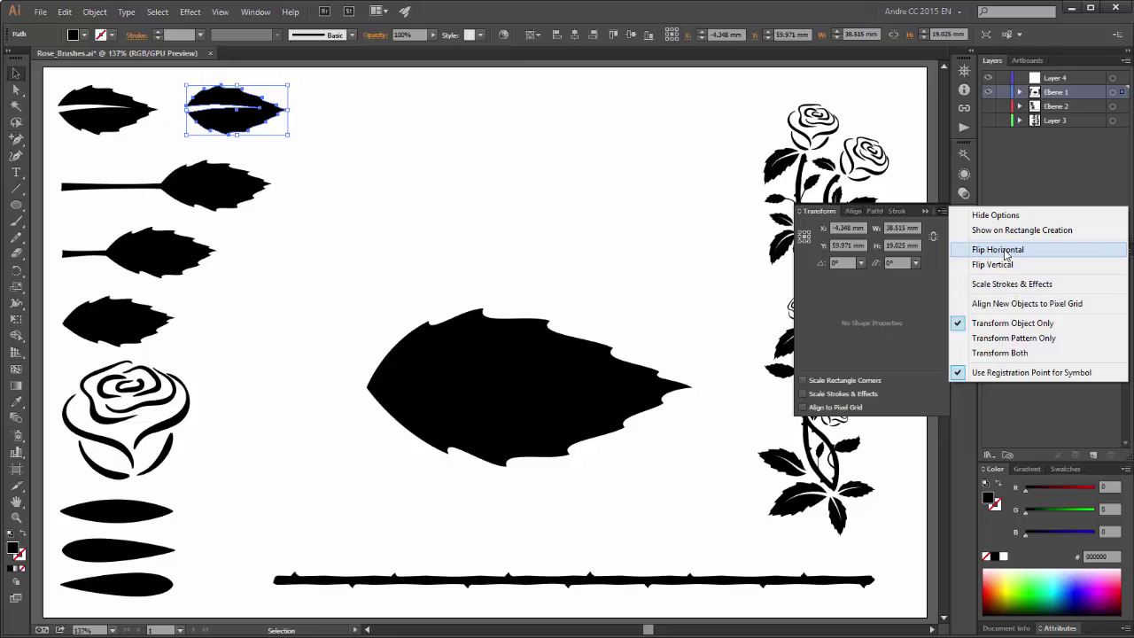
pyautogui.click(1005, 253)
pyautogui.moveTo(249, 120); pyautogui.dragTo(236, 121)
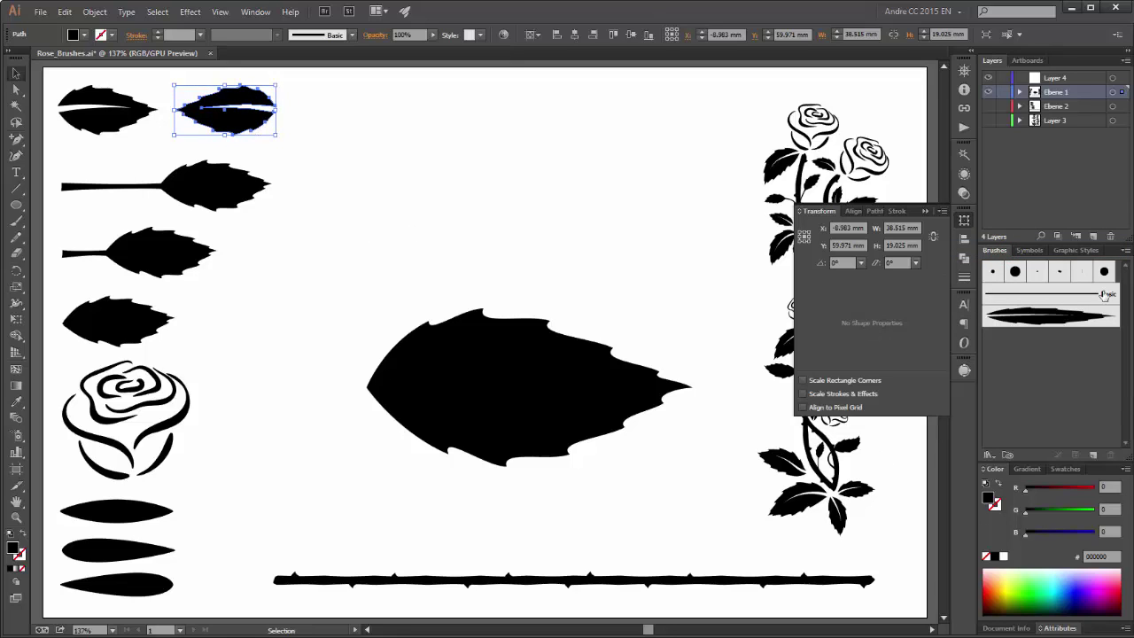
# Create an art brush from the flipped veined leaf with Scale Proportionately and the Tints colorization method
pyautogui.click(1123, 252)
pyautogui.click(1010, 254)
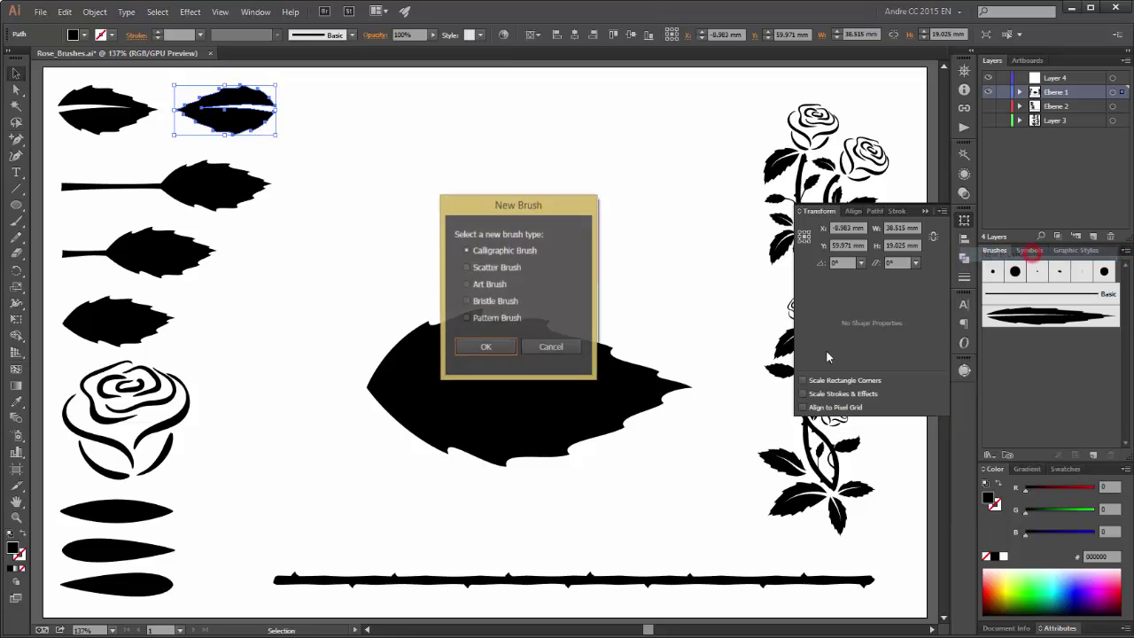
pyautogui.click(490, 284)
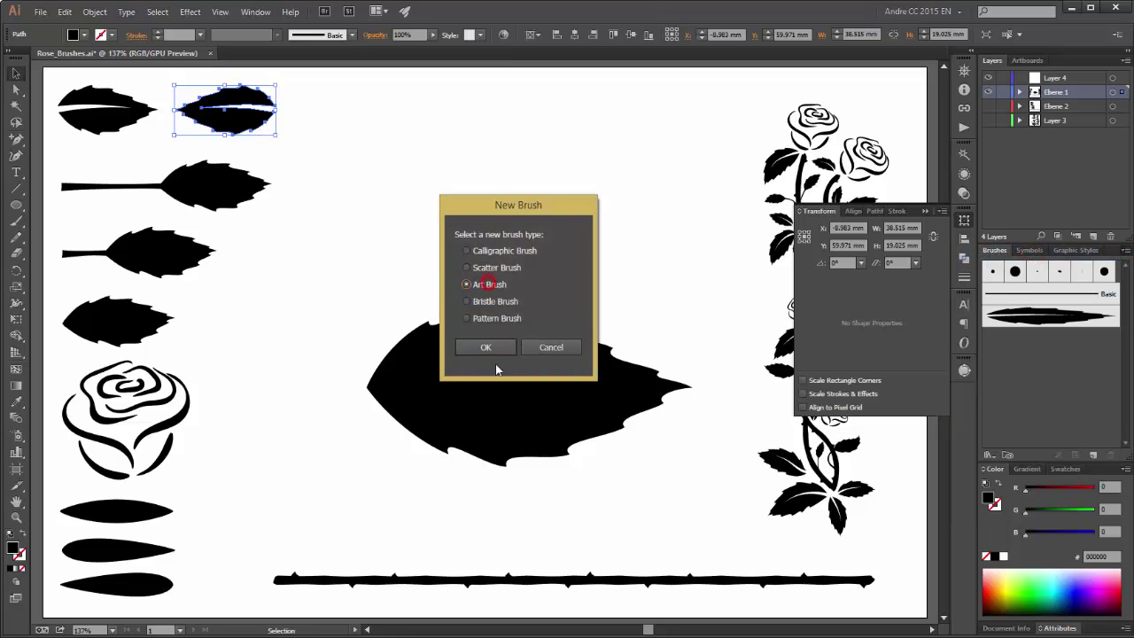
pyautogui.click(479, 349)
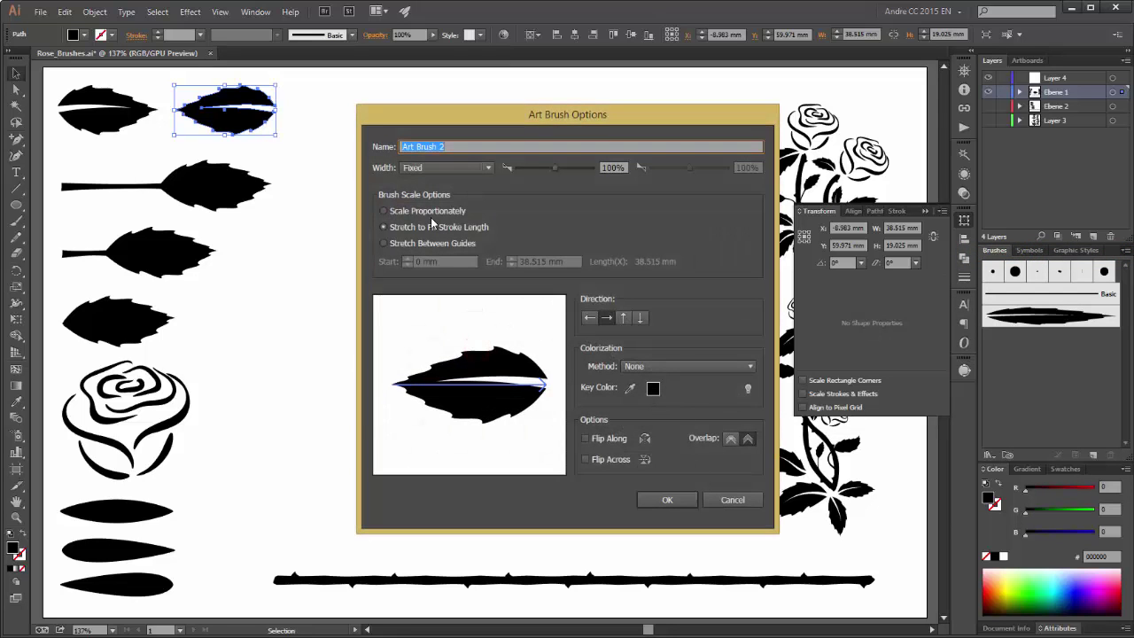
pyautogui.click(428, 211)
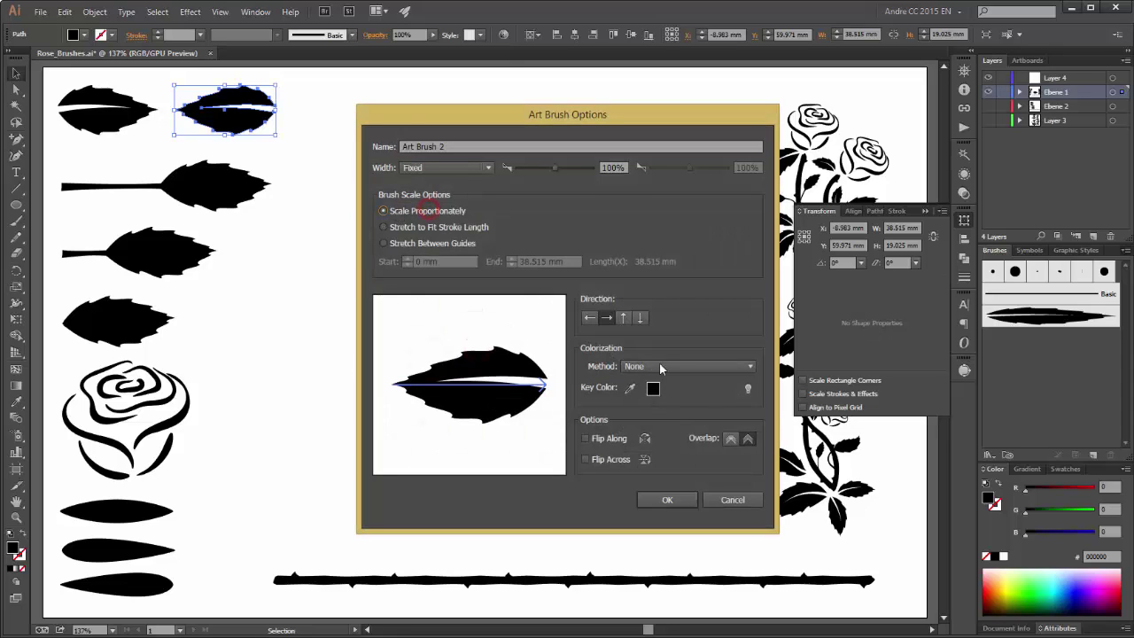
pyautogui.click(665, 367)
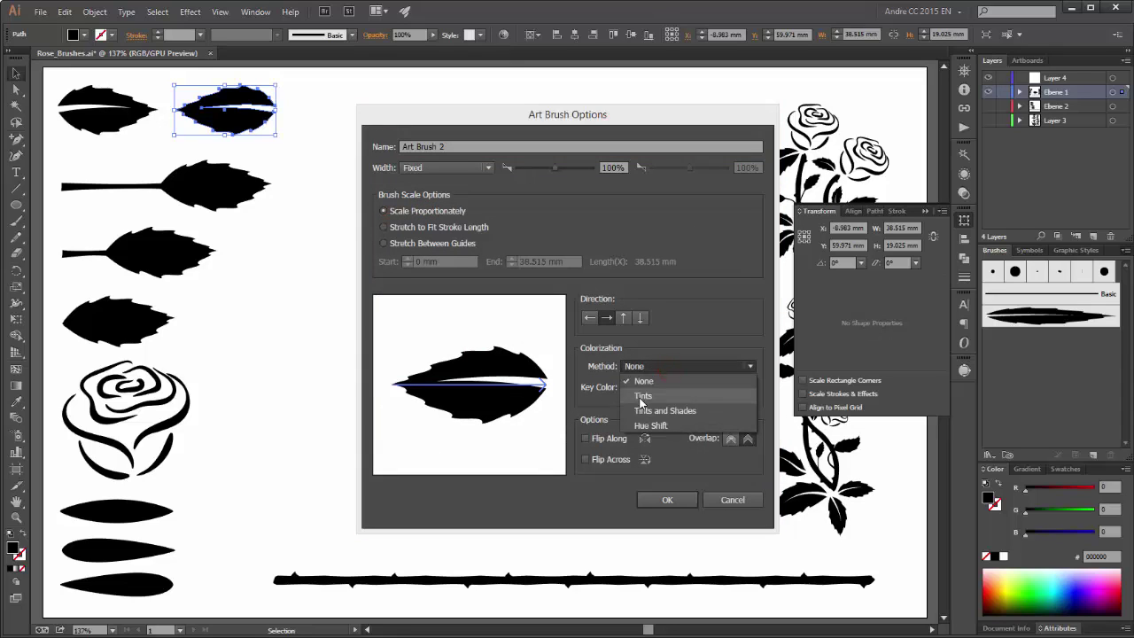
pyautogui.click(642, 397)
pyautogui.click(677, 501)
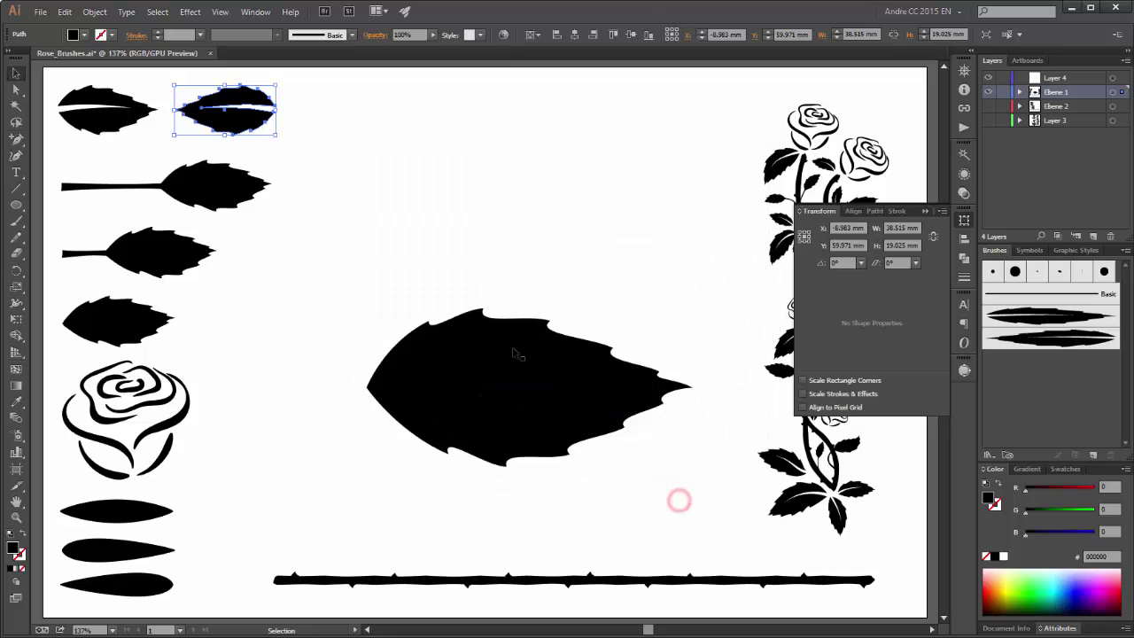
pyautogui.click(255, 296)
# Delete the small plain leaf above the rose and replace it with a copy of the large leaf scaled to about 38.5 mm wide
pyautogui.click(118, 317)
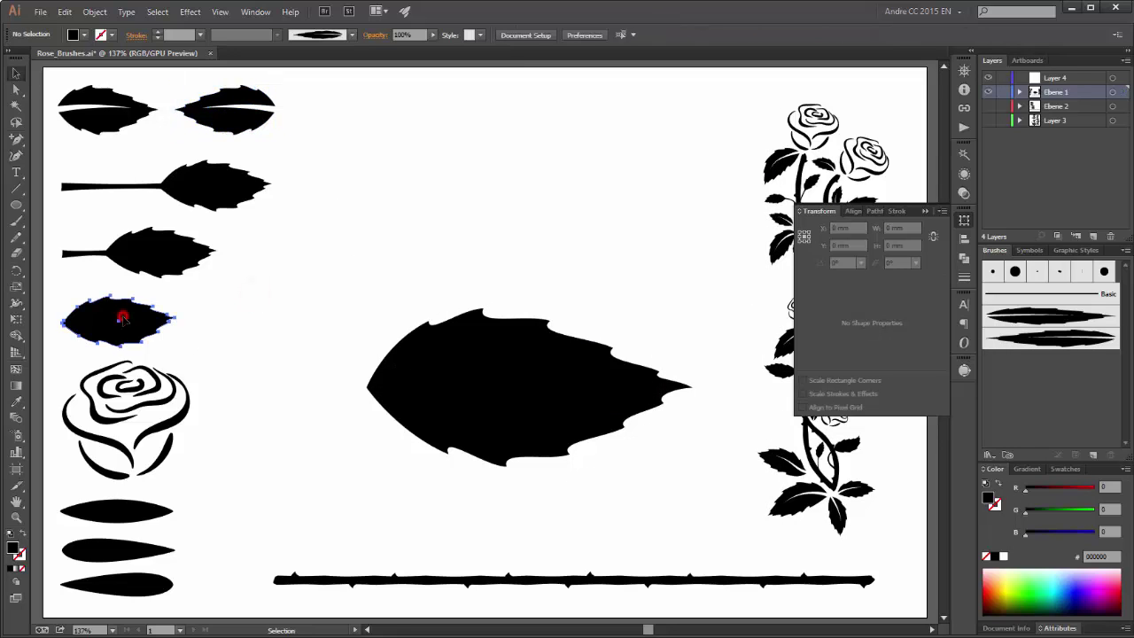
pyautogui.click(539, 361)
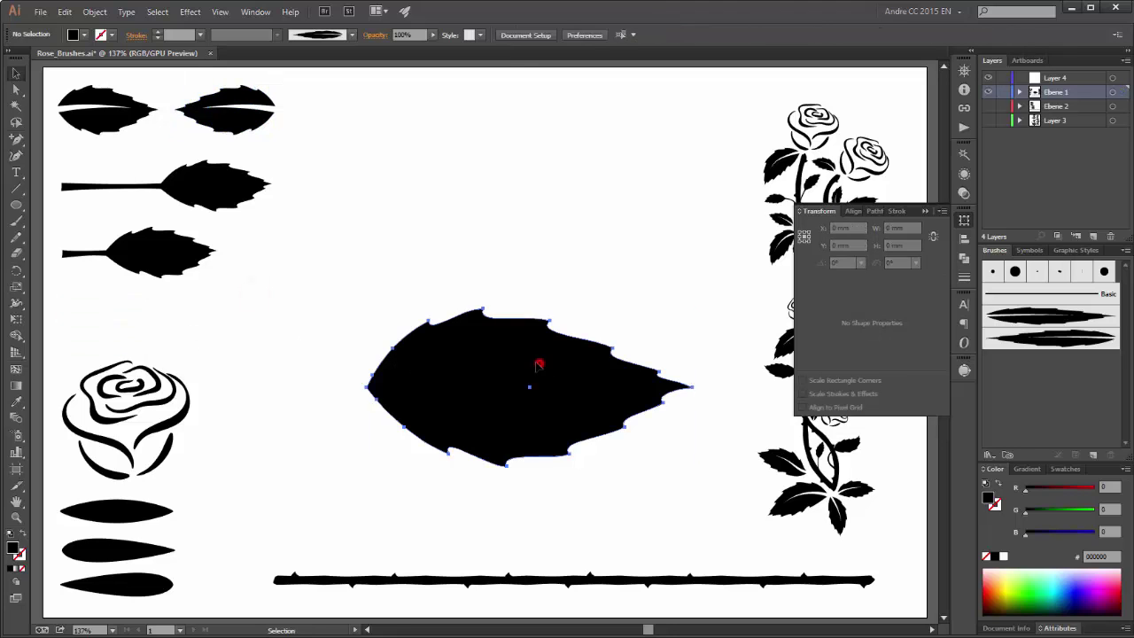
pyautogui.moveTo(538, 361); pyautogui.dragTo(434, 326)
pyautogui.moveTo(501, 381); pyautogui.dragTo(603, 379)
pyautogui.hotkey('ctrl', 'z')
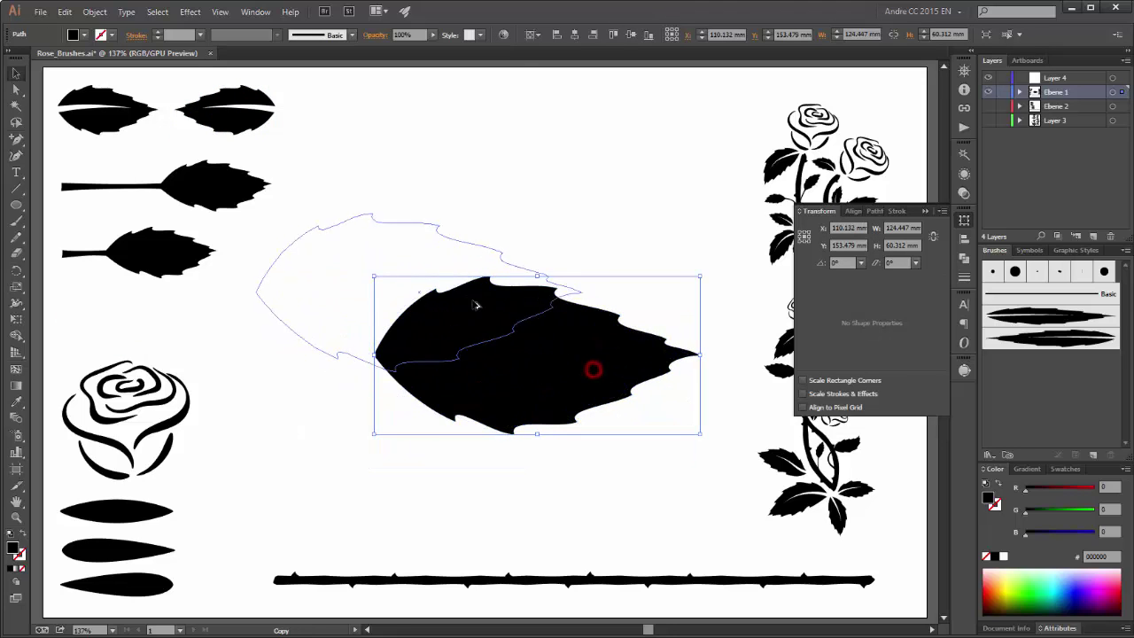
pyautogui.moveTo(580, 364); pyautogui.dragTo(146, 327)
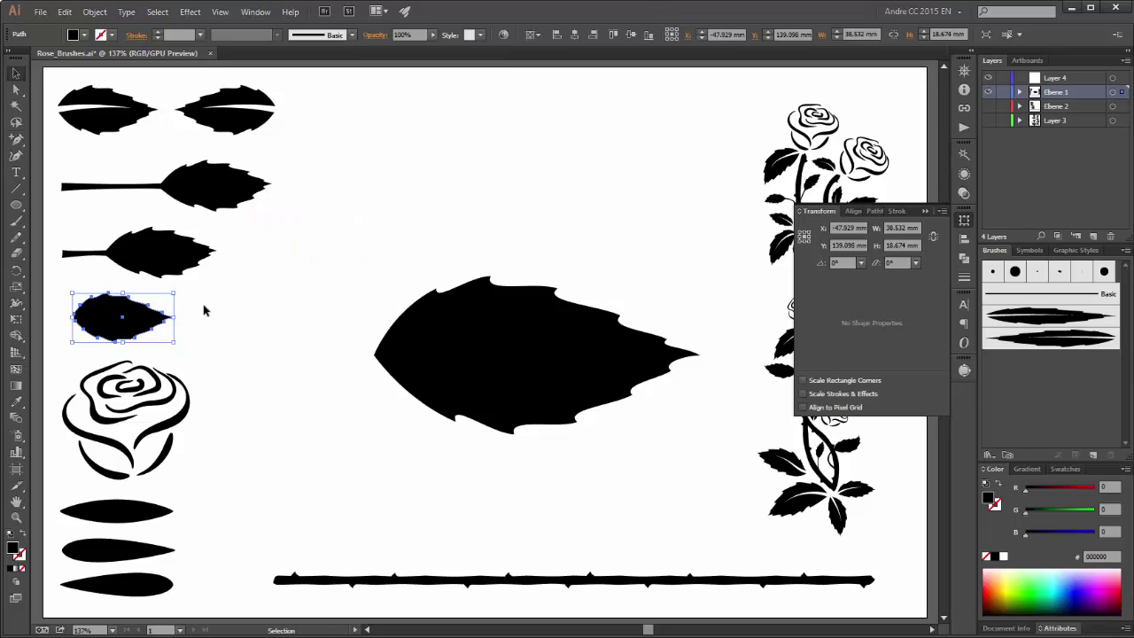
# Move the small leaf into the free space beside its column at about X 10.5 mm and shift its lower serration points inward toward the base
pyautogui.moveTo(142, 327); pyautogui.dragTo(82, 315)
pyautogui.hotkey('ctrl', '+')
pyautogui.hotkey('ctrl', '+')
pyautogui.click(204, 386)
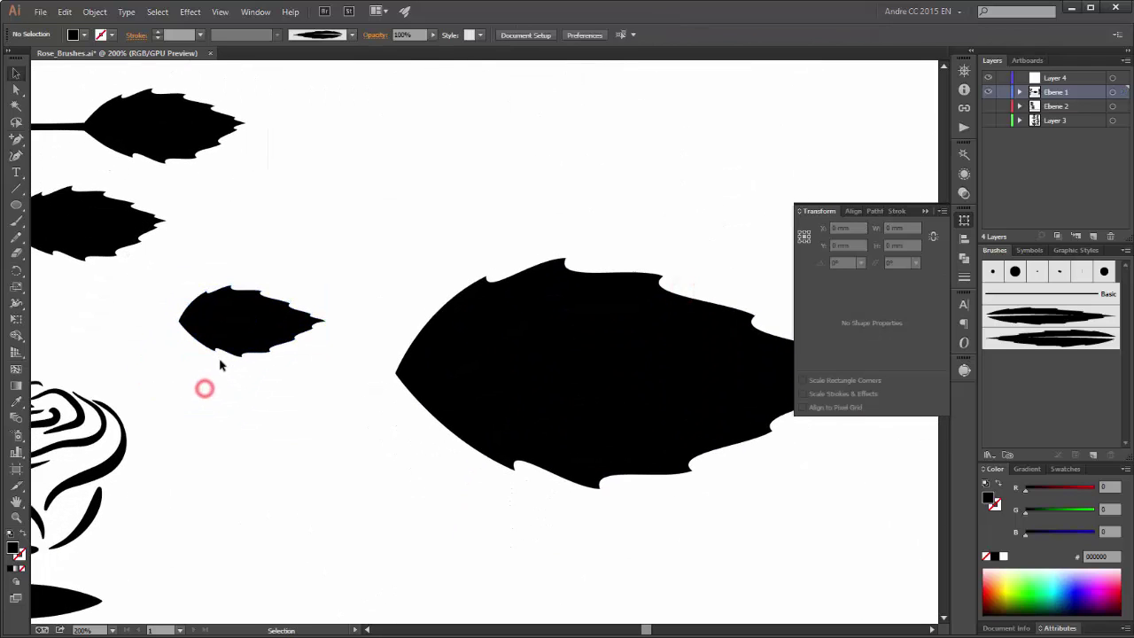
pyautogui.scroll(1, 214, 331)
pyautogui.scroll(1, 213, 328)
pyautogui.click(223, 347)
pyautogui.press('a')
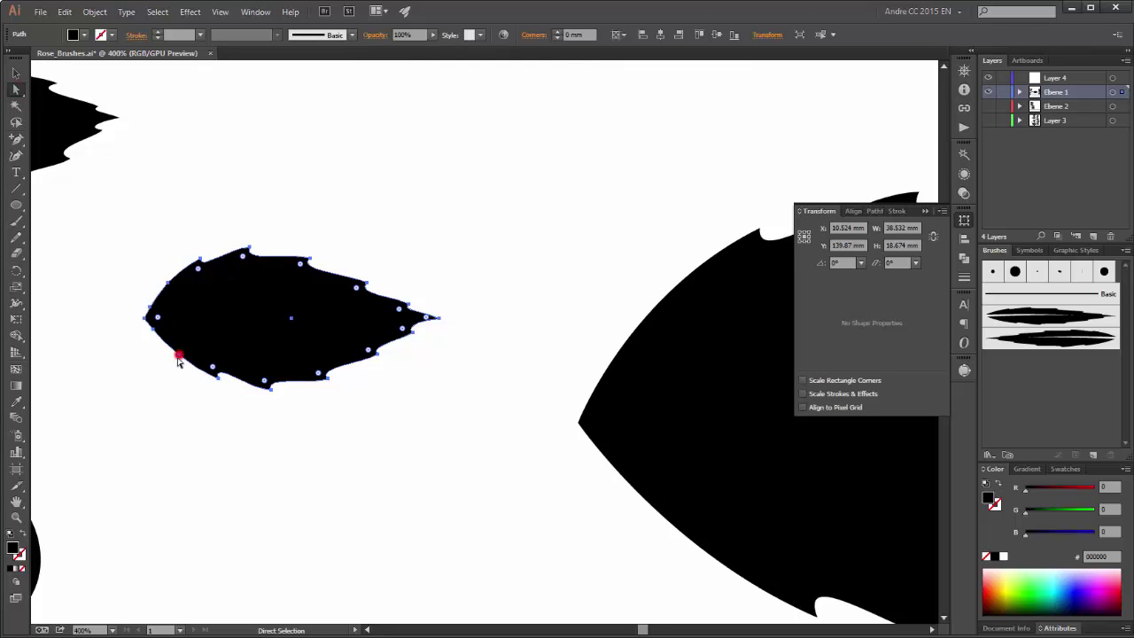
pyautogui.click(178, 358)
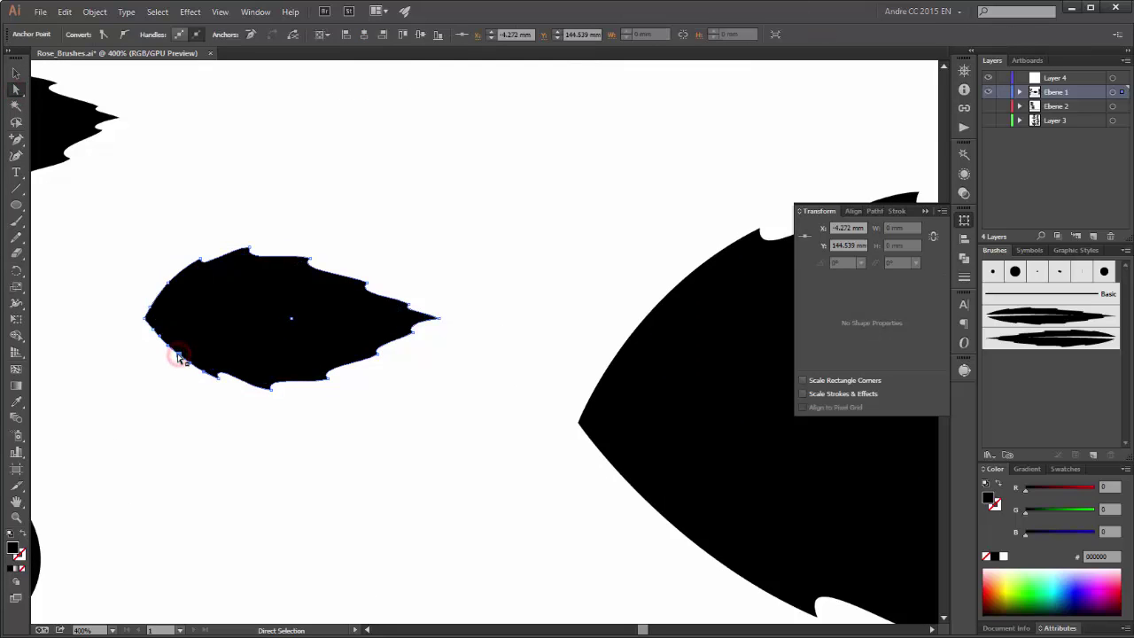
pyautogui.click(216, 377)
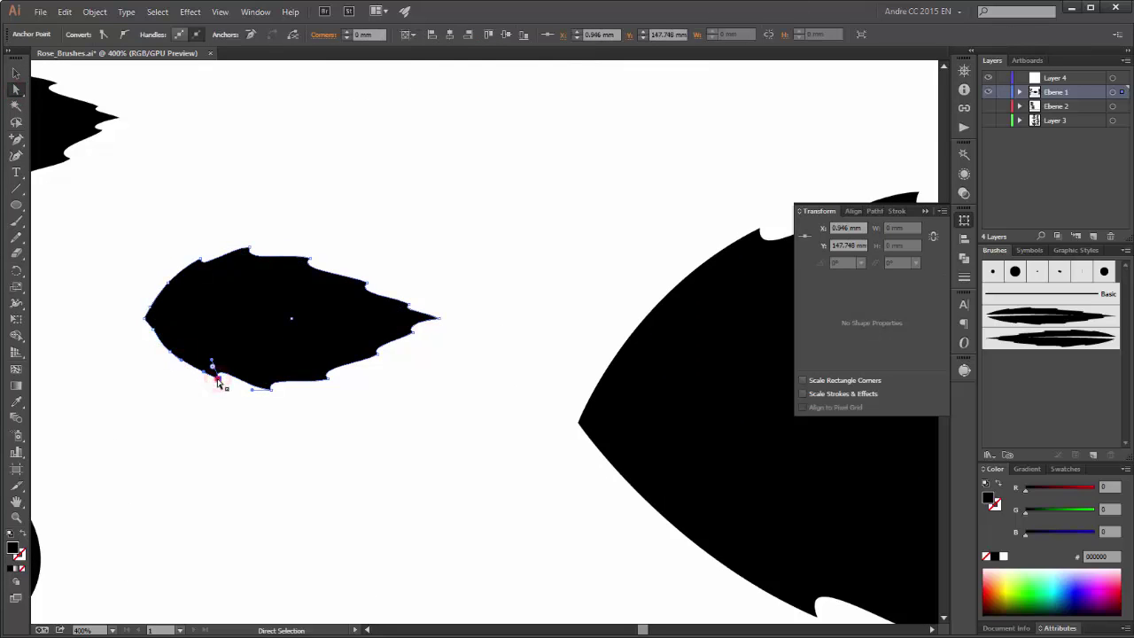
pyautogui.click(271, 387)
pyautogui.moveTo(270, 392); pyautogui.dragTo(309, 367)
pyautogui.click(195, 332)
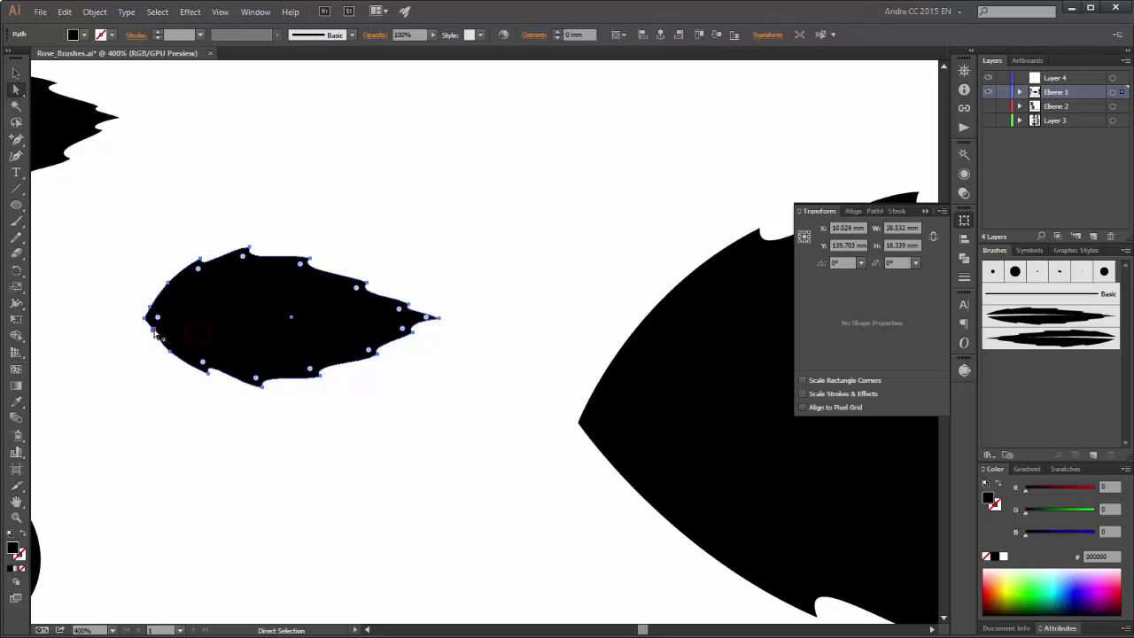
# Remove the extra anchor points beside the small leaf's base and move the leaf back above the rose at about X -50 mm
pyautogui.click(152, 328)
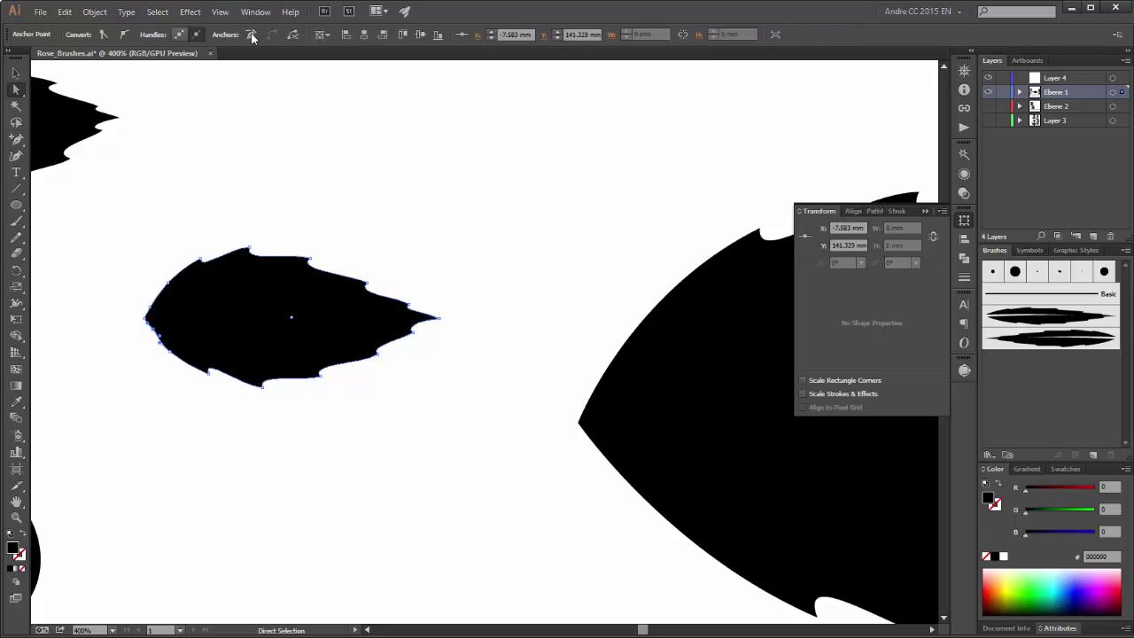
pyautogui.keyDown('alt'); pyautogui.click(256, 329); pyautogui.keyUp('alt')
pyautogui.keyDown('alt'); pyautogui.scroll(-1, 288, 325); pyautogui.keyUp('alt')
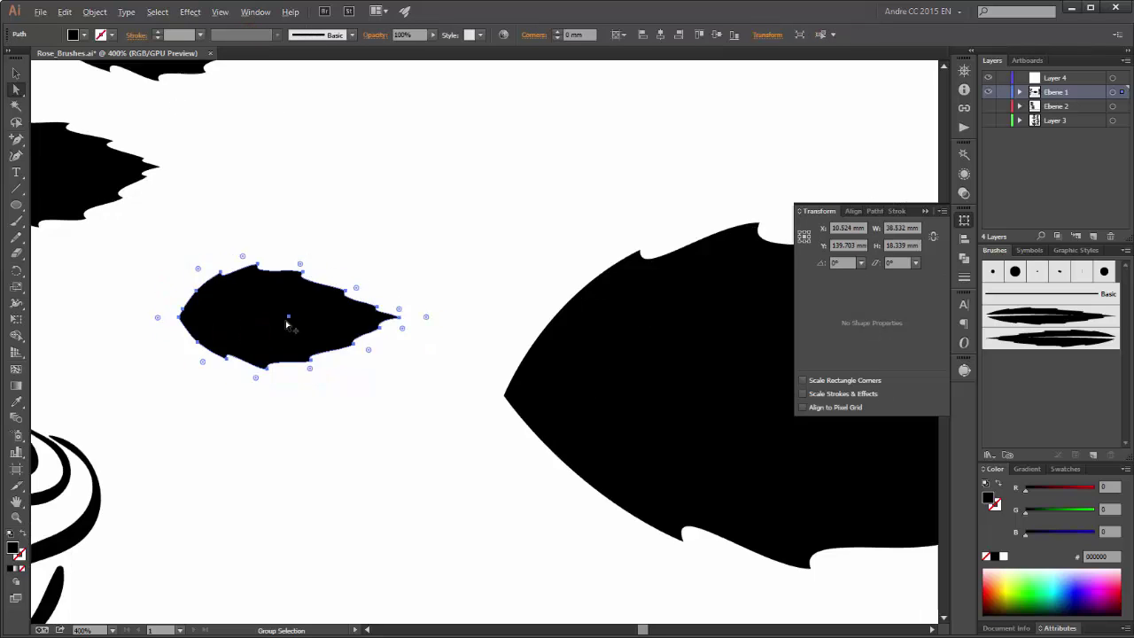
pyautogui.keyDown('alt'); pyautogui.scroll(-3, 288, 325); pyautogui.keyUp('alt')
pyautogui.hscroll(-3, 451, 293)
pyautogui.moveTo(429, 365); pyautogui.dragTo(254, 367)
# Create an art brush from the small plain leaf with Scale Proportionately and the Tints colorization method
pyautogui.click(1124, 251)
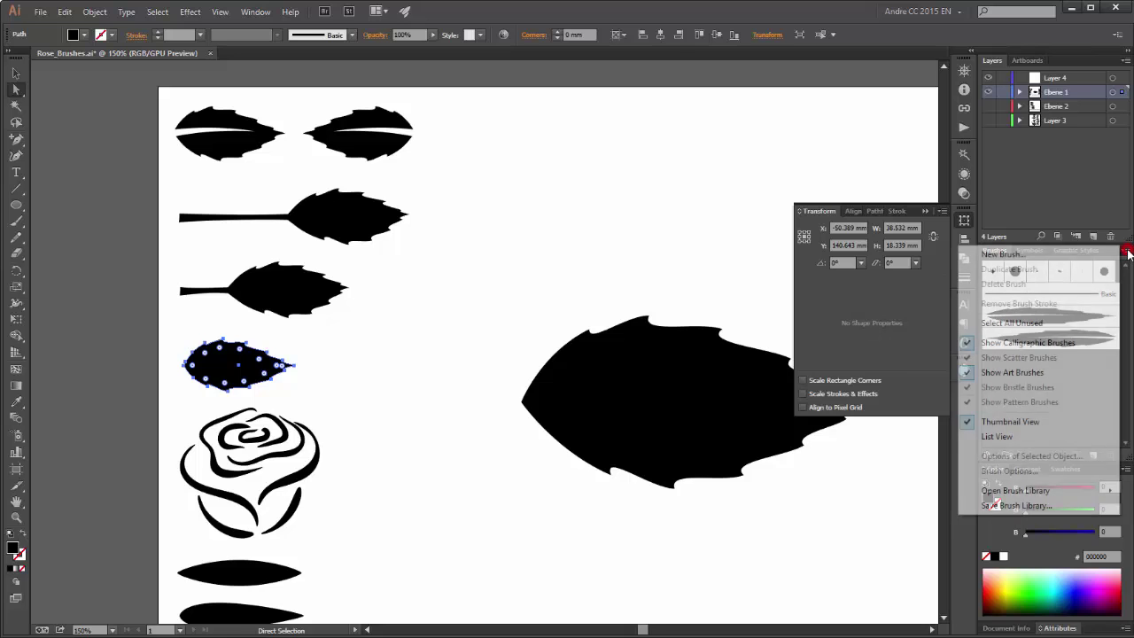
pyautogui.click(1005, 254)
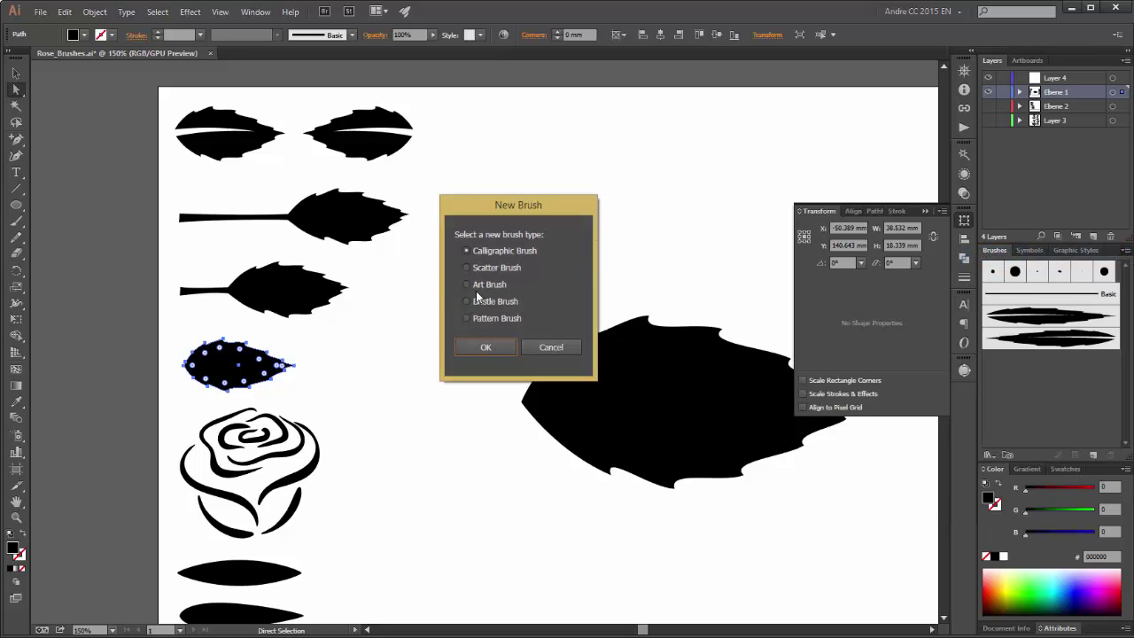
pyautogui.click(484, 285)
pyautogui.click(494, 347)
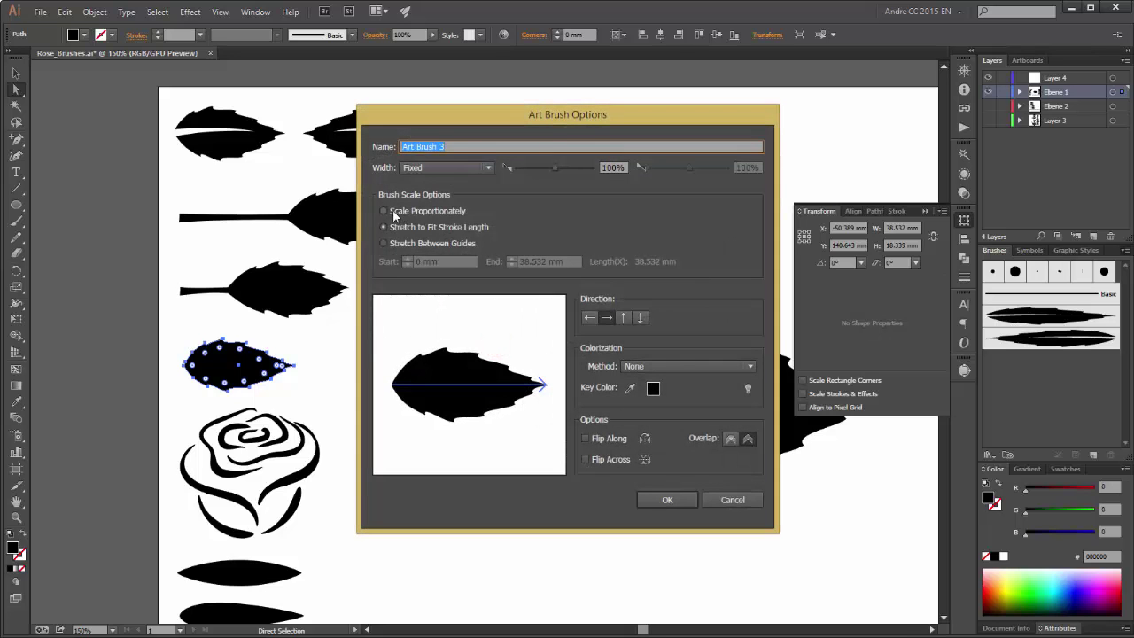
pyautogui.click(397, 211)
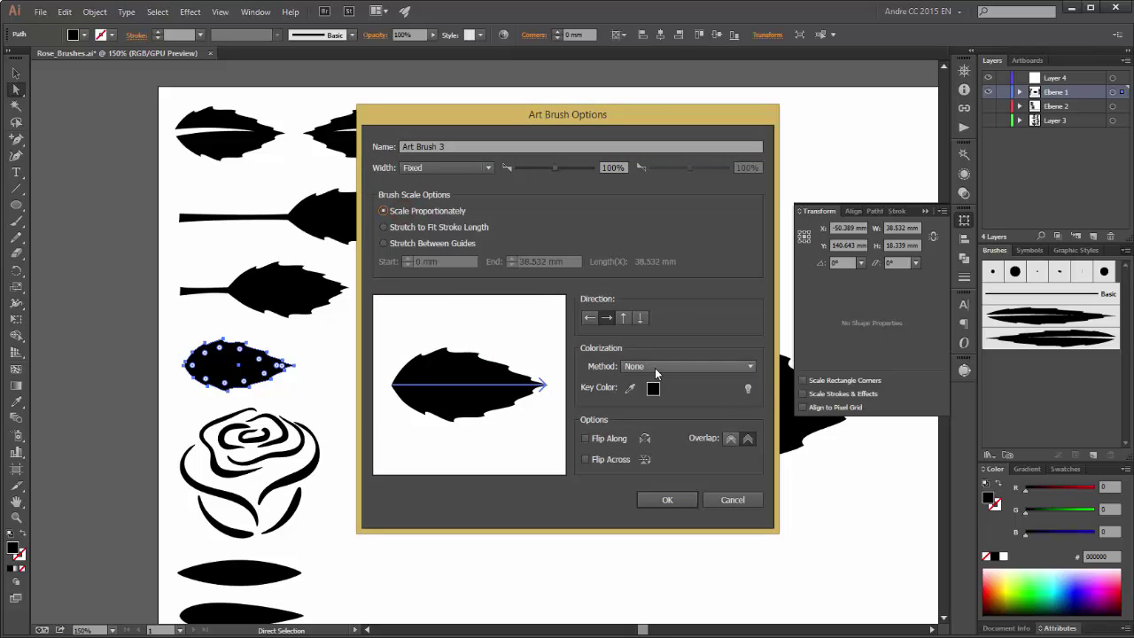
pyautogui.click(654, 367)
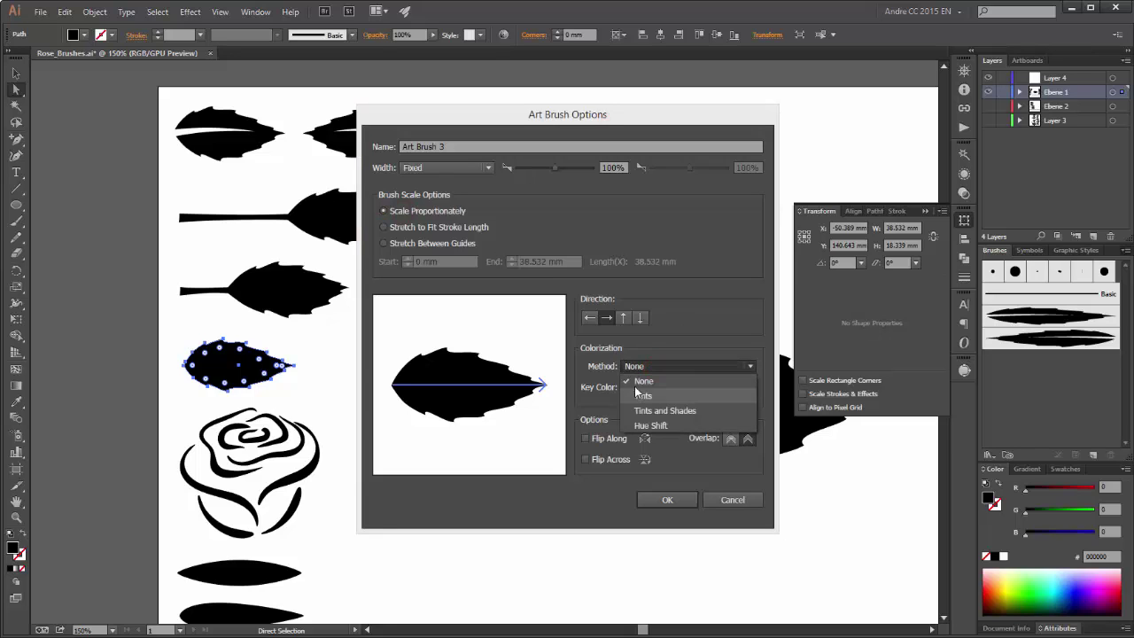
pyautogui.click(654, 395)
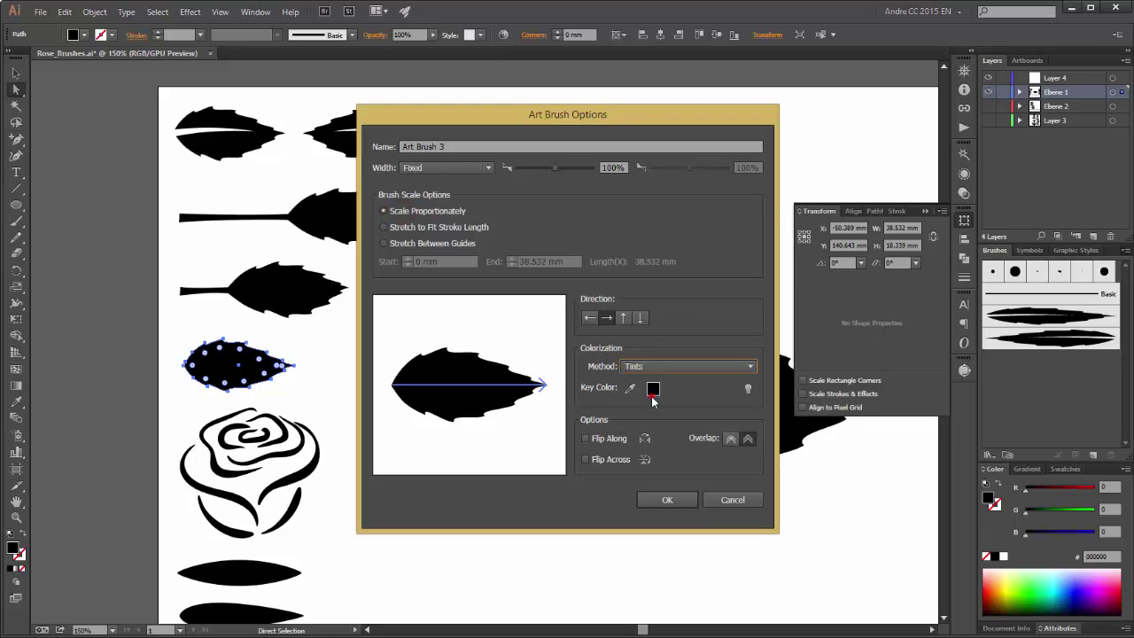
pyautogui.click(669, 501)
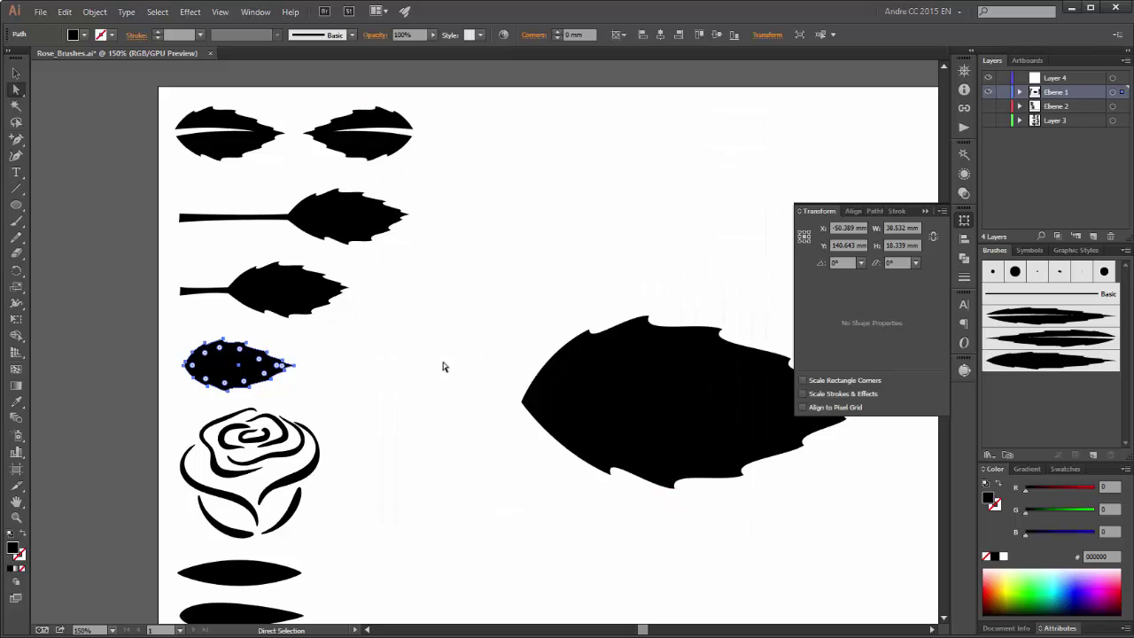
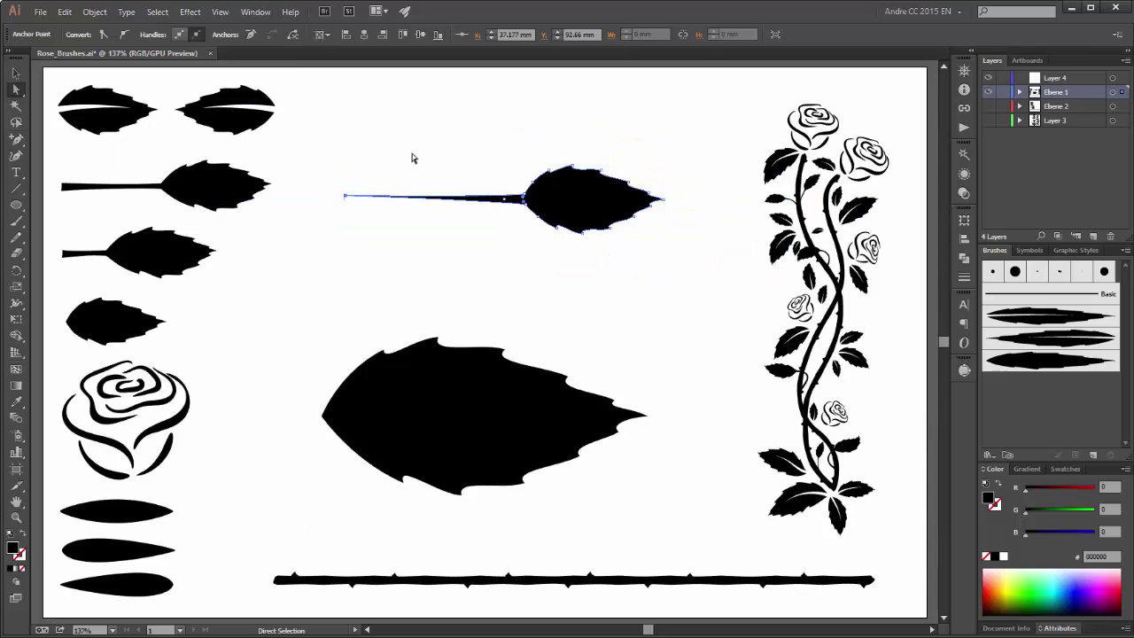
# Add an anchor point near the pointed tip of the large leaf's new stem and spread the end points to form a blunt, evenly thick stem
pyautogui.press('-')
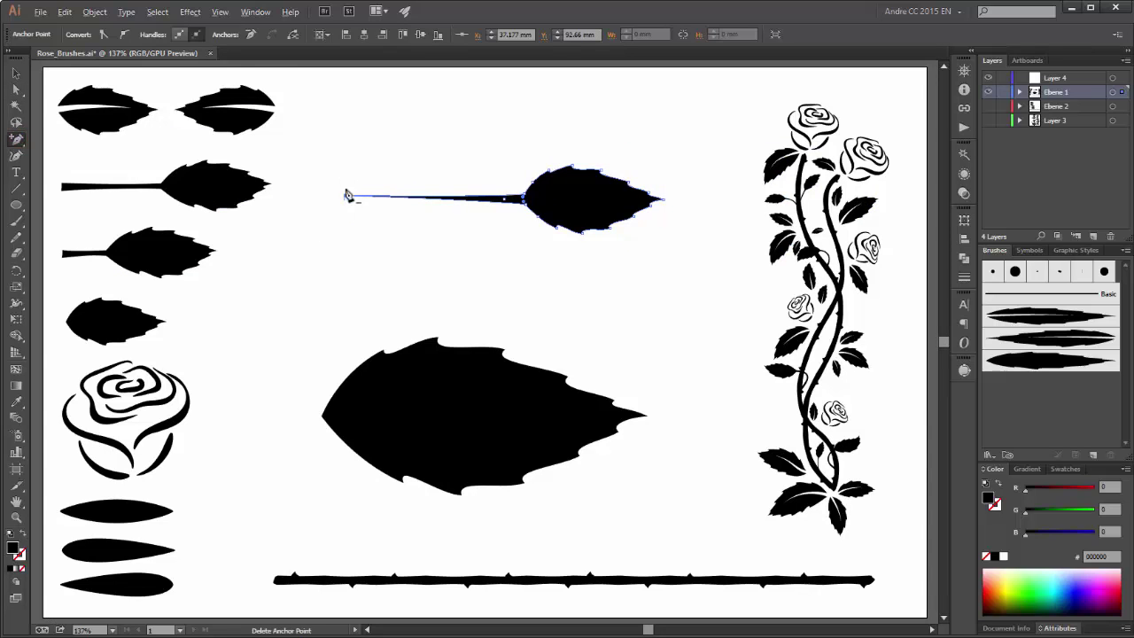
pyautogui.scroll(2, 347, 199)
pyautogui.scroll(5, 349, 202)
pyautogui.press('+')
pyautogui.click(378, 170)
pyautogui.click(16, 89)
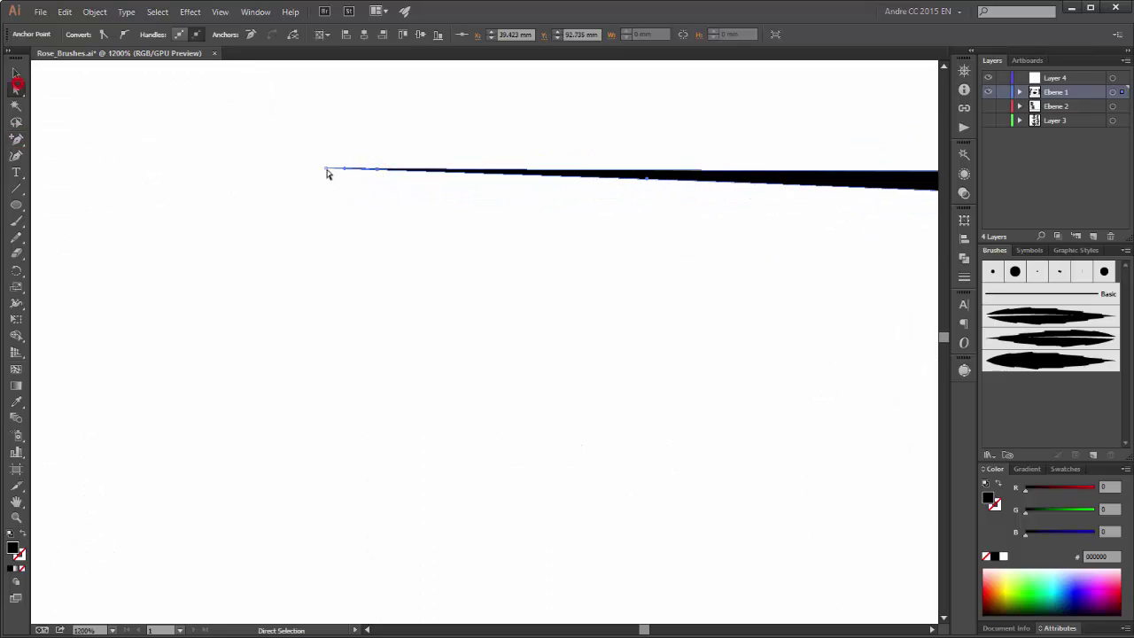
pyautogui.moveTo(378, 171); pyautogui.dragTo(326, 198)
pyautogui.scroll(-3, 802, 274)
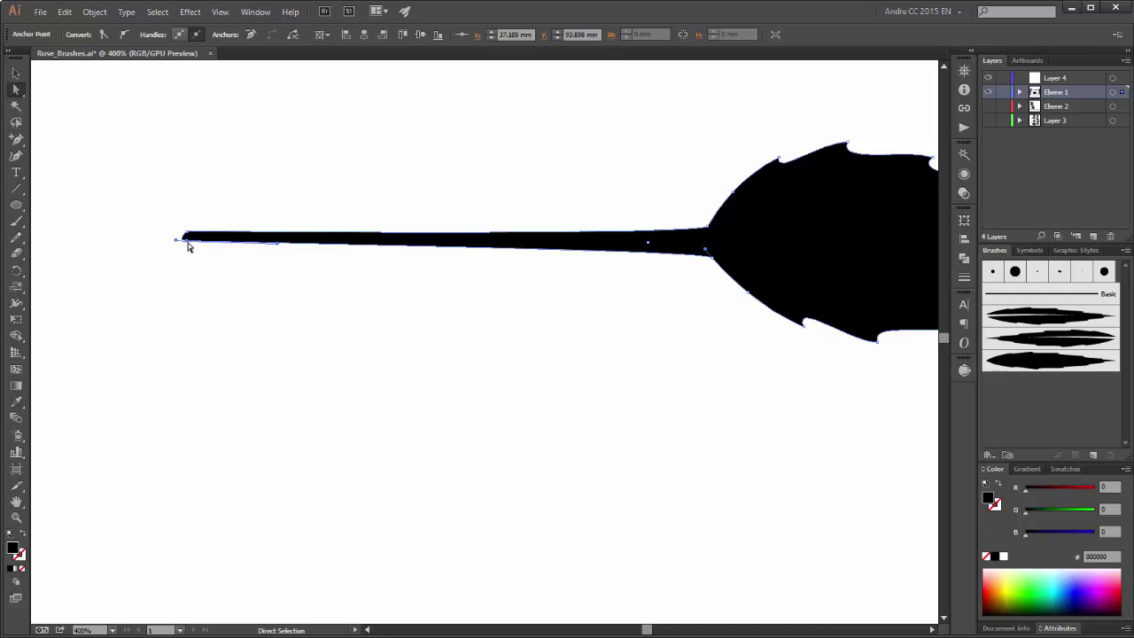
pyautogui.moveTo(185, 243); pyautogui.dragTo(185, 250)
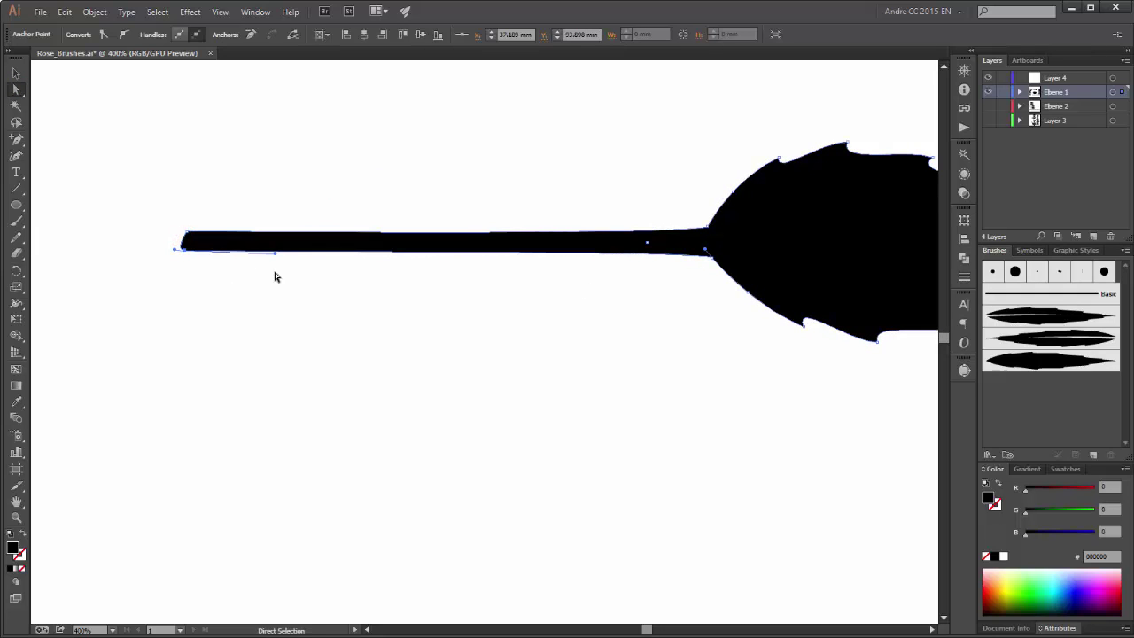
pyautogui.moveTo(277, 253); pyautogui.dragTo(273, 248)
pyautogui.scroll(-2, 519, 287)
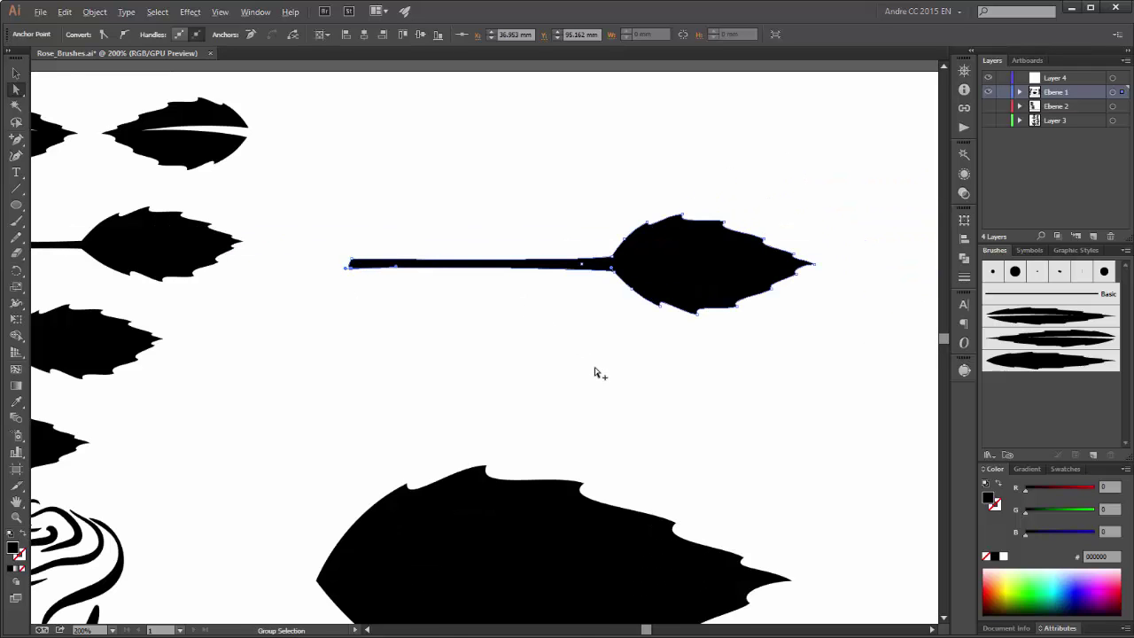
# Shorten the stem slightly so the stemmed leaf is about 118 mm long, and move the whole leaf up
pyautogui.moveTo(483, 359); pyautogui.dragTo(628, 331)
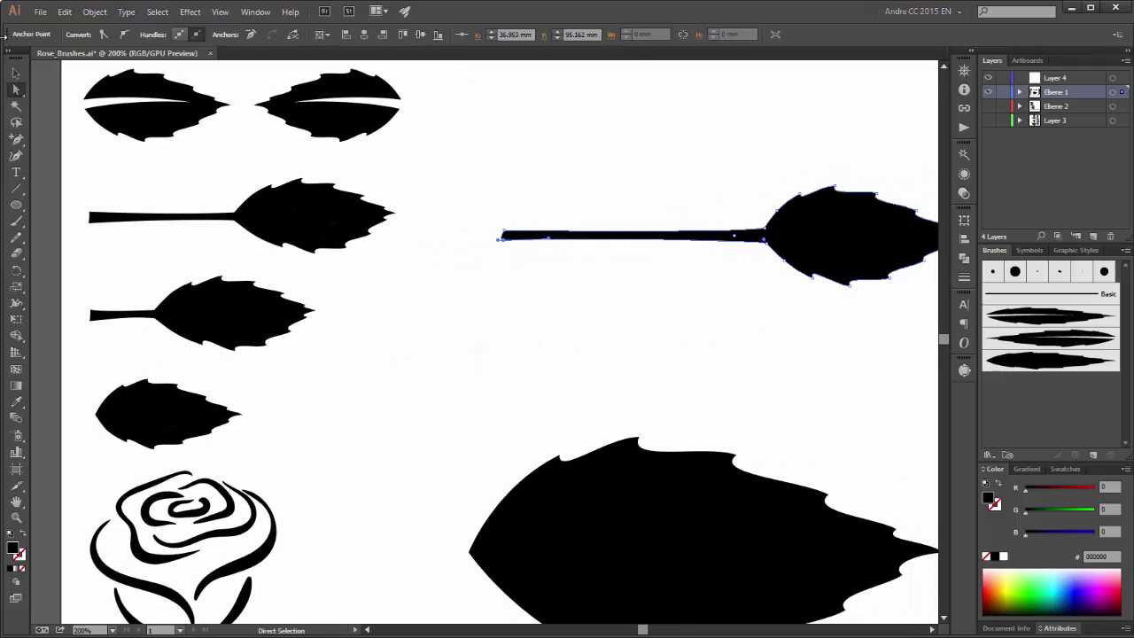
pyautogui.moveTo(483, 210); pyautogui.dragTo(526, 263)
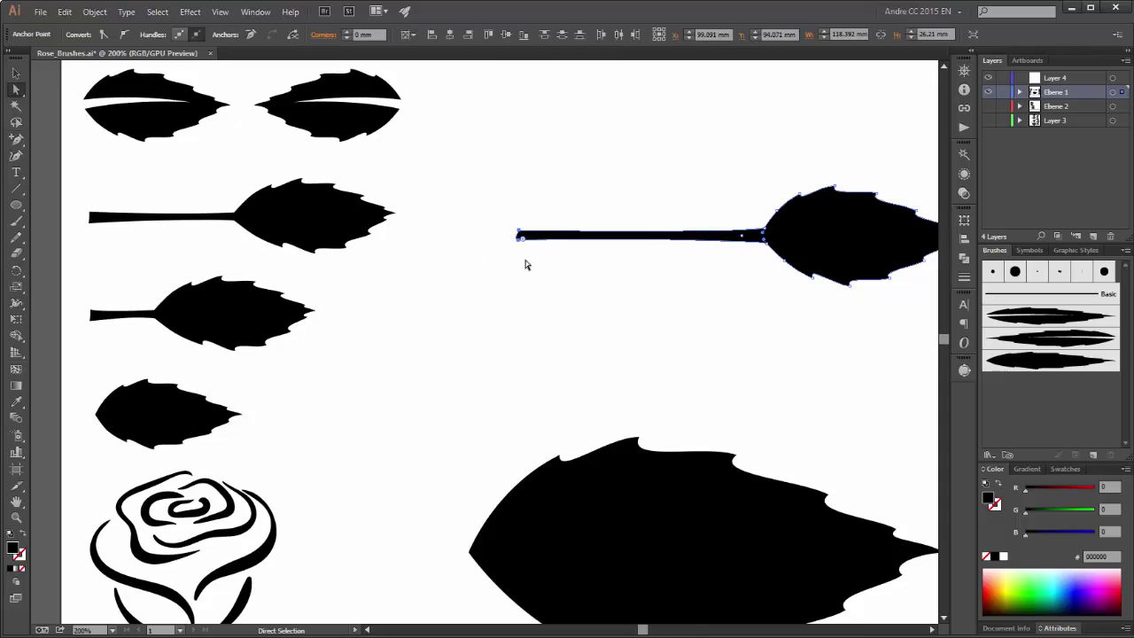
pyautogui.moveTo(846, 241); pyautogui.dragTo(819, 157)
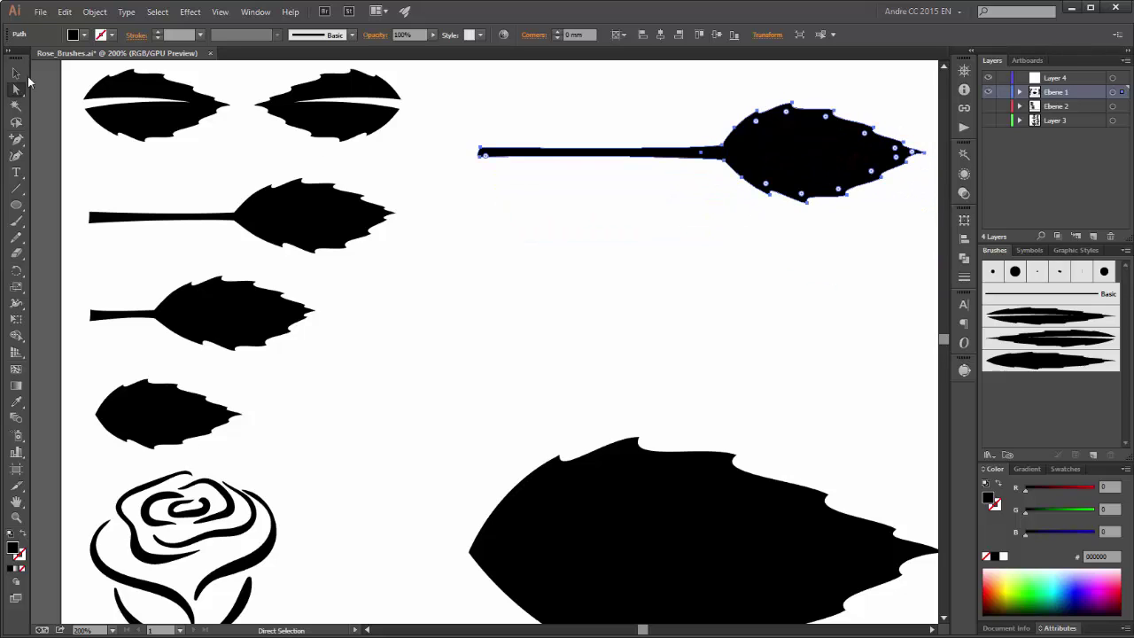
# Duplicate the long-stemmed leaf directly below itself and shorten the copy's stem to roughly half its length
pyautogui.click(16, 73)
pyautogui.moveTo(790, 162); pyautogui.dragTo(787, 284)
pyautogui.click(16, 89)
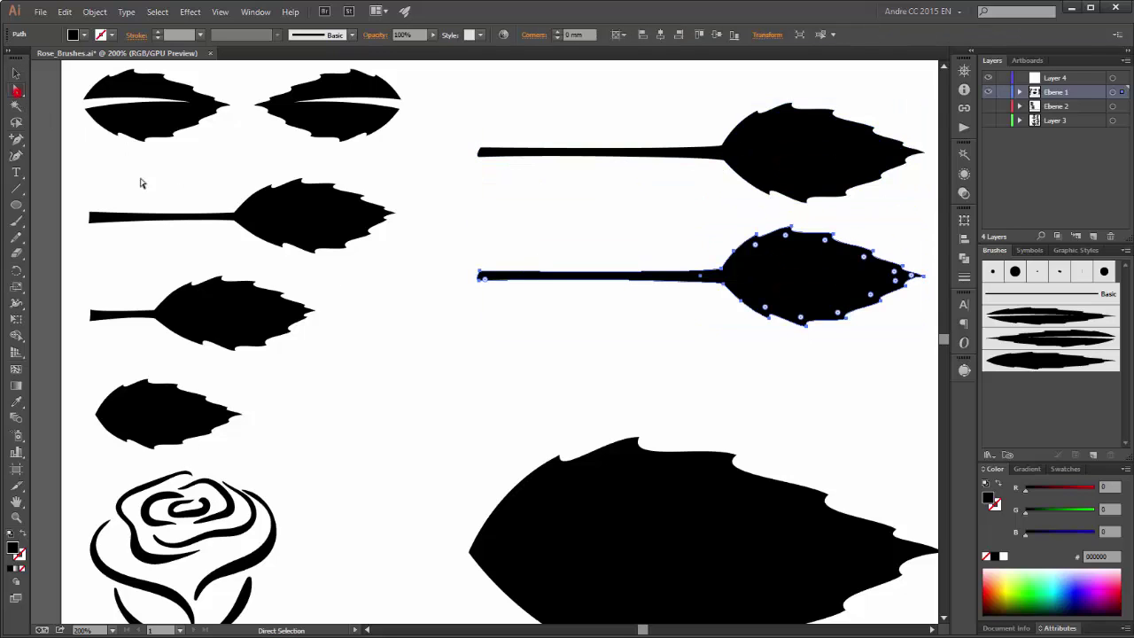
pyautogui.moveTo(460, 254); pyautogui.dragTo(492, 308)
pyautogui.hotkey('shift', 'Right')
pyautogui.hotkey('shift', 'Right')
pyautogui.hotkey('shift', 'Right')
pyautogui.hotkey('shift', 'Right')
pyautogui.hotkey('shift', 'Right')
pyautogui.hotkey('shift', 'Right')
pyautogui.hotkey('shift', 'Right')
pyautogui.hotkey('shift', 'Right')
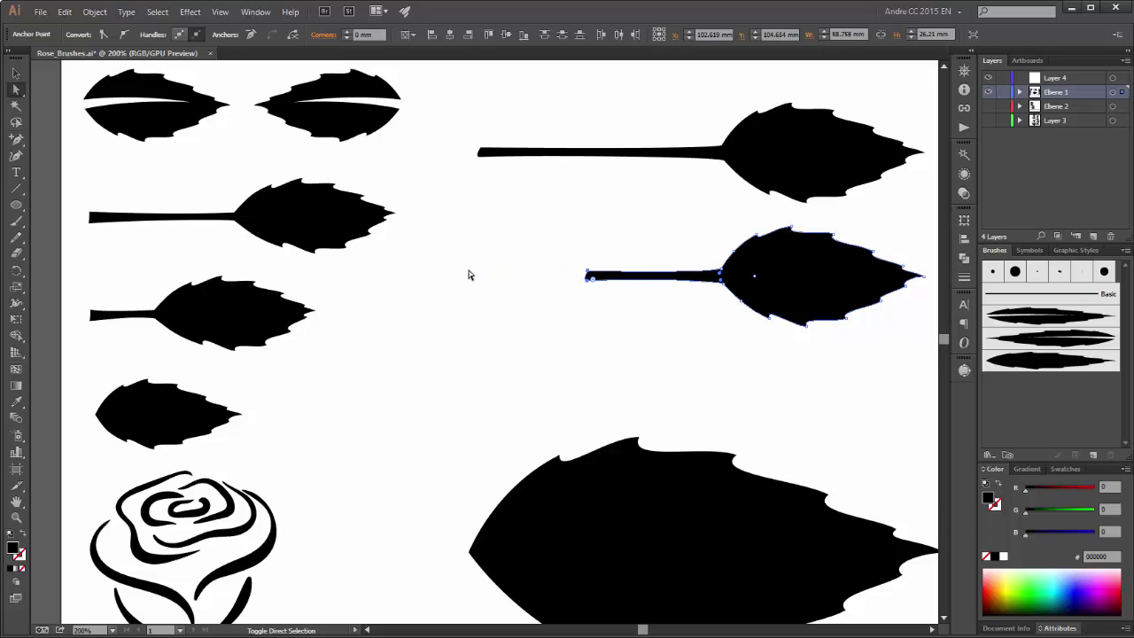
# Spread the end points of both new stems slightly to thicken them, and nudge the short-stemmed leaf up a little
pyautogui.click(509, 259)
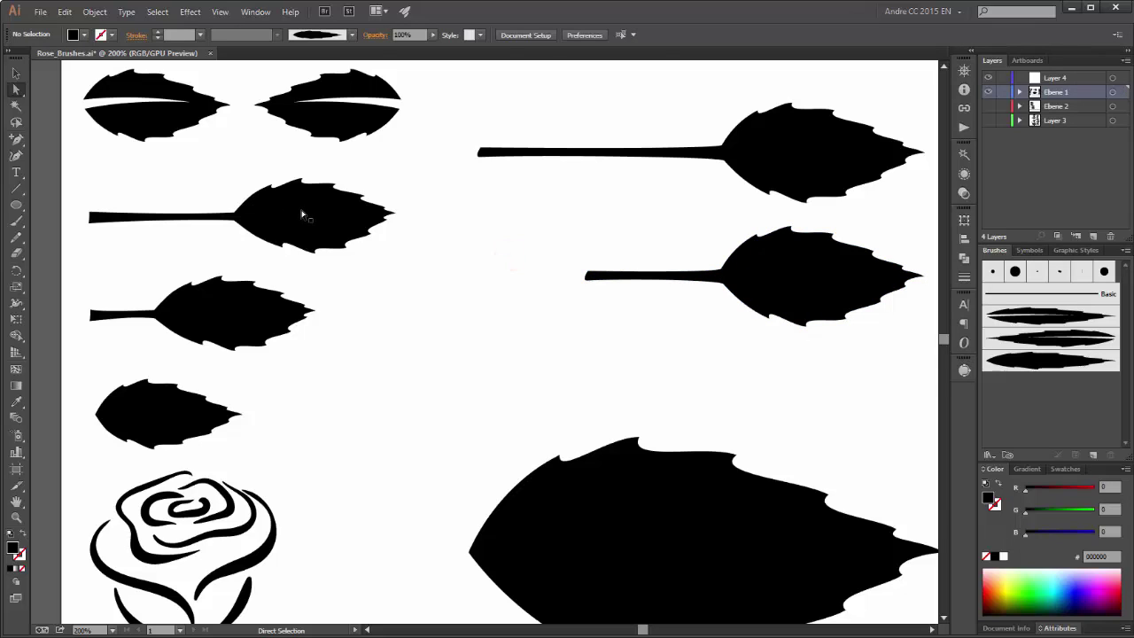
pyautogui.click(480, 151)
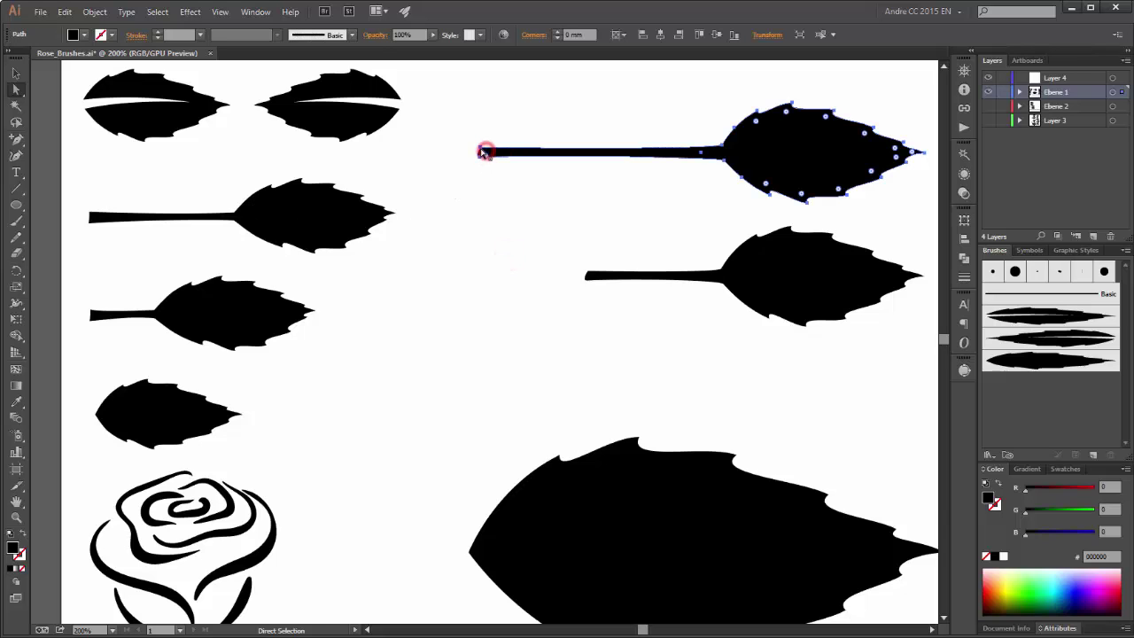
pyautogui.click(480, 148)
pyautogui.moveTo(480, 148); pyautogui.dragTo(475, 148)
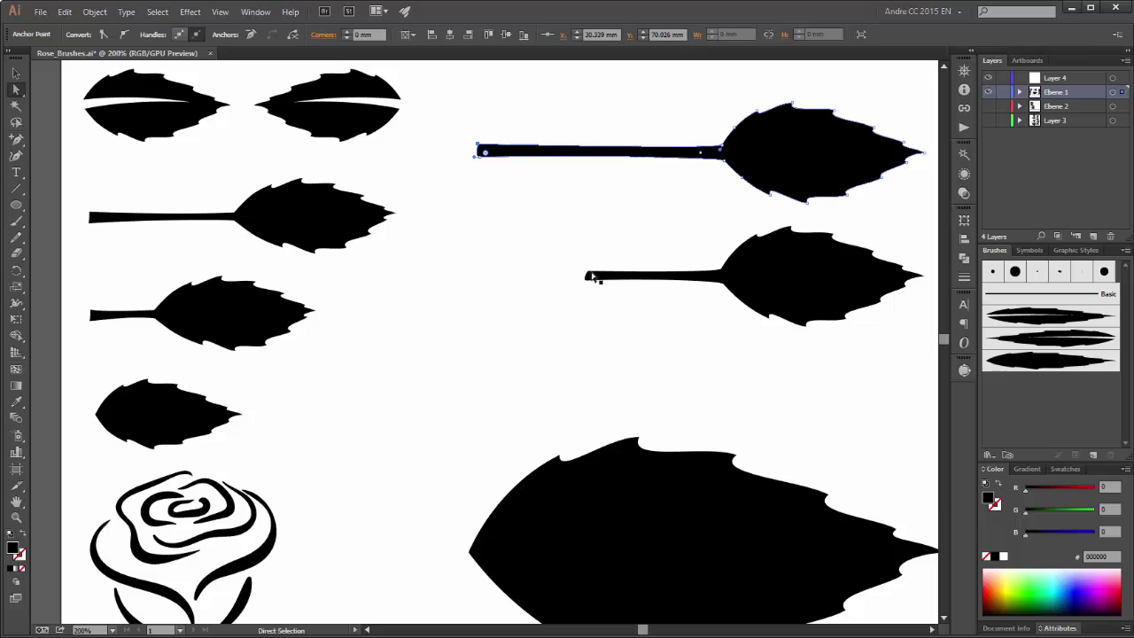
pyautogui.click(596, 278)
pyautogui.moveTo(584, 268); pyautogui.dragTo(581, 267)
pyautogui.click(588, 273)
pyautogui.click(563, 366)
# Delete the two older stemmed leaves below the pair of veined leaves
pyautogui.press('v')
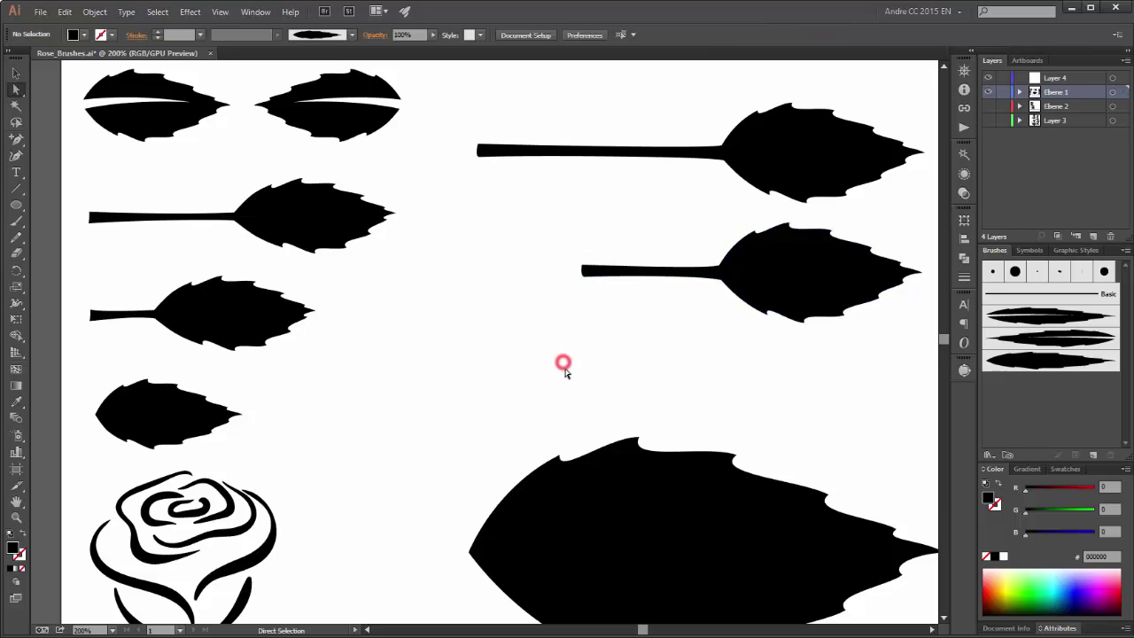
pyautogui.click(313, 229)
pyautogui.click(234, 308)
pyautogui.press('a')
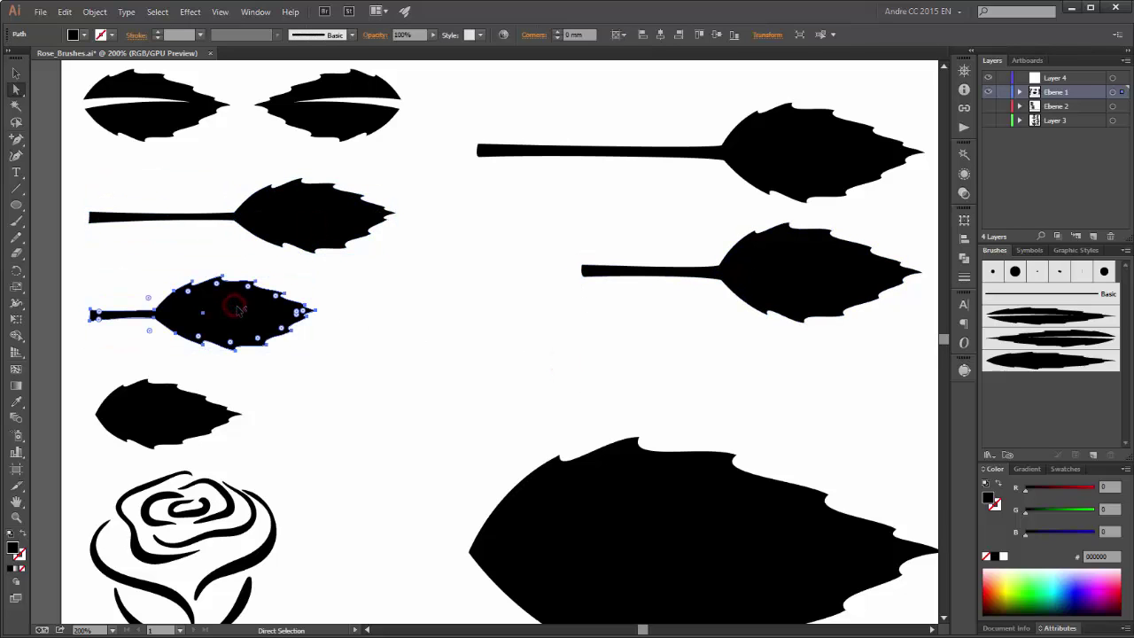
pyautogui.press('Delete')
pyautogui.click(293, 215)
pyautogui.press('Delete')
# Scale both new stemmed leaves down together so the long one is about 70 mm long, and place them below the veined leaves
pyautogui.click(799, 142)
pyautogui.keyDown('shift'); pyautogui.click(806, 269); pyautogui.keyUp('shift')
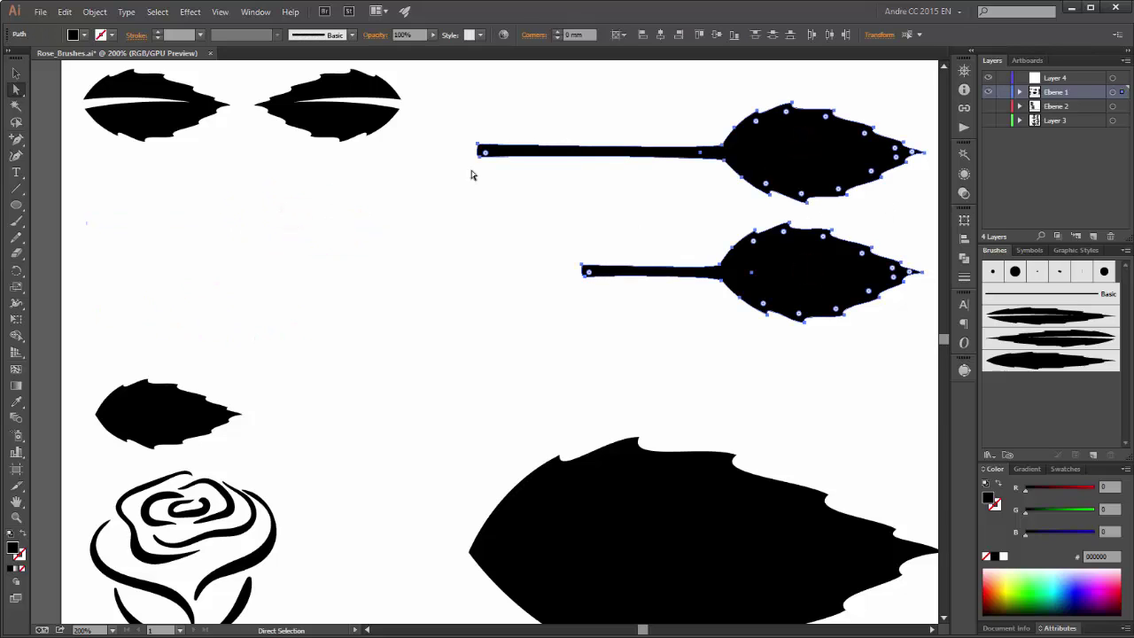
pyautogui.click(16, 319)
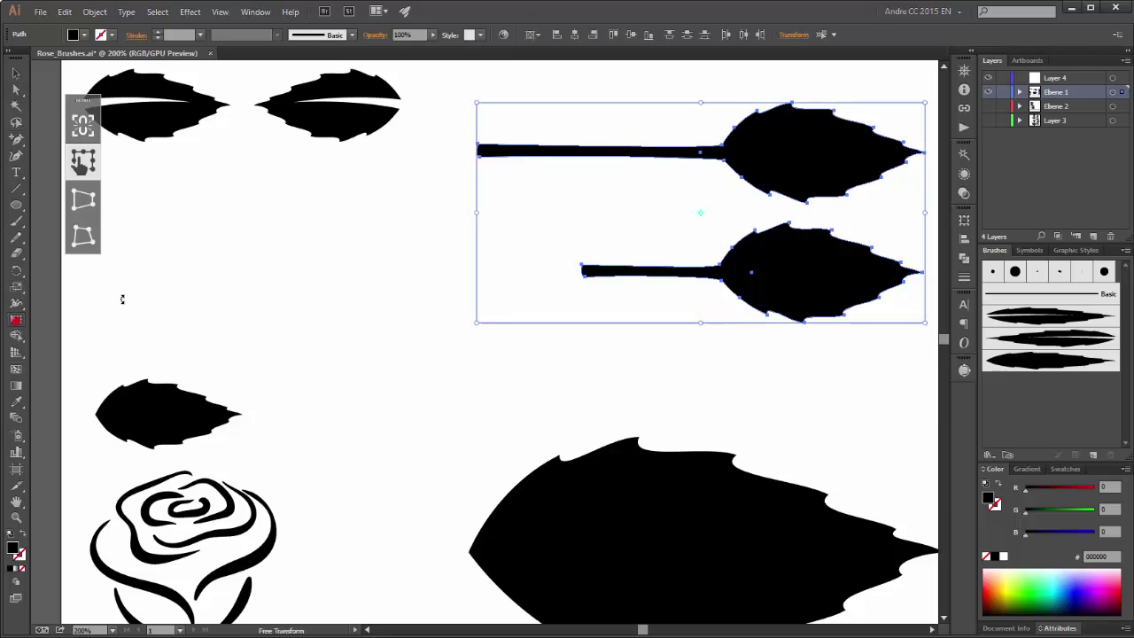
pyautogui.moveTo(476, 104); pyautogui.dragTo(99, 191)
pyautogui.moveTo(277, 262); pyautogui.dragTo(363, 292)
pyautogui.moveTo(306, 198); pyautogui.dragTo(314, 193)
pyautogui.click(444, 217)
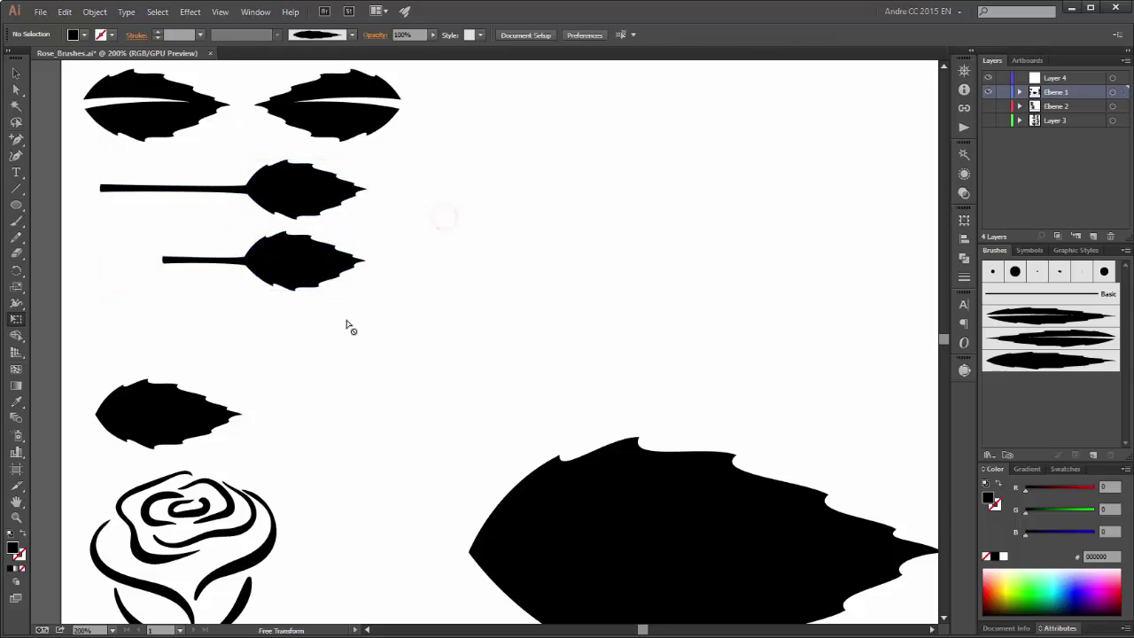
# Create an art brush from the long-stemmed leaf with Scale Proportionately and the Tints colorization method
pyautogui.click(16, 73)
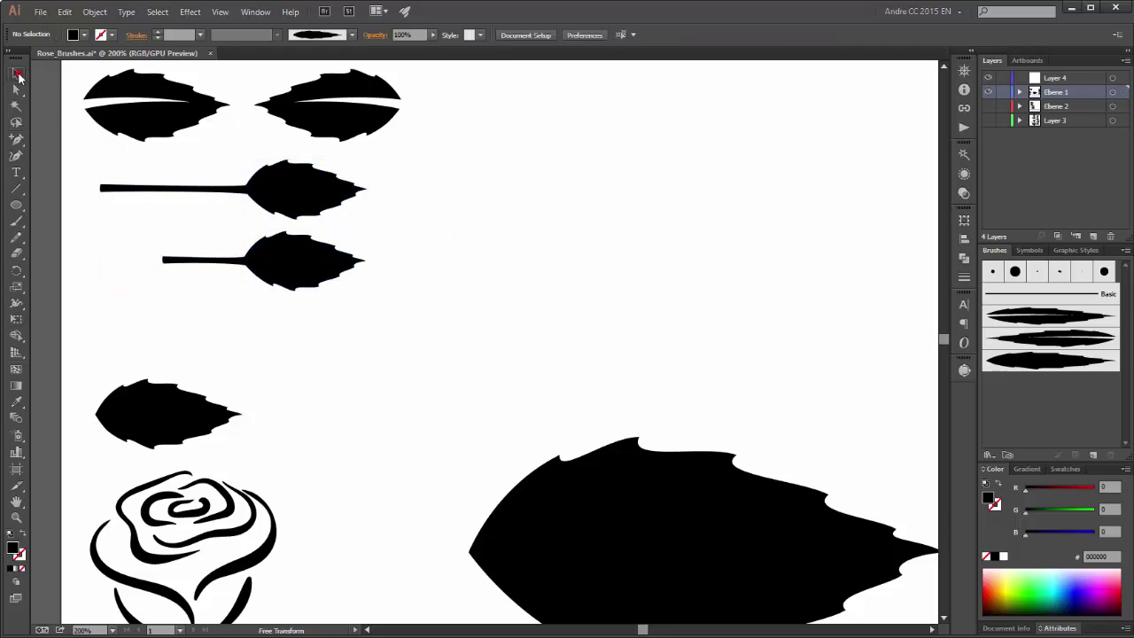
pyautogui.click(305, 202)
pyautogui.click(1125, 254)
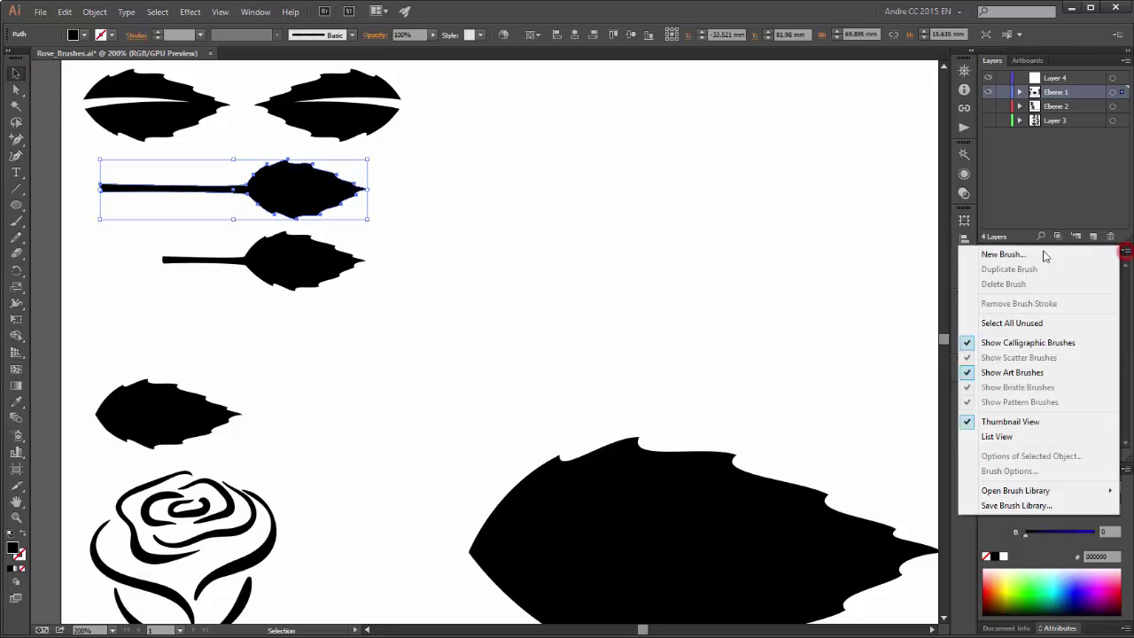
pyautogui.click(994, 254)
pyautogui.click(488, 284)
pyautogui.click(485, 348)
pyautogui.click(392, 211)
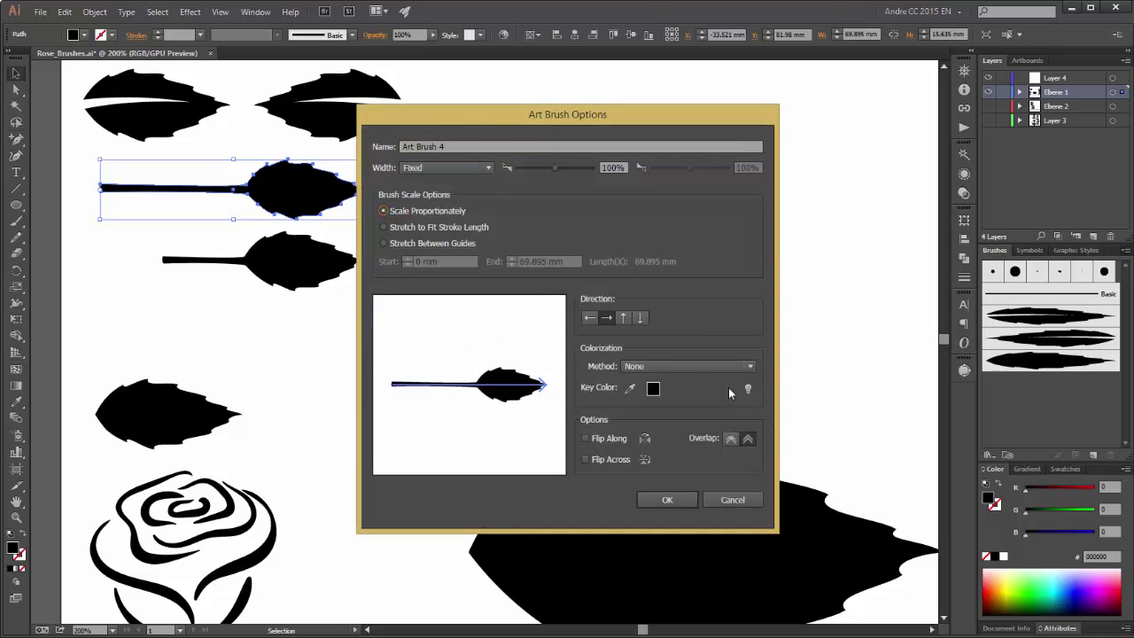
pyautogui.click(678, 366)
pyautogui.click(652, 395)
pyautogui.click(667, 499)
# Create an art brush from the short-stemmed leaf with Scale Proportionately and the Tints colorization method
pyautogui.click(295, 256)
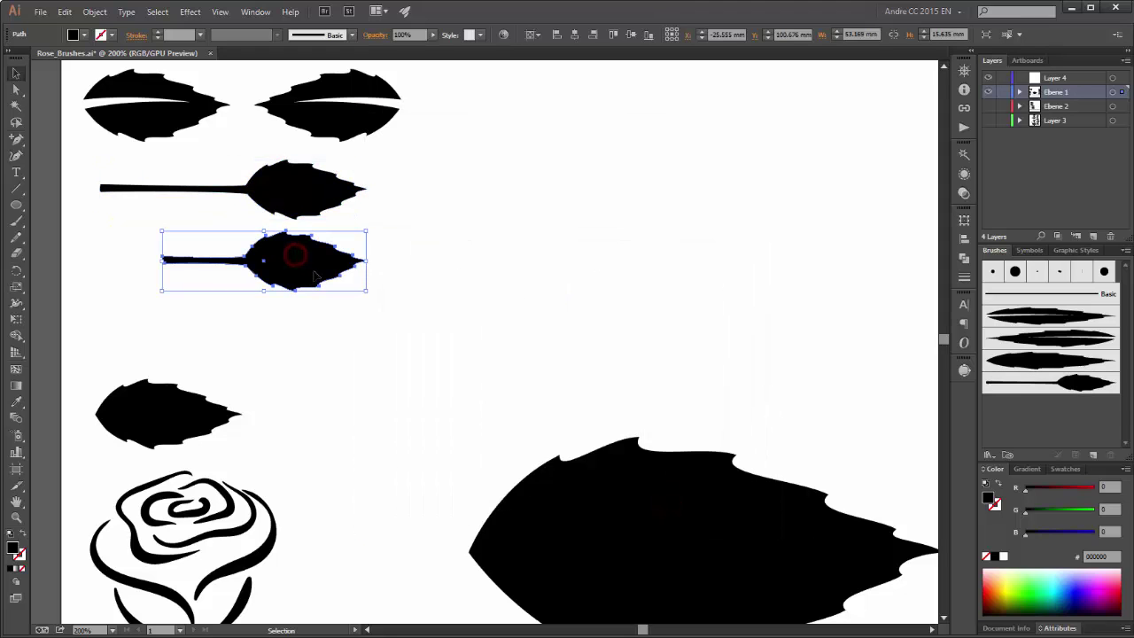
pyautogui.click(1123, 251)
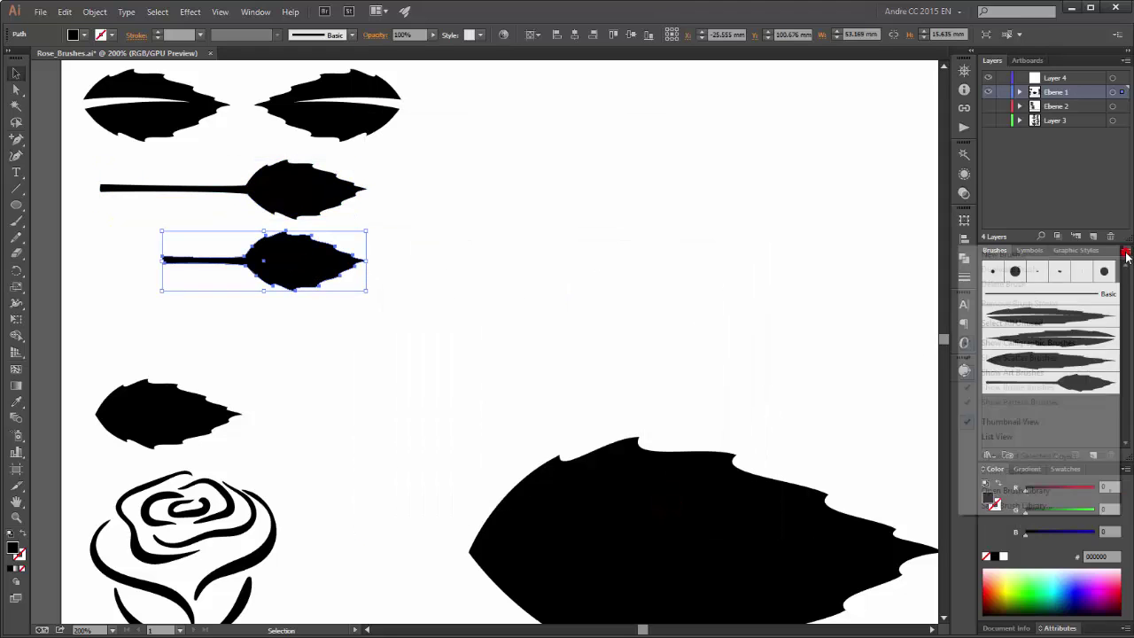
pyautogui.click(1021, 255)
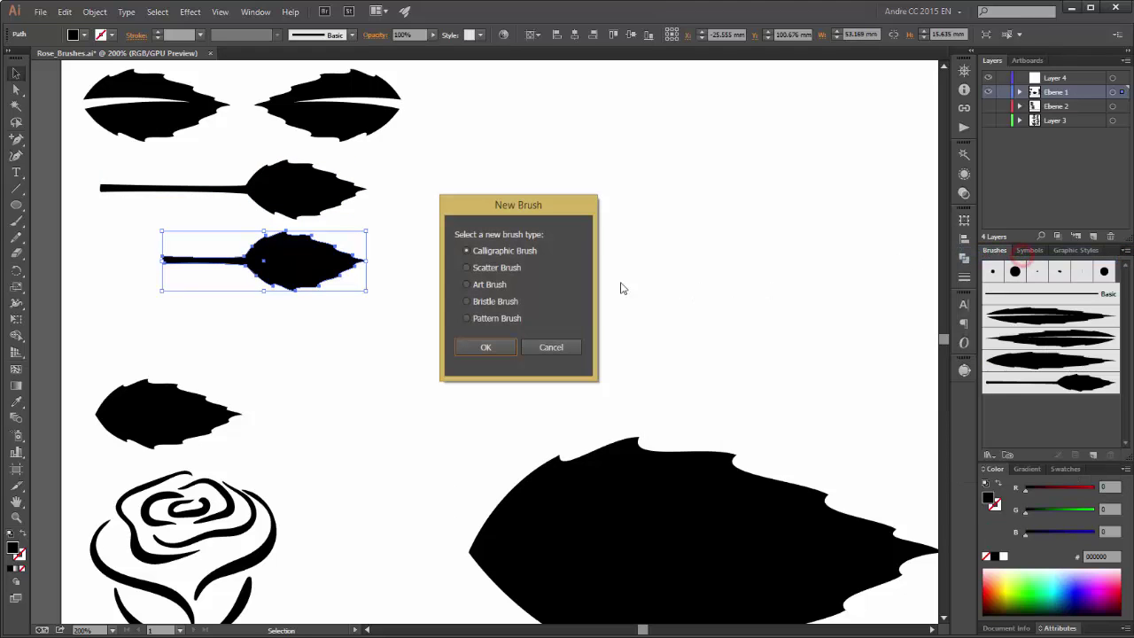
pyautogui.click(491, 284)
pyautogui.click(505, 349)
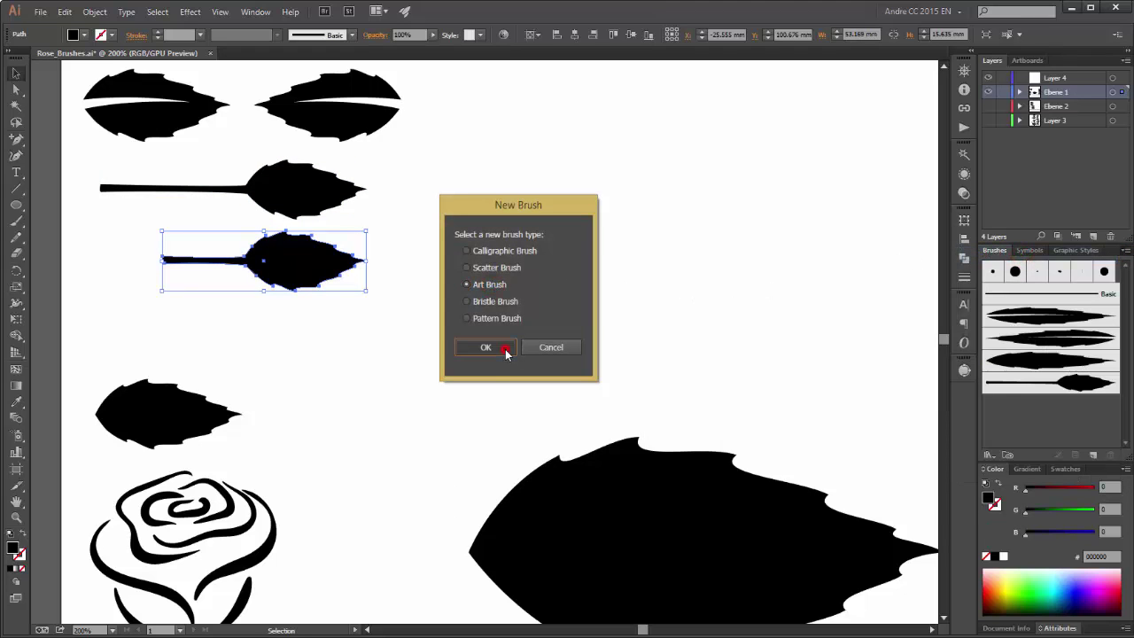
pyautogui.click(395, 211)
pyautogui.click(660, 365)
pyautogui.click(648, 393)
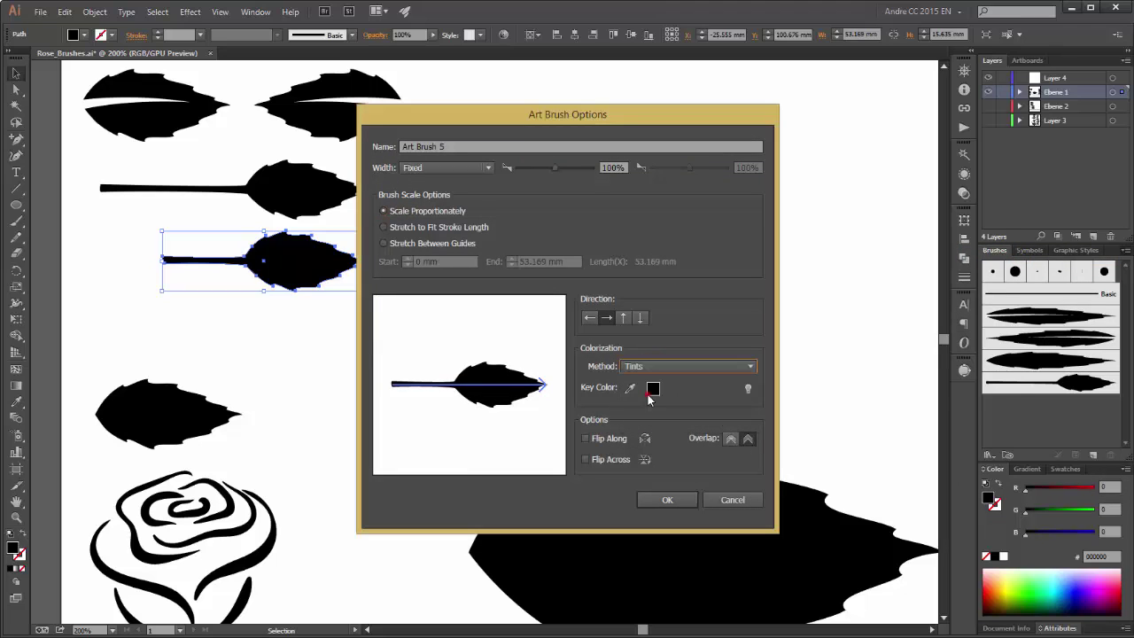
pyautogui.click(690, 499)
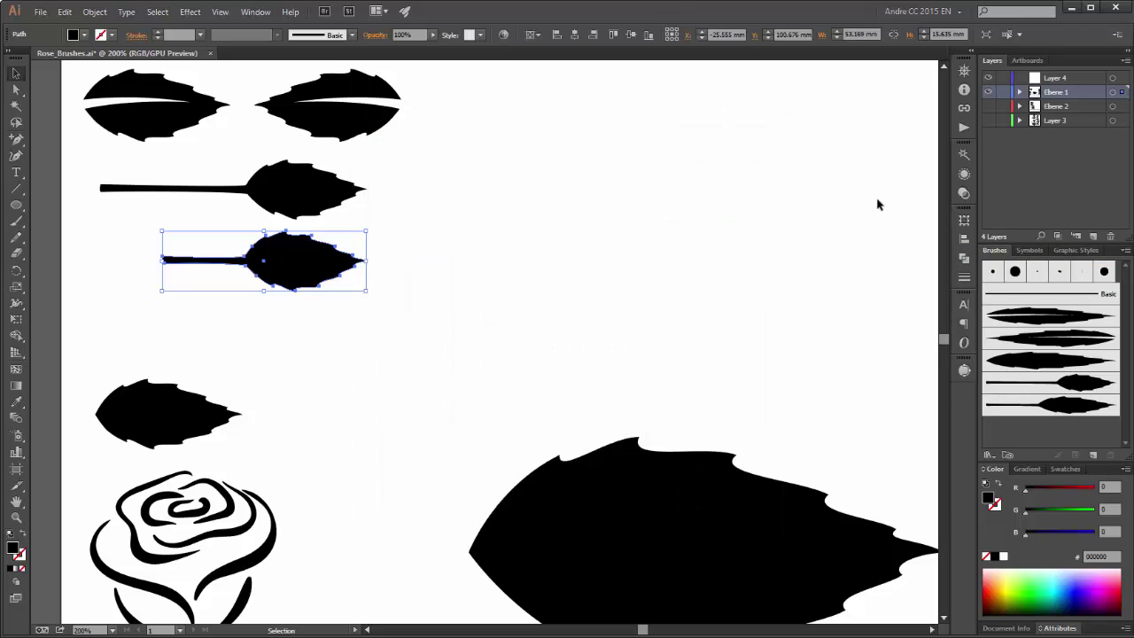
# Fit the artboard in view and delete the large plain leaf in its middle
pyautogui.hotkey('ctrl', '0')
pyautogui.hotkey('ctrl', 'shift', 'a')
pyautogui.press('b')
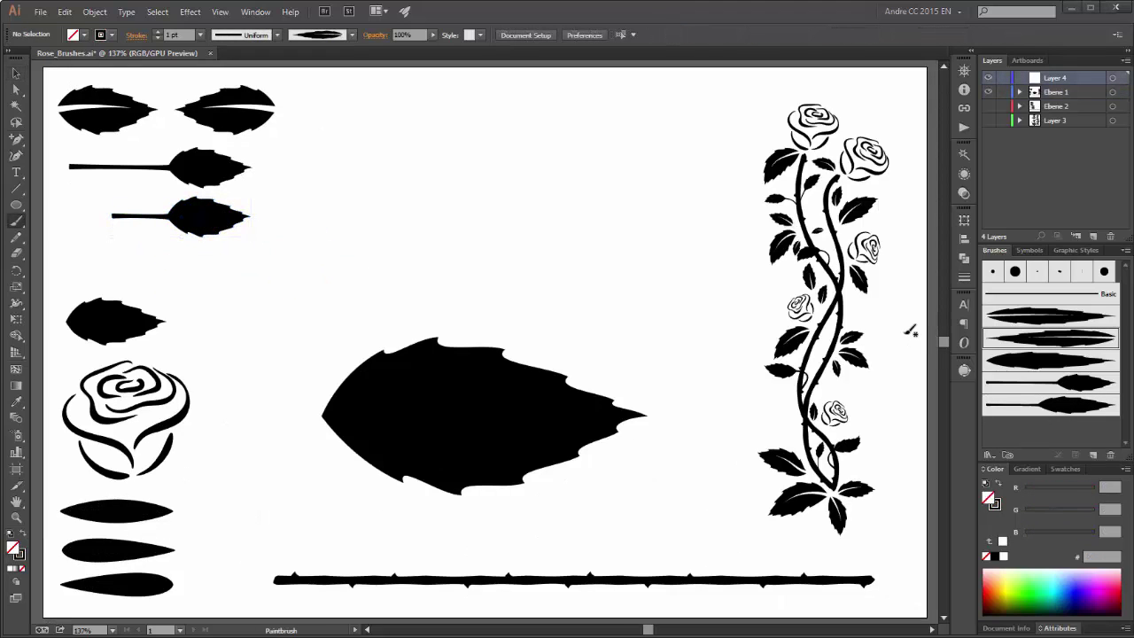
pyautogui.keyDown('ctrl'); pyautogui.click(464, 405); pyautogui.keyUp('ctrl')
pyautogui.press('Delete')
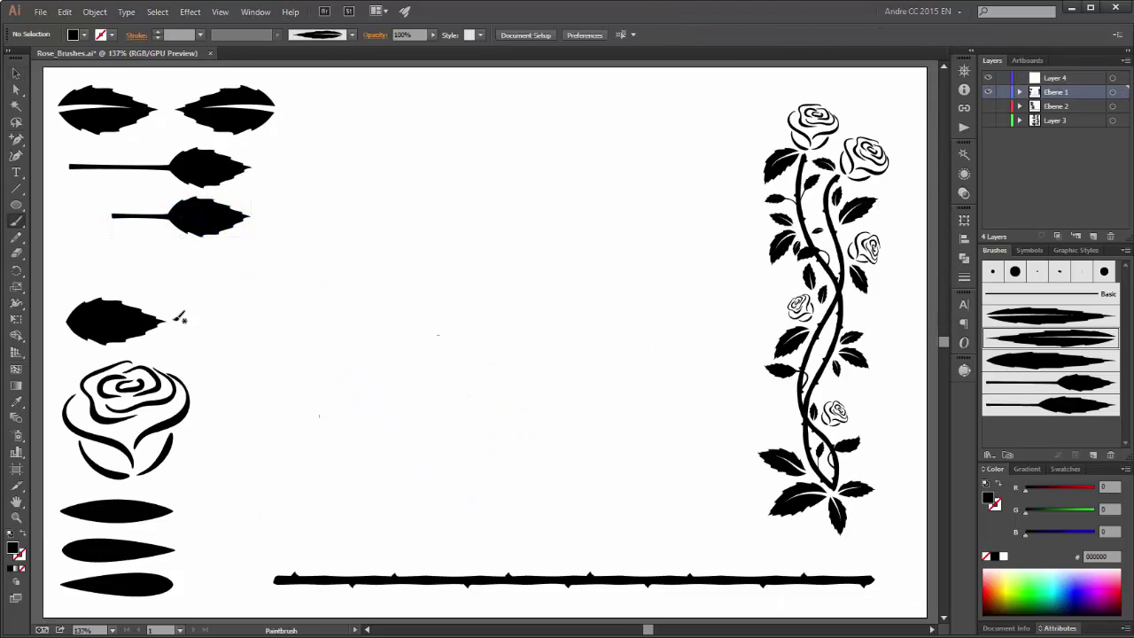
# Paint a test branch with the long-stemmed leaf brush and add a short-stemmed leaf on each side of its stem
pyautogui.click(1070, 386)
pyautogui.moveTo(485, 459)
pyautogui.mouseDown()
pyautogui.moveTo(532, 302)
pyautogui.moveTo(599, 191)
pyautogui.mouseUp()
pyautogui.click(1065, 408)
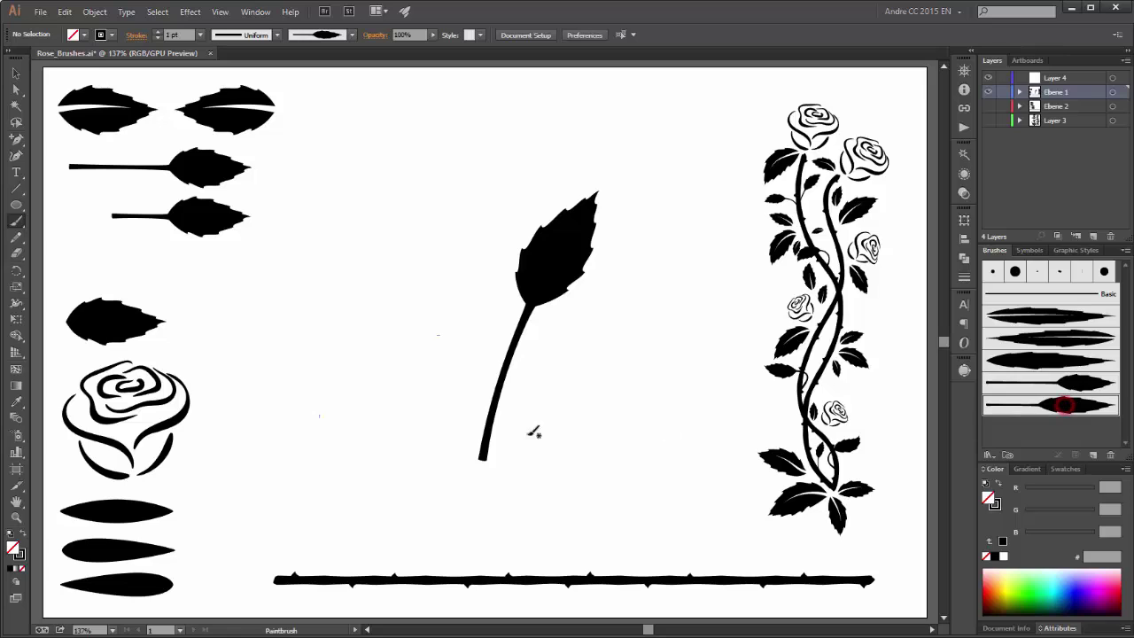
pyautogui.moveTo(489, 426); pyautogui.dragTo(574, 363)
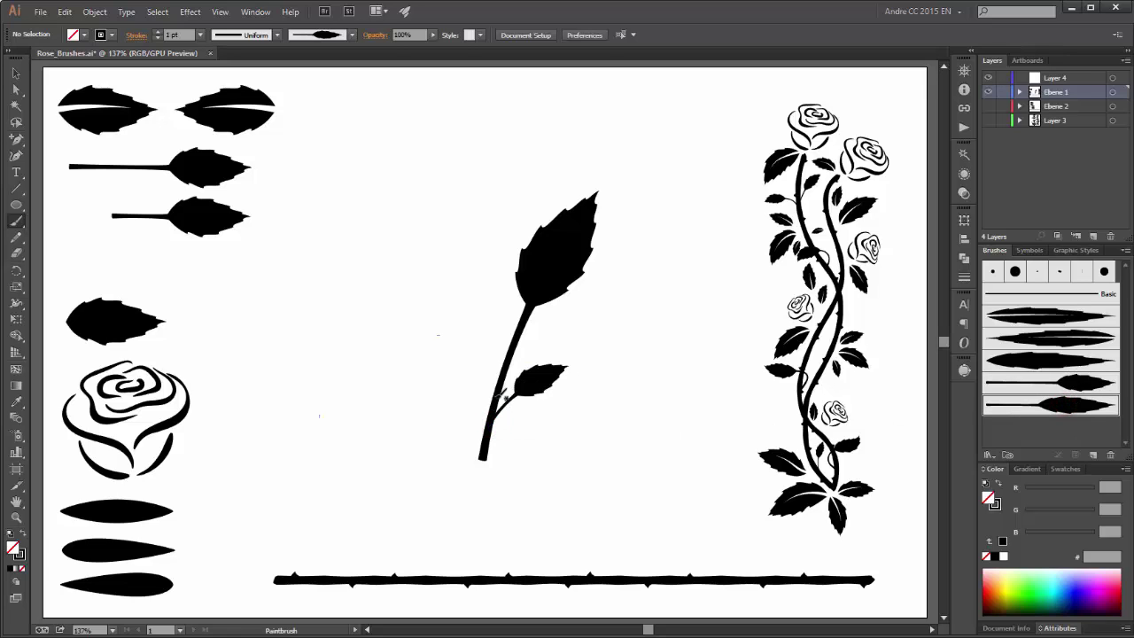
pyautogui.moveTo(494, 396); pyautogui.dragTo(459, 301)
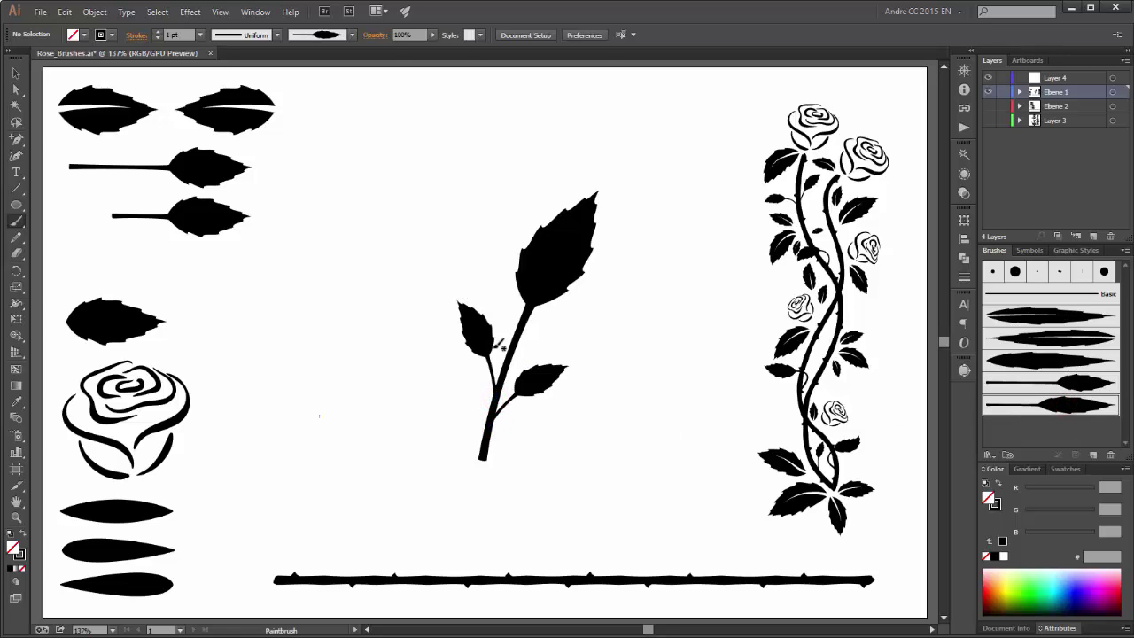
# Paint three plain leaves around the base of the test branch and a small one to the right of its stem
pyautogui.click(1038, 362)
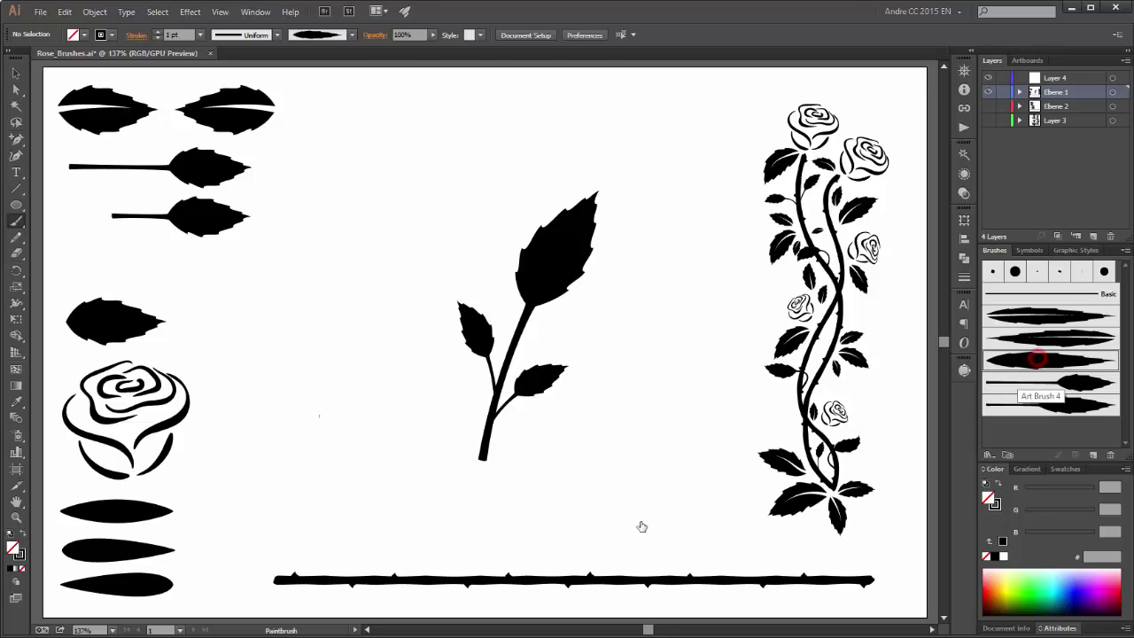
pyautogui.moveTo(486, 460); pyautogui.dragTo(572, 492)
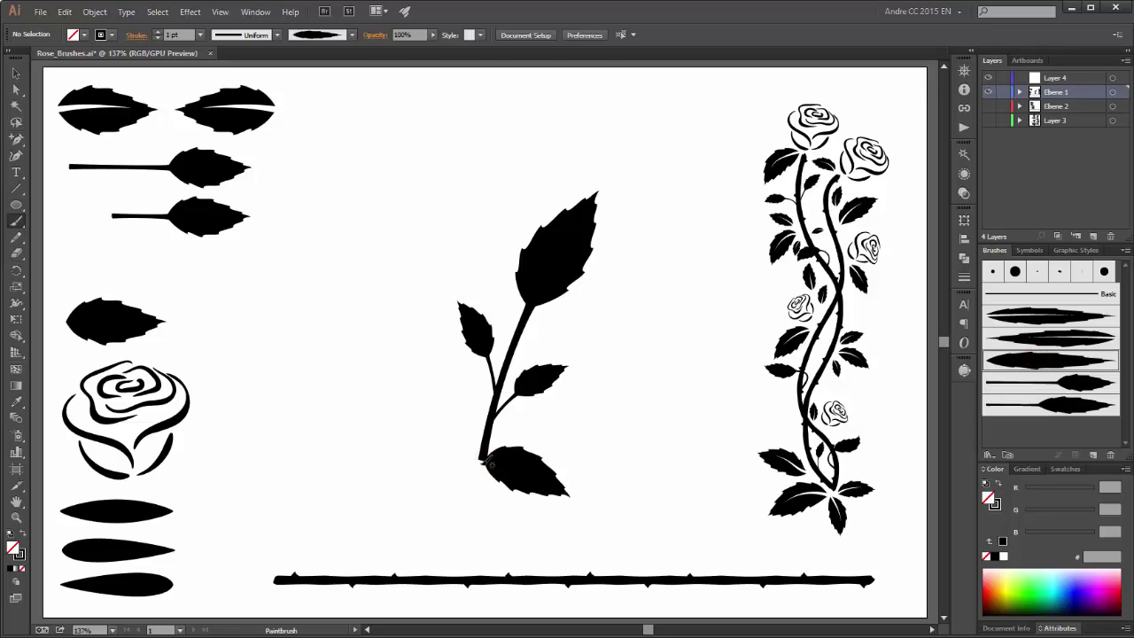
pyautogui.moveTo(479, 459)
pyautogui.mouseDown()
pyautogui.moveTo(411, 499)
pyautogui.moveTo(483, 475)
pyautogui.moveTo(480, 517)
pyautogui.mouseUp()
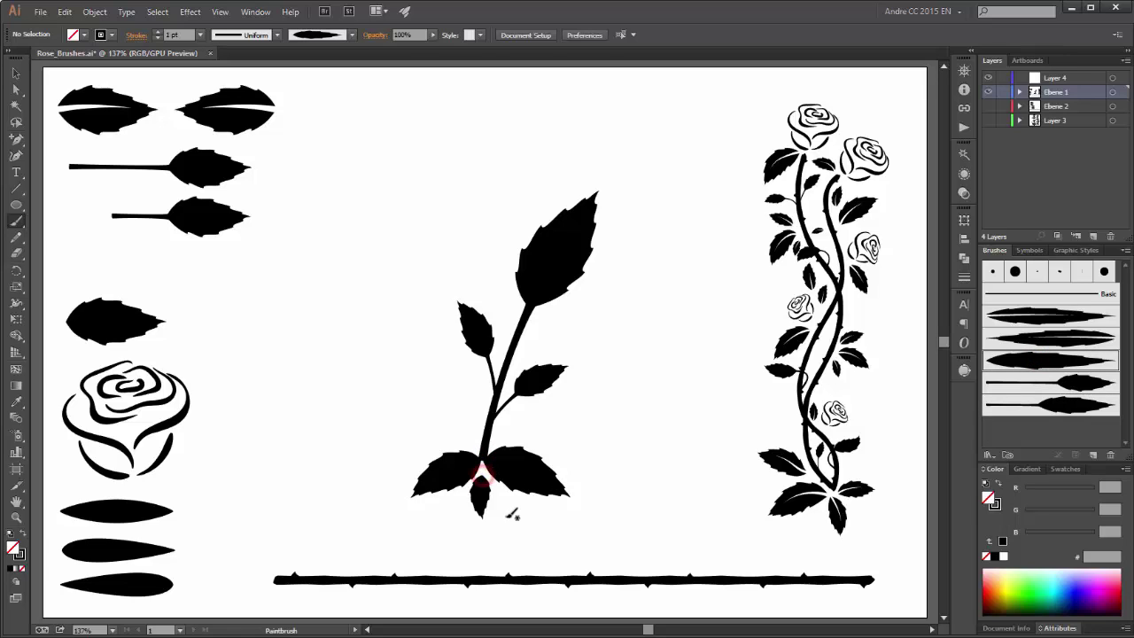
pyautogui.moveTo(505, 437); pyautogui.dragTo(537, 419)
# Paint veined leaves to the right of the test branch, and one leaf to its left with the mirrored veined brush
pyautogui.click(1052, 312)
pyautogui.moveTo(533, 328); pyautogui.dragTo(600, 319)
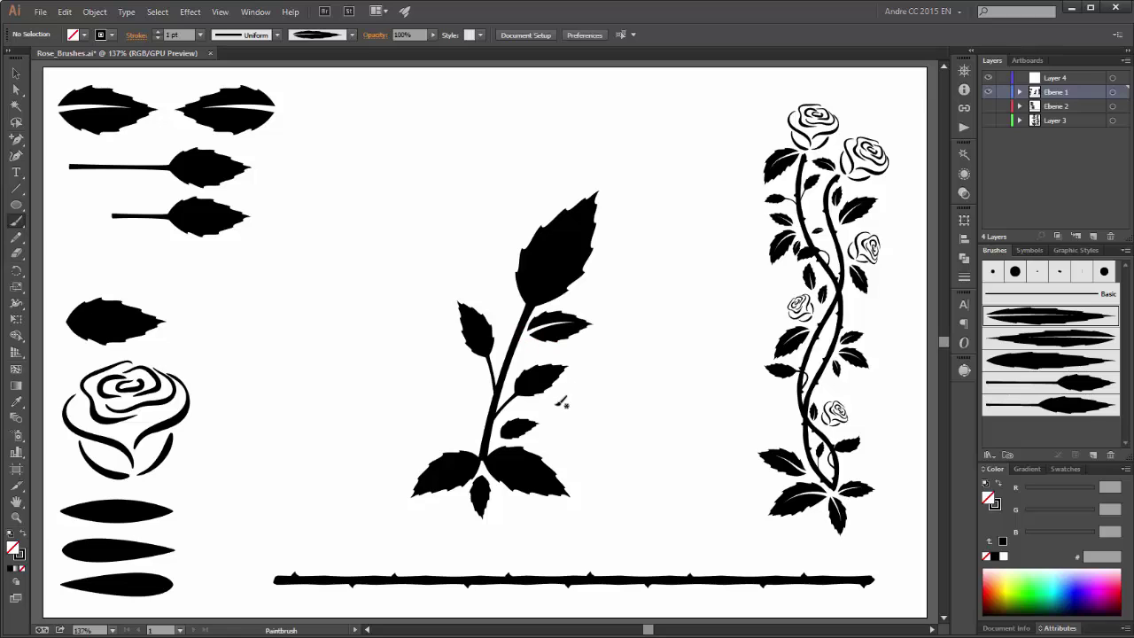
pyautogui.moveTo(557, 456)
pyautogui.mouseDown()
pyautogui.moveTo(629, 463)
pyautogui.moveTo(597, 484)
pyautogui.moveTo(618, 509)
pyautogui.mouseUp()
pyautogui.click(1081, 338)
pyautogui.moveTo(482, 390); pyautogui.dragTo(398, 384)
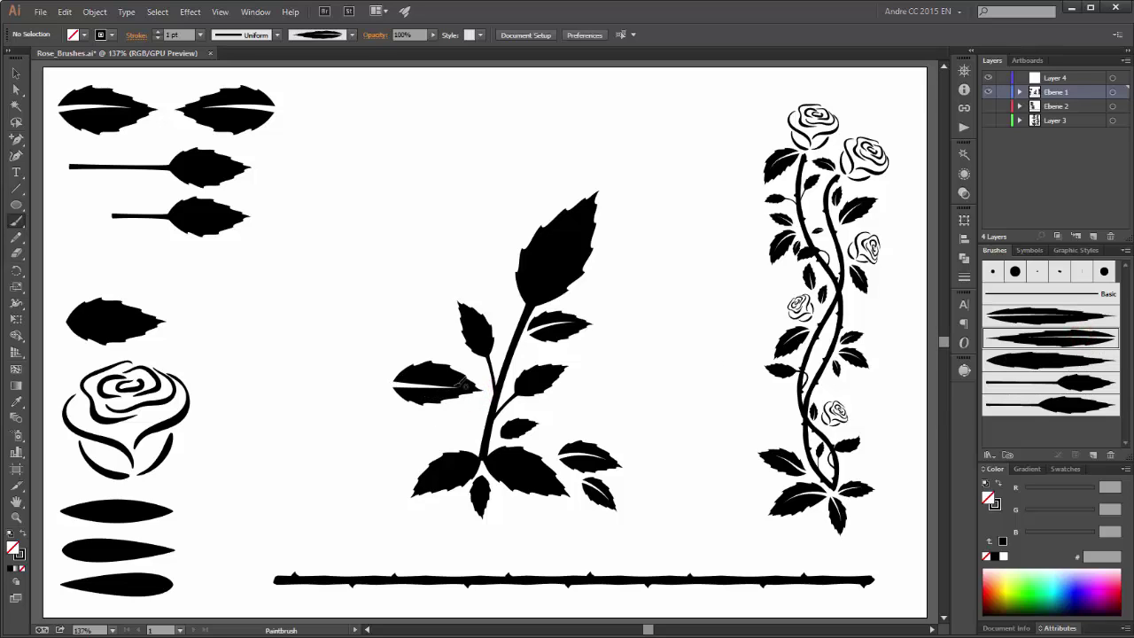
# Set the mirrored veined leaf brush's direction to Stroke From Right To Left and apply the change to existing strokes
pyautogui.doubleClick(1075, 339)
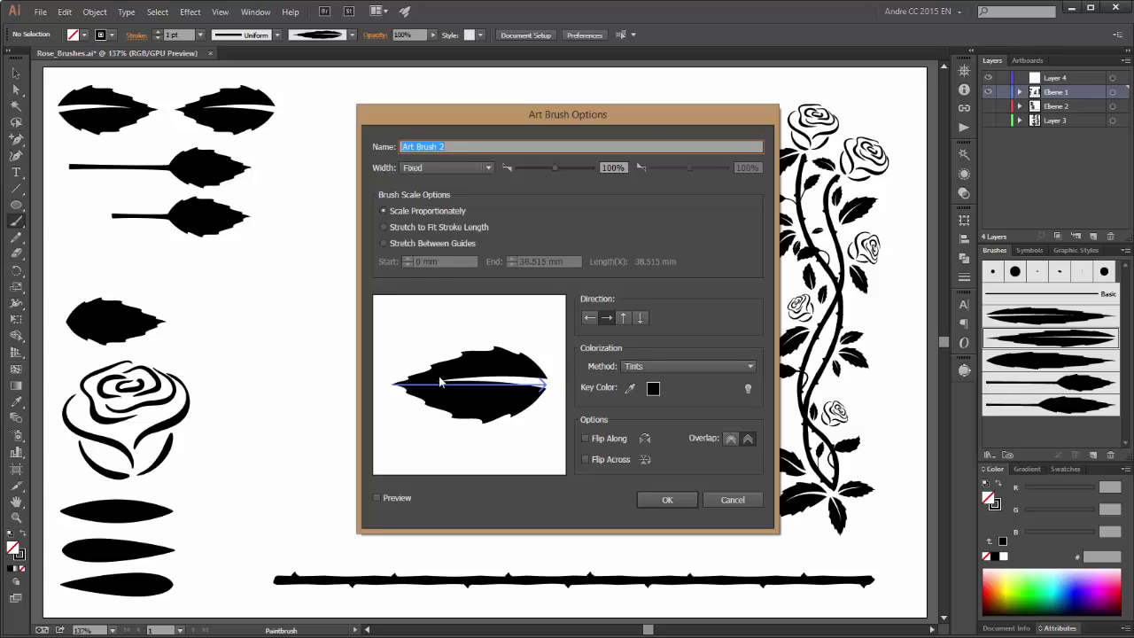
pyautogui.click(589, 317)
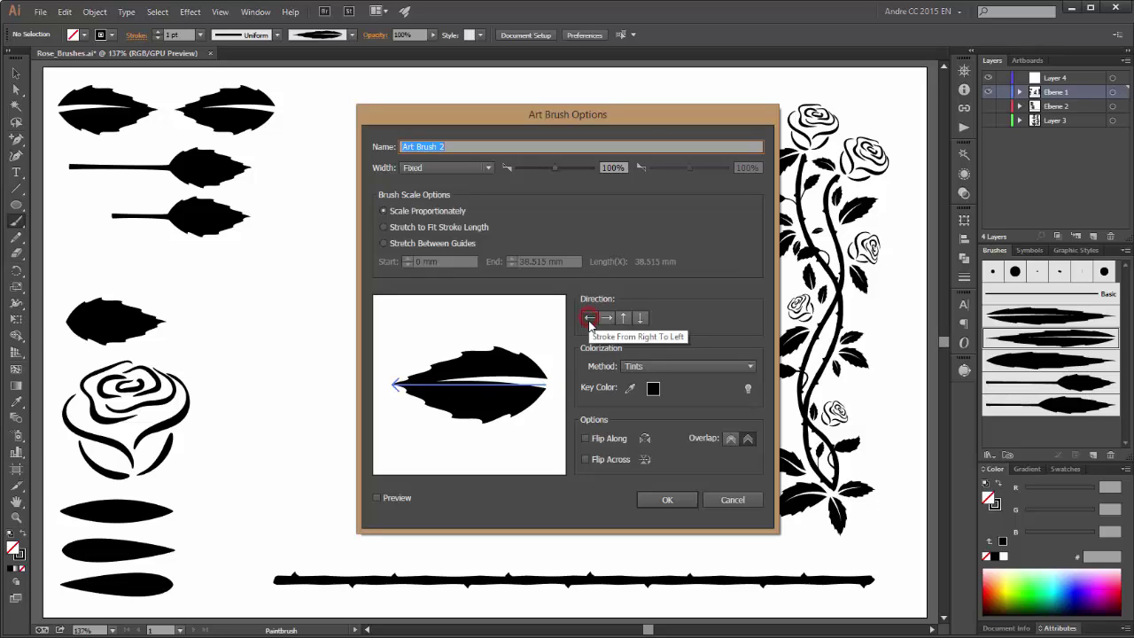
pyautogui.click(666, 499)
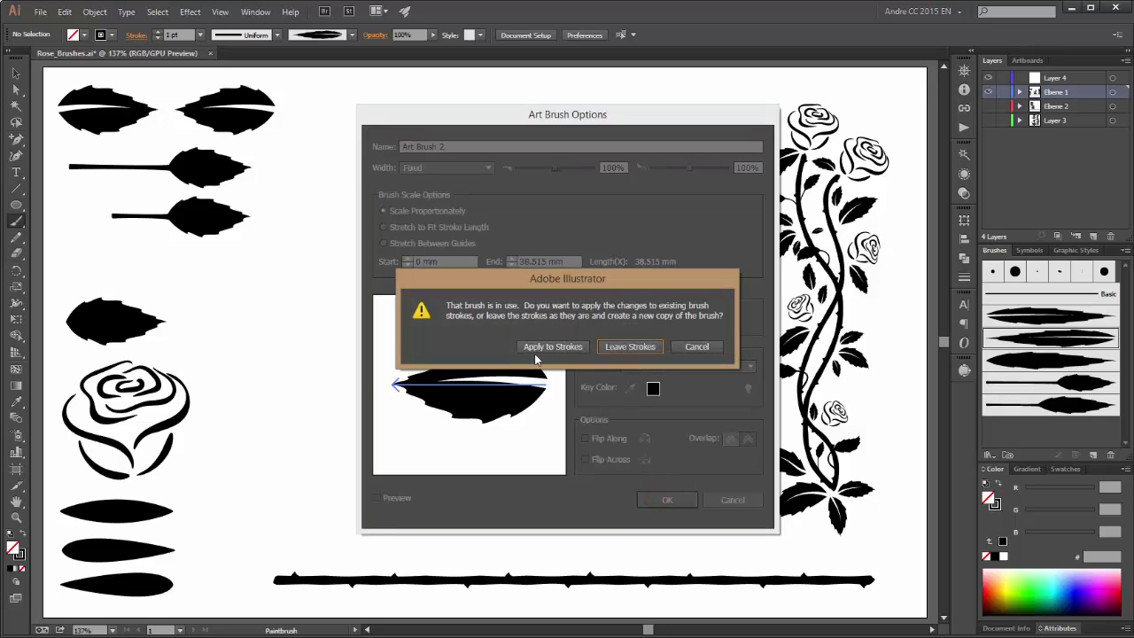
pyautogui.click(550, 346)
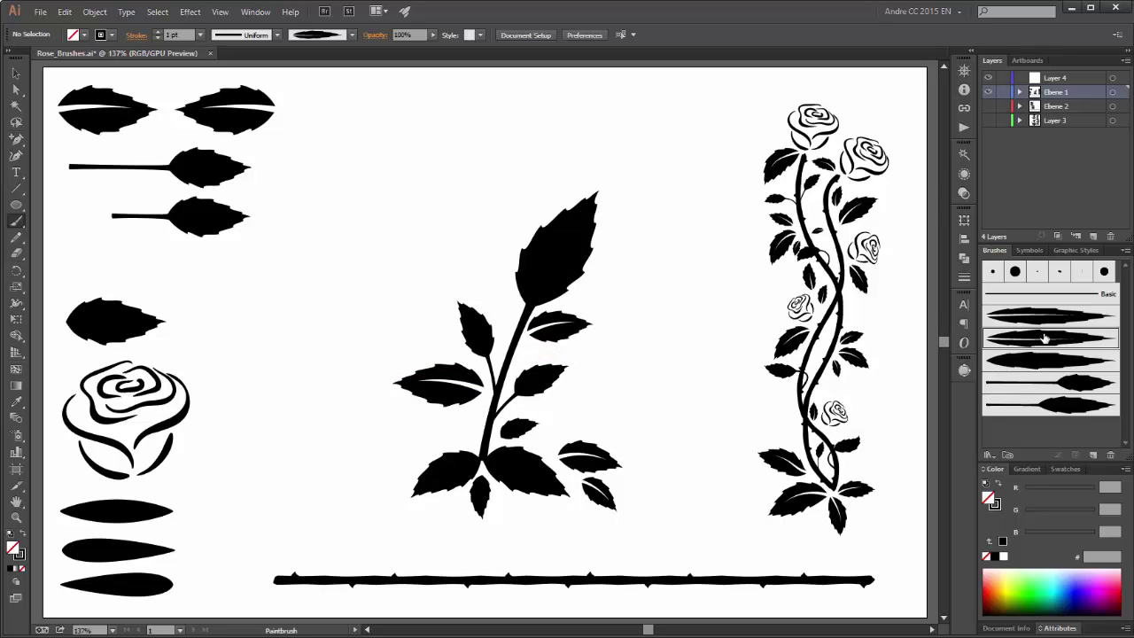
# Test the reversed brush with three more leaves beside the branch's upper part, and delete all painted test leaves
pyautogui.moveTo(505, 294)
pyautogui.mouseDown()
pyautogui.moveTo(446, 249)
pyautogui.moveTo(513, 240)
pyautogui.moveTo(490, 204)
pyautogui.moveTo(457, 224)
pyautogui.moveTo(421, 211)
pyautogui.mouseUp()
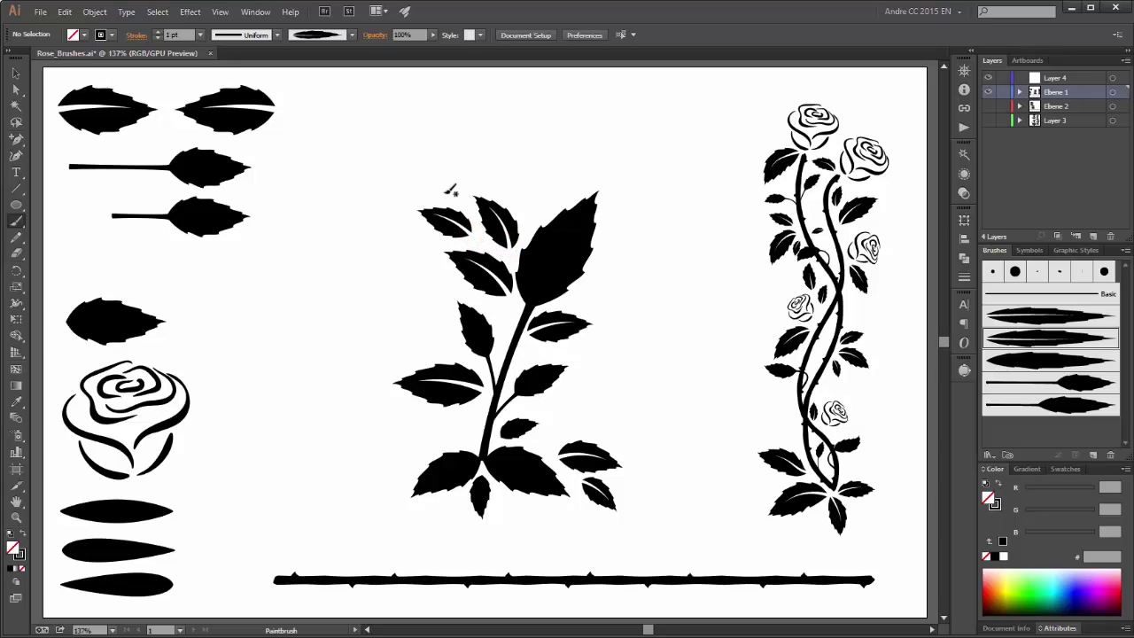
pyautogui.press('v')
pyautogui.moveTo(378, 158)
pyautogui.mouseDown()
pyautogui.moveTo(597, 467)
pyautogui.moveTo(659, 528)
pyautogui.mouseUp()
pyautogui.press('b')
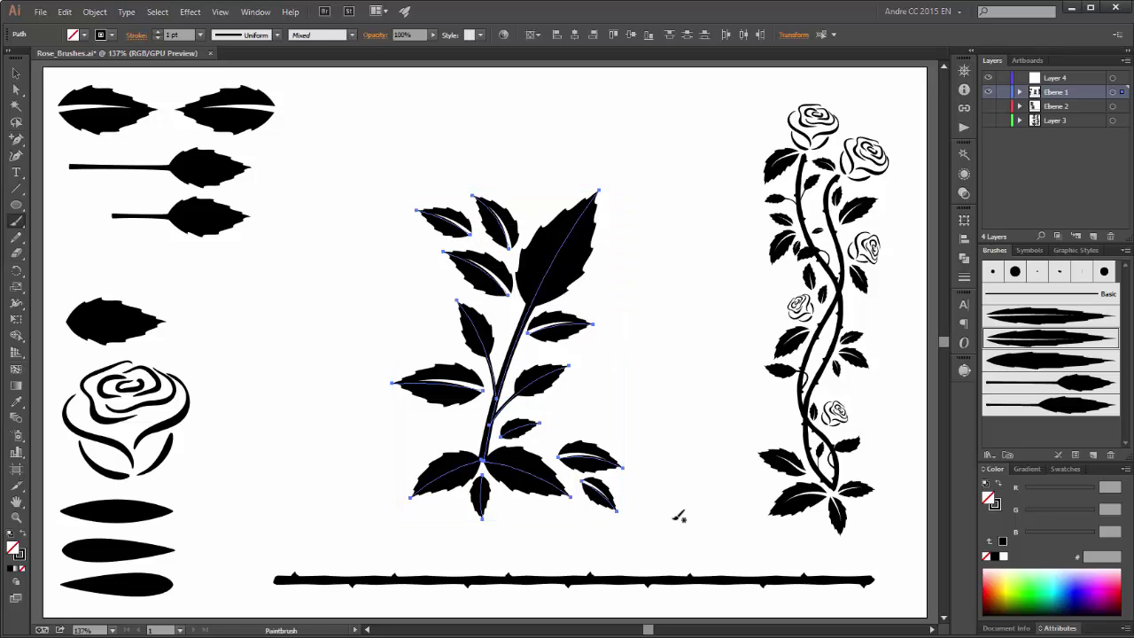
pyautogui.press('Delete')
# Move the three tapered shapes from below the rose drawing to the empty middle of the artboard
pyautogui.press('v')
pyautogui.click(195, 503)
pyautogui.moveTo(140, 556); pyautogui.dragTo(56, 611)
pyautogui.moveTo(133, 512); pyautogui.dragTo(534, 333)
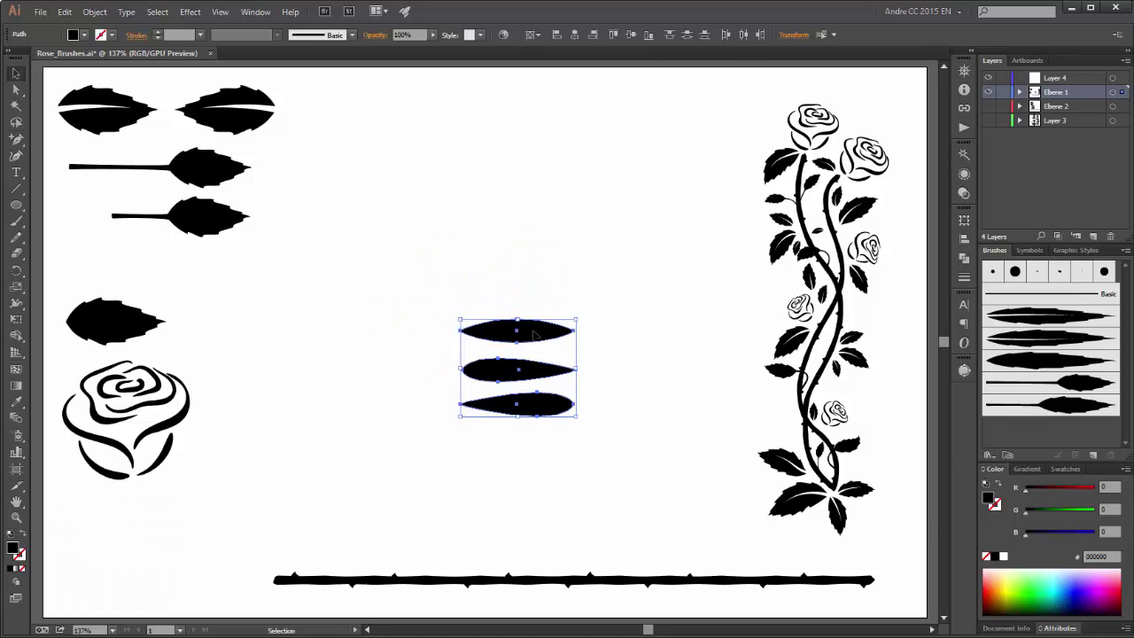
# Draw a flat ellipse about 43 mm wide and 4.9 mm high above the three tapered shapes
pyautogui.click(16, 204)
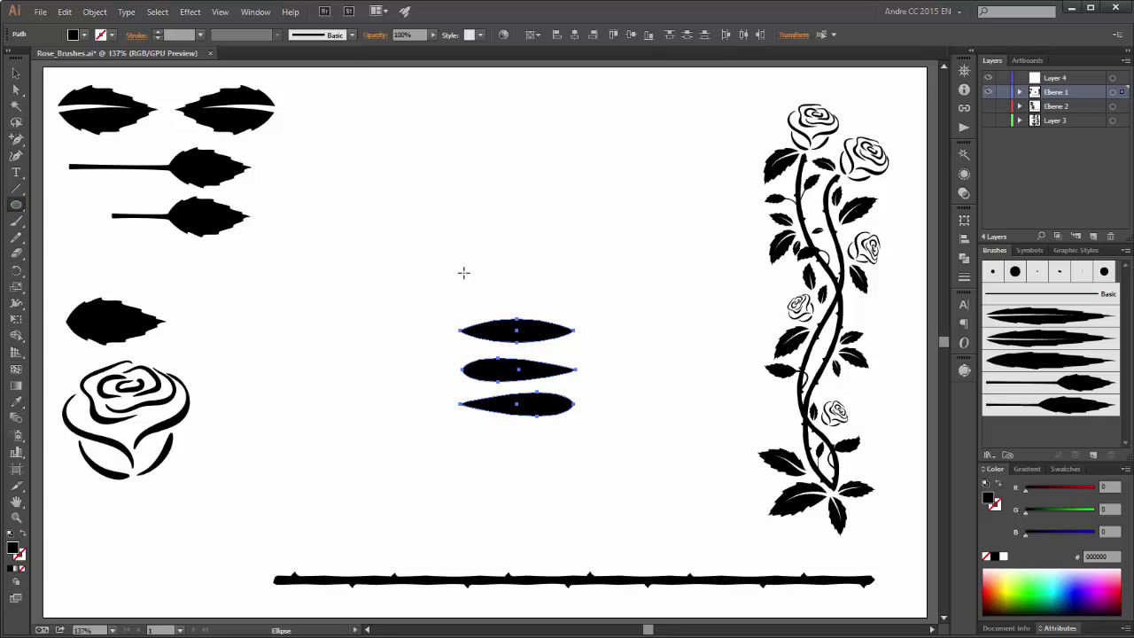
pyautogui.moveTo(481, 280); pyautogui.dragTo(572, 278)
pyautogui.hotkey('ctrl', 'space')
pyautogui.moveTo(448, 255); pyautogui.dragTo(648, 516)
pyautogui.moveTo(653, 398); pyautogui.dragTo(481, 230)
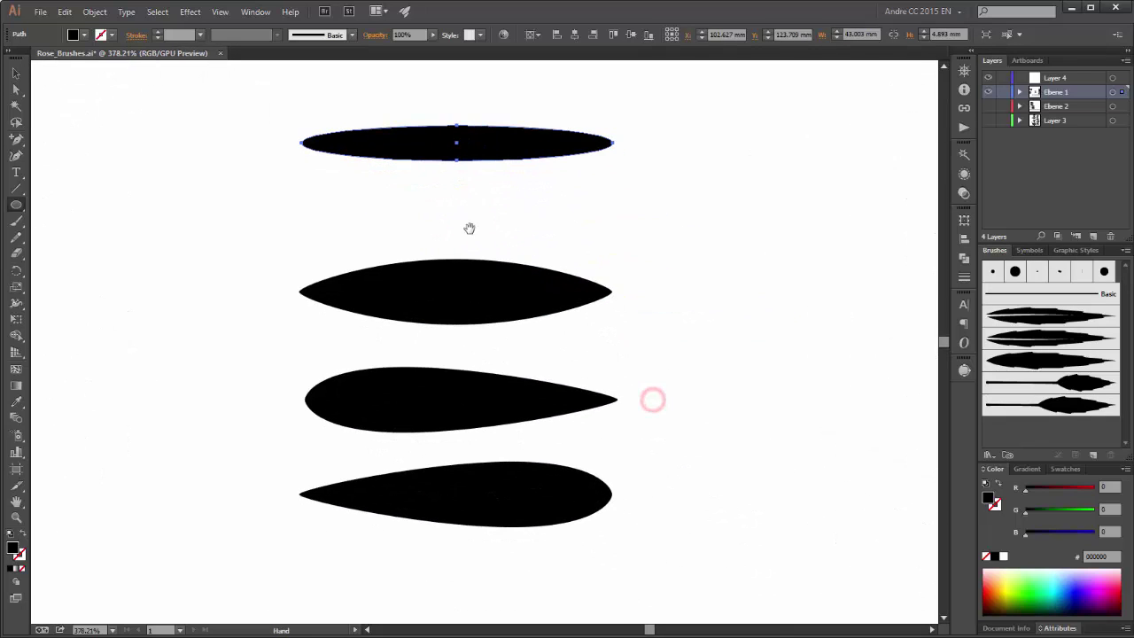
# Spread the ellipse's bottom and top middle anchor points apart evenly until the shape is about 7.7 mm high
pyautogui.click(15, 89)
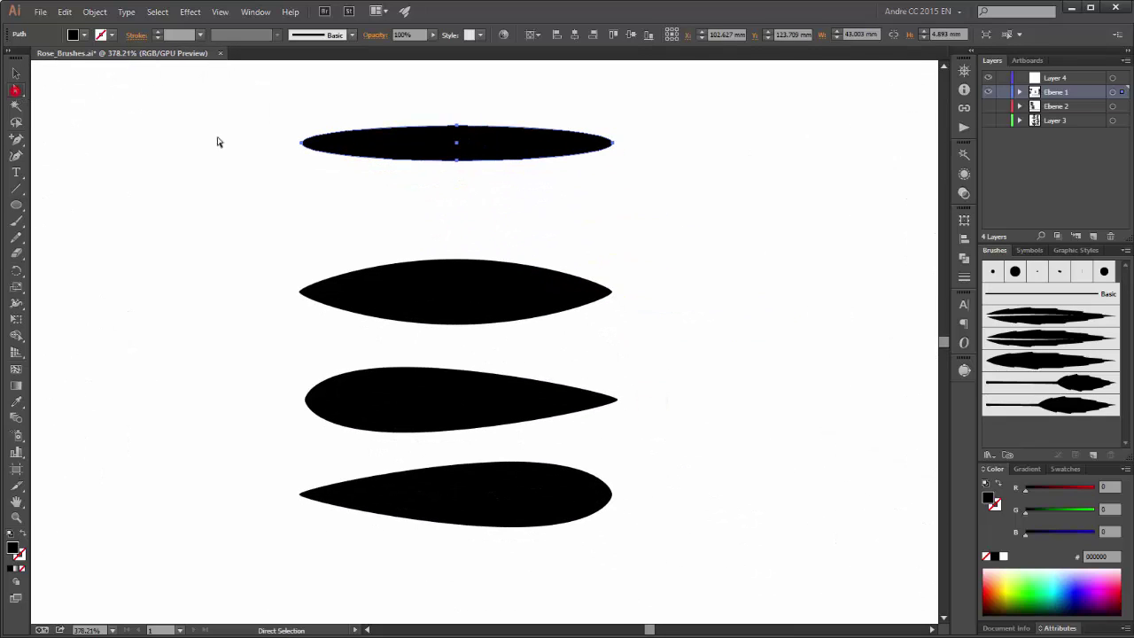
pyautogui.click(456, 160)
pyautogui.press('Down')
pyautogui.press('Down')
pyautogui.press('Down')
pyautogui.press('Down')
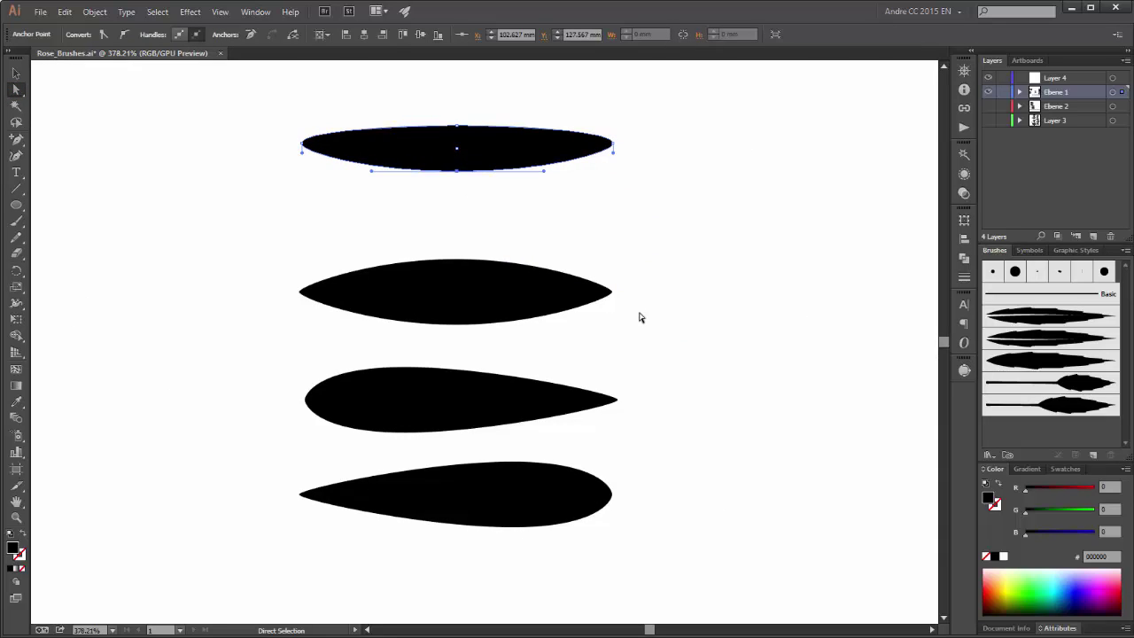
pyautogui.click(455, 127)
pyautogui.press('Up')
pyautogui.press('Up')
pyautogui.press('Up')
pyautogui.press('Up')
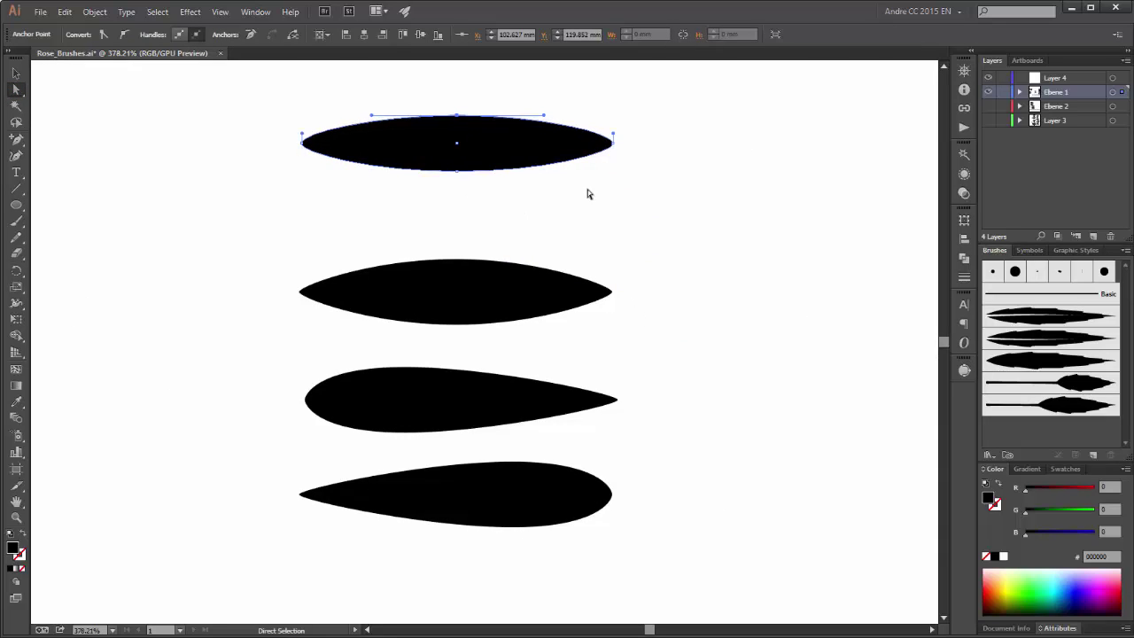
pyautogui.click(634, 216)
pyautogui.click(498, 146)
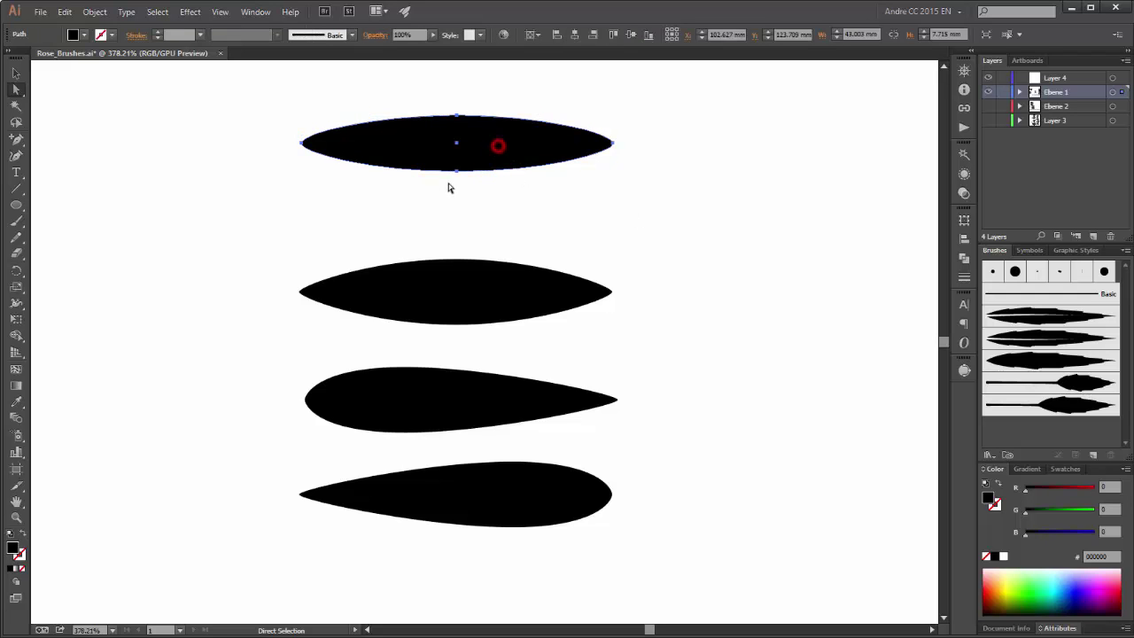
# Nudge the bottom anchor further down and the top anchor further up, making the shape about 9.8 mm high
pyautogui.click(457, 170)
pyautogui.press('Down')
pyautogui.press('Down')
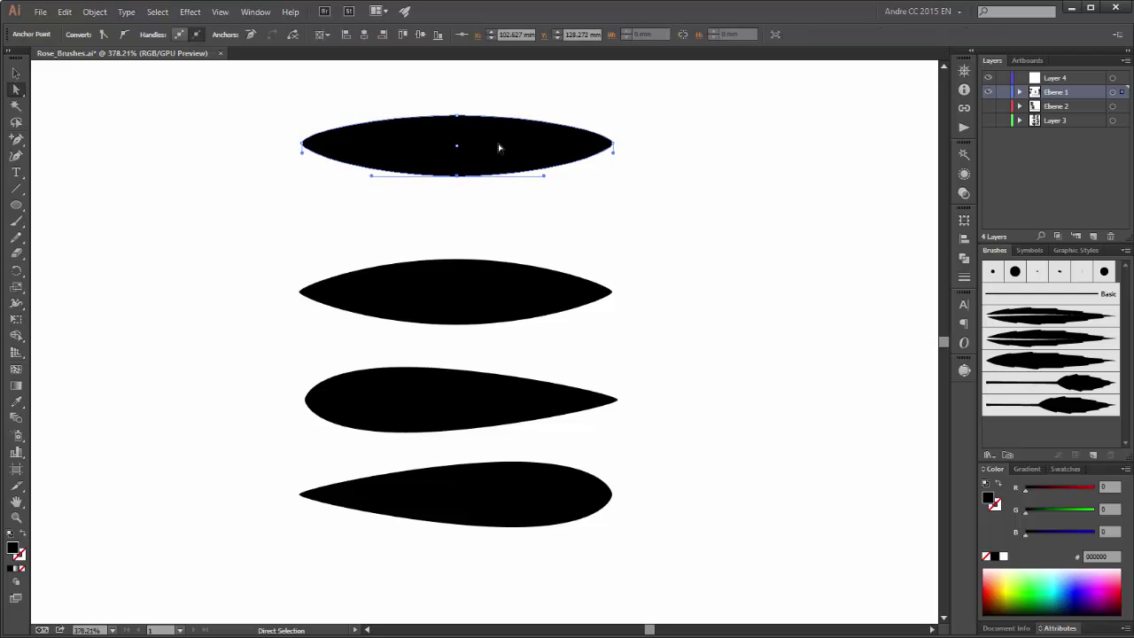
pyautogui.press('Down')
pyautogui.click(457, 116)
pyautogui.press('Up')
pyautogui.press('Up')
pyautogui.press('Up')
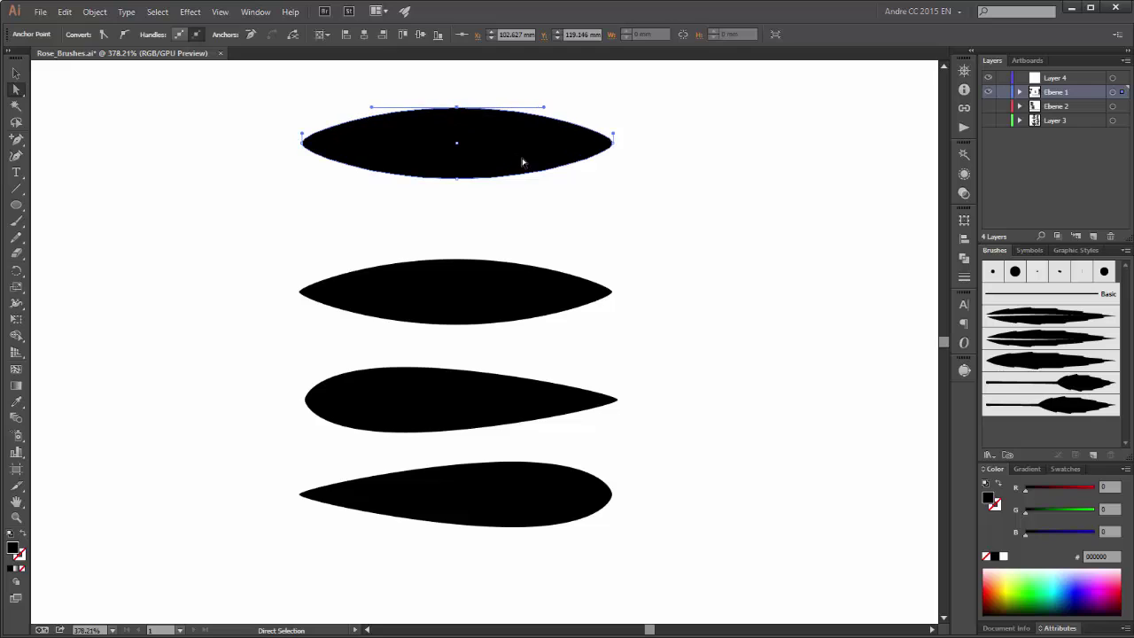
pyautogui.click(522, 155)
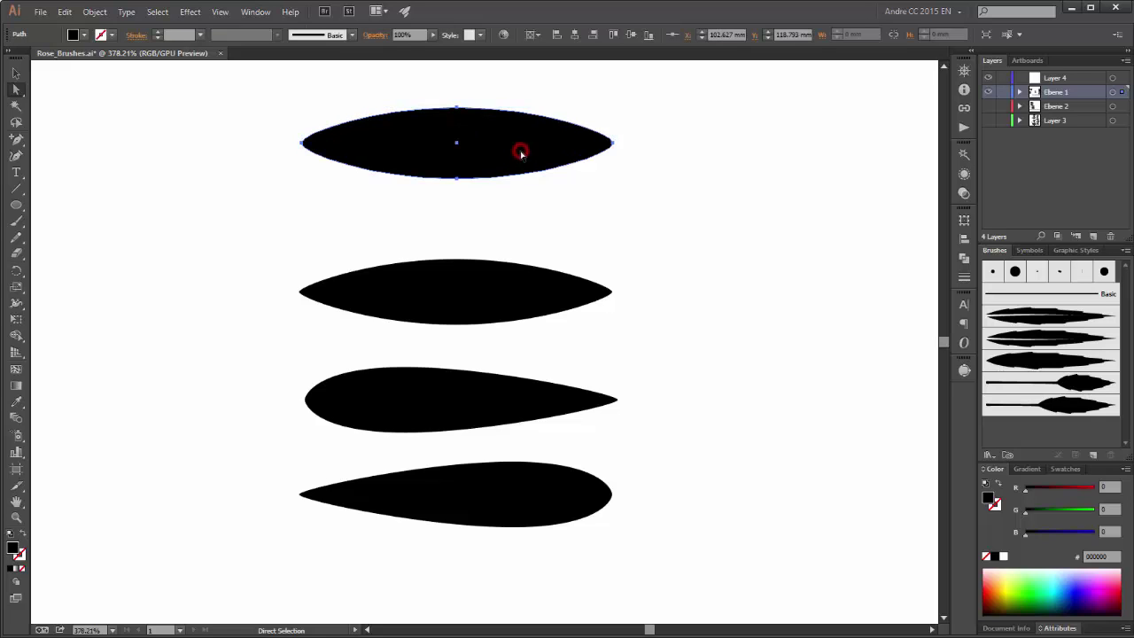
# Delete the old symmetrical tapered shape and place a copy of the new one directly below the original
pyautogui.click(468, 284)
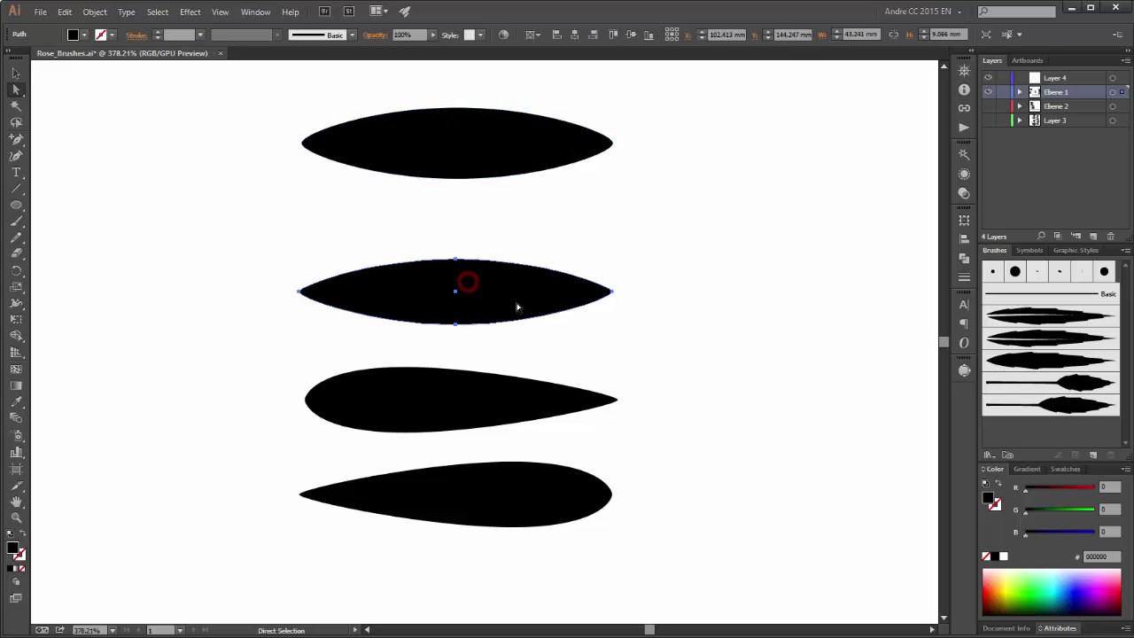
pyautogui.press('Delete')
pyautogui.click(486, 149)
pyautogui.press('v')
pyautogui.moveTo(503, 239); pyautogui.dragTo(505, 258)
# Shift the copy's top and bottom middle anchors left to form a teardrop that tapers to the right
pyautogui.press('a')
pyautogui.moveTo(443, 203); pyautogui.dragTo(468, 307)
pyautogui.hotkey('shift', 'Left')
pyautogui.hotkey('shift', 'Left')
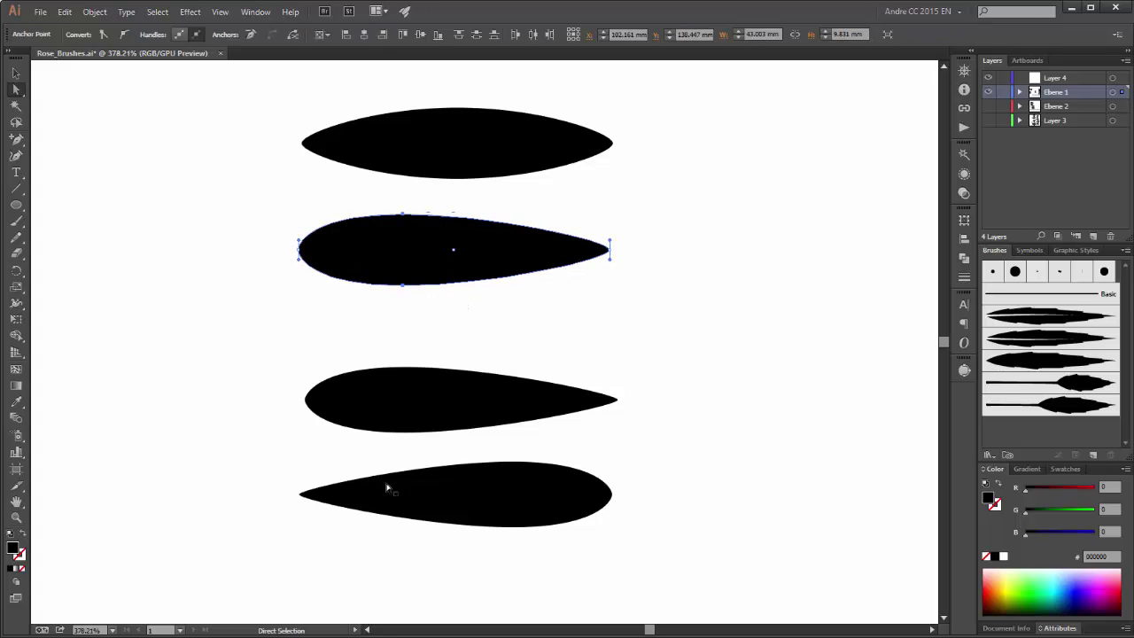
# Delete the old right-tapering teardrop, duplicate the new one below it, and flip the copy horizontally
pyautogui.click(406, 412)
pyautogui.press('Delete')
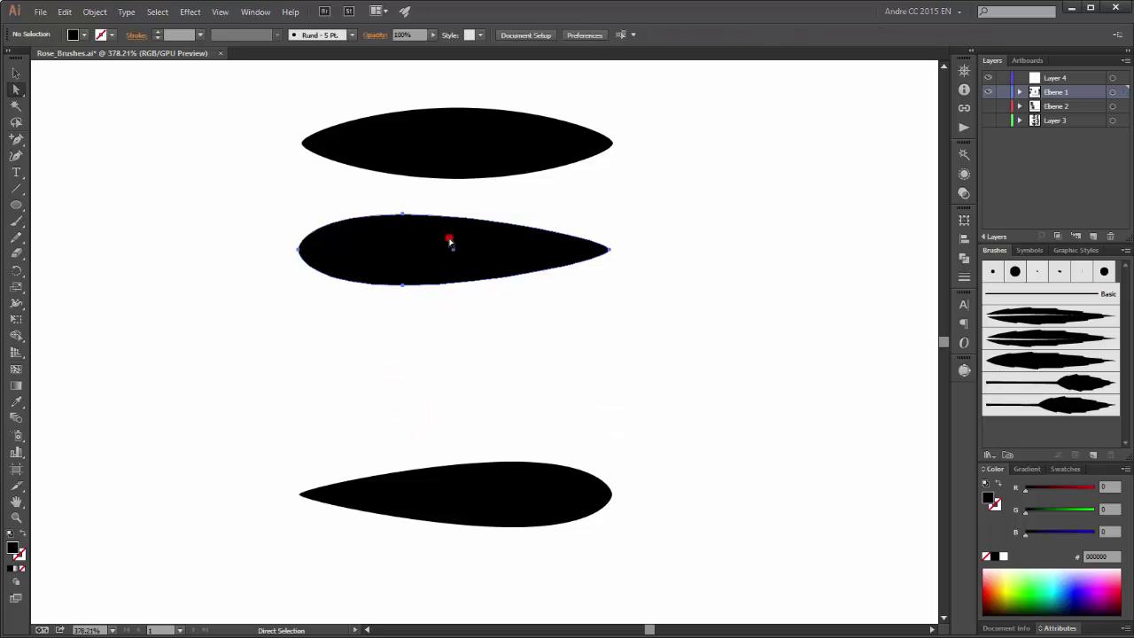
pyautogui.moveTo(467, 254); pyautogui.dragTo(472, 363)
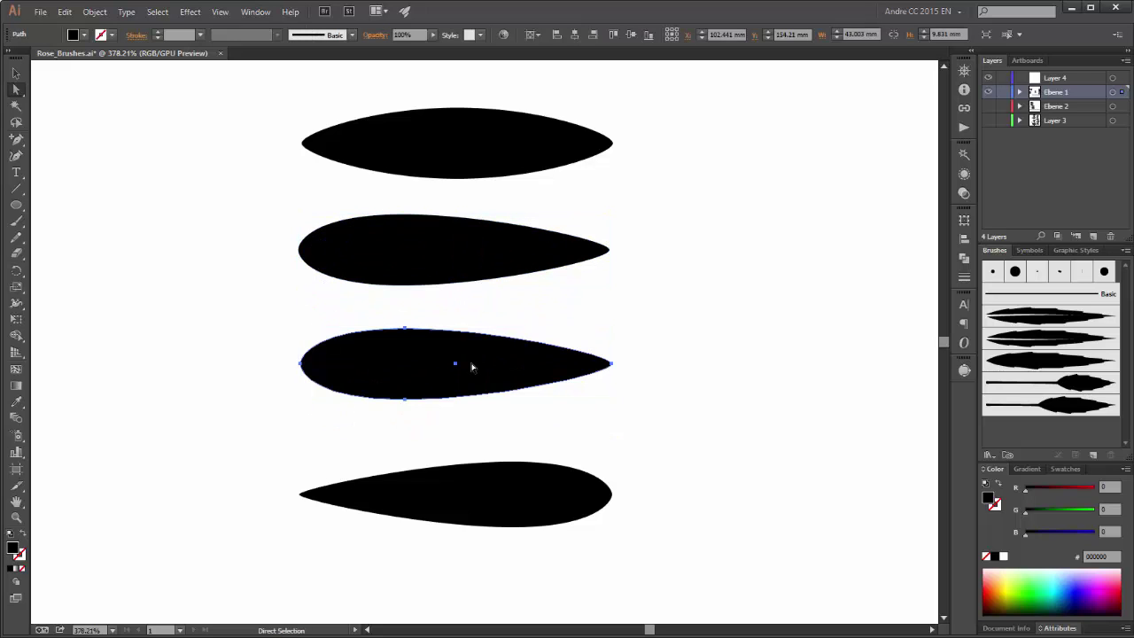
pyautogui.click(965, 221)
pyautogui.click(942, 210)
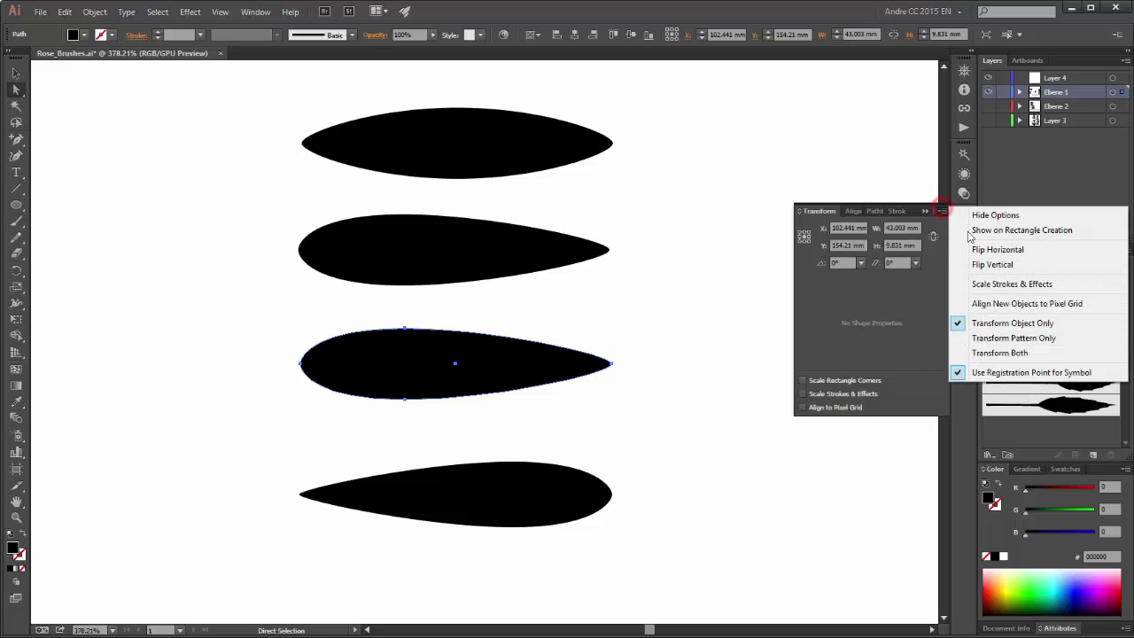
pyautogui.click(994, 252)
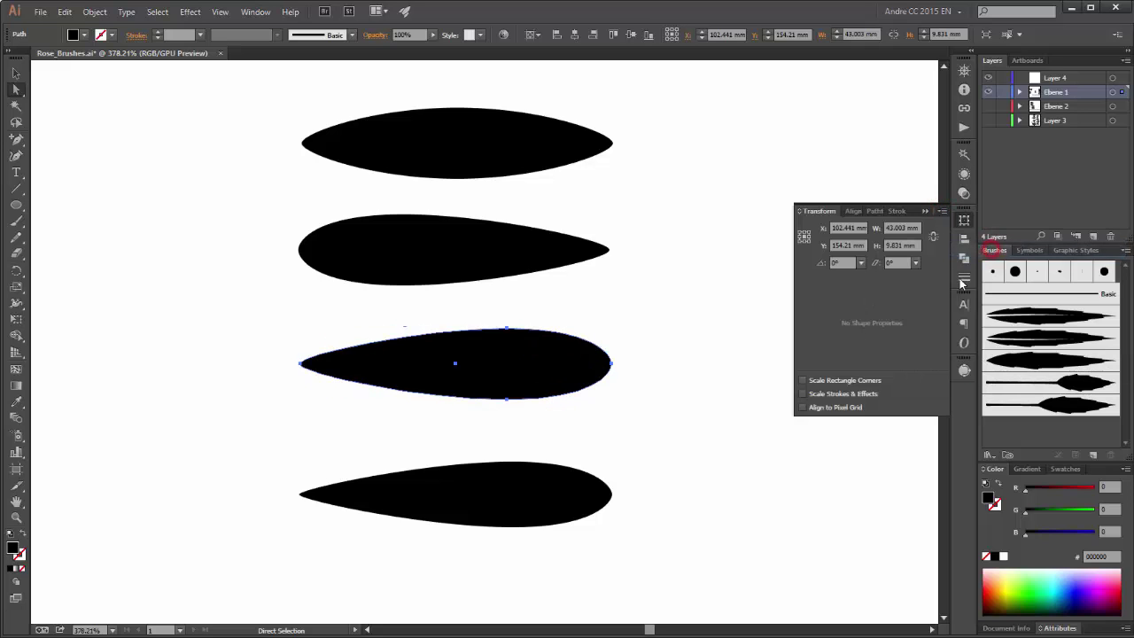
# Delete the old left-tapering teardrop beneath the three new shapes
pyautogui.click(535, 501)
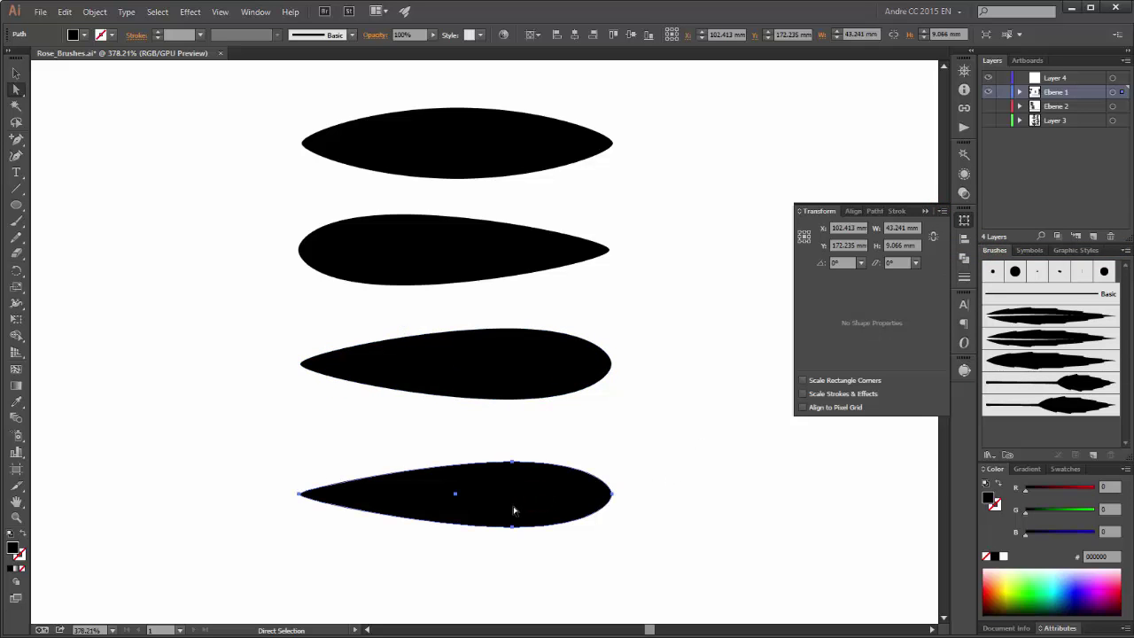
pyautogui.press('Delete')
pyautogui.click(941, 211)
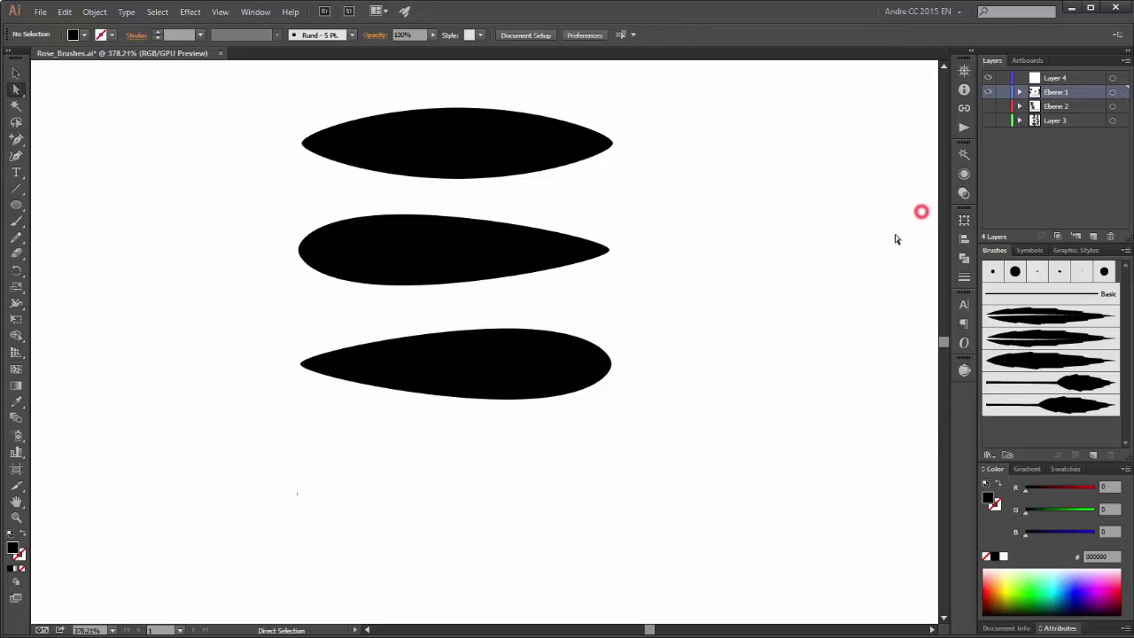
# Scale the three new shapes down together to about 9.4 mm wide and place them to the right of the vine's lower part
pyautogui.scroll(-5, 655, 331)
pyautogui.scroll(4, 662, 310)
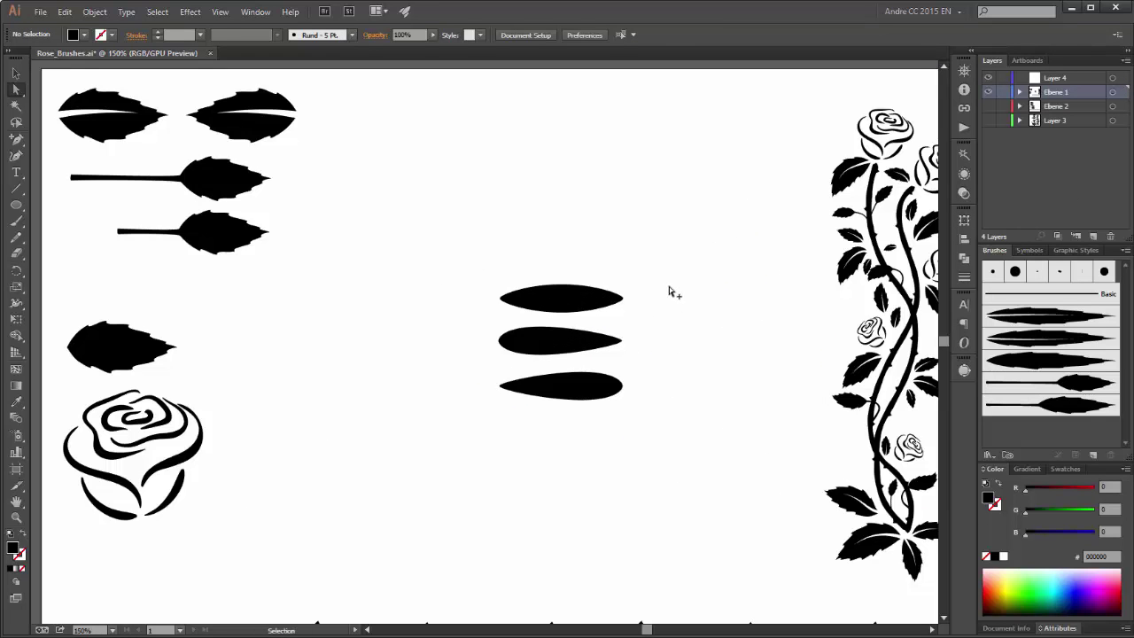
pyautogui.scroll(-1, 668, 287)
pyautogui.moveTo(475, 210); pyautogui.dragTo(540, 405)
pyautogui.moveTo(538, 355)
pyautogui.mouseDown()
pyautogui.moveTo(666, 442)
pyautogui.moveTo(534, 356)
pyautogui.mouseUp()
pyautogui.click(14, 72)
pyautogui.moveTo(486, 218); pyautogui.dragTo(541, 429)
pyautogui.moveTo(544, 282); pyautogui.dragTo(616, 308)
pyautogui.click(530, 289)
pyautogui.moveTo(649, 399); pyautogui.dragTo(623, 373)
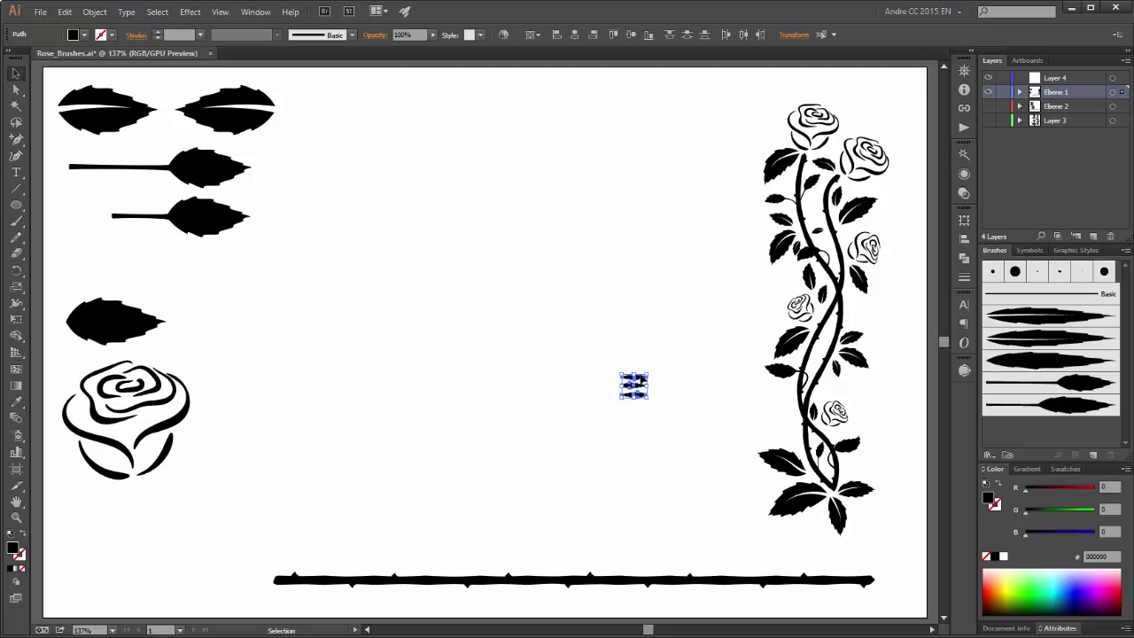
pyautogui.moveTo(639, 380); pyautogui.dragTo(894, 404)
pyautogui.click(680, 386)
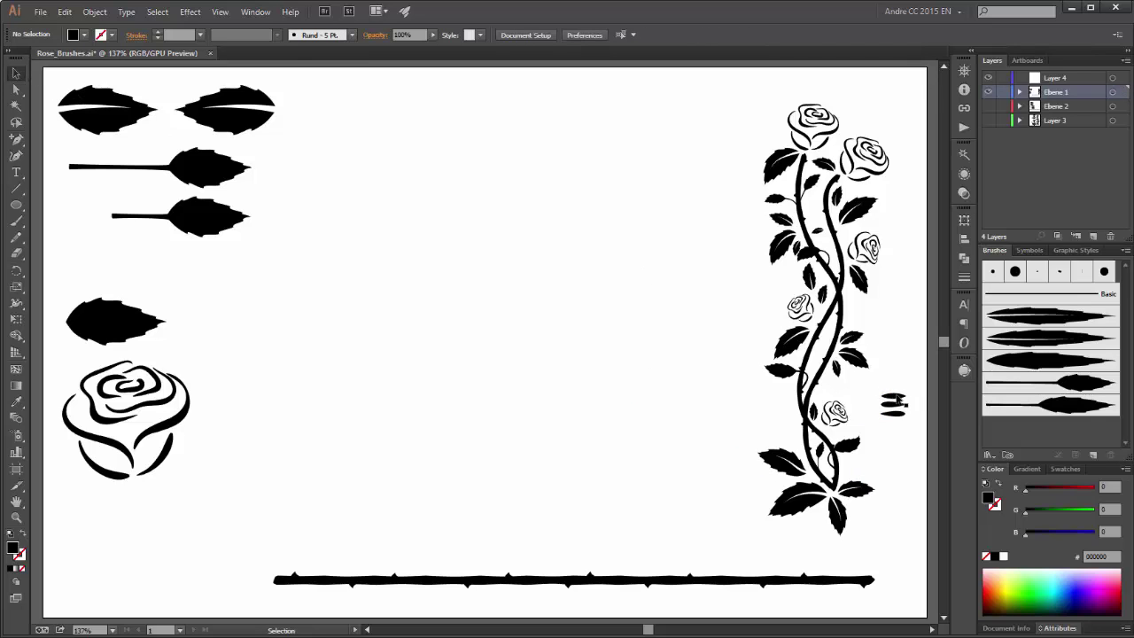
# Create an art brush from the symmetrical pointed shape, with Stretch to Fit Stroke Length scaling and Tints colorization
pyautogui.click(894, 403)
pyautogui.press('z')
pyautogui.click(895, 405)
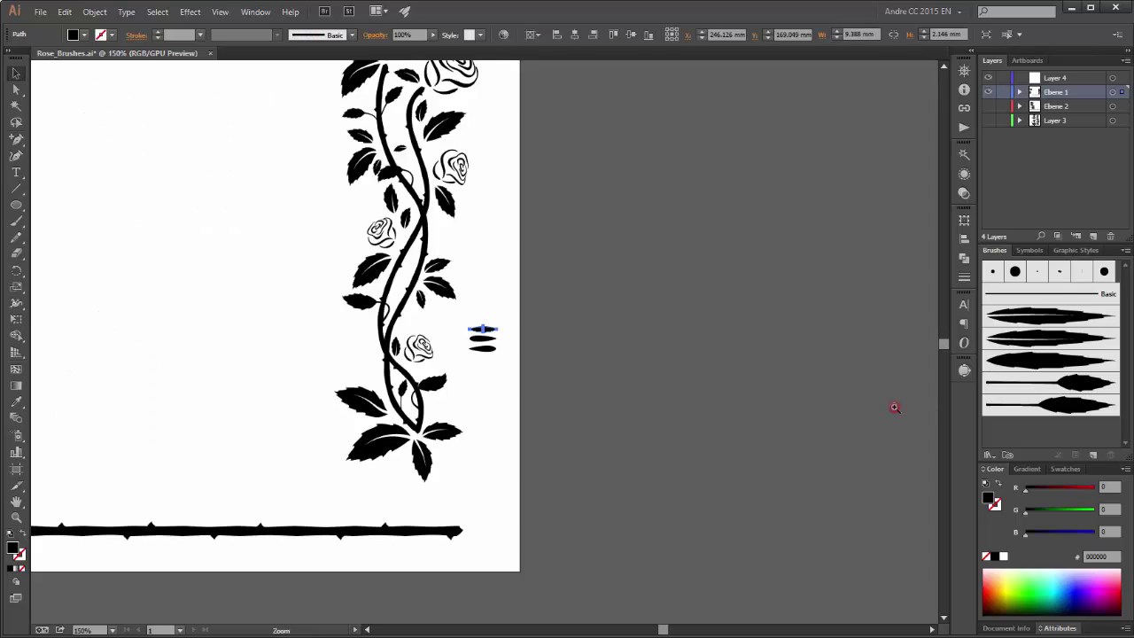
pyautogui.click(895, 406)
pyautogui.moveTo(327, 418); pyautogui.dragTo(721, 438)
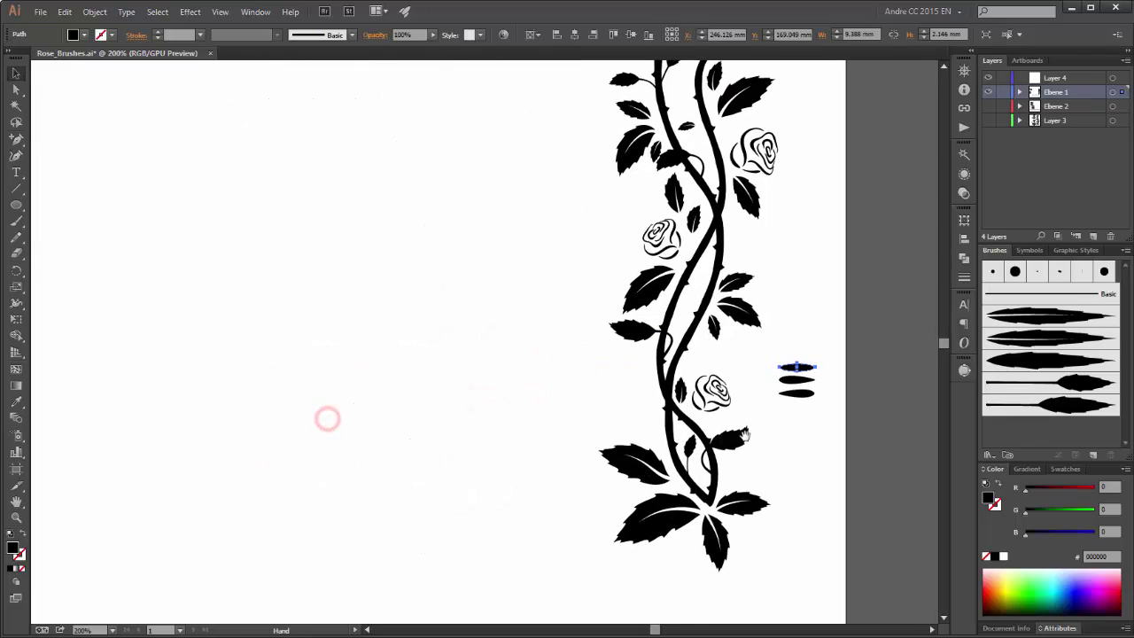
pyautogui.click(1126, 250)
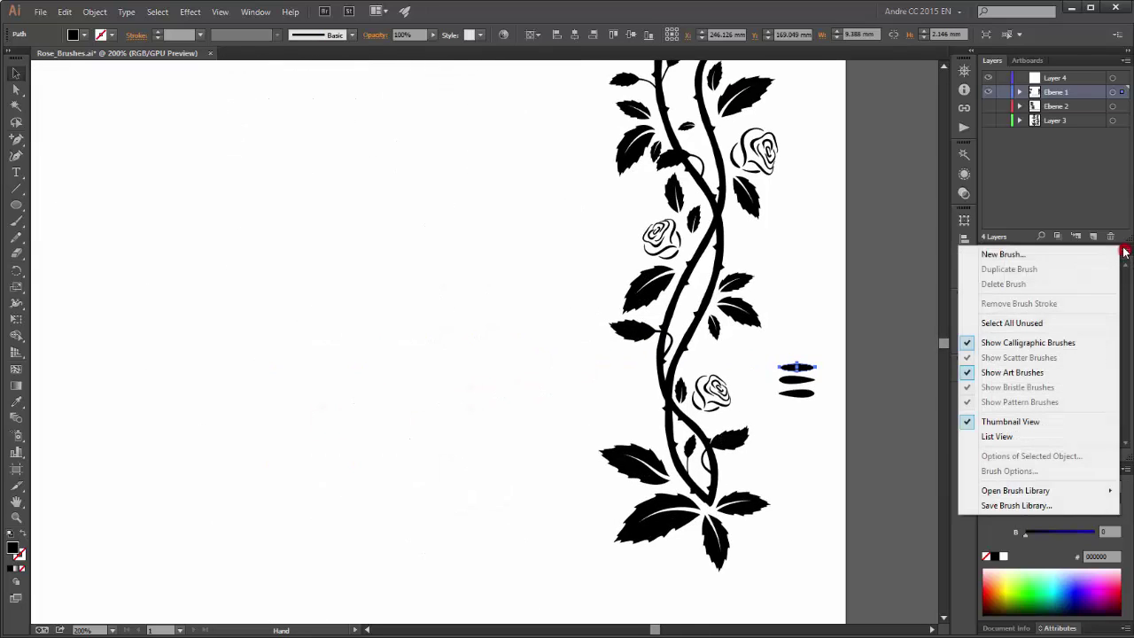
pyautogui.click(1015, 257)
pyautogui.click(478, 283)
pyautogui.click(490, 348)
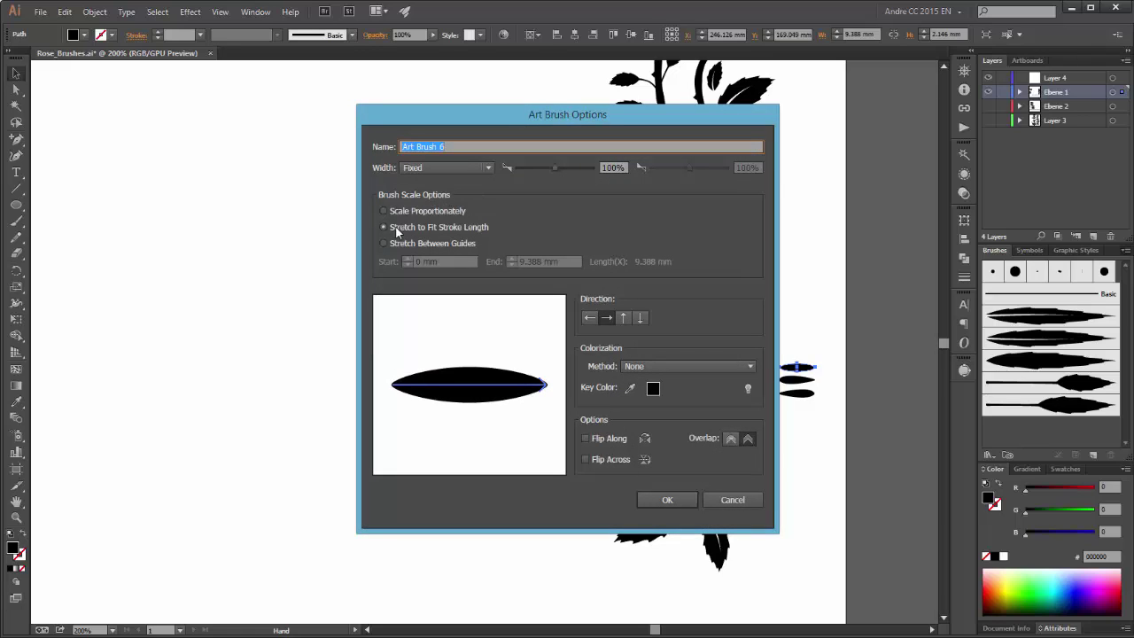
pyautogui.click(671, 366)
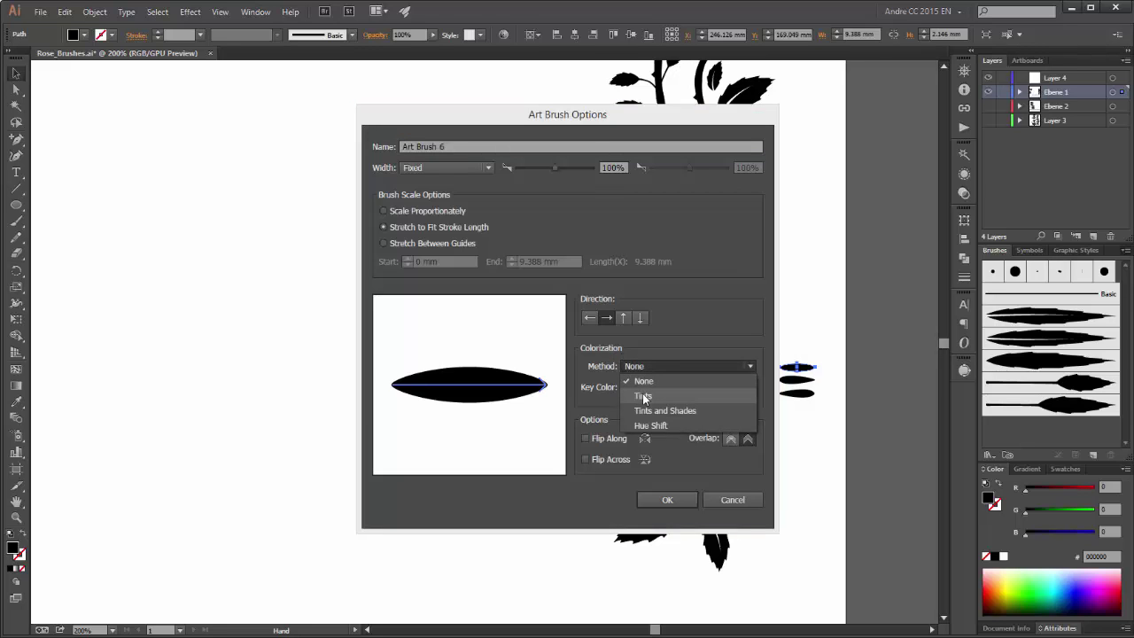
pyautogui.click(644, 396)
pyautogui.click(666, 499)
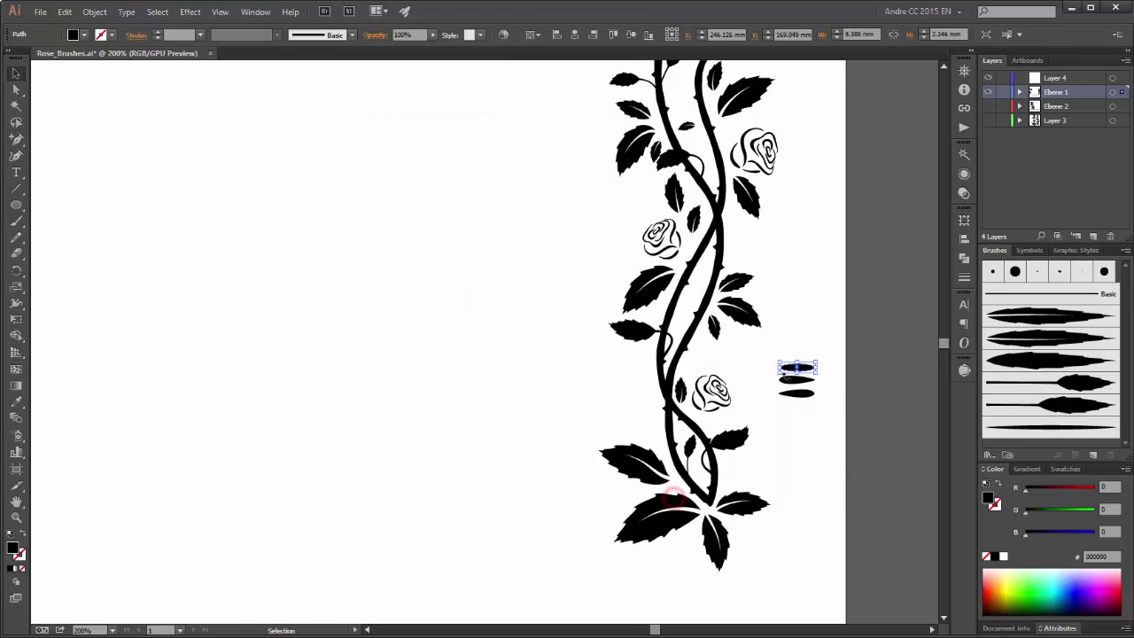
# Create an art brush with Tints colorization from the right-tapering teardrop in the middle of the three shapes
pyautogui.click(787, 381)
pyautogui.click(1126, 250)
pyautogui.click(1018, 255)
pyautogui.click(498, 348)
pyautogui.click(662, 365)
pyautogui.click(656, 396)
pyautogui.click(666, 499)
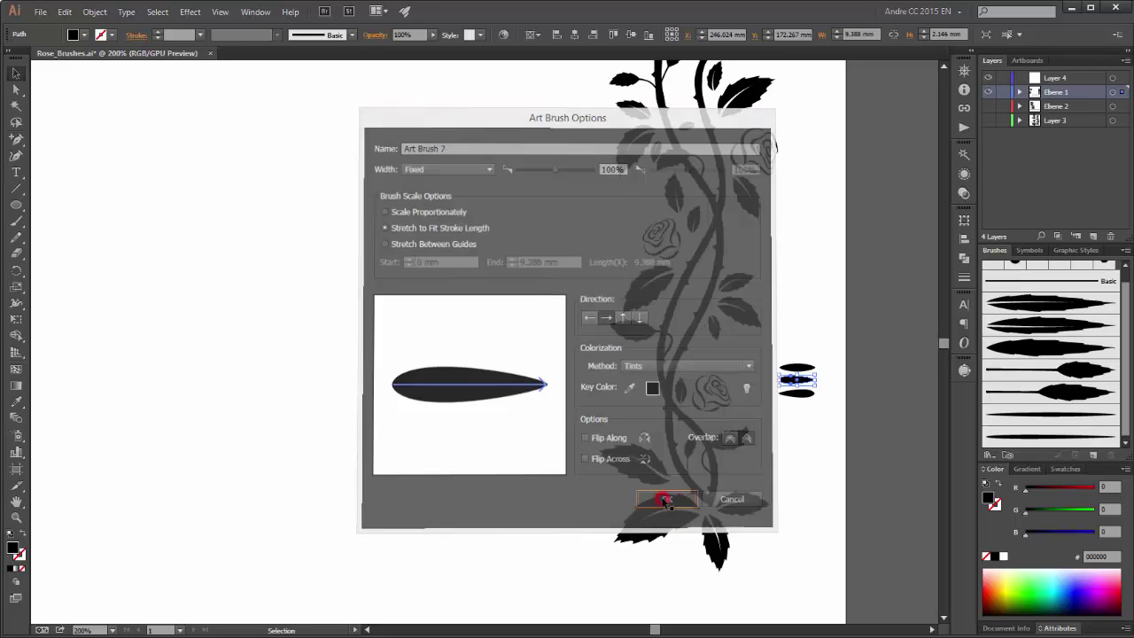
# Create an art brush with Tints colorization from the left-tapering teardrop at the bottom of the three shapes
pyautogui.click(803, 398)
pyautogui.click(1124, 251)
pyautogui.click(1001, 254)
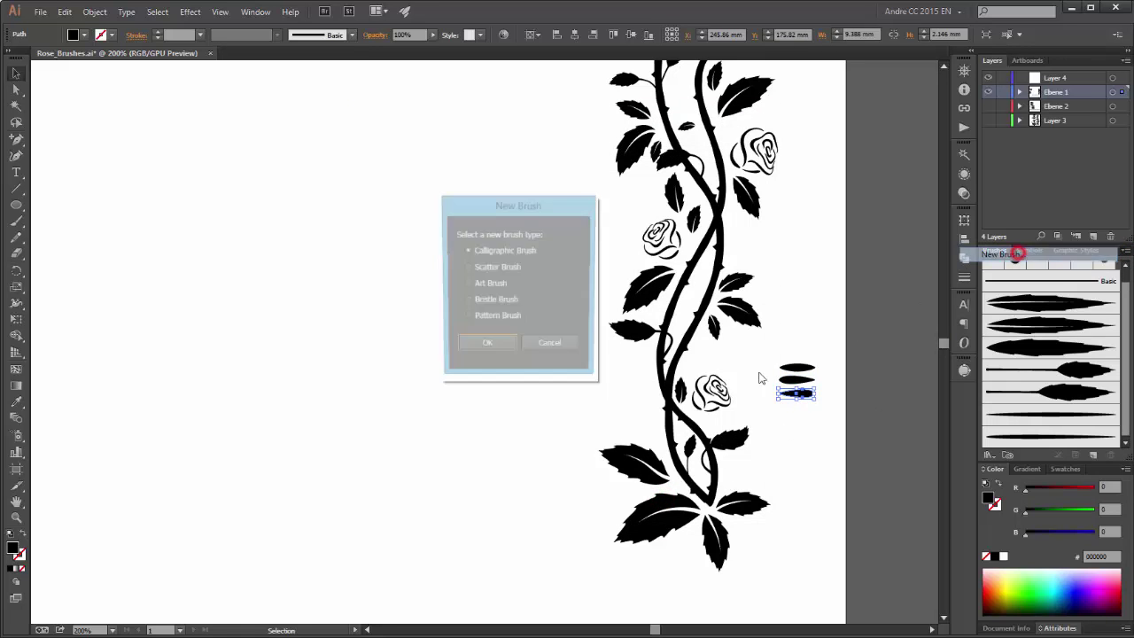
pyautogui.click(490, 284)
pyautogui.click(485, 347)
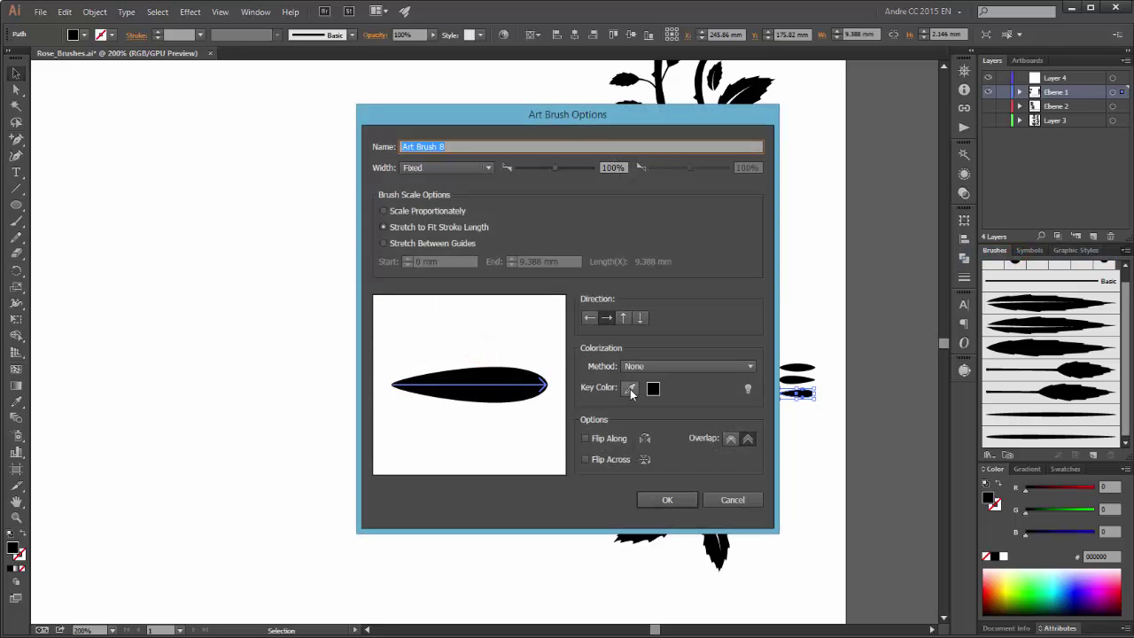
pyautogui.click(641, 367)
pyautogui.click(660, 395)
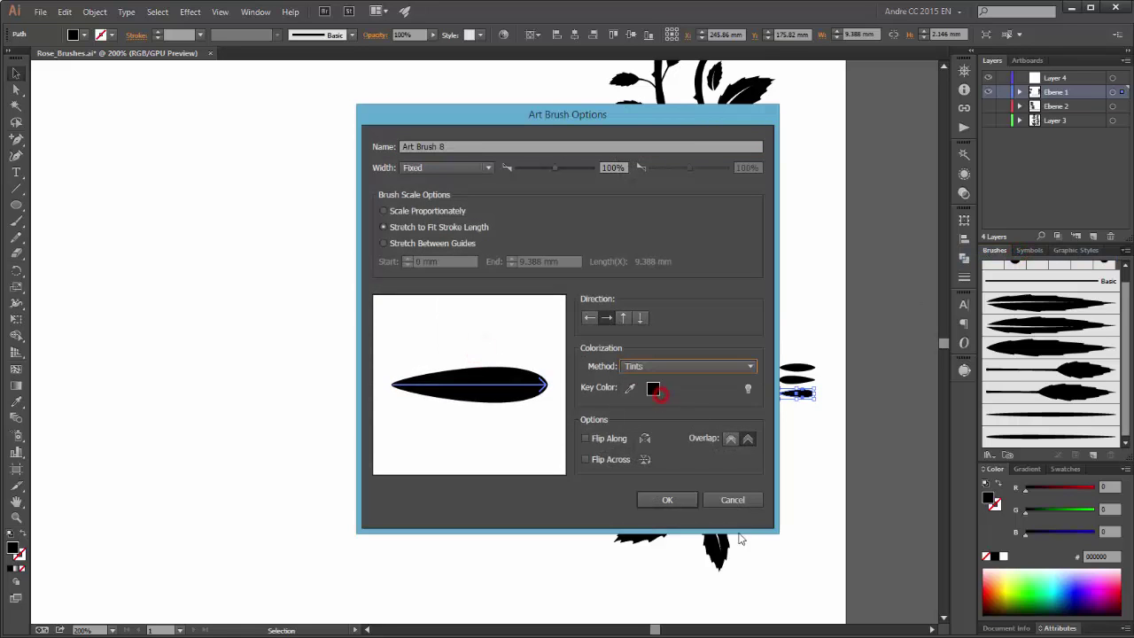
pyautogui.click(679, 501)
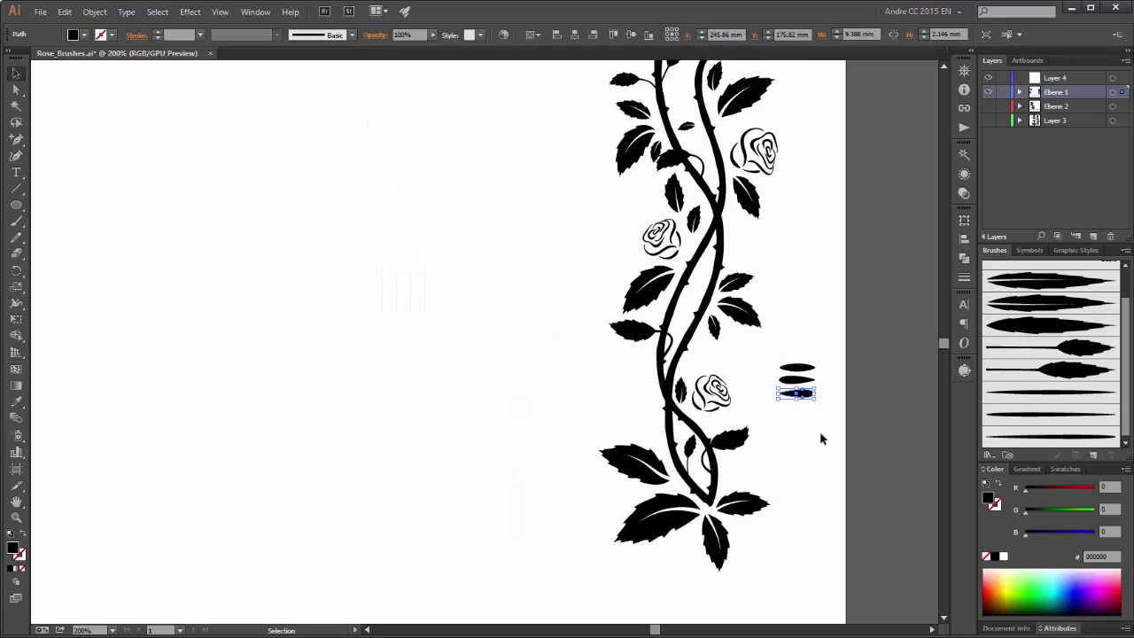
# Move the three small tapered shapes below the large rose drawing and enlarge them to nearly the rose's width
pyautogui.hotkey('ctrl', '0')
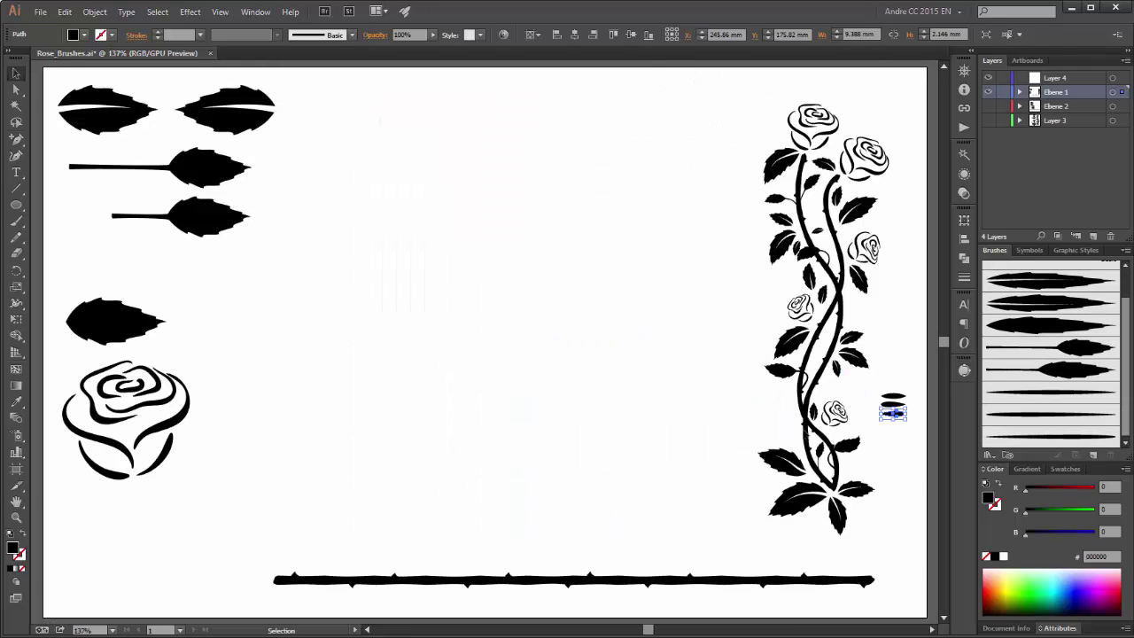
pyautogui.moveTo(895, 383)
pyautogui.mouseDown()
pyautogui.moveTo(903, 436)
pyautogui.moveTo(120, 500)
pyautogui.moveTo(108, 574)
pyautogui.moveTo(85, 581)
pyautogui.moveTo(218, 499)
pyautogui.moveTo(207, 509)
pyautogui.mouseUp()
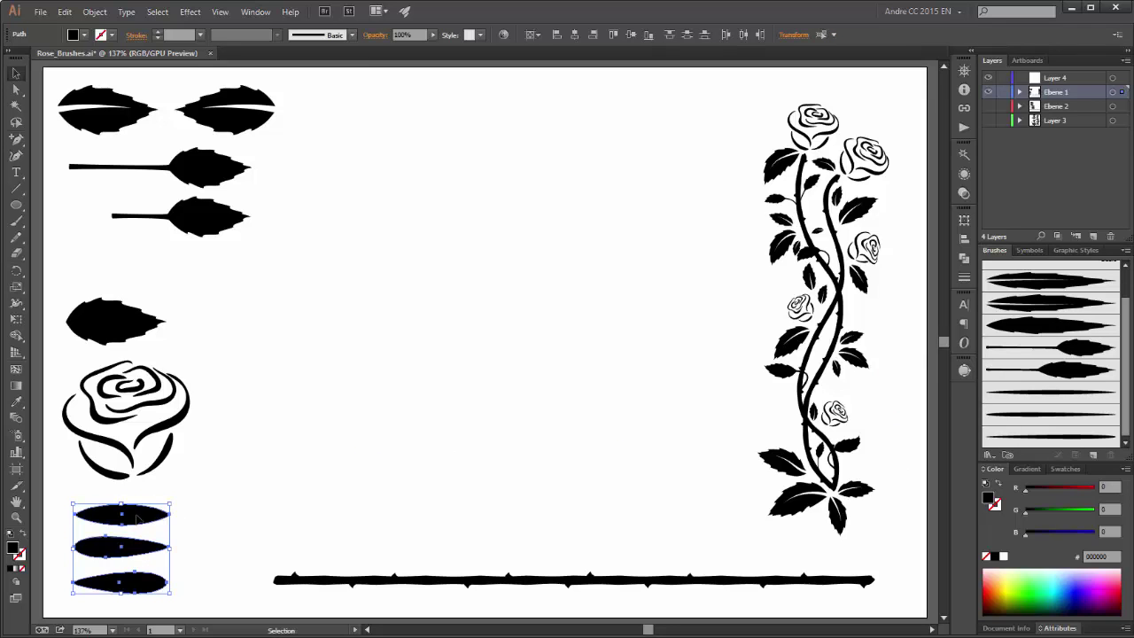
pyautogui.click(505, 303)
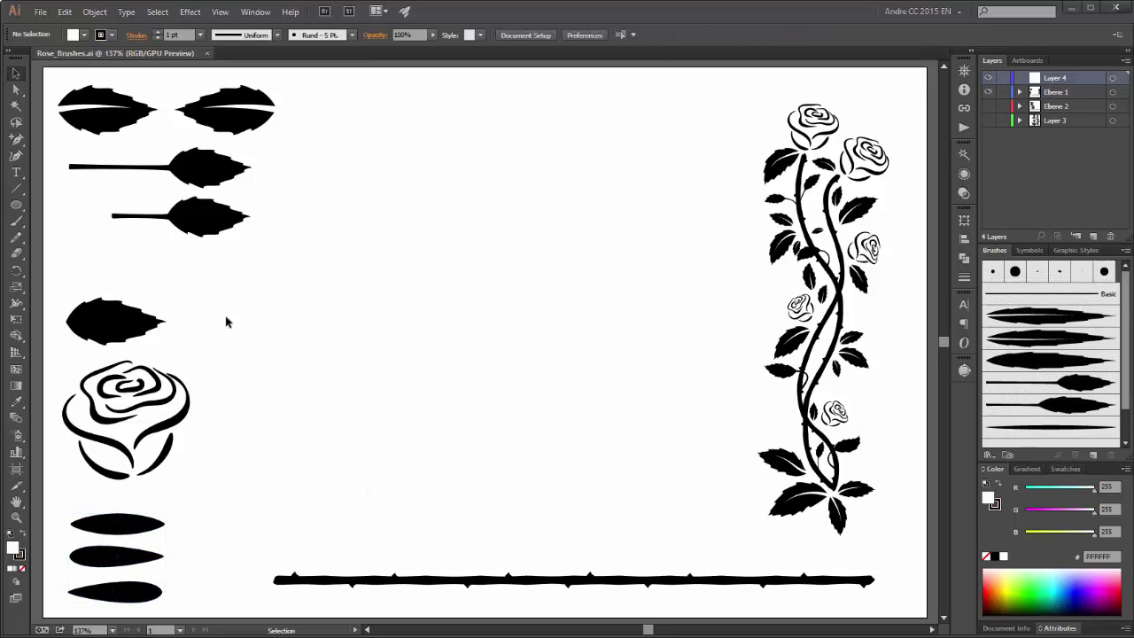
# Move the plain leaf up and slightly right, between the stemmed leaves and the large rose drawing
pyautogui.click(126, 322)
pyautogui.moveTo(126, 322); pyautogui.dragTo(144, 285)
pyautogui.click(278, 386)
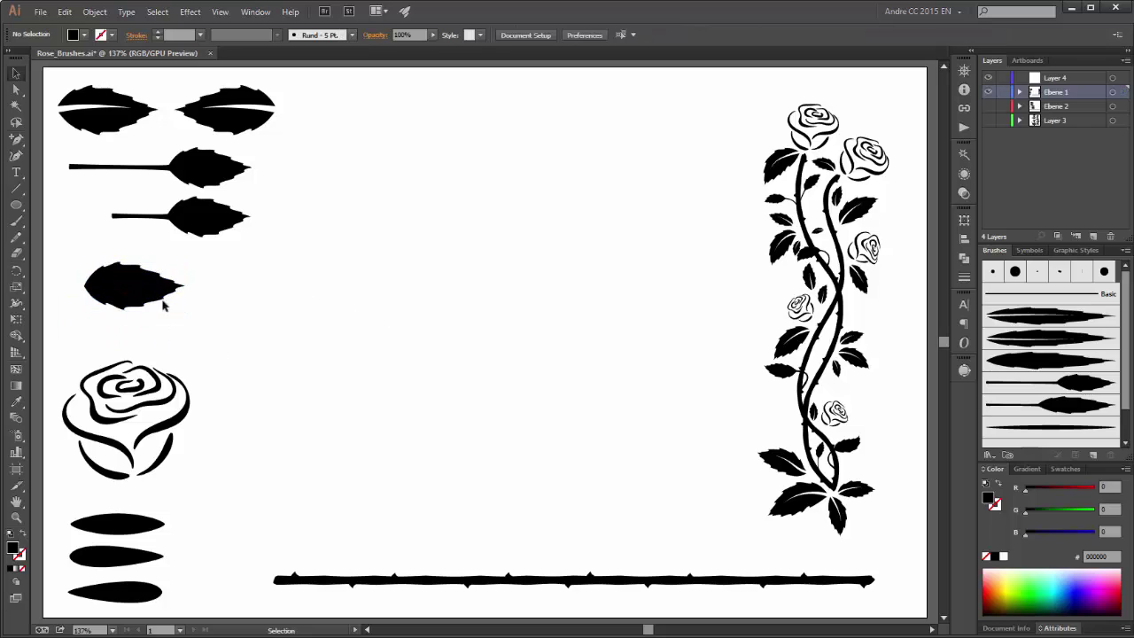
# Set the Paintbrush tool to a black stroke with no fill and the left-tapering teardrop art brush
pyautogui.click(16, 220)
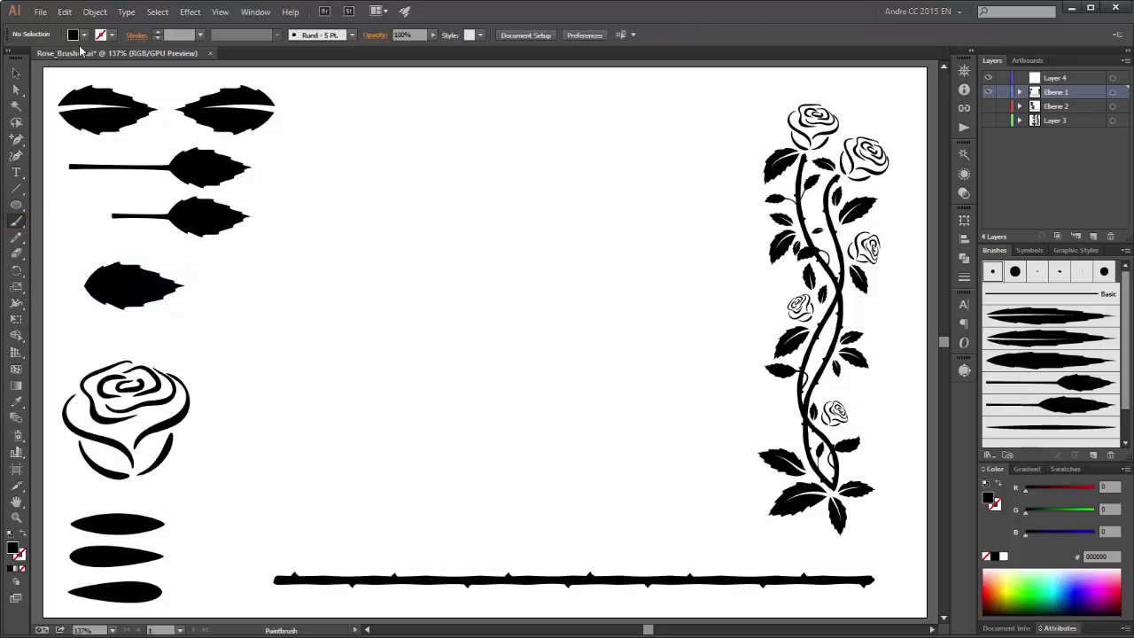
pyautogui.click(112, 35)
pyautogui.click(38, 57)
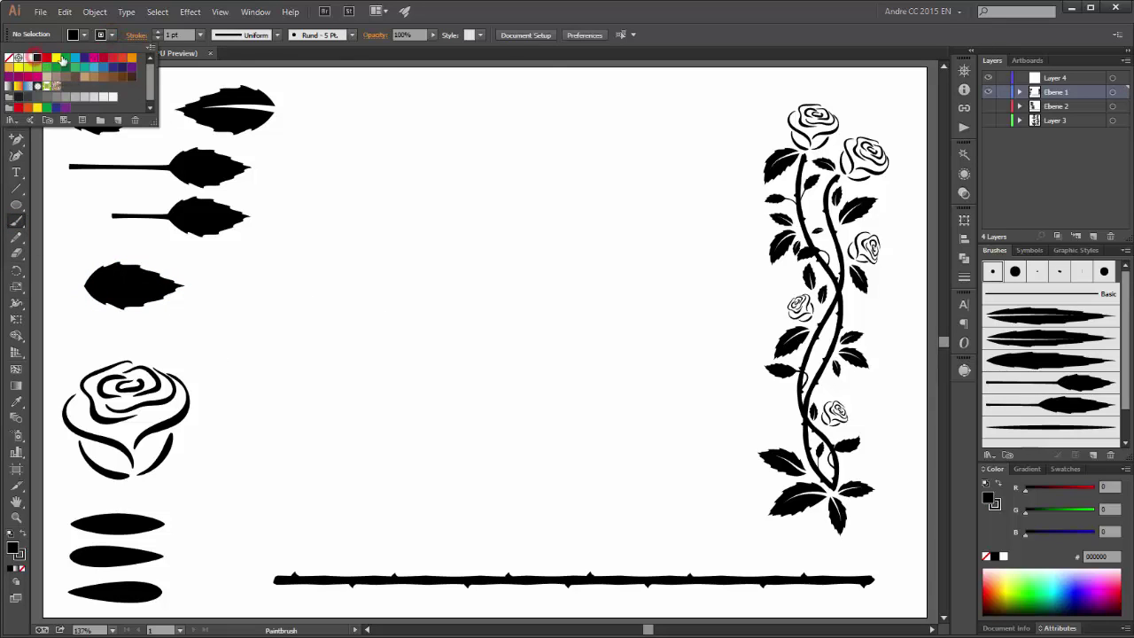
pyautogui.click(86, 37)
pyautogui.click(86, 36)
pyautogui.click(10, 59)
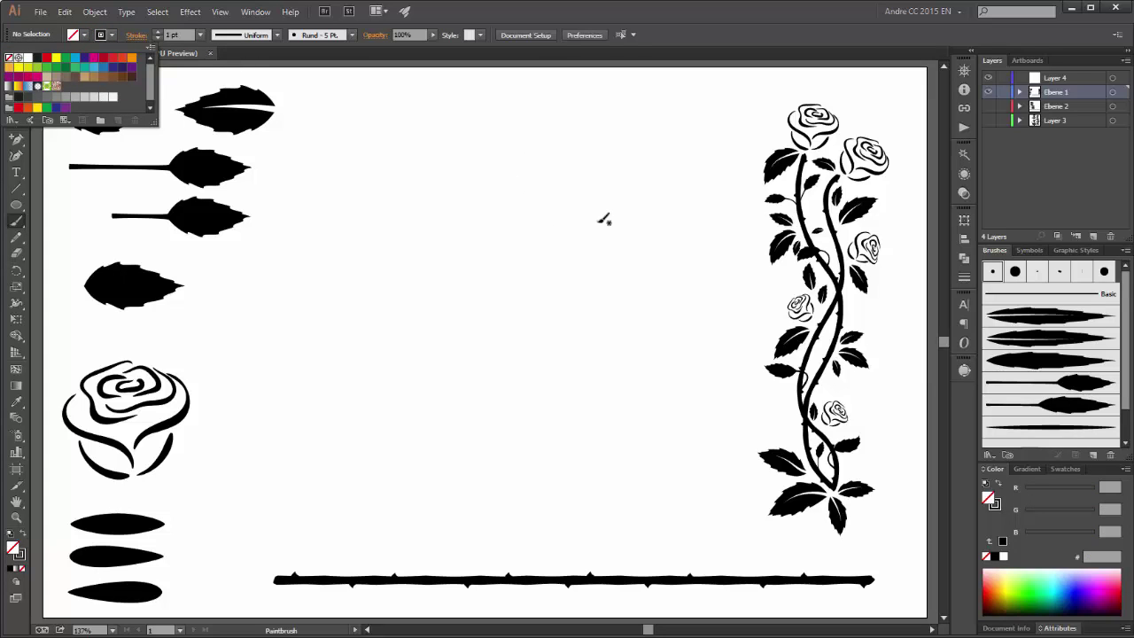
pyautogui.click(696, 9)
pyautogui.scroll(-2, 1122, 357)
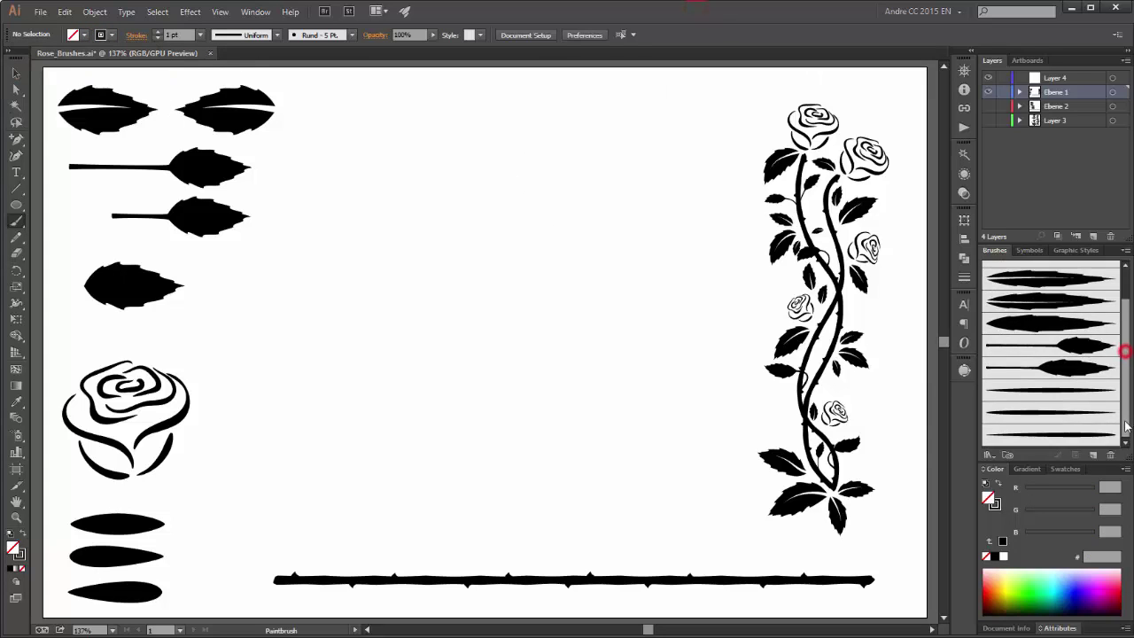
pyautogui.click(1062, 437)
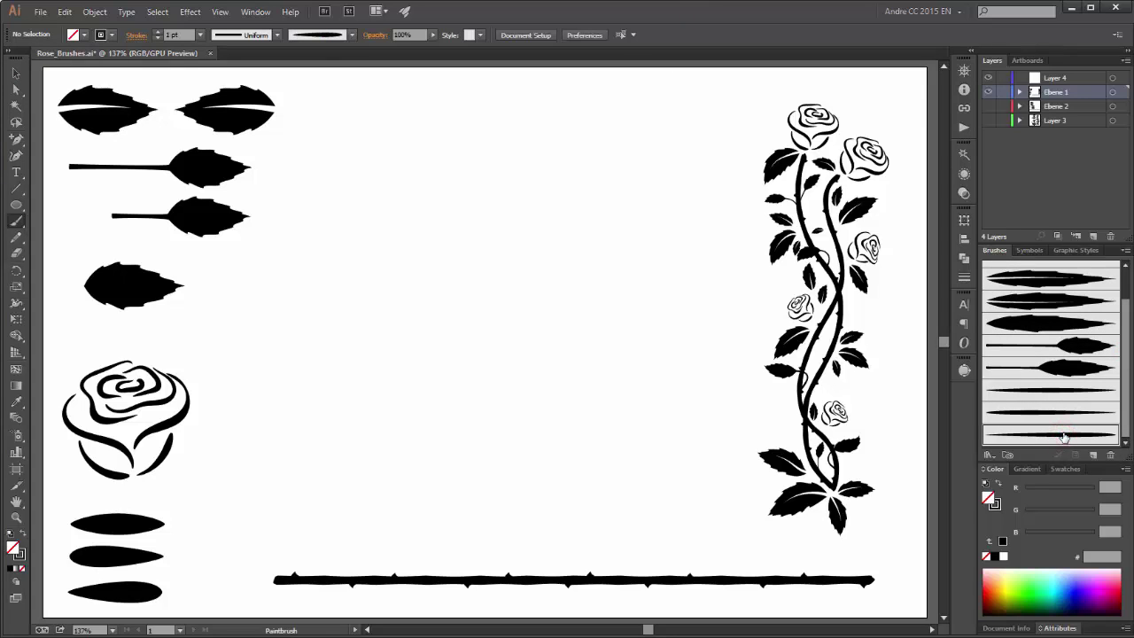
# Paint a rose in the middle of the artboard with spiral inner petals, two wide outer petals and two curved lower petals
pyautogui.moveTo(523, 309)
pyautogui.mouseDown()
pyautogui.moveTo(536, 307)
pyautogui.moveTo(488, 309)
pyautogui.moveTo(519, 326)
pyautogui.moveTo(551, 296)
pyautogui.moveTo(568, 323)
pyautogui.moveTo(535, 333)
pyautogui.moveTo(572, 303)
pyautogui.moveTo(592, 324)
pyautogui.moveTo(515, 345)
pyautogui.mouseUp()
pyautogui.moveTo(528, 295)
pyautogui.mouseDown()
pyautogui.moveTo(498, 289)
pyautogui.moveTo(459, 310)
pyautogui.moveTo(491, 363)
pyautogui.moveTo(549, 354)
pyautogui.mouseUp()
pyautogui.moveTo(451, 328)
pyautogui.mouseDown()
pyautogui.moveTo(433, 359)
pyautogui.moveTo(509, 396)
pyautogui.moveTo(523, 439)
pyautogui.mouseUp()
pyautogui.moveTo(587, 314)
pyautogui.mouseDown()
pyautogui.moveTo(596, 354)
pyautogui.moveTo(530, 388)
pyautogui.mouseUp()
pyautogui.moveTo(447, 384)
pyautogui.mouseDown()
pyautogui.moveTo(476, 438)
pyautogui.moveTo(518, 443)
pyautogui.mouseUp()
pyautogui.moveTo(583, 370)
pyautogui.mouseDown()
pyautogui.moveTo(569, 415)
pyautogui.moveTo(537, 435)
pyautogui.mouseUp()
pyautogui.hotkey('ctrl', 'z')
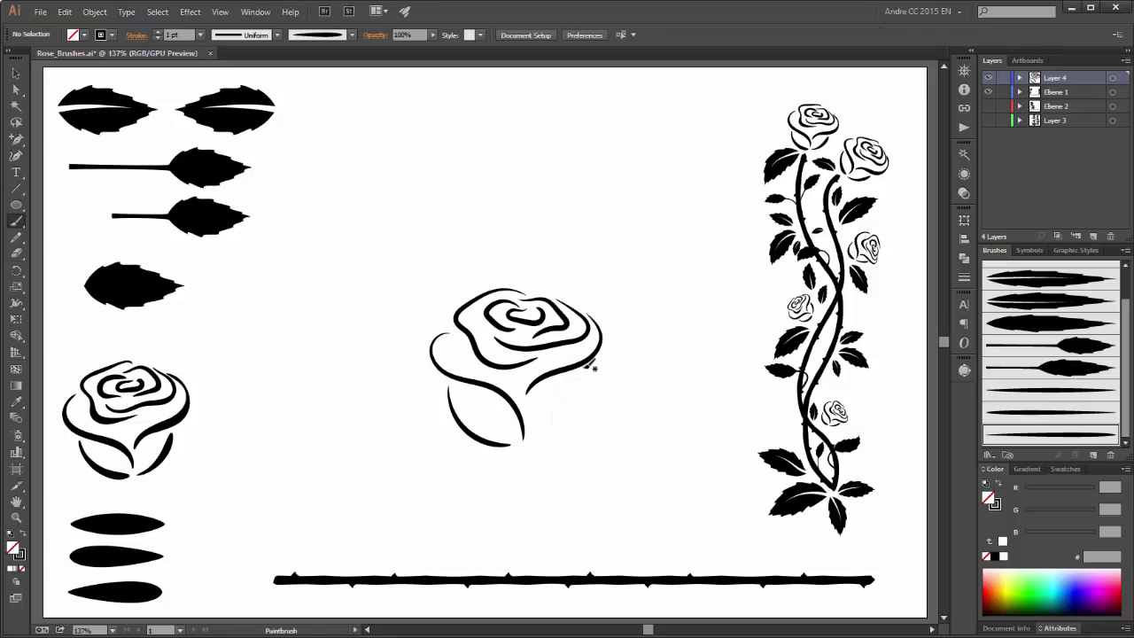
pyautogui.moveTo(587, 366)
pyautogui.mouseDown()
pyautogui.moveTo(586, 396)
pyautogui.moveTo(532, 439)
pyautogui.mouseUp()
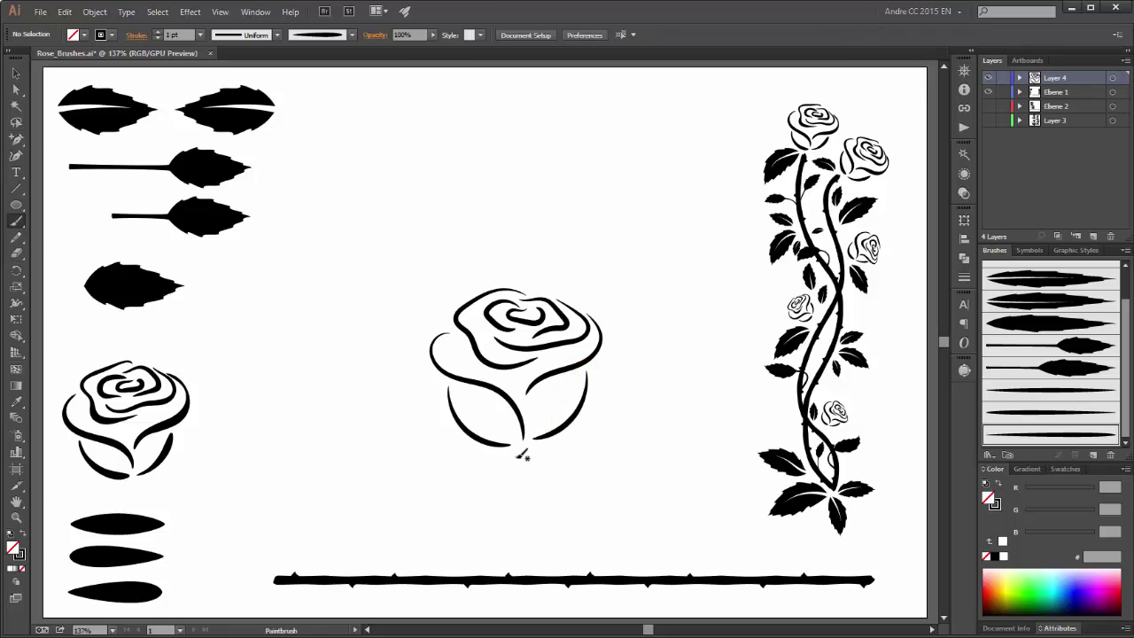
# Set the stroke weight of the rose's two wide S-shaped outer petal lines to 1.3 pt
pyautogui.click(15, 72)
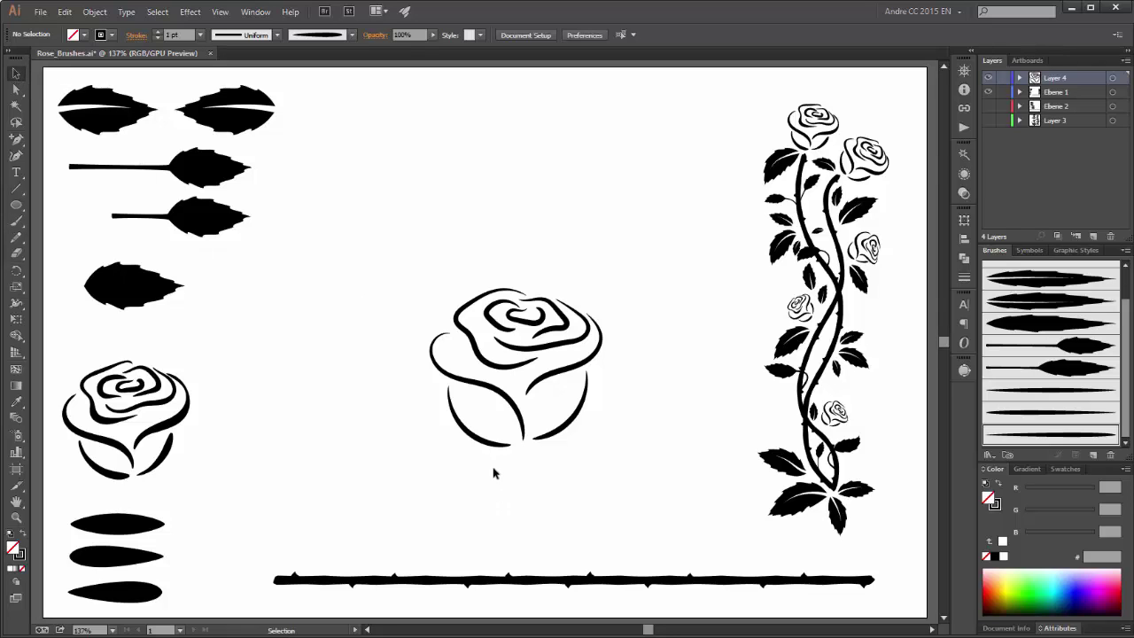
pyautogui.click(487, 388)
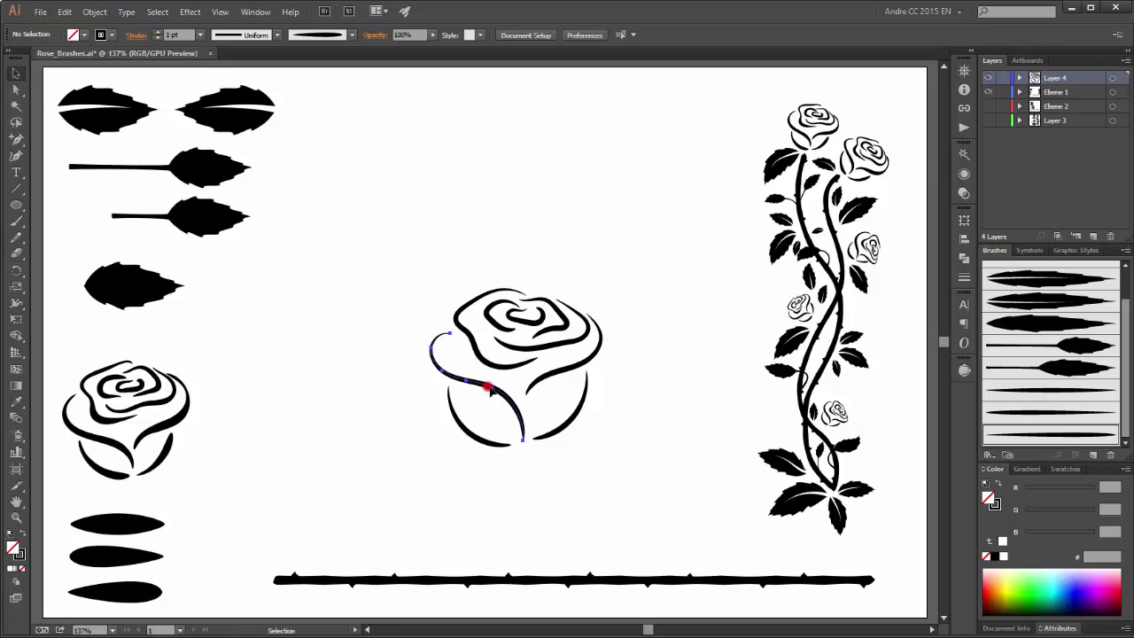
pyautogui.keyDown('shift'); pyautogui.click(570, 370); pyautogui.keyUp('shift')
pyautogui.click(170, 34)
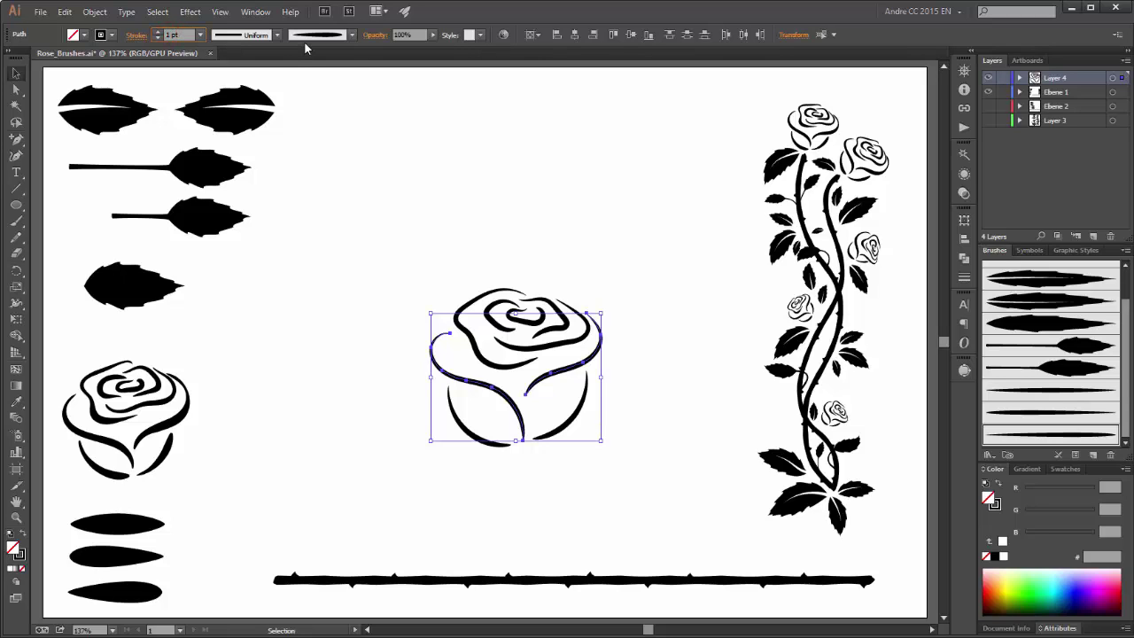
pyautogui.write('1.3')
pyautogui.press('Return')
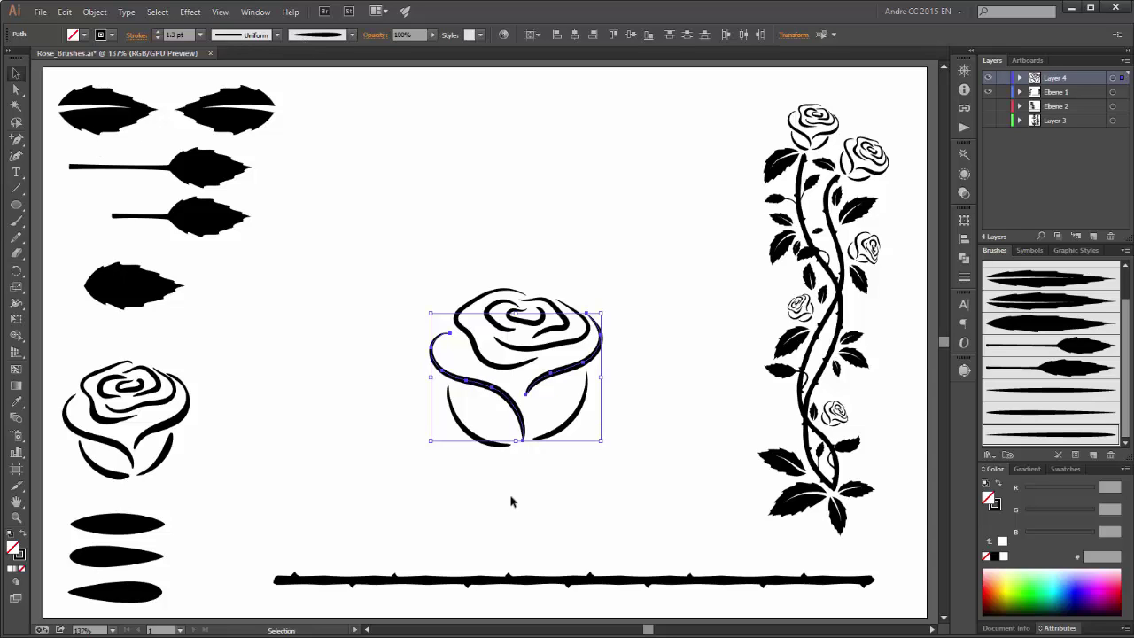
# Set the stroke weight of the rose's two curved lower petal lines to 1.5 pt
pyautogui.click(494, 443)
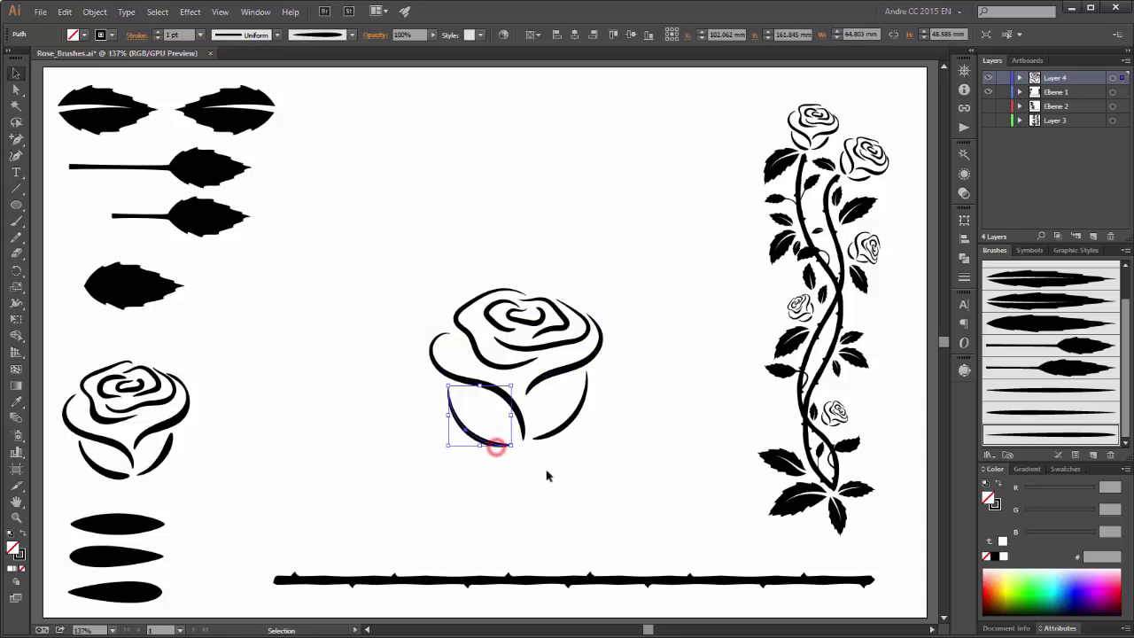
pyautogui.keyDown('shift'); pyautogui.click(557, 425); pyautogui.keyUp('shift')
pyautogui.click(171, 34)
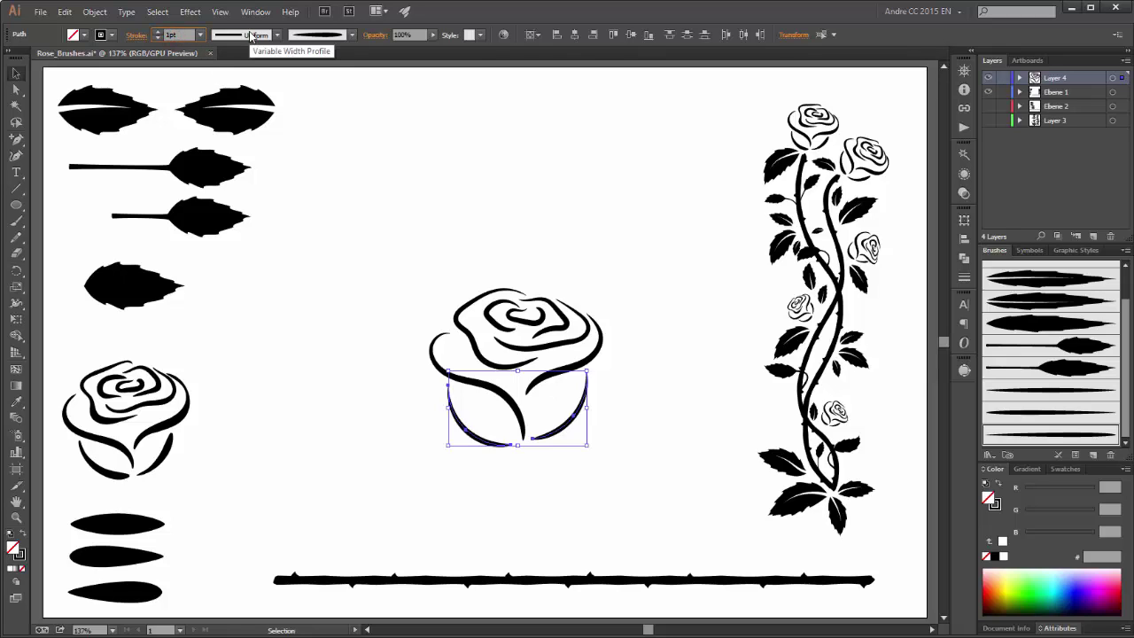
pyautogui.press('Return')
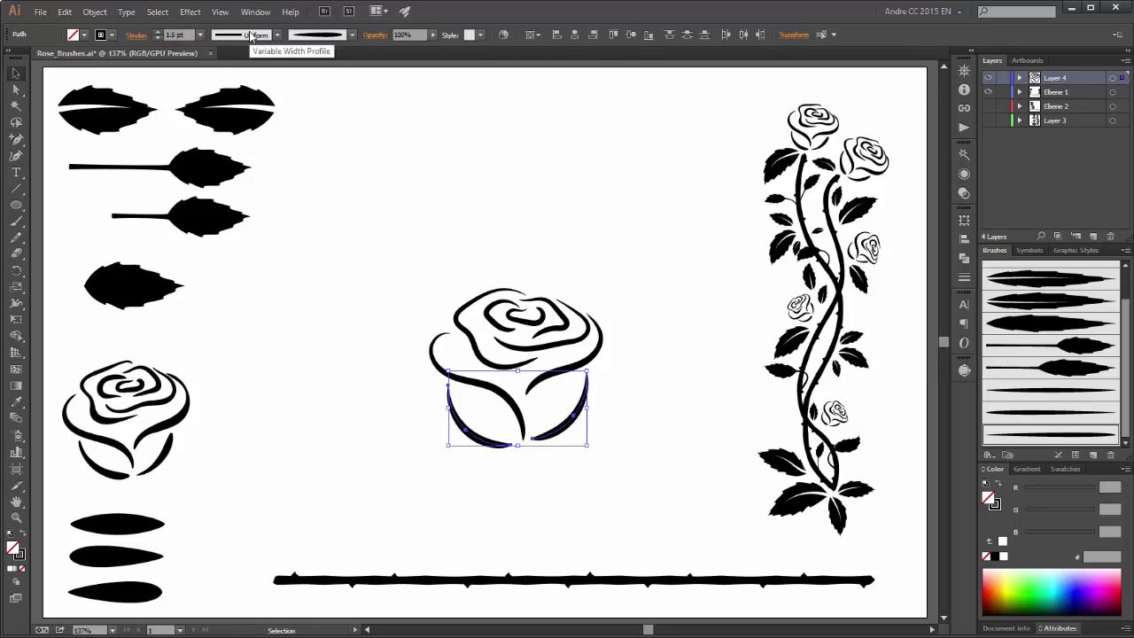
pyautogui.click(582, 236)
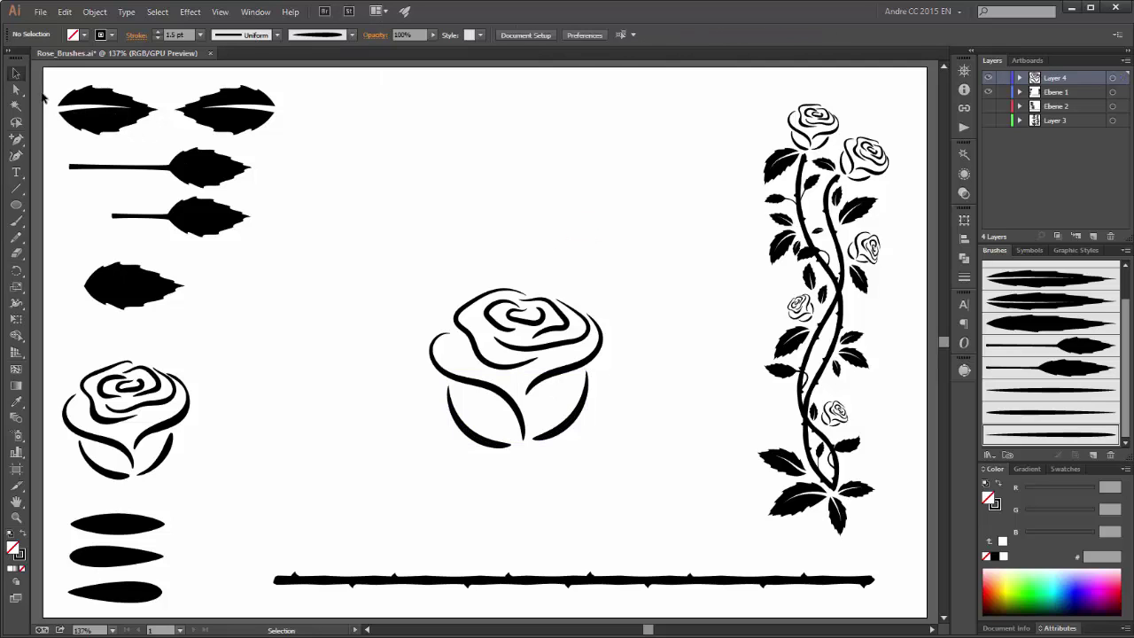
# Expand the appearance of all brush strokes that make up the newly painted rose
pyautogui.moveTo(381, 259); pyautogui.dragTo(645, 498)
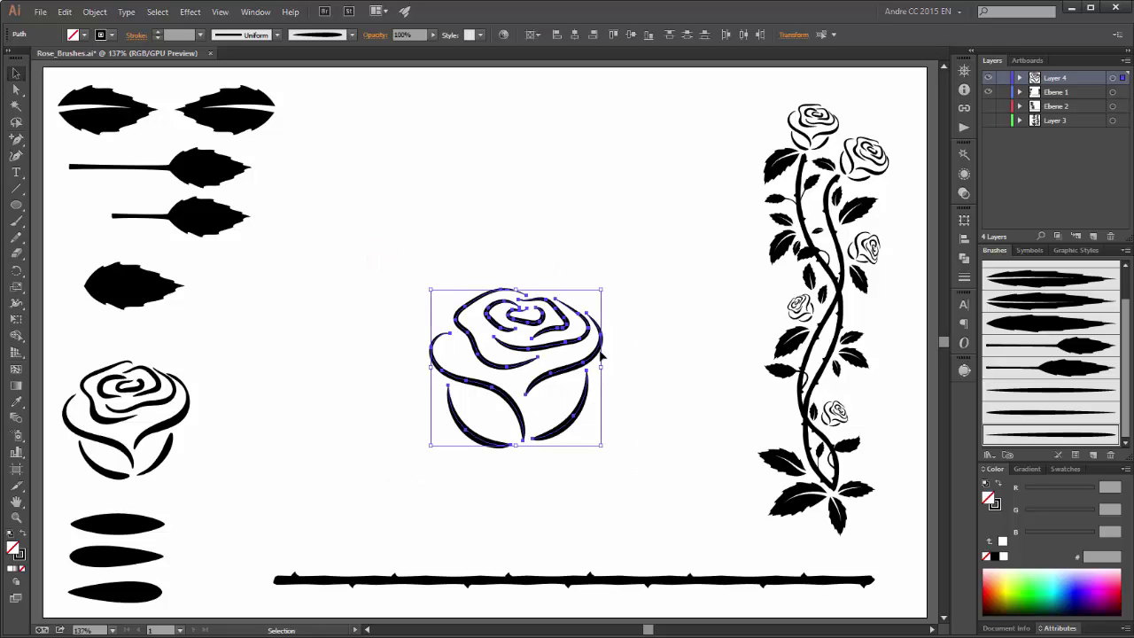
pyautogui.click(94, 11)
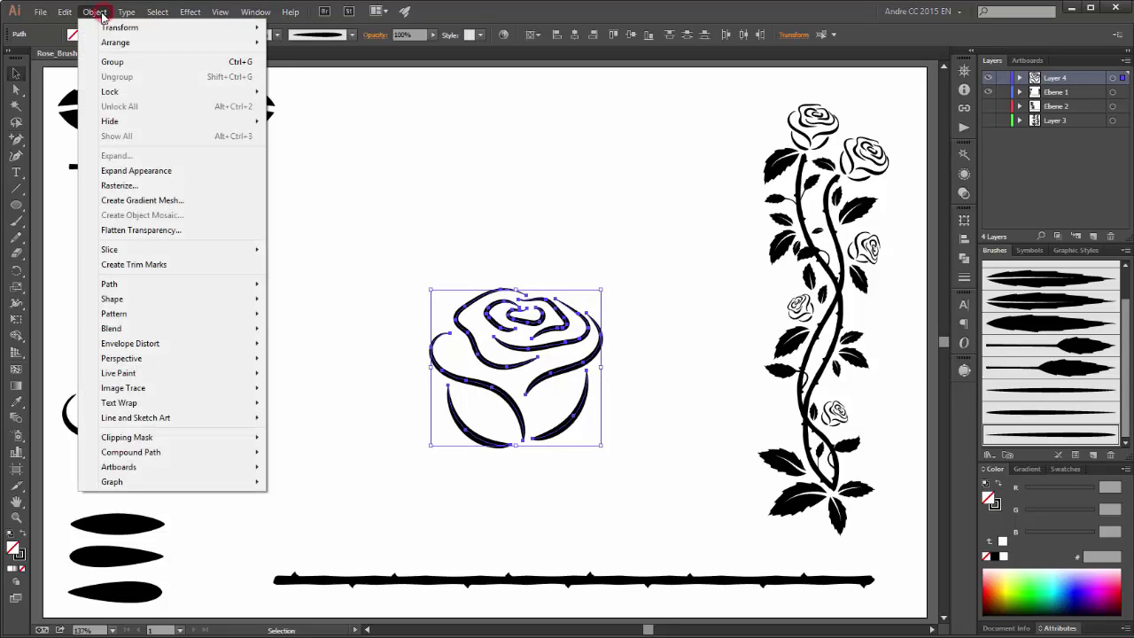
pyautogui.click(138, 171)
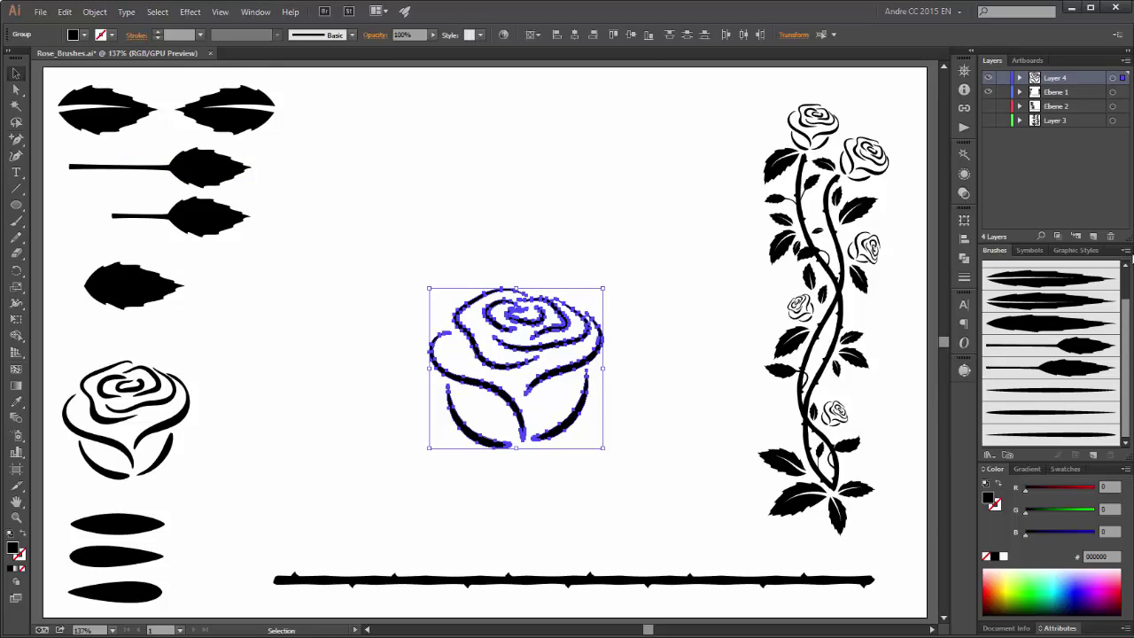
# Create an art brush from the expanded rose, scaled proportionately and with Tints colorization
pyautogui.click(1127, 253)
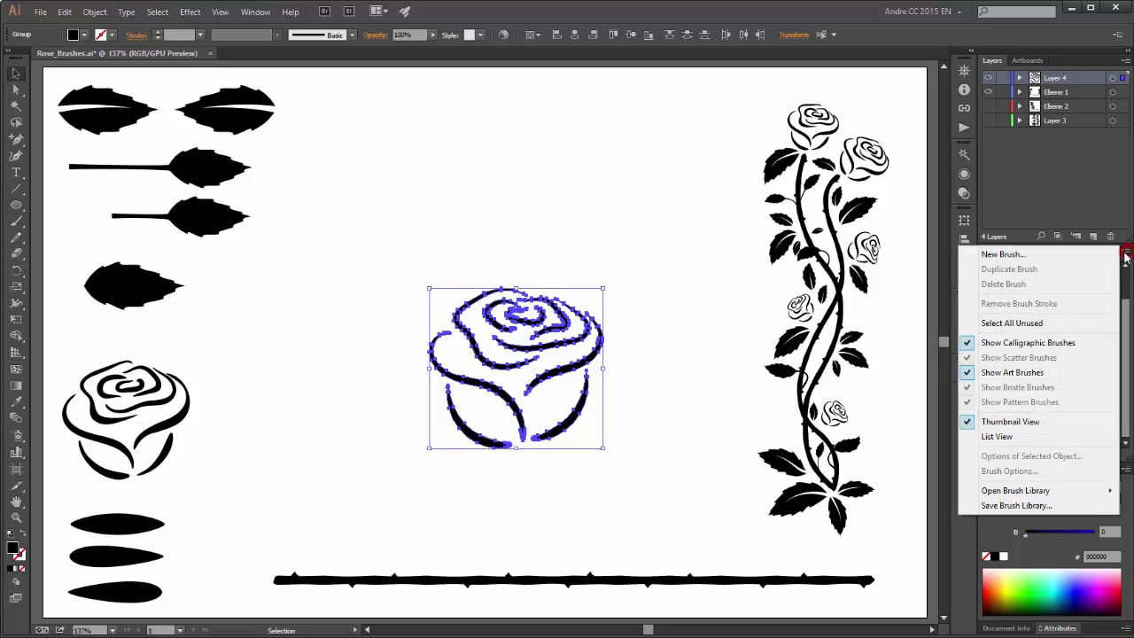
pyautogui.click(1012, 257)
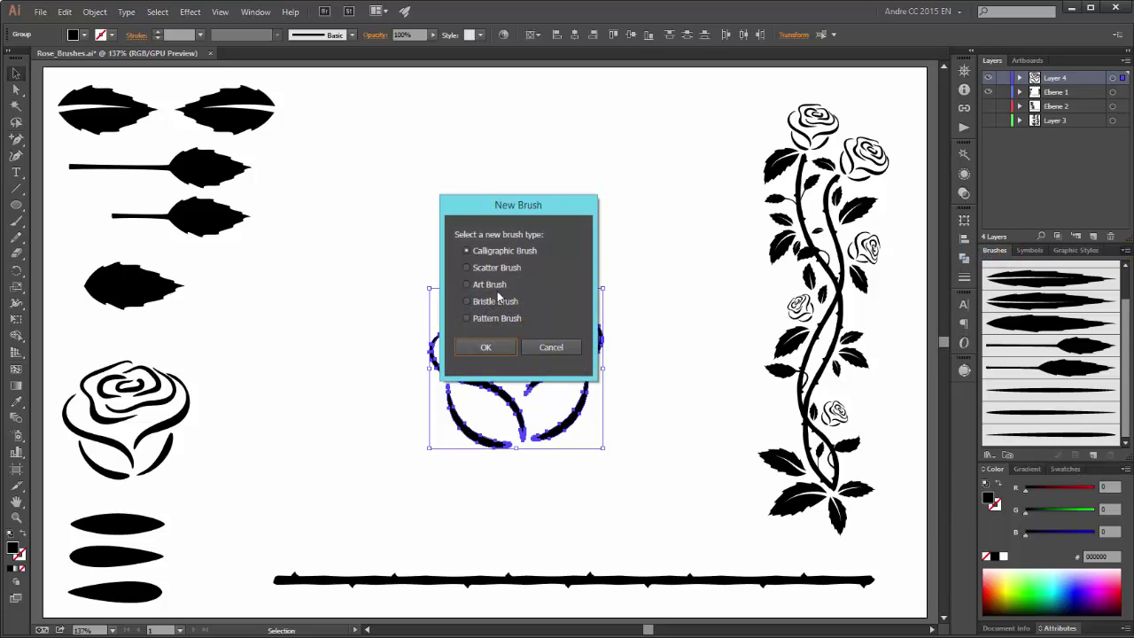
pyautogui.click(483, 286)
pyautogui.click(483, 347)
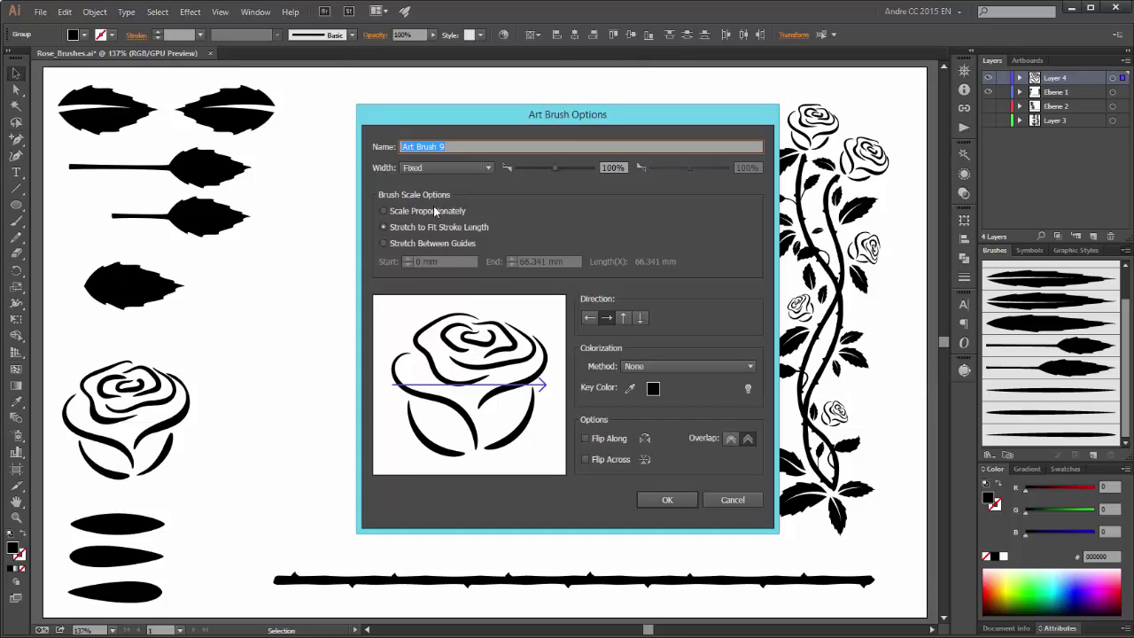
pyautogui.click(427, 213)
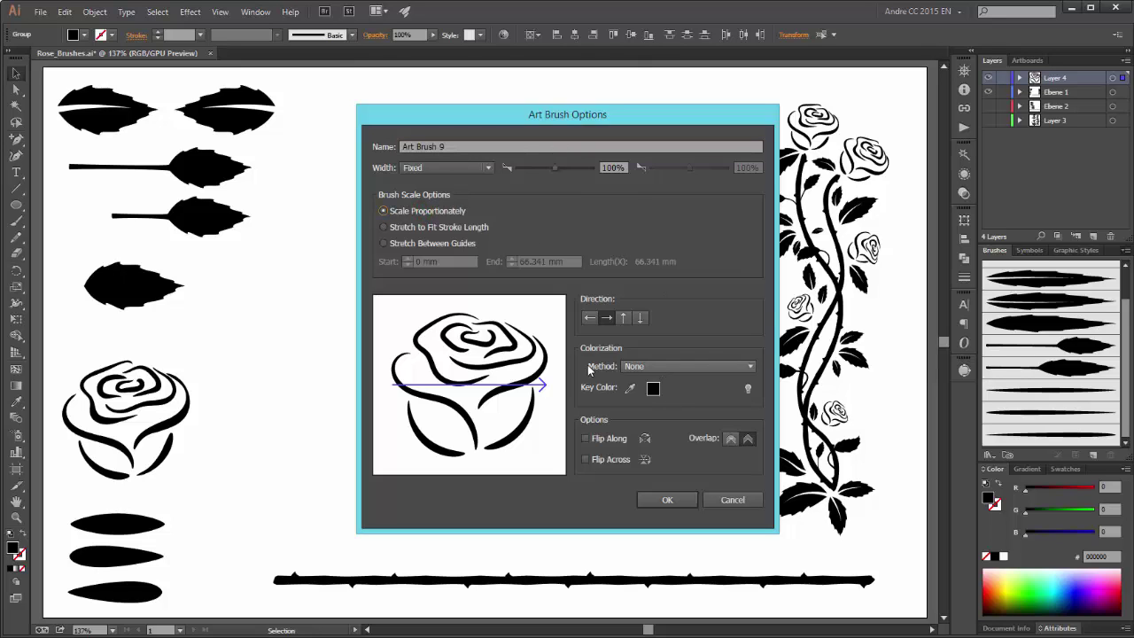
pyautogui.click(659, 367)
pyautogui.click(663, 393)
pyautogui.click(665, 500)
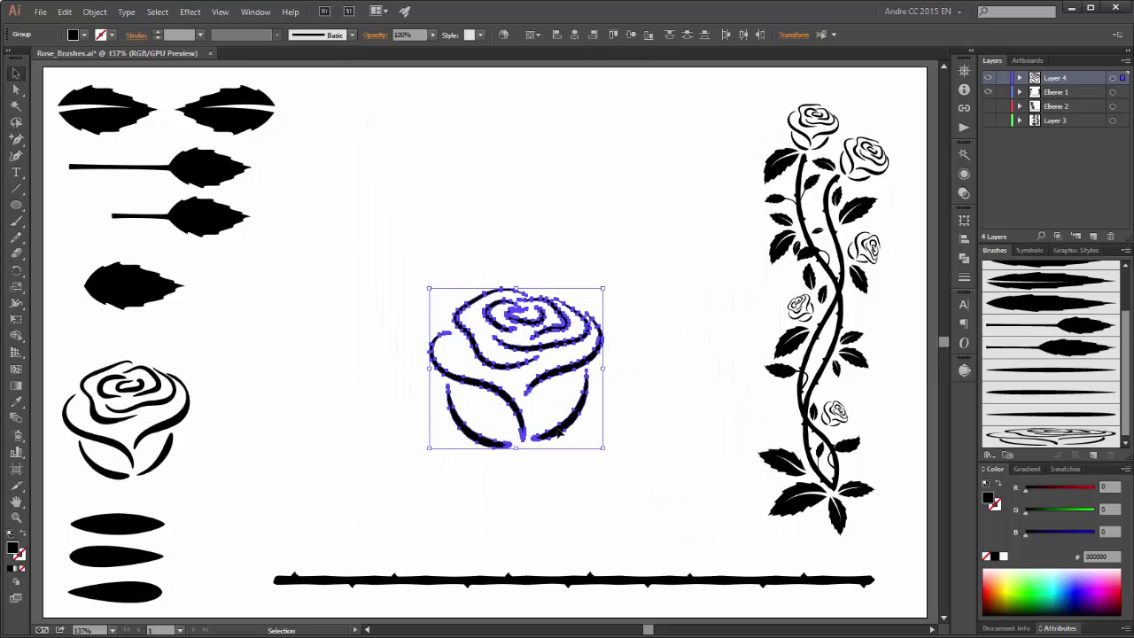
# Replace the old rose drawing between the plain leaf and the tapered shapes with the new rose, reduced to fit
pyautogui.moveTo(565, 427); pyautogui.dragTo(434, 454)
pyautogui.moveTo(230, 356); pyautogui.dragTo(79, 480)
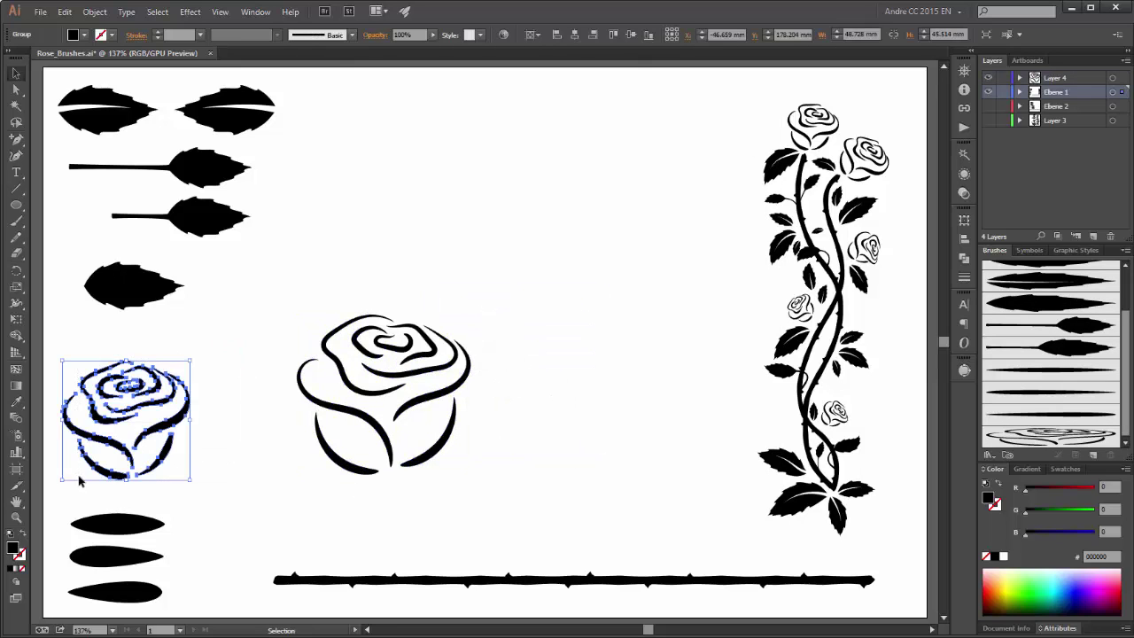
pyautogui.press('Delete')
pyautogui.moveTo(265, 306); pyautogui.dragTo(205, 461)
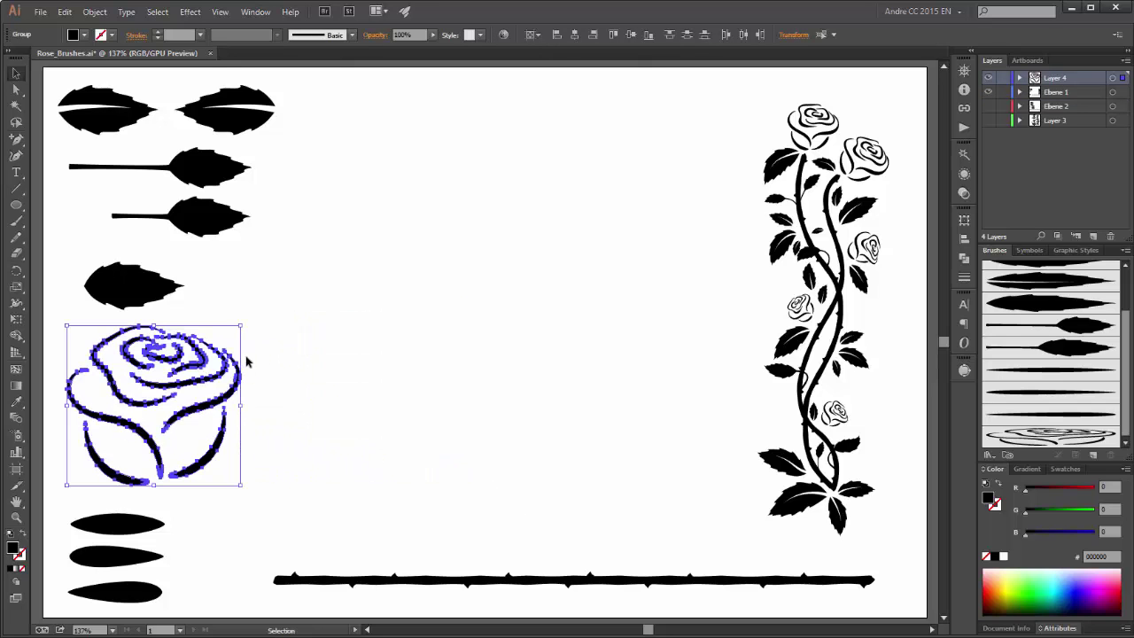
pyautogui.moveTo(239, 326); pyautogui.dragTo(209, 355)
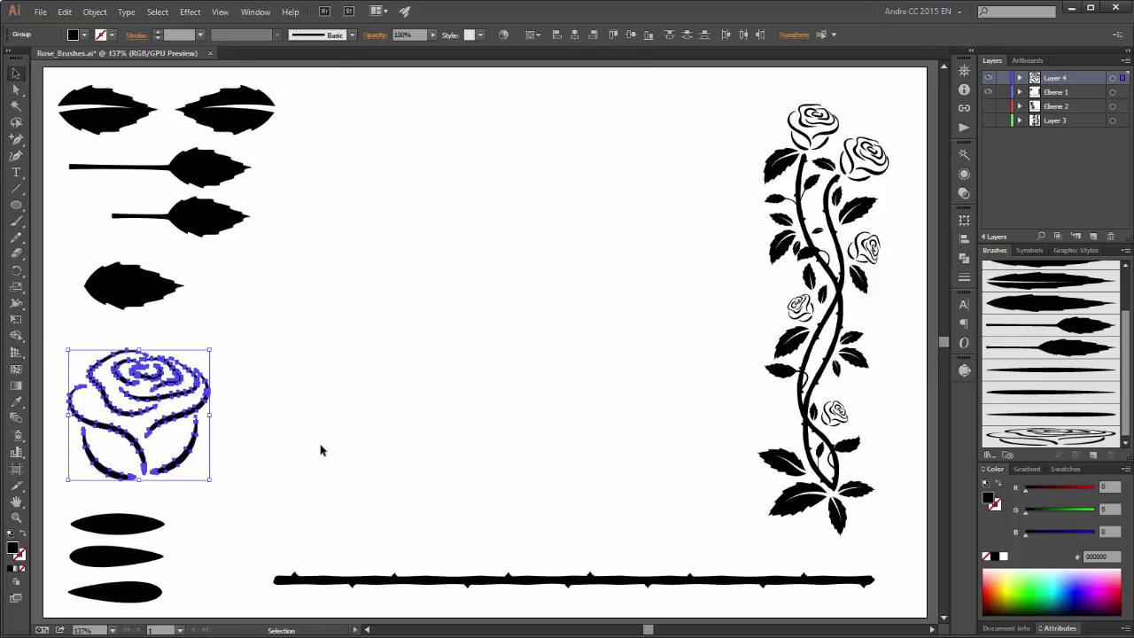
pyautogui.click(598, 499)
# Paint a test rose in the middle of the artboard with the new rose art brush and a 1 pt black stroke
pyautogui.press('d')
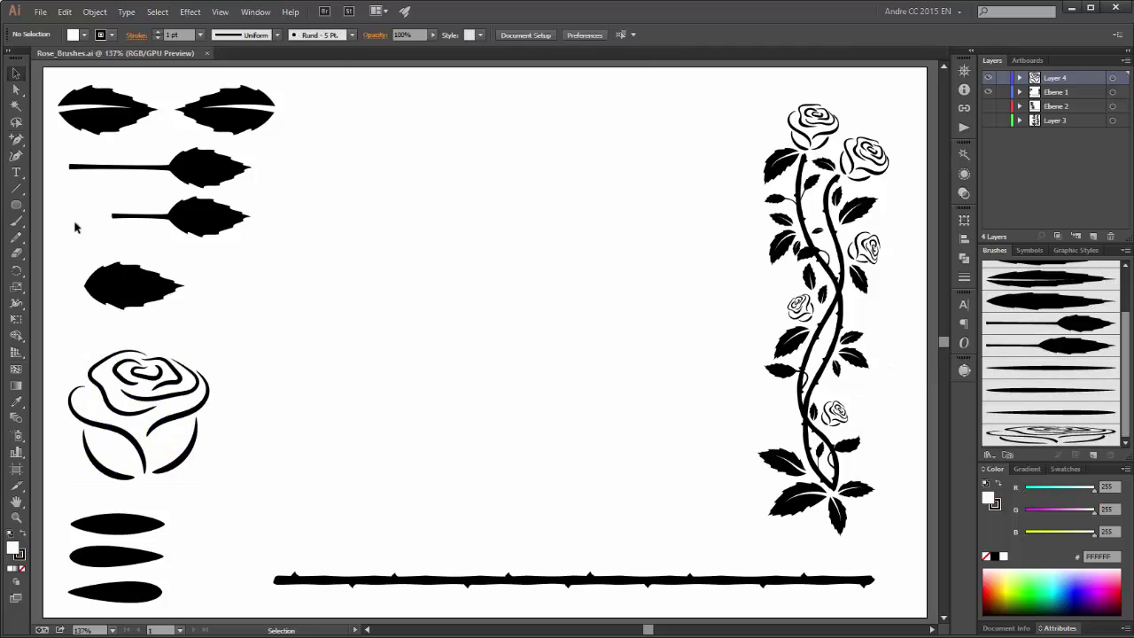
pyautogui.click(15, 221)
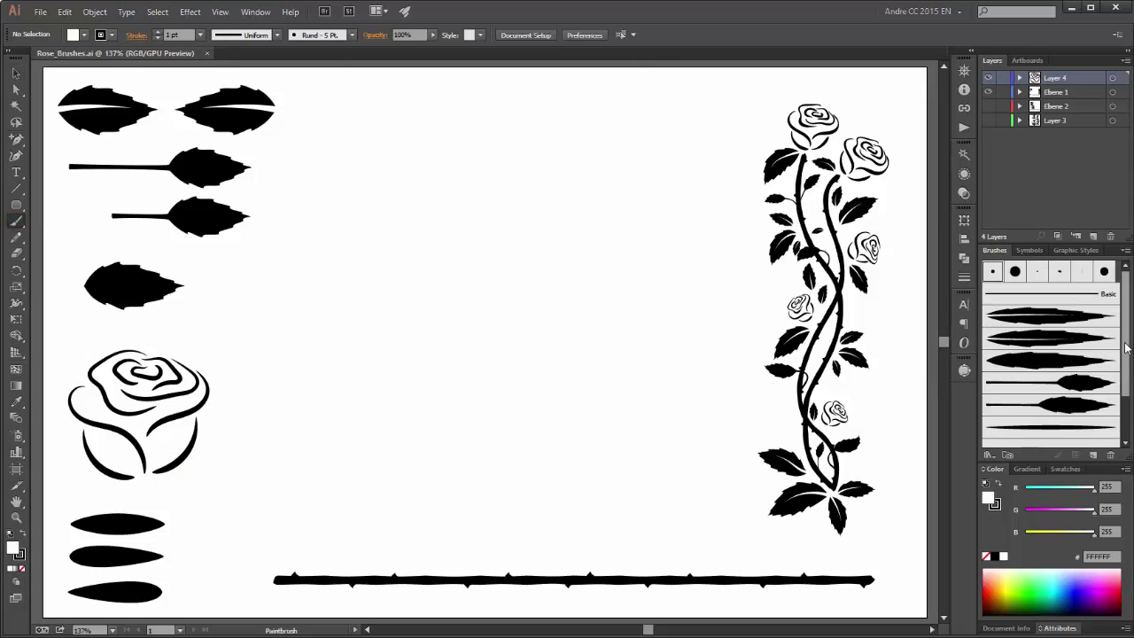
pyautogui.moveTo(1123, 351); pyautogui.dragTo(1122, 417)
pyautogui.click(1050, 434)
pyautogui.moveTo(487, 391); pyautogui.dragTo(515, 298)
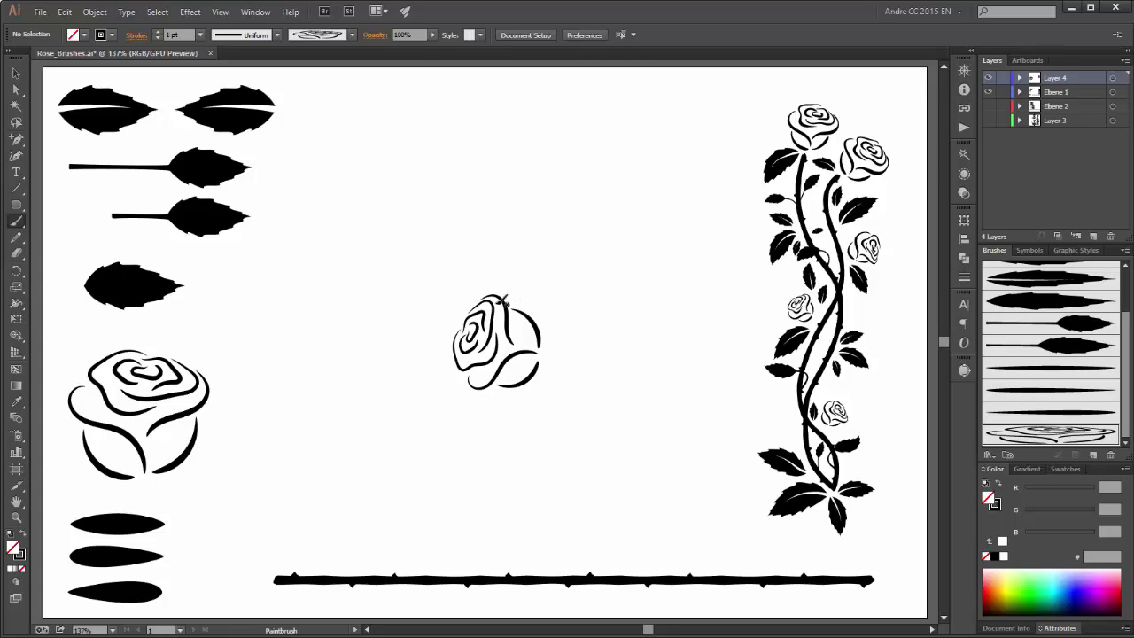
# Change the rose art brush's direction to point upward and apply the change to the existing strokes
pyautogui.doubleClick(1057, 434)
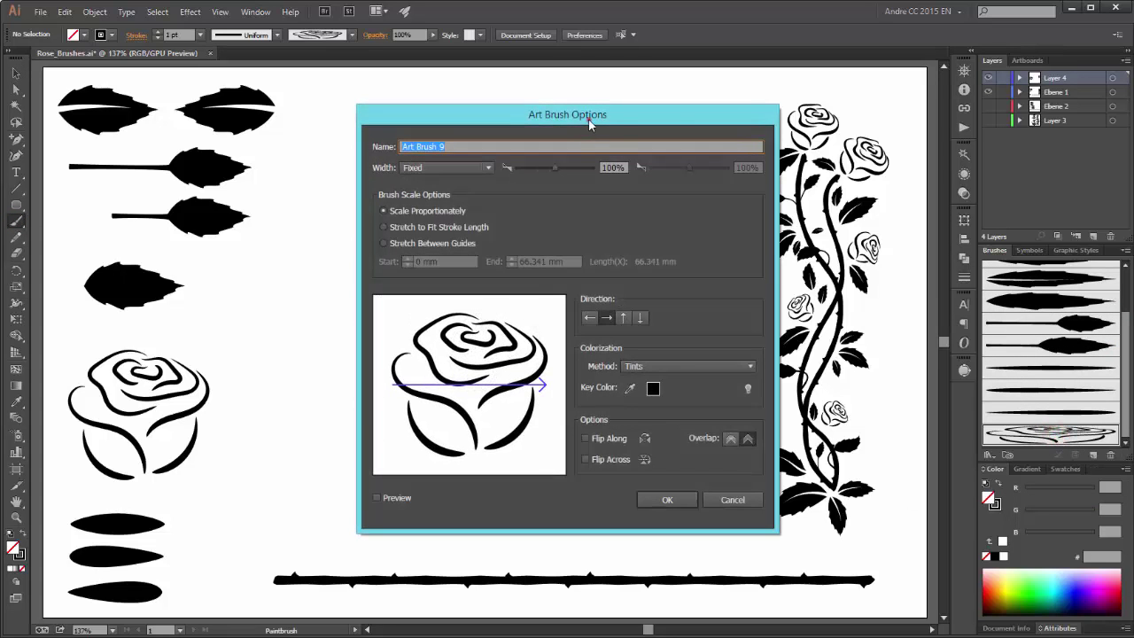
pyautogui.moveTo(588, 120); pyautogui.dragTo(842, 124)
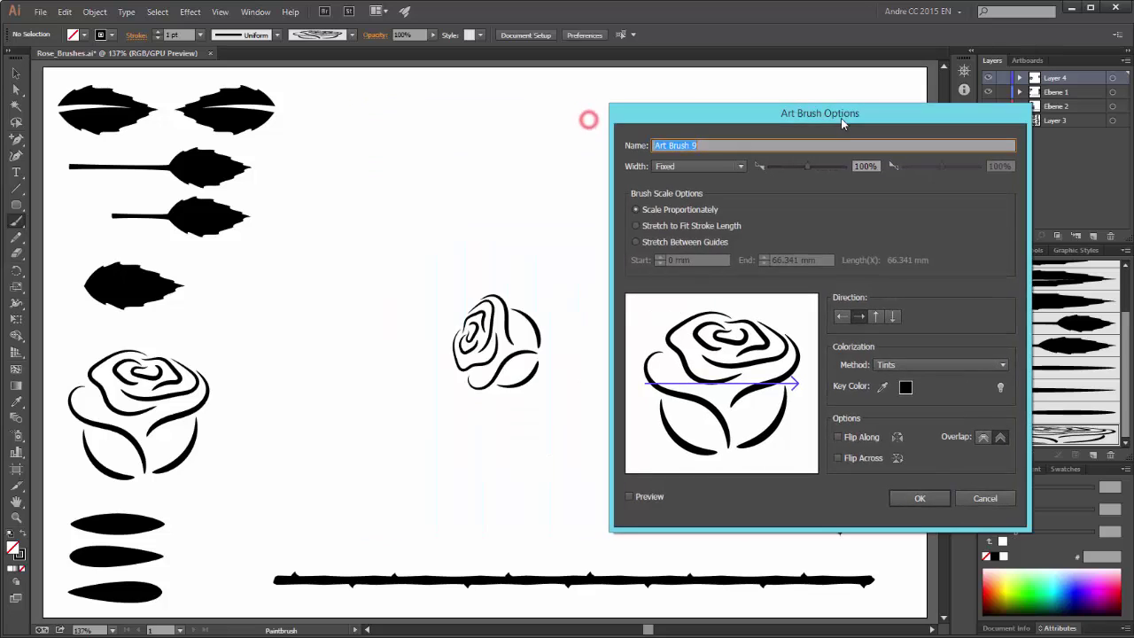
pyautogui.click(875, 318)
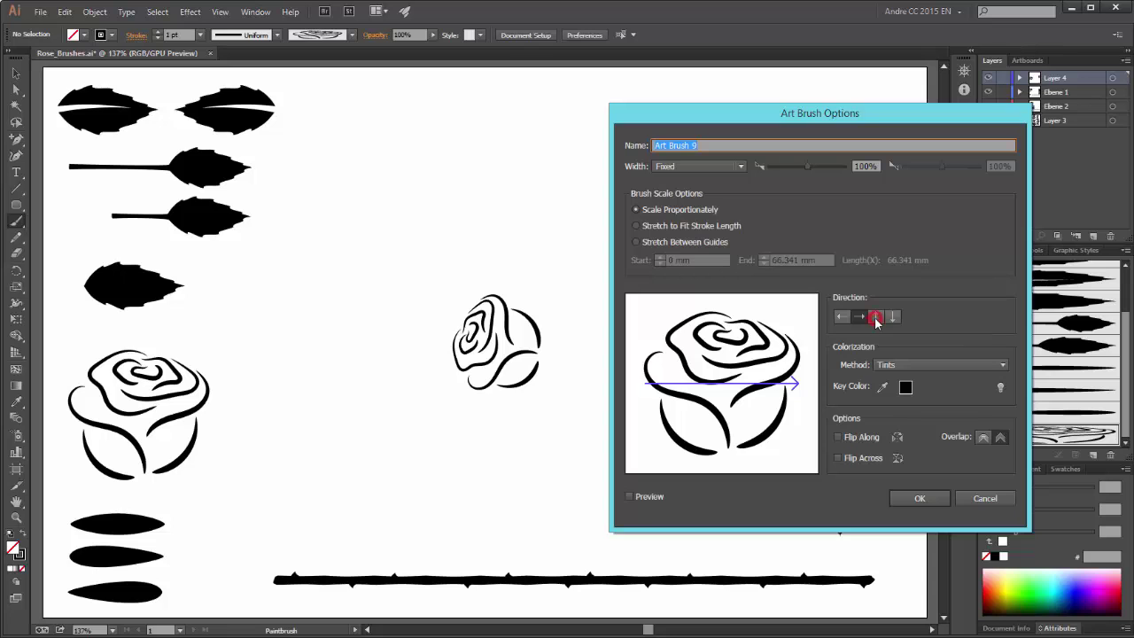
pyautogui.click(907, 498)
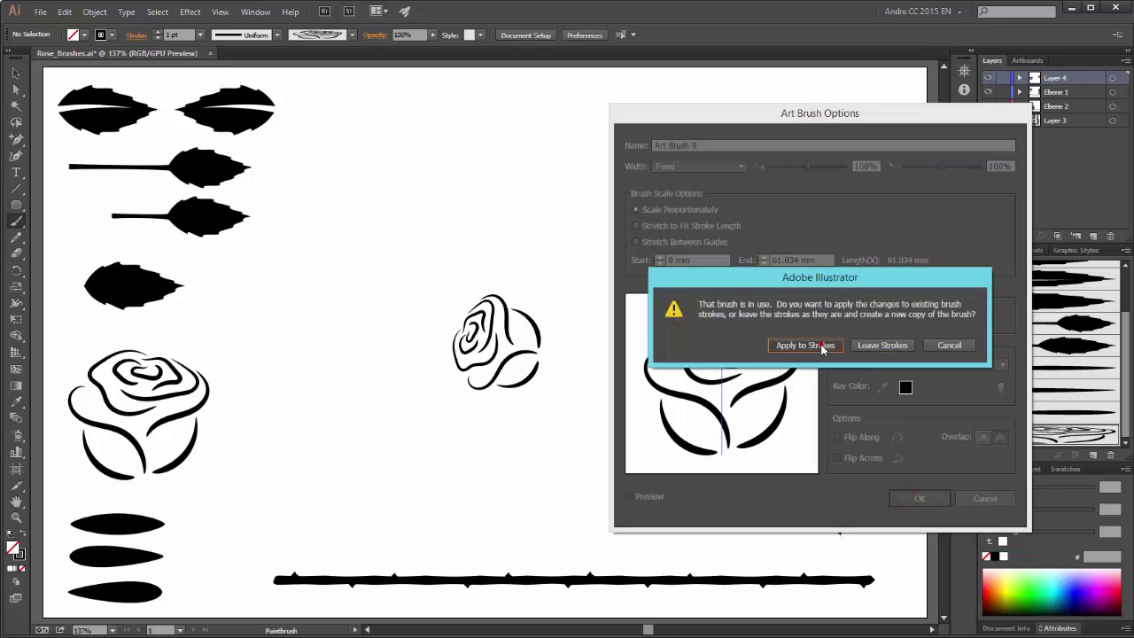
pyautogui.click(804, 345)
# Paint more test roses of different sizes and angles around the first one with the rose brush
pyautogui.moveTo(591, 415)
pyautogui.mouseDown()
pyautogui.moveTo(618, 421)
pyautogui.moveTo(575, 348)
pyautogui.moveTo(618, 308)
pyautogui.mouseUp()
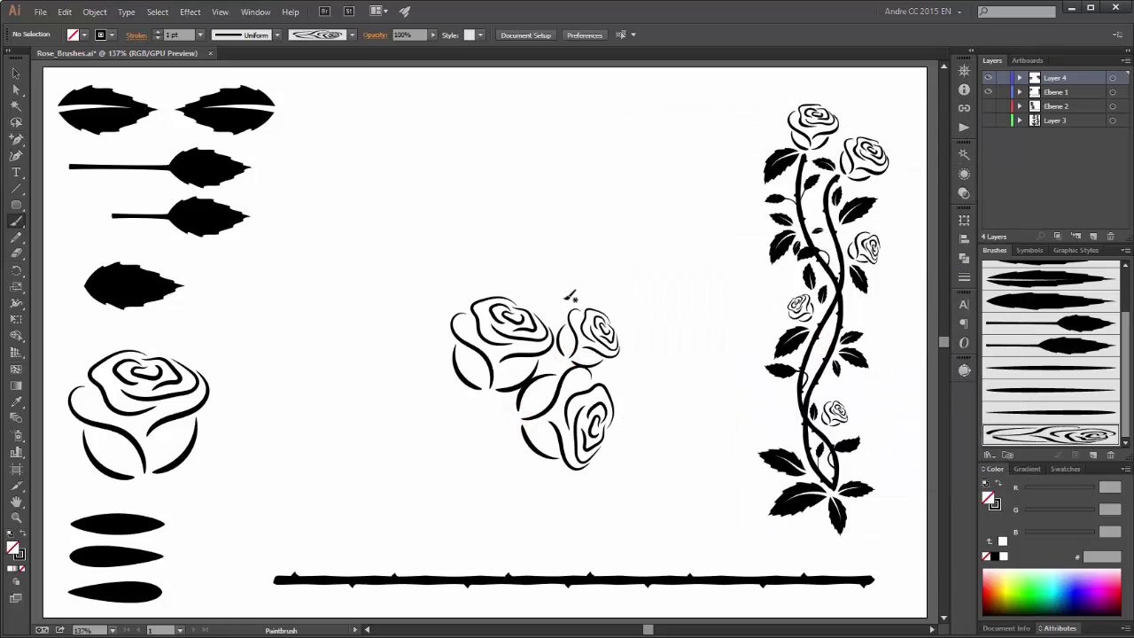
pyautogui.moveTo(562, 247); pyautogui.dragTo(561, 245)
pyautogui.moveTo(596, 292); pyautogui.dragTo(647, 258)
pyautogui.moveTo(630, 315)
pyautogui.mouseDown()
pyautogui.moveTo(660, 319)
pyautogui.moveTo(681, 303)
pyautogui.moveTo(688, 259)
pyautogui.moveTo(654, 241)
pyautogui.moveTo(653, 216)
pyautogui.mouseUp()
# Delete all the test roses from the middle of the artboard
pyautogui.click(16, 73)
pyautogui.moveTo(419, 166)
pyautogui.mouseDown()
pyautogui.moveTo(481, 253)
pyautogui.moveTo(696, 485)
pyautogui.moveTo(691, 495)
pyautogui.mouseUp()
pyautogui.press('Delete')
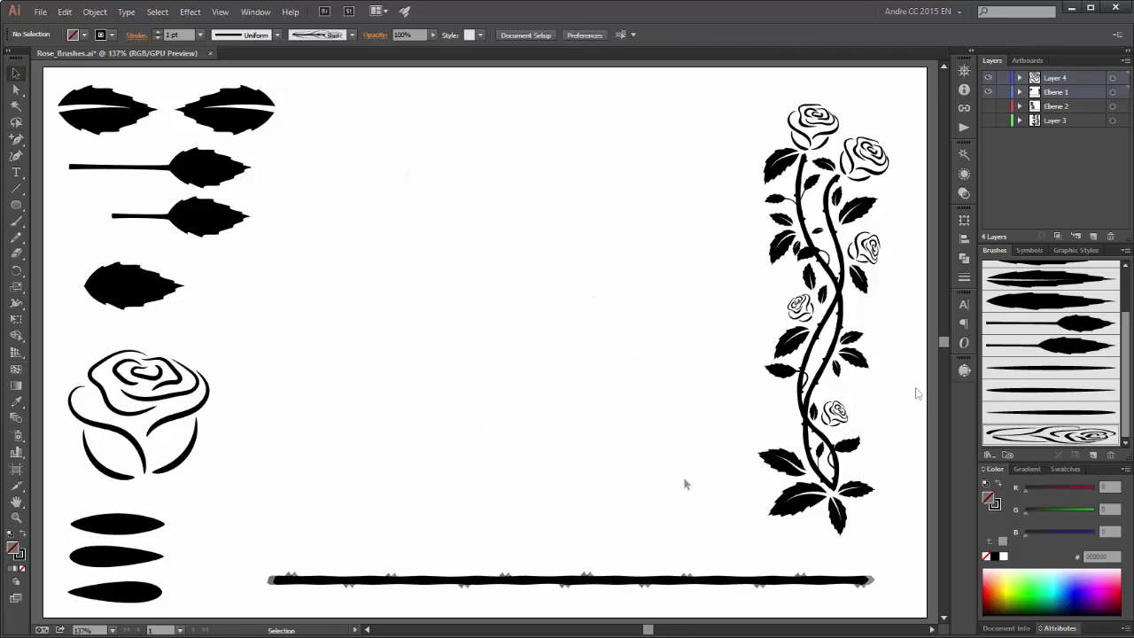
# Nudge the existing thorny stem aside and draw a thin black rounded rectangle, about 189.5 by 3.6 mm, across the middle of the artboard
pyautogui.moveTo(595, 586); pyautogui.dragTo(567, 591)
pyautogui.click(447, 375)
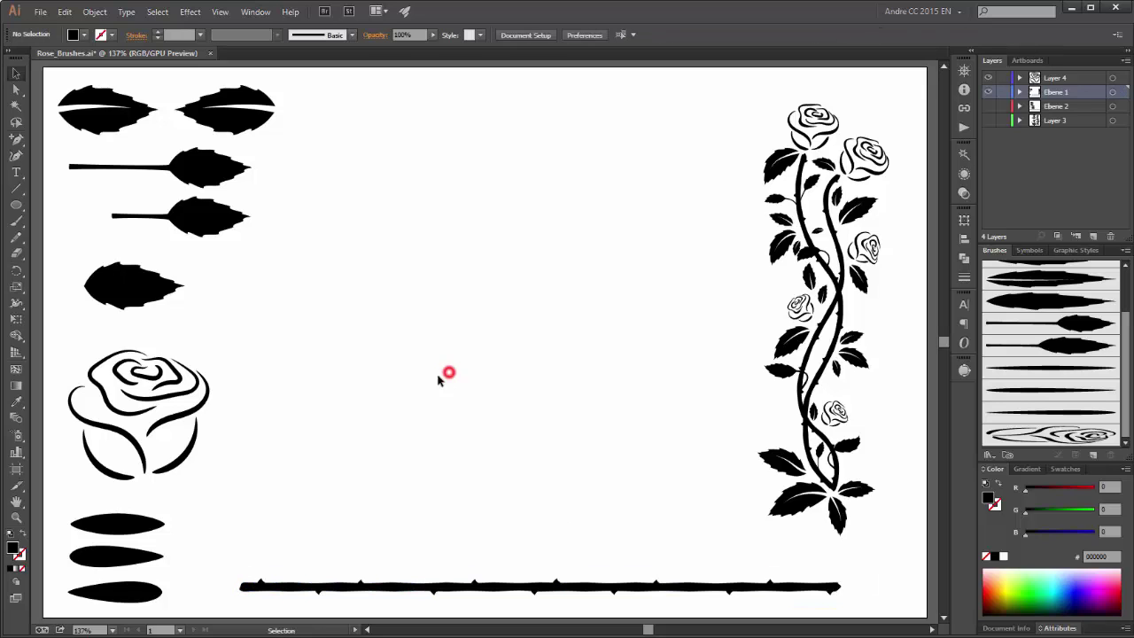
pyautogui.click(18, 205)
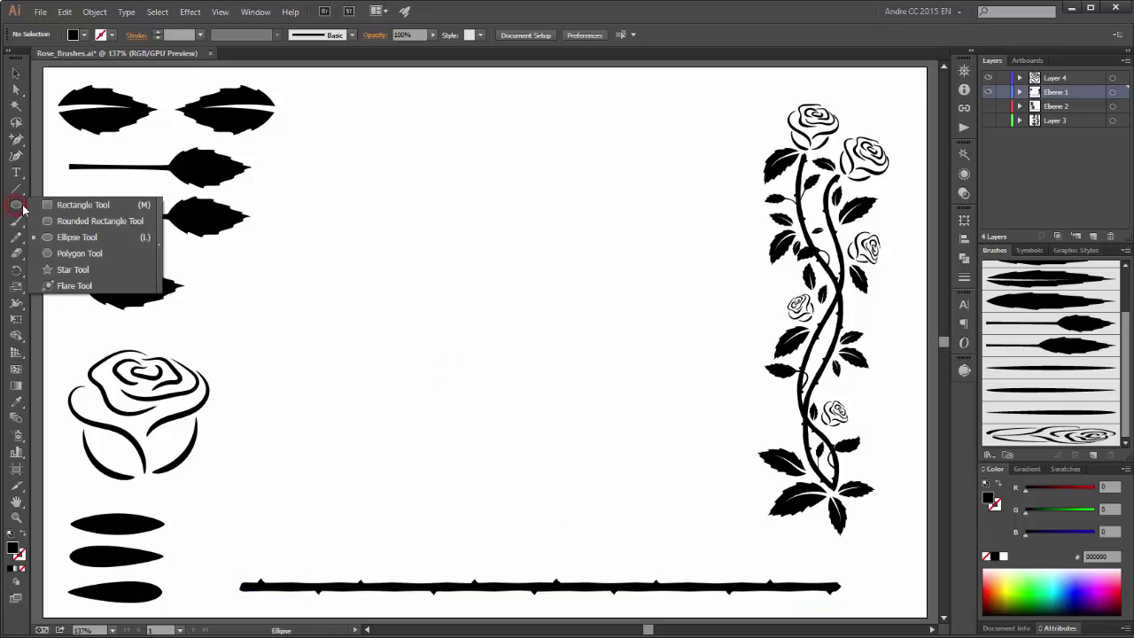
pyautogui.click(88, 221)
pyautogui.moveTo(248, 306); pyautogui.dragTo(743, 315)
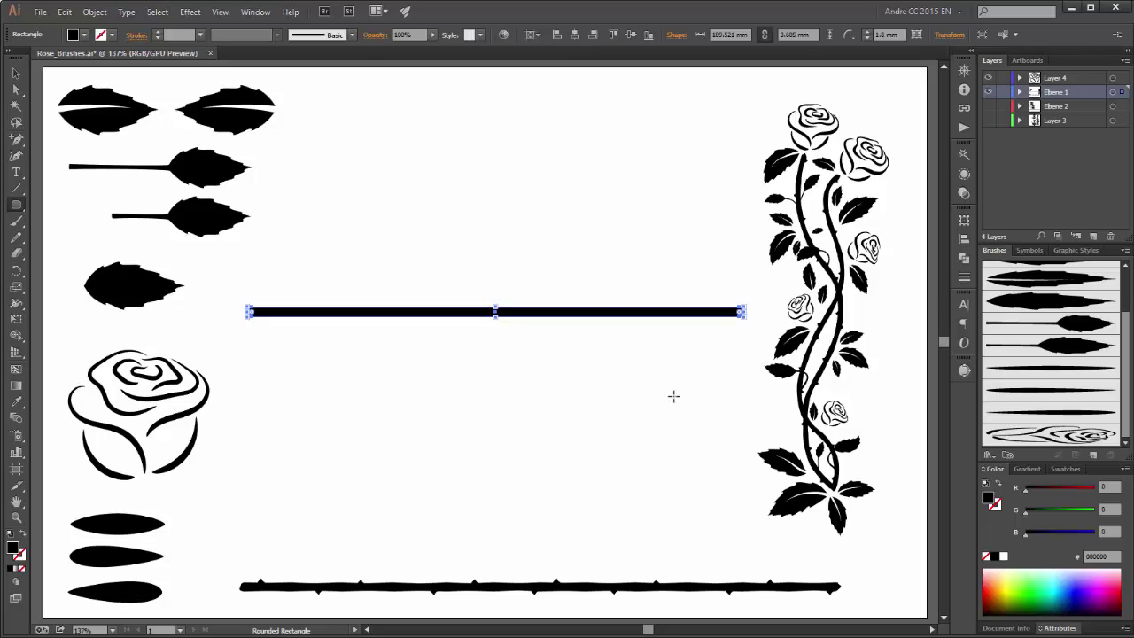
# Set up the Eraser tool with a 0° angle, 20% roundness and 112 pt size
pyautogui.click(15, 256)
pyautogui.doubleClick(15, 256)
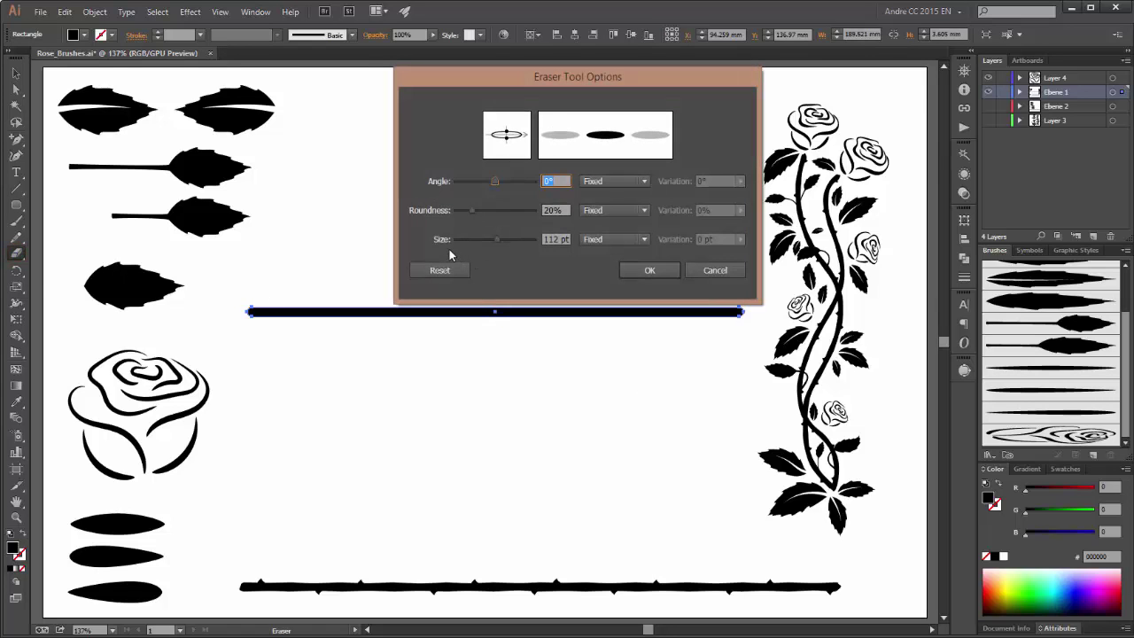
pyautogui.moveTo(528, 86)
pyautogui.mouseDown()
pyautogui.moveTo(532, 100)
pyautogui.moveTo(480, 97)
pyautogui.mouseUp()
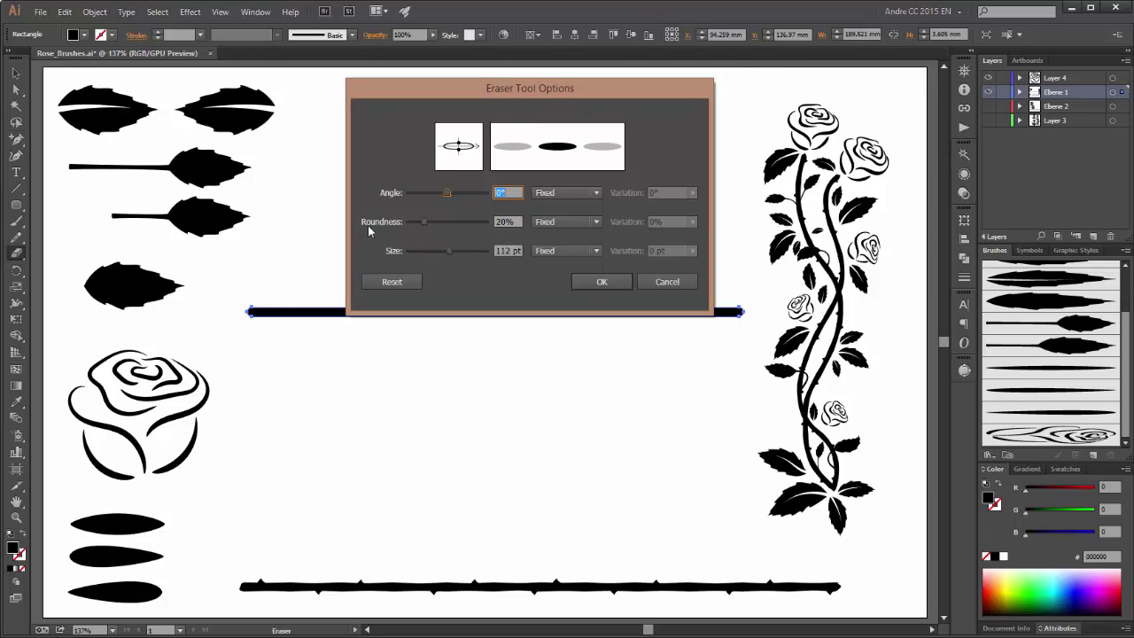
pyautogui.click(595, 282)
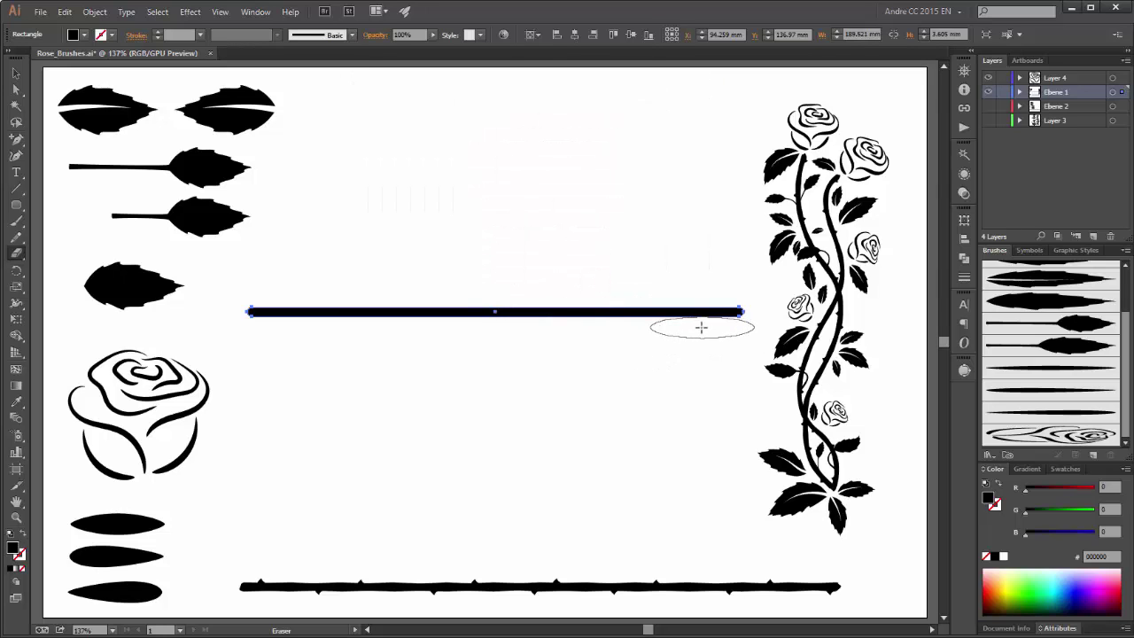
# Erase shallow, irregular dents along the lower and upper edges of the long black bar
pyautogui.click(622, 326)
pyautogui.moveTo(623, 325); pyautogui.dragTo(375, 331)
pyautogui.click(304, 325)
pyautogui.click(278, 299)
pyautogui.click(371, 295)
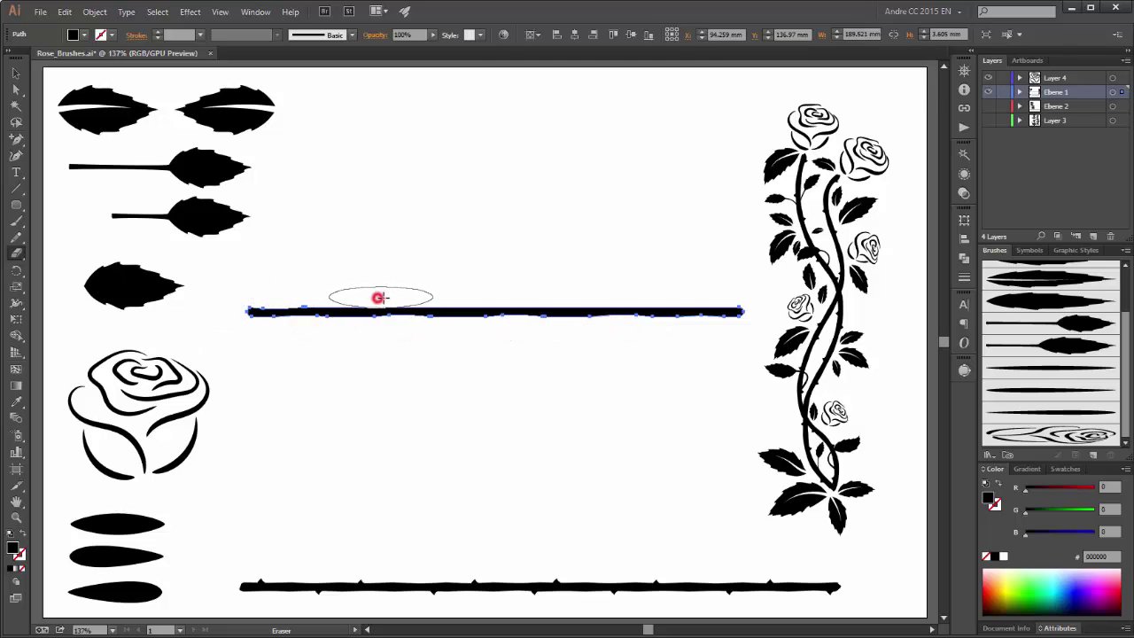
pyautogui.click(497, 298)
pyautogui.click(587, 296)
pyautogui.click(673, 298)
# Deselect the bar and refine its wavy outline up close by erasing further shallow dents along both edges
pyautogui.keyDown('ctrl'); pyautogui.click(491, 357); pyautogui.keyUp('ctrl')
pyautogui.keyDown('ctrl'); pyautogui.click(351, 316); pyautogui.keyUp('ctrl')
pyautogui.click(510, 394)
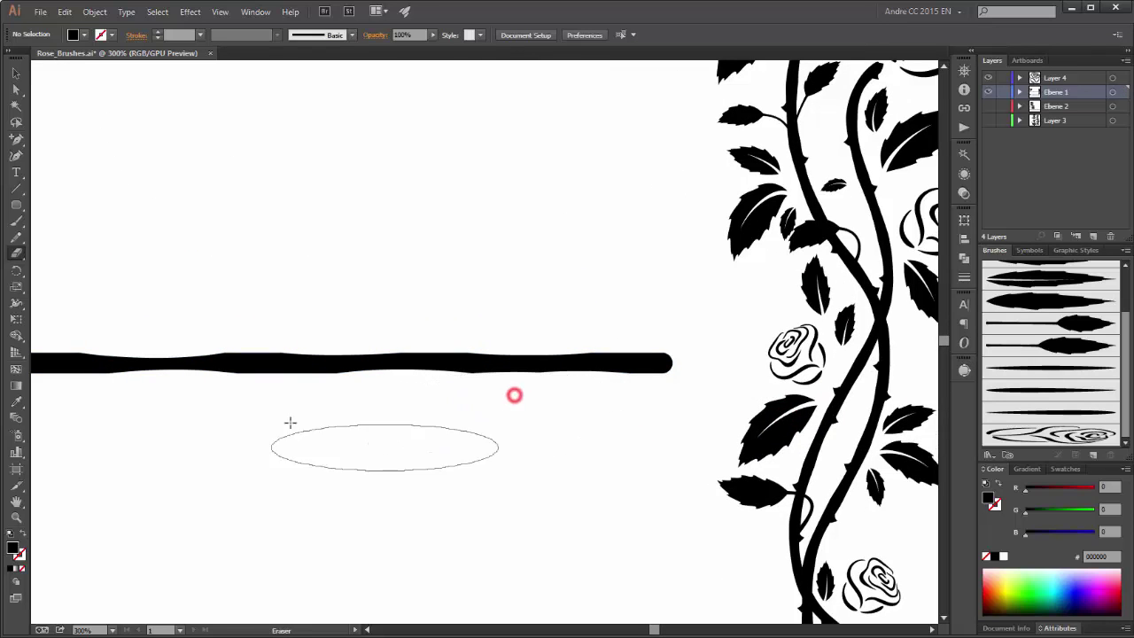
pyautogui.click(321, 395)
pyautogui.click(345, 396)
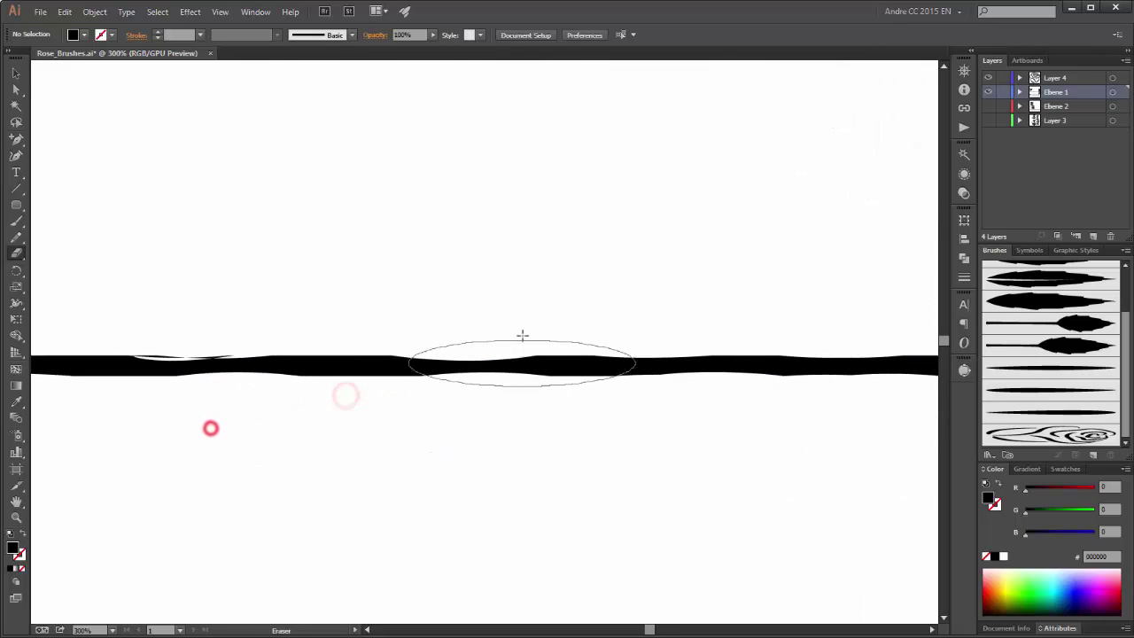
pyautogui.click(379, 334)
pyautogui.click(222, 329)
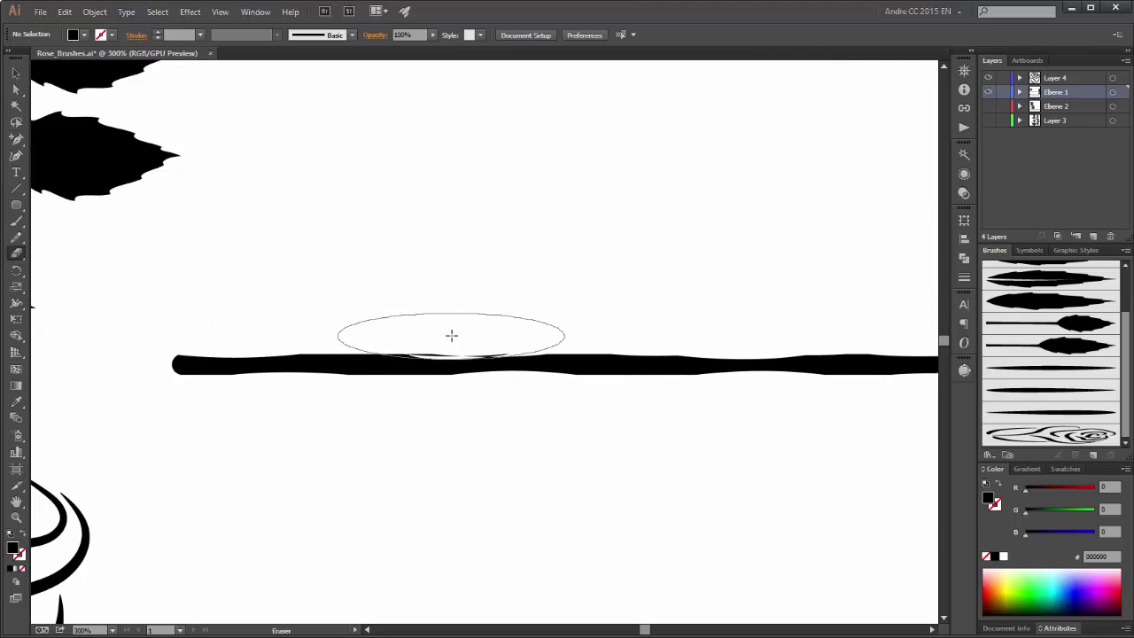
pyautogui.click(450, 331)
pyautogui.click(417, 333)
pyautogui.click(354, 398)
pyautogui.keyDown('ctrl'); pyautogui.keyDown('alt'); pyautogui.click(613, 468); pyautogui.keyUp('alt'); pyautogui.keyUp('ctrl')
pyautogui.keyDown('ctrl'); pyautogui.keyDown('alt'); pyautogui.click(614, 467); pyautogui.keyUp('alt'); pyautogui.keyUp('ctrl')
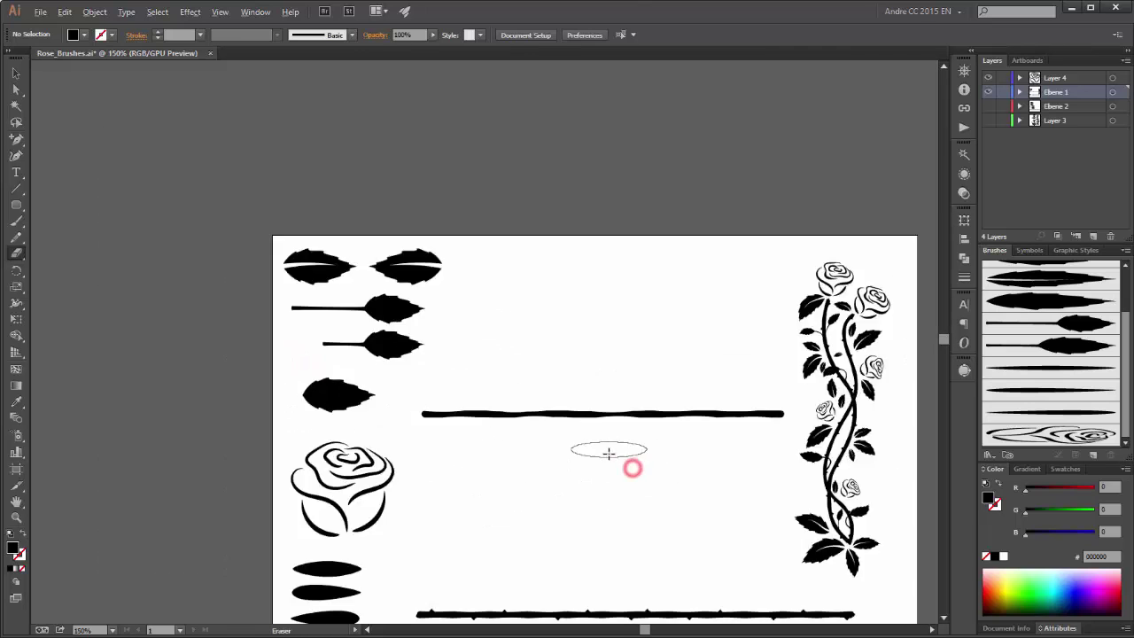
pyautogui.keyDown('ctrl'); pyautogui.click(620, 461); pyautogui.keyUp('ctrl')
pyautogui.click(604, 372)
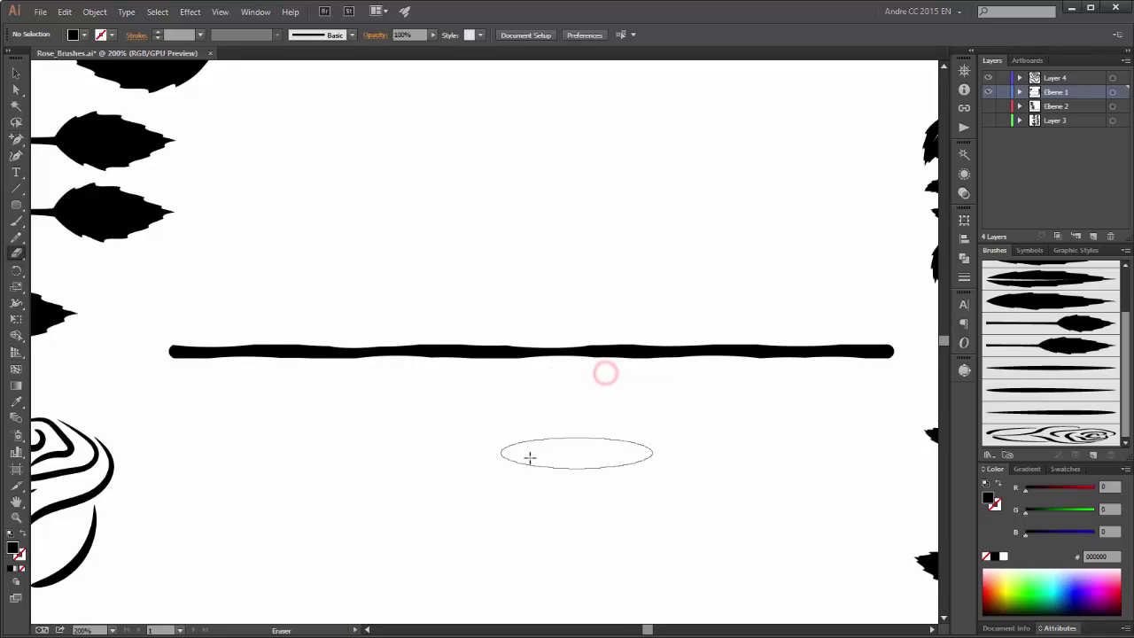
# Draw a small black ellipse, about 4.8 by 1.8 mm, just above the wavy bar
pyautogui.click(15, 205)
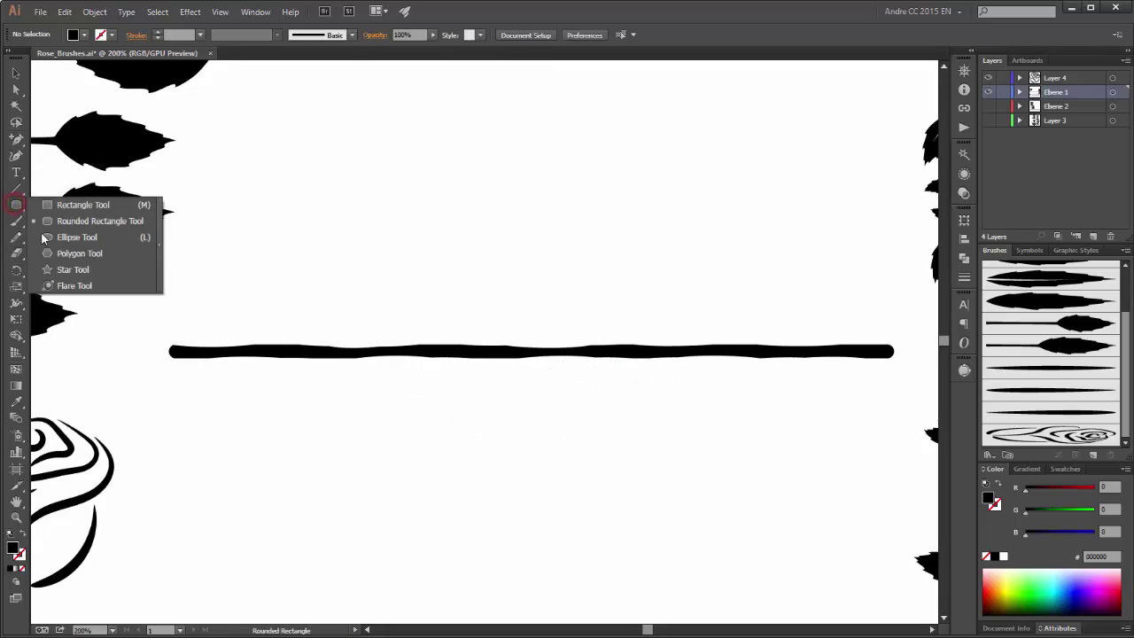
pyautogui.click(57, 235)
pyautogui.moveTo(269, 323); pyautogui.dragTo(285, 328)
pyautogui.scroll(2, 284, 321)
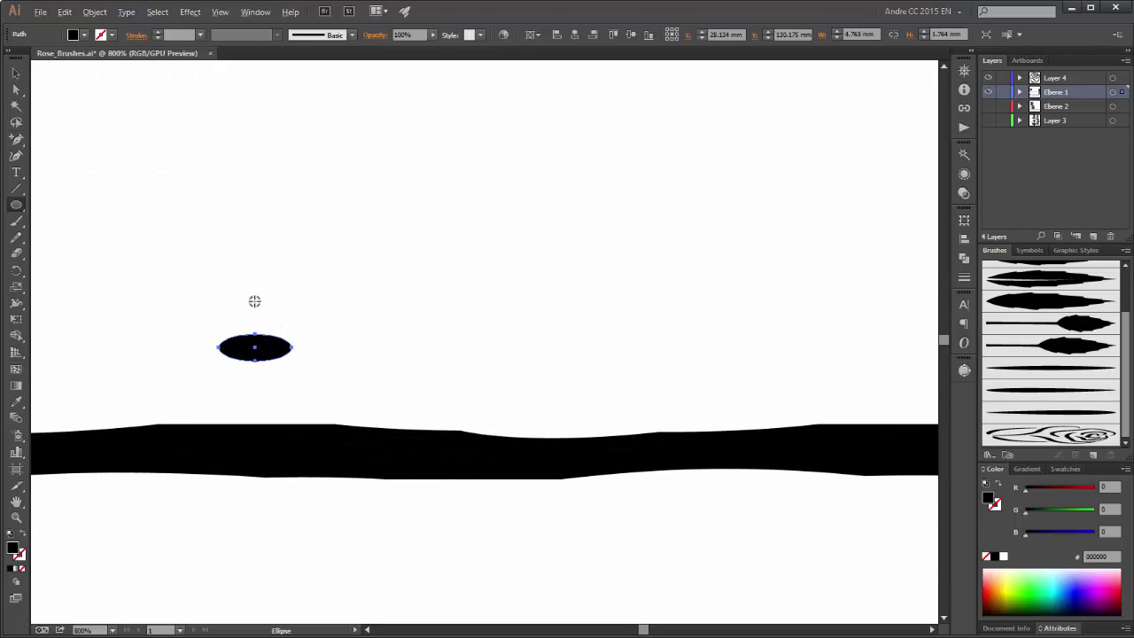
# Reshape the ellipse into a pointed thorn by raising its top anchor point and adjusting the handles, and scale it to about 3.4 by 2.8 mm
pyautogui.click(17, 91)
pyautogui.moveTo(254, 337); pyautogui.dragTo(257, 304)
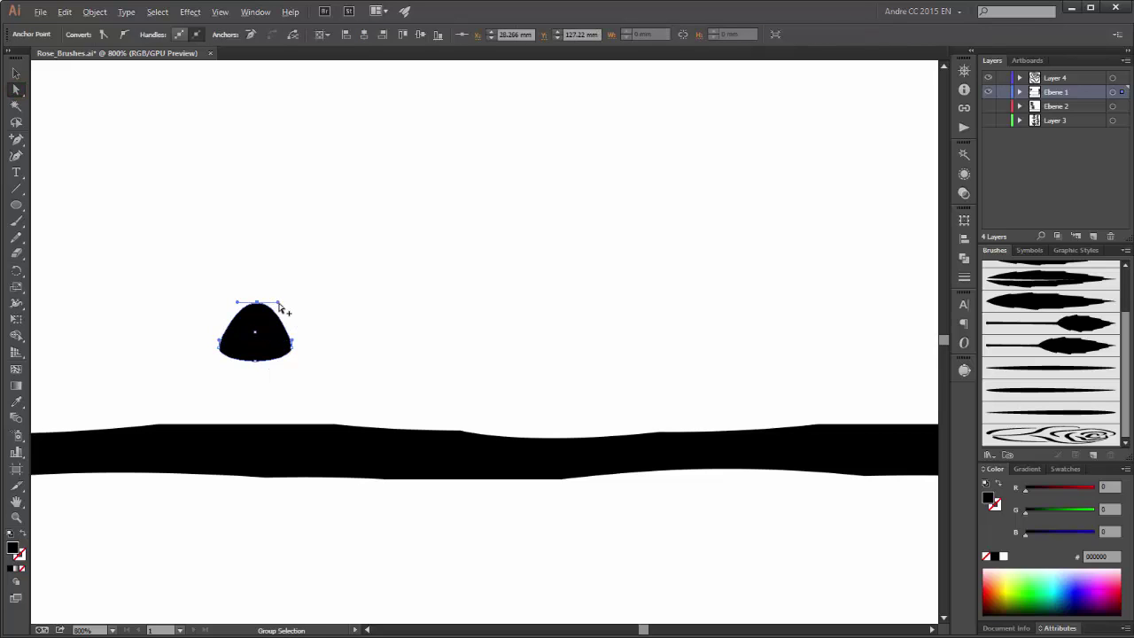
pyautogui.moveTo(280, 307); pyautogui.dragTo(264, 346)
pyautogui.click(263, 344)
pyautogui.press('e')
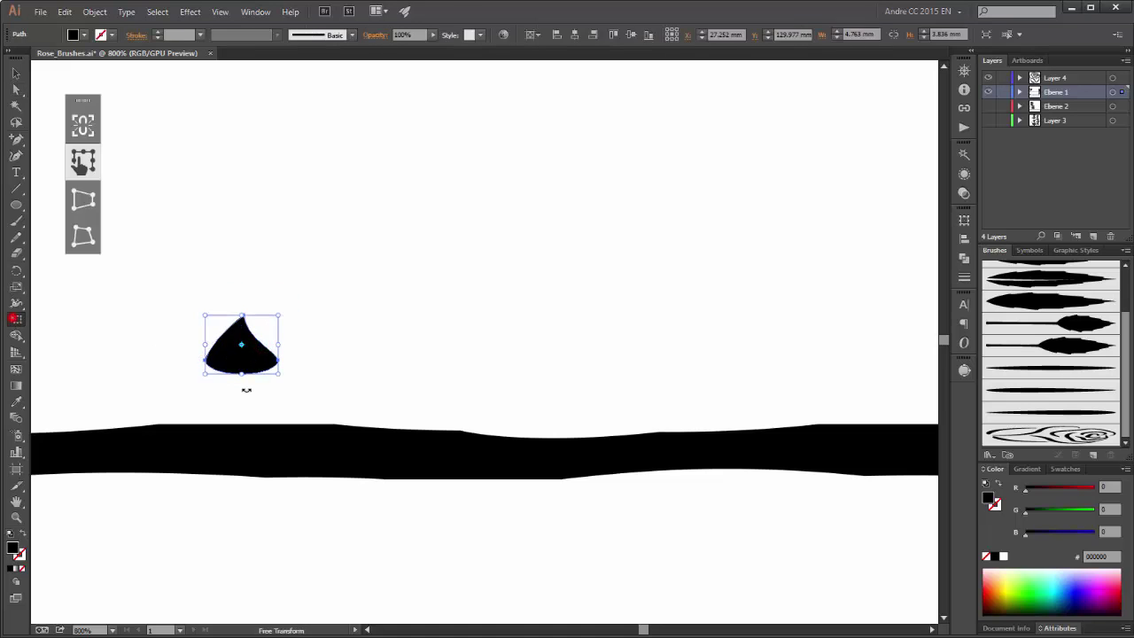
# Move the wavy bar and the thorn together down to just above the original thorny stem
pyautogui.scroll(-6, 281, 316)
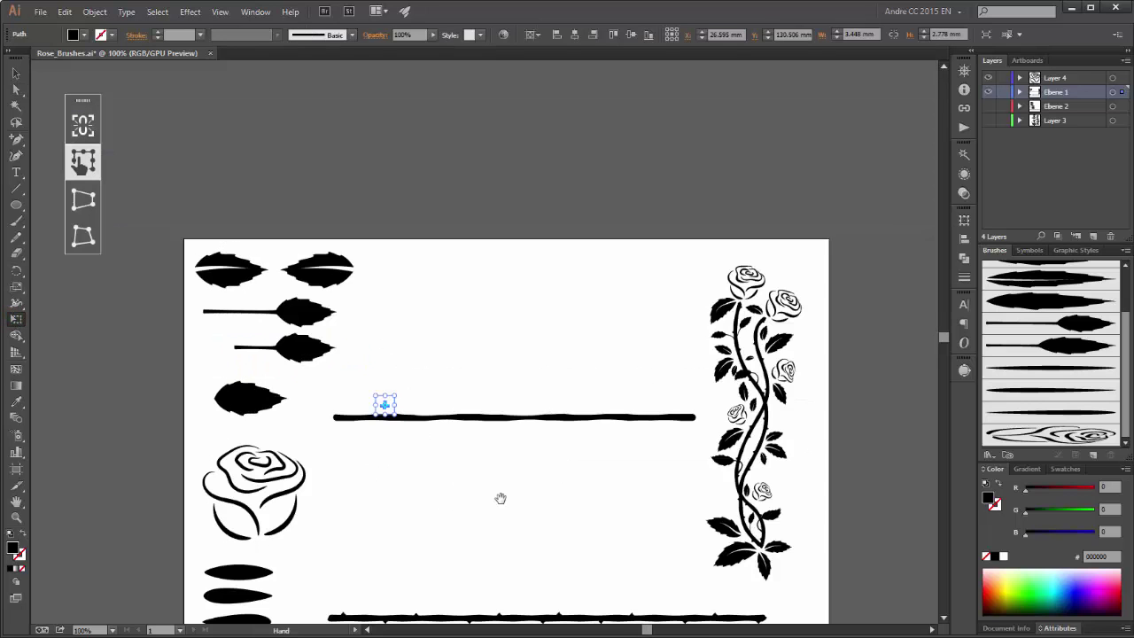
pyautogui.moveTo(329, 292)
pyautogui.mouseDown()
pyautogui.moveTo(399, 360)
pyautogui.moveTo(452, 476)
pyautogui.moveTo(423, 516)
pyautogui.mouseUp()
pyautogui.click(451, 332)
pyautogui.press('v')
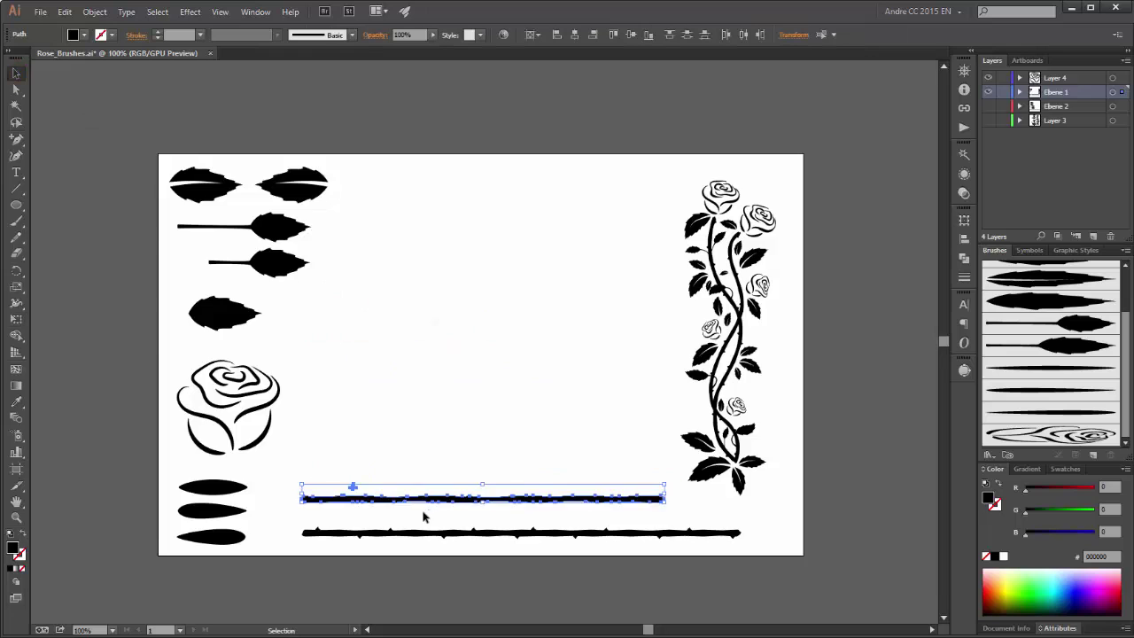
# Place the thorn, scaled to about 2.9 by 2.4 mm, on the bar's upper edge and duplicate it along the left half
pyautogui.scroll(2, 422, 516)
pyautogui.click(387, 368)
pyautogui.click(281, 461)
pyautogui.scroll(2, 284, 456)
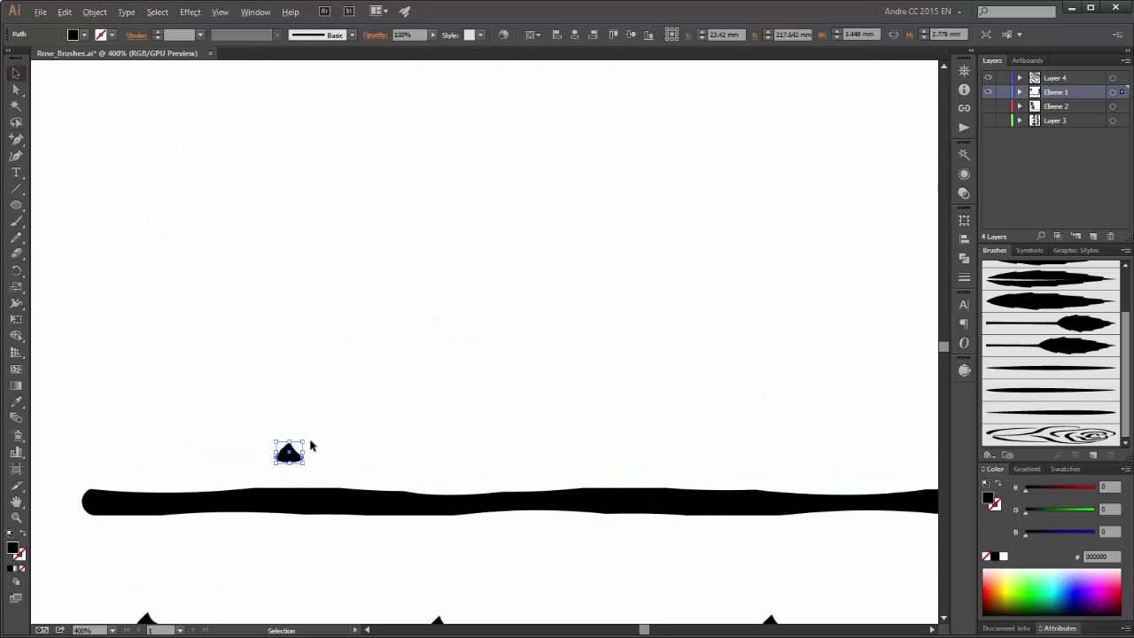
pyautogui.moveTo(288, 453); pyautogui.dragTo(153, 490)
pyautogui.press('a')
pyautogui.press('v')
pyautogui.press('a')
pyautogui.moveTo(161, 498)
pyautogui.mouseDown()
pyautogui.moveTo(374, 478)
pyautogui.moveTo(413, 496)
pyautogui.moveTo(681, 481)
pyautogui.moveTo(756, 496)
pyautogui.moveTo(747, 497)
pyautogui.mouseUp()
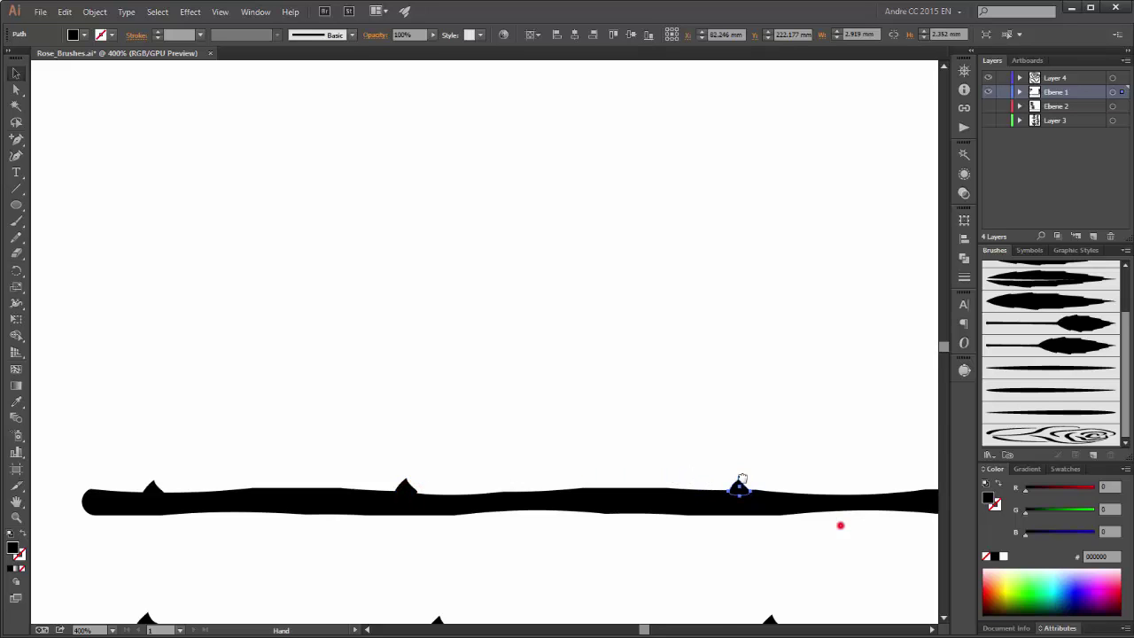
# Duplicate the thorn along the right half of the bar's upper edge and put one extra copy below the bar
pyautogui.moveTo(839, 523); pyautogui.dragTo(215, 372)
pyautogui.hotkey('ctrl', 'alt')
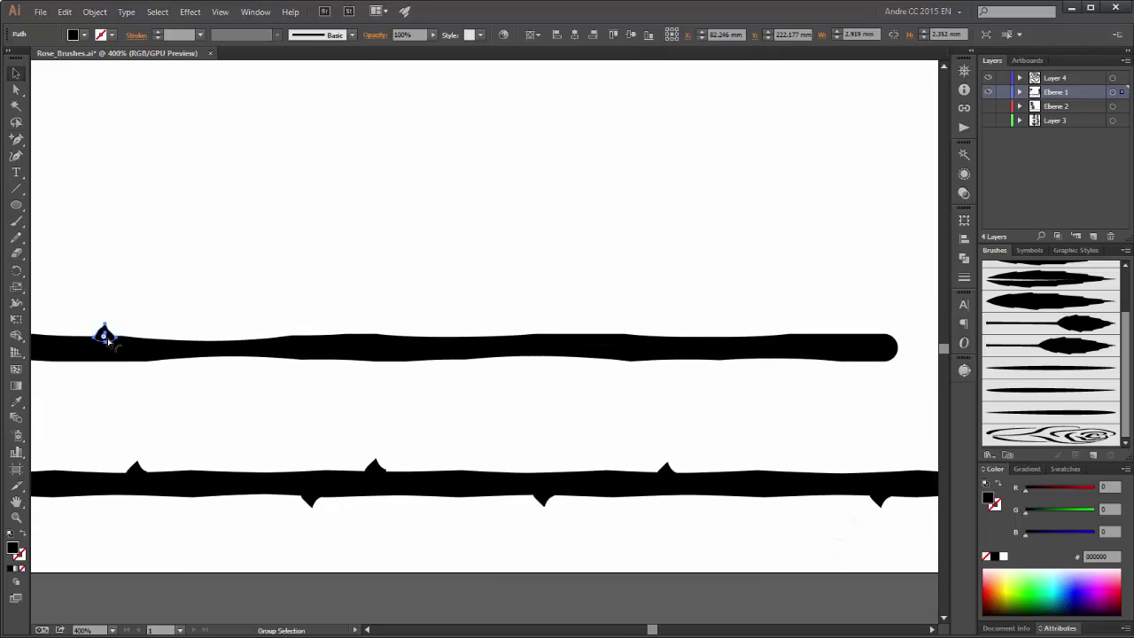
pyautogui.moveTo(117, 341)
pyautogui.mouseDown()
pyautogui.moveTo(587, 328)
pyautogui.moveTo(838, 336)
pyautogui.moveTo(816, 403)
pyautogui.mouseUp()
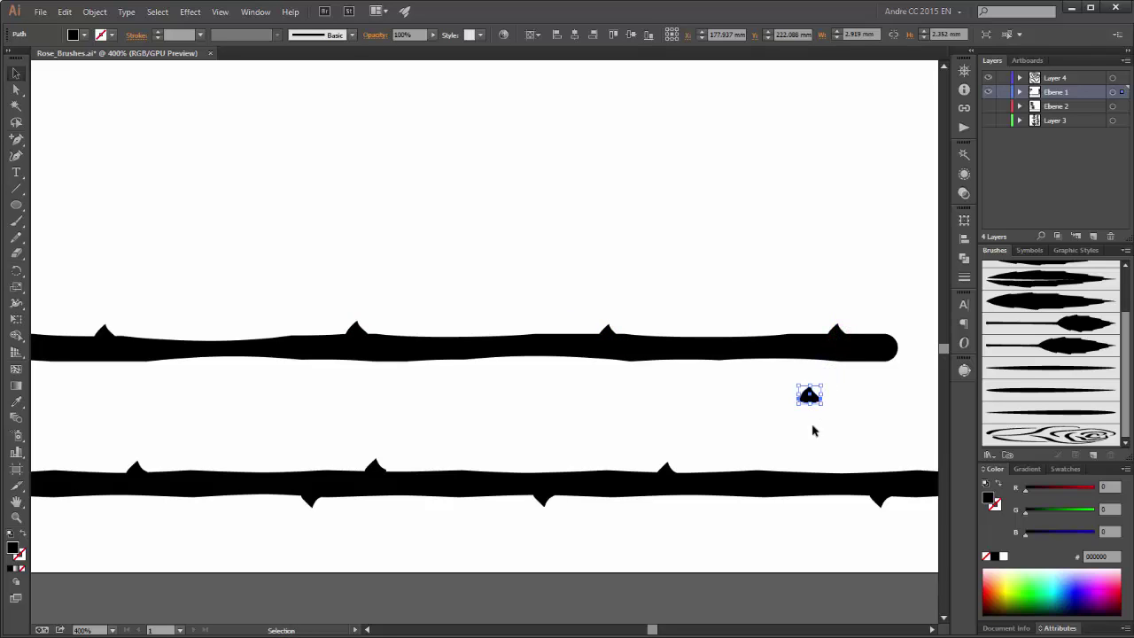
# Flip the extra thorn below the bar vertically so it points downward
pyautogui.click(965, 221)
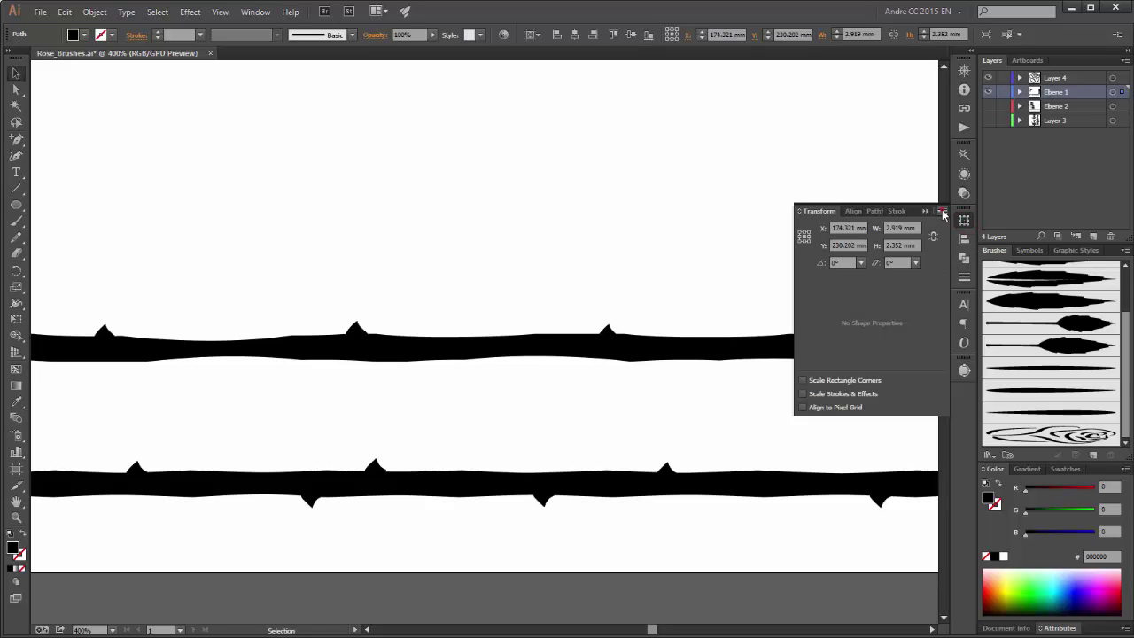
pyautogui.click(942, 212)
pyautogui.click(1001, 265)
pyautogui.click(925, 211)
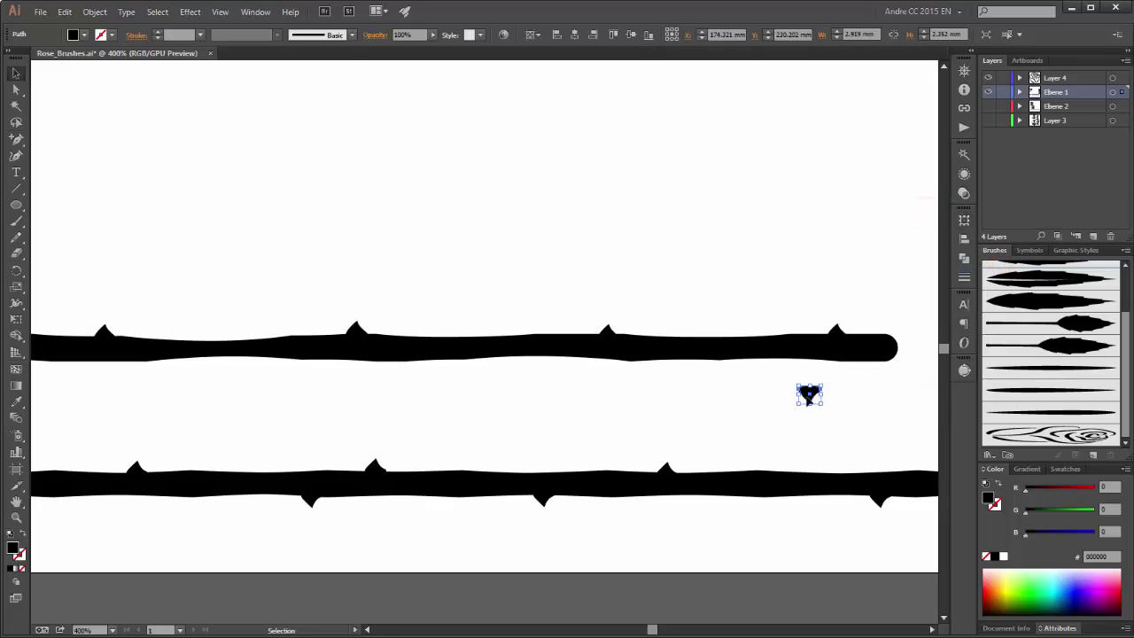
# Attach the flipped thorn to the bar's lower edge and duplicate it along the whole length between the upper thorns
pyautogui.moveTo(808, 394)
pyautogui.mouseDown()
pyautogui.moveTo(802, 360)
pyautogui.moveTo(577, 369)
pyautogui.moveTo(629, 363)
pyautogui.mouseUp()
pyautogui.moveTo(628, 363); pyautogui.dragTo(301, 362)
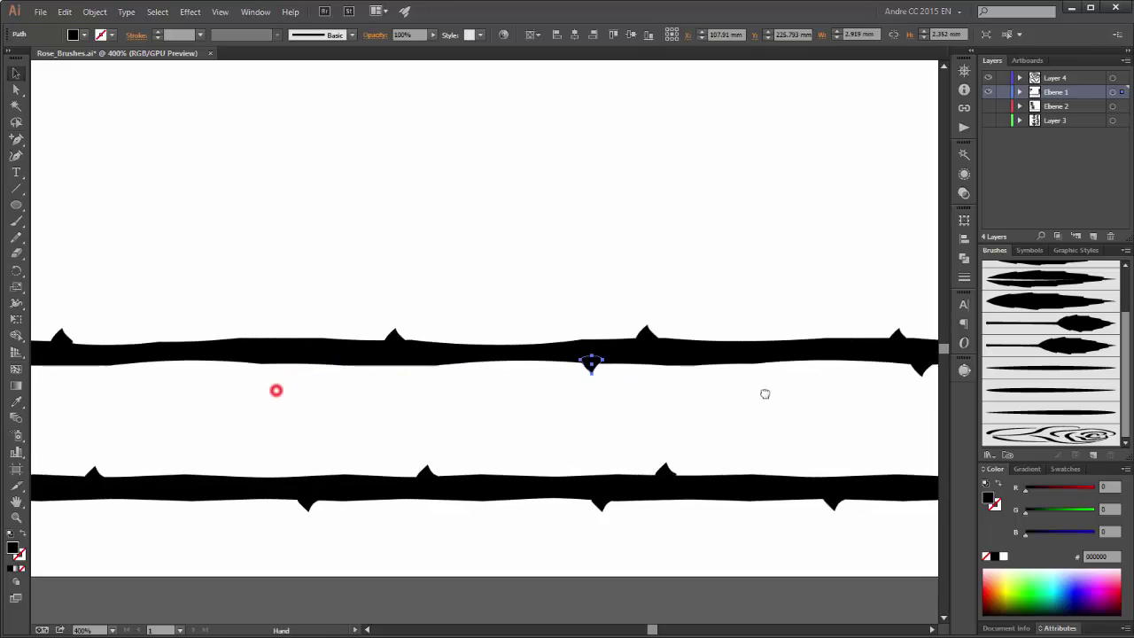
pyautogui.moveTo(593, 359)
pyautogui.mouseDown()
pyautogui.moveTo(820, 370)
pyautogui.moveTo(260, 364)
pyautogui.mouseUp()
pyautogui.hotkey('ctrl', 'alt')
pyautogui.hotkey('ctrl', '-')
pyautogui.hotkey('ctrl', '-')
pyautogui.hotkey('ctrl', '-')
pyautogui.moveTo(877, 364); pyautogui.dragTo(434, 309)
pyautogui.click(434, 299)
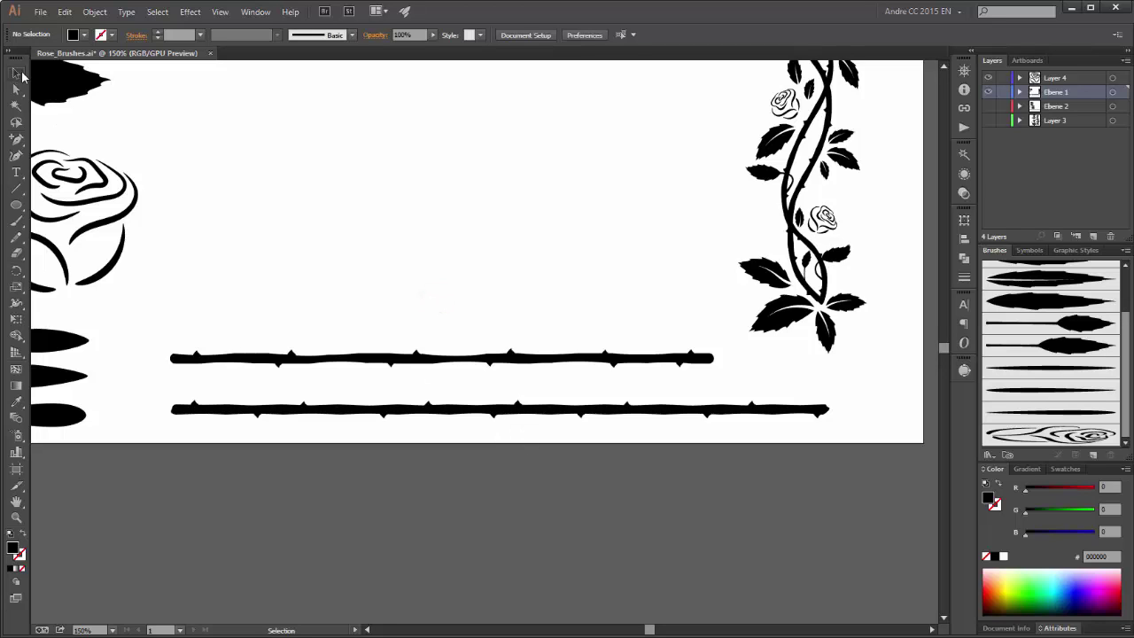
# Select the wavy bar with all its thorns and unite them into one shape with Pathfinder
pyautogui.moveTo(147, 325); pyautogui.dragTo(722, 381)
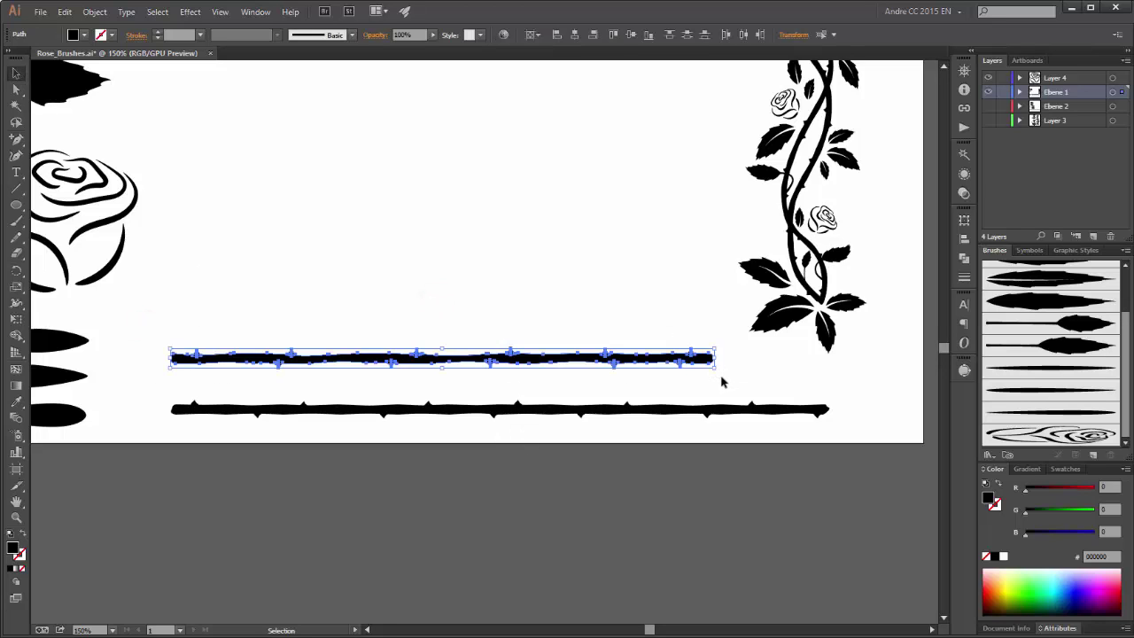
pyautogui.click(965, 260)
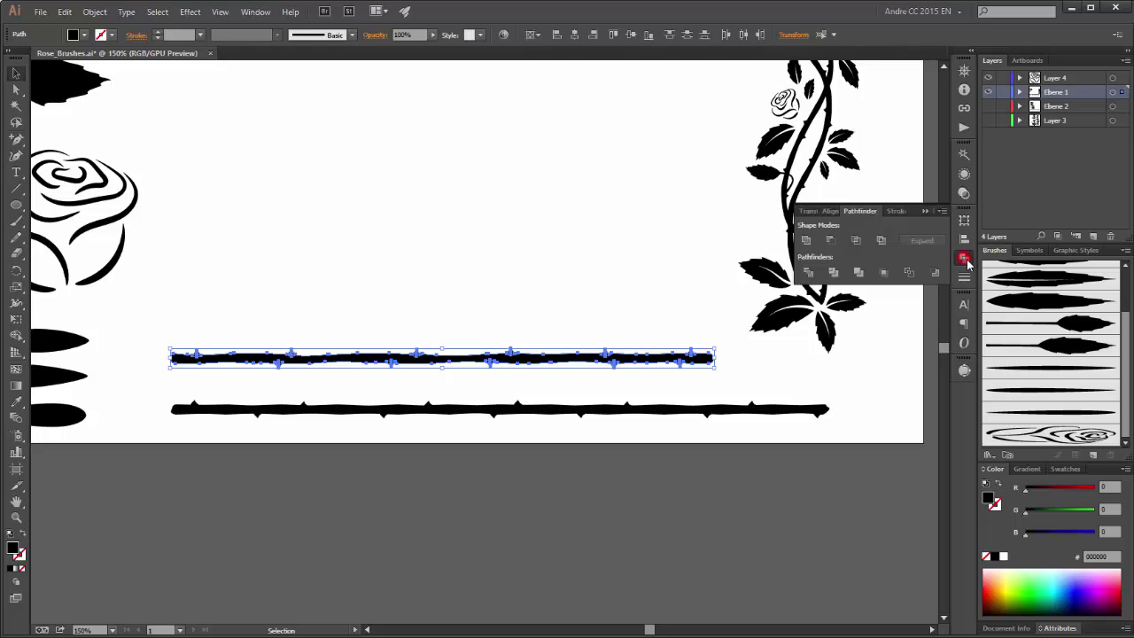
pyautogui.click(805, 240)
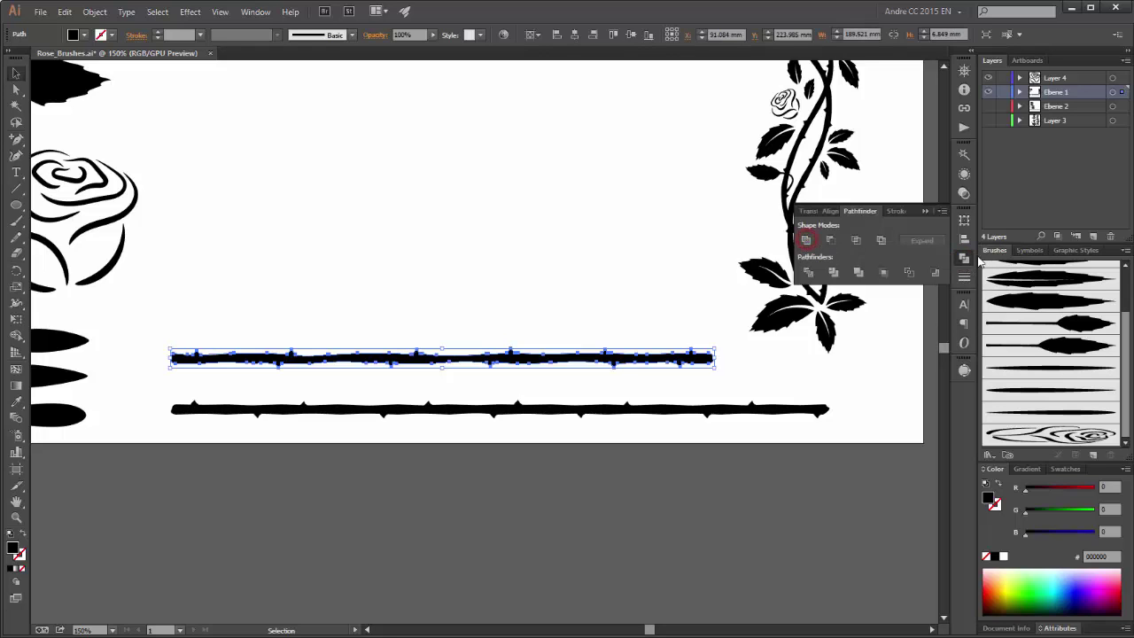
pyautogui.click(965, 258)
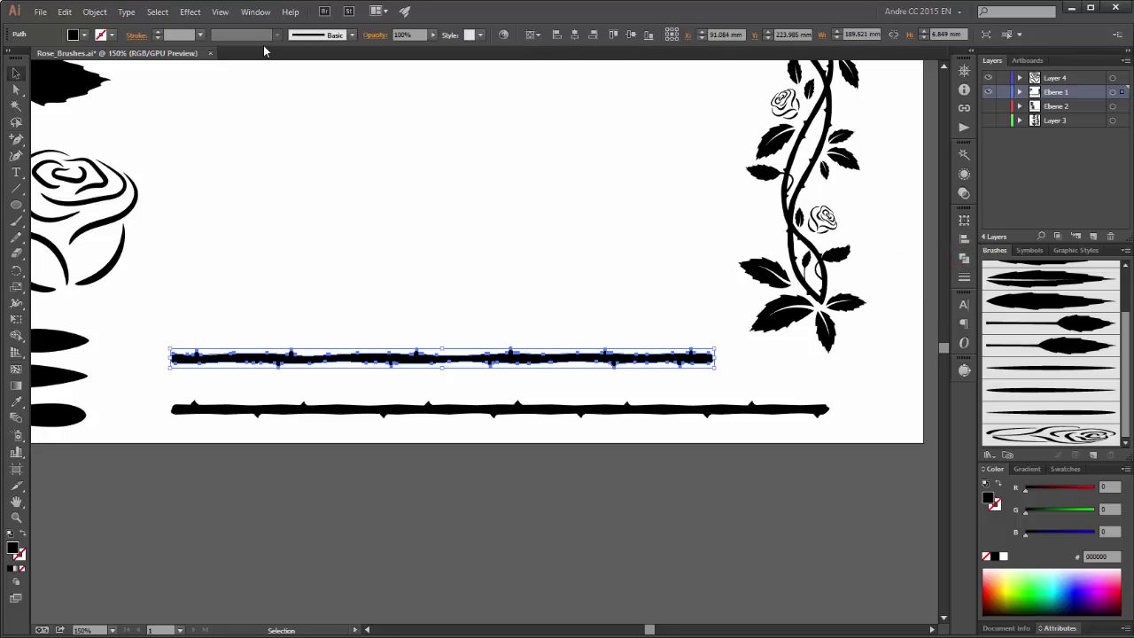
pyautogui.click(255, 12)
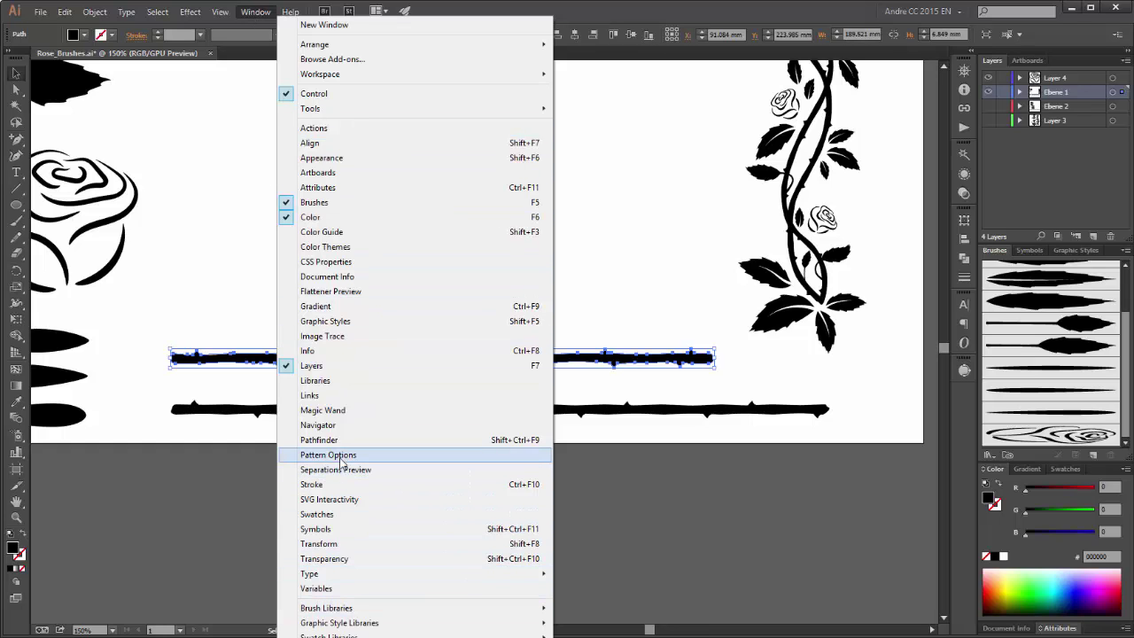
pyautogui.click(252, 15)
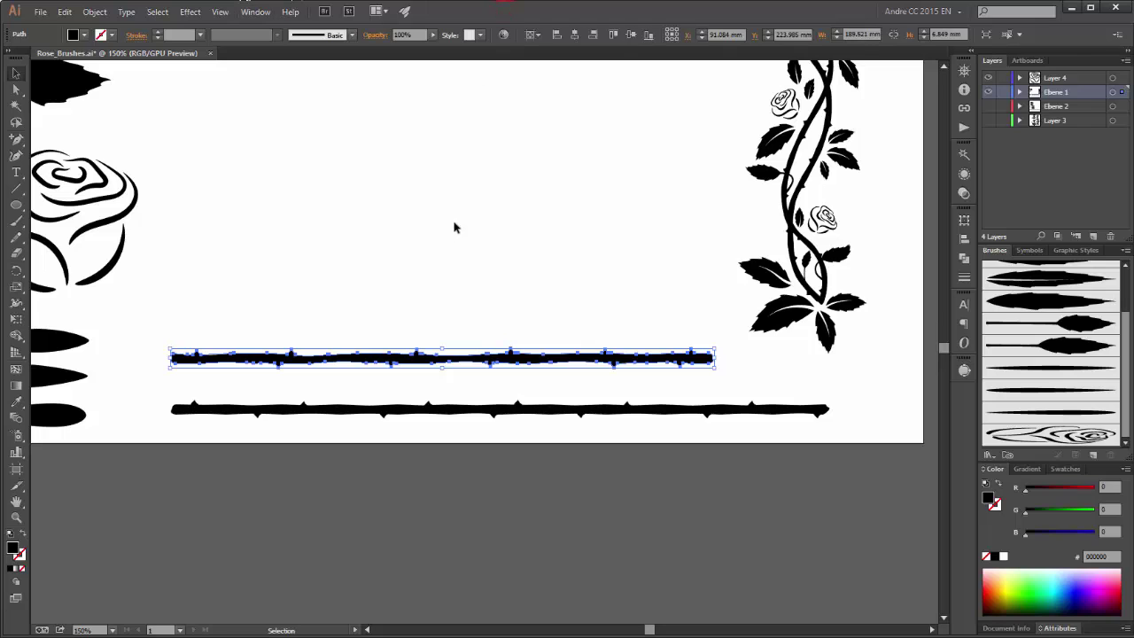
# Create an art brush from the united thorny stem, with Scale Proportionately and a chosen colorization method
pyautogui.moveTo(535, 364); pyautogui.dragTo(514, 358)
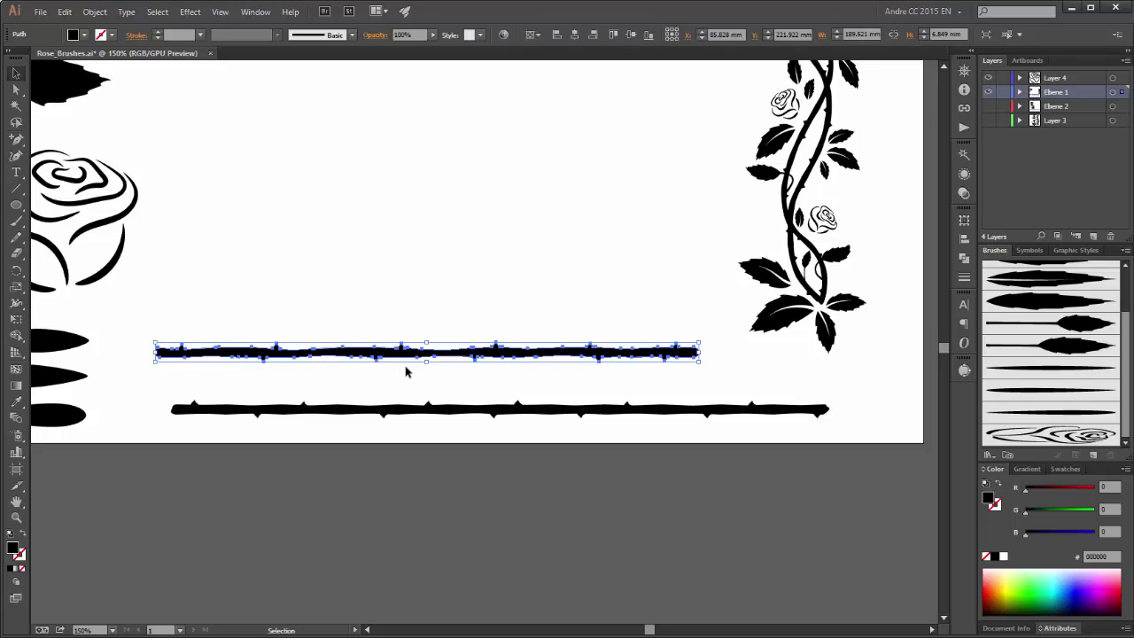
pyautogui.moveTo(362, 352); pyautogui.dragTo(354, 336)
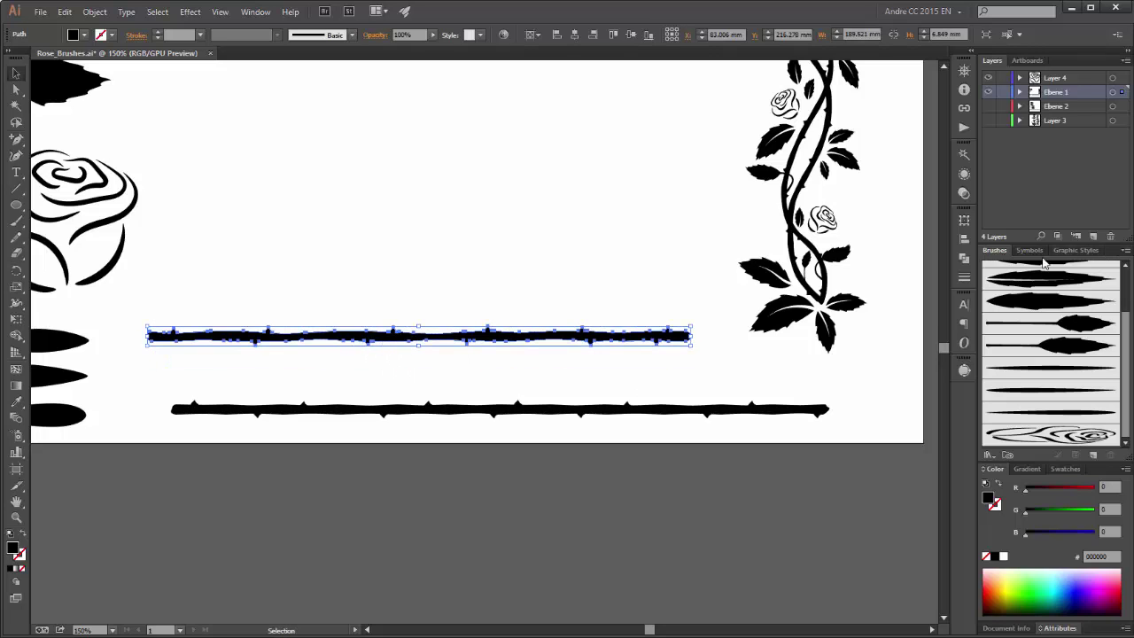
pyautogui.click(1125, 249)
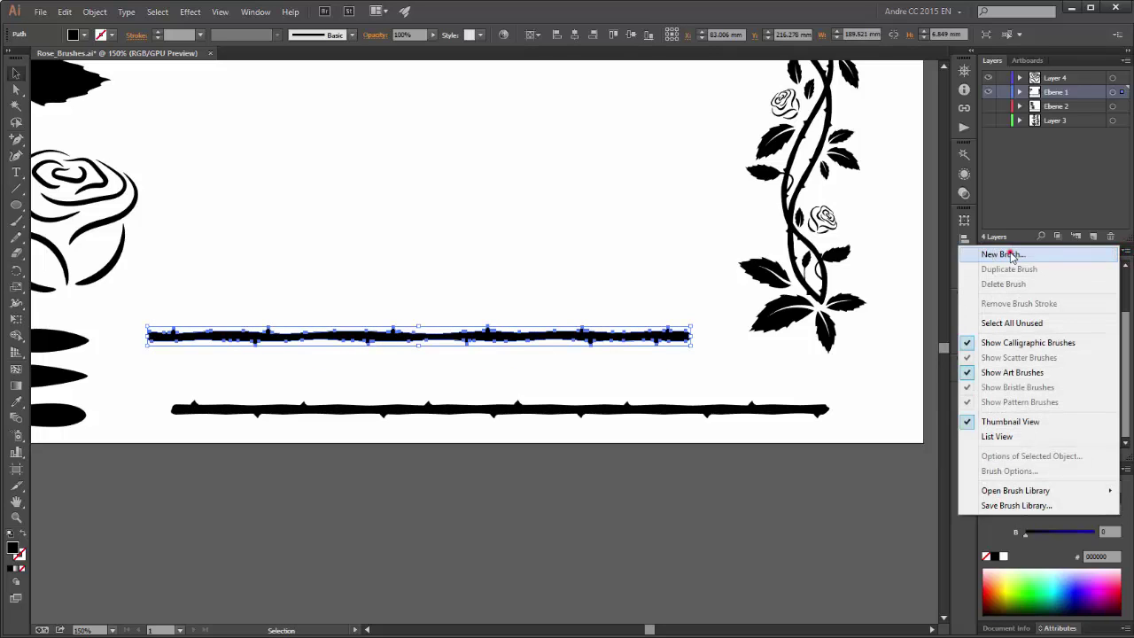
pyautogui.click(1011, 255)
pyautogui.click(479, 285)
pyautogui.click(485, 346)
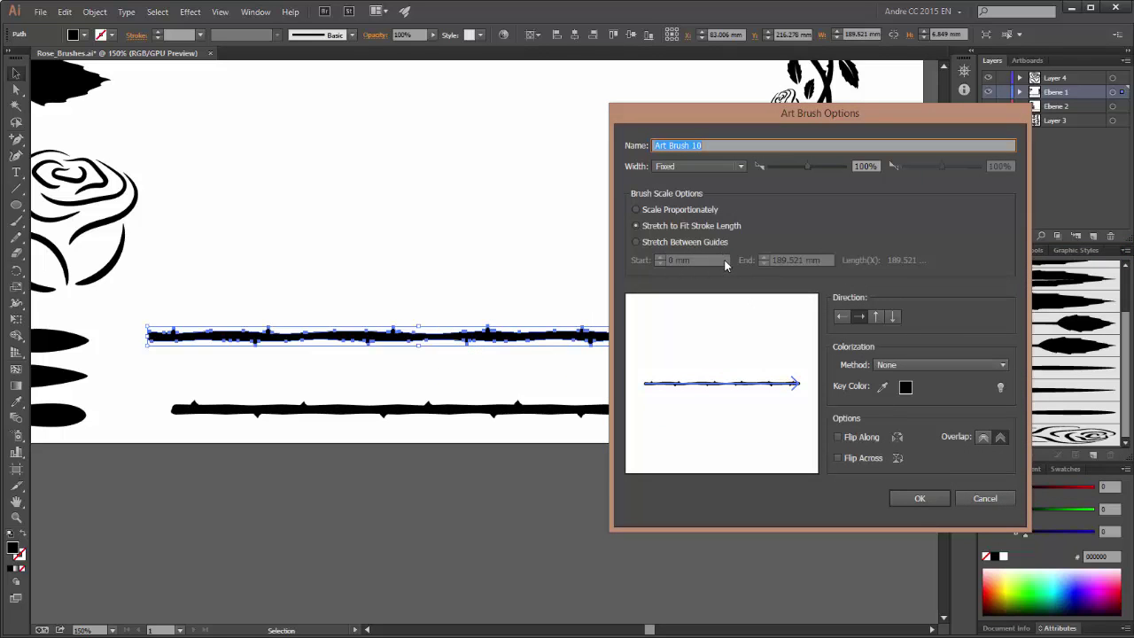
pyautogui.click(669, 209)
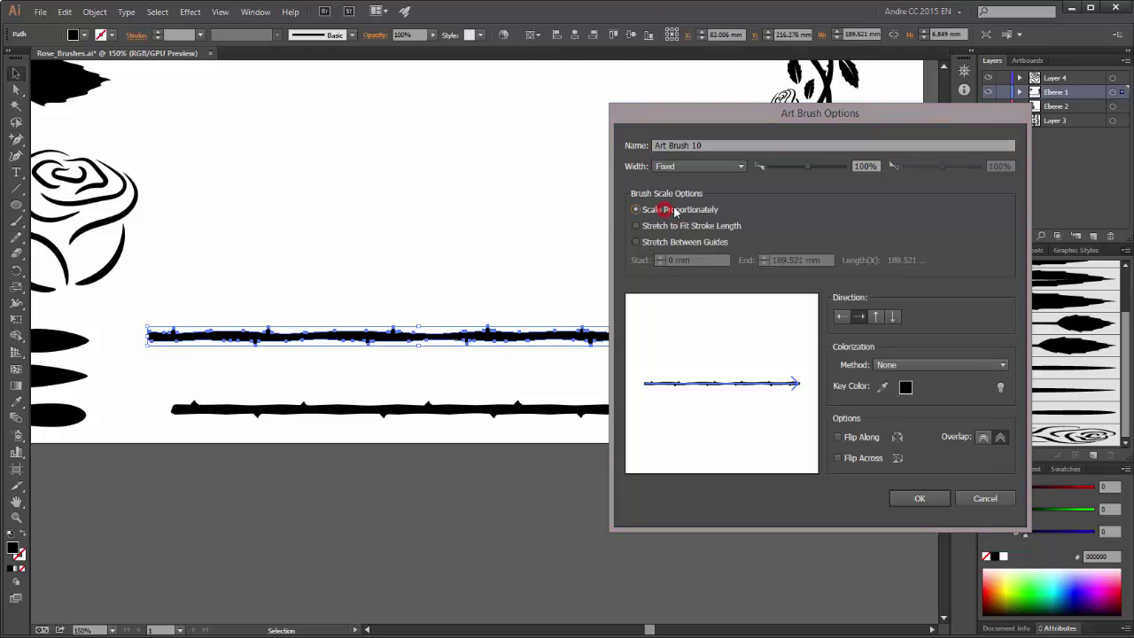
pyautogui.click(933, 365)
pyautogui.click(921, 393)
pyautogui.click(926, 498)
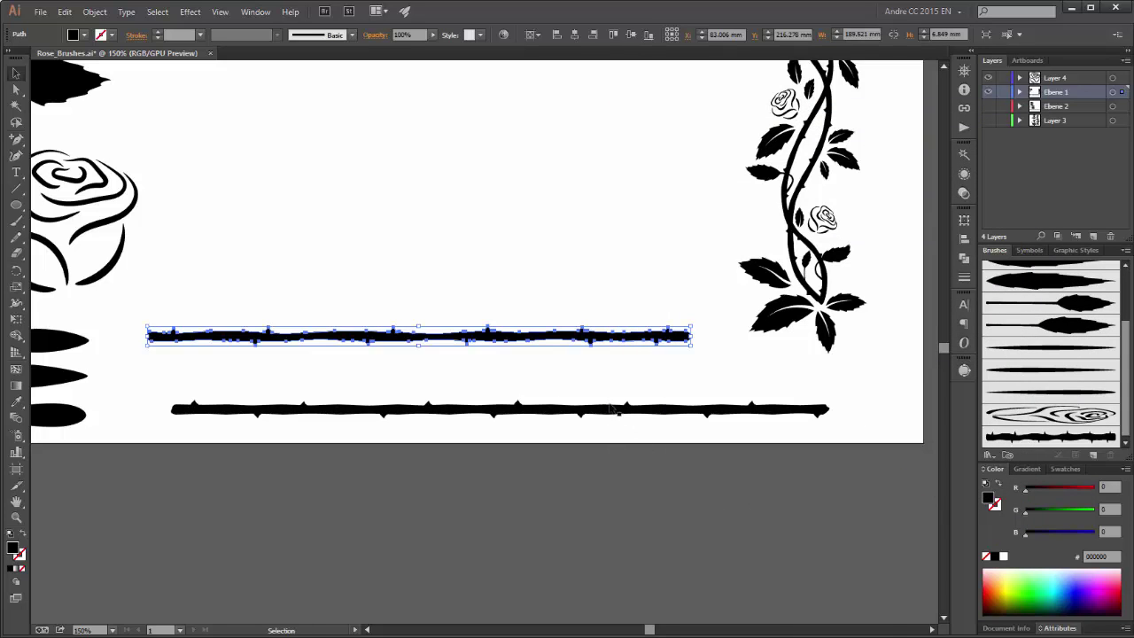
# Move the united thorny stem down to just above the lower thorny bar and deselect it
pyautogui.moveTo(388, 338); pyautogui.dragTo(380, 374)
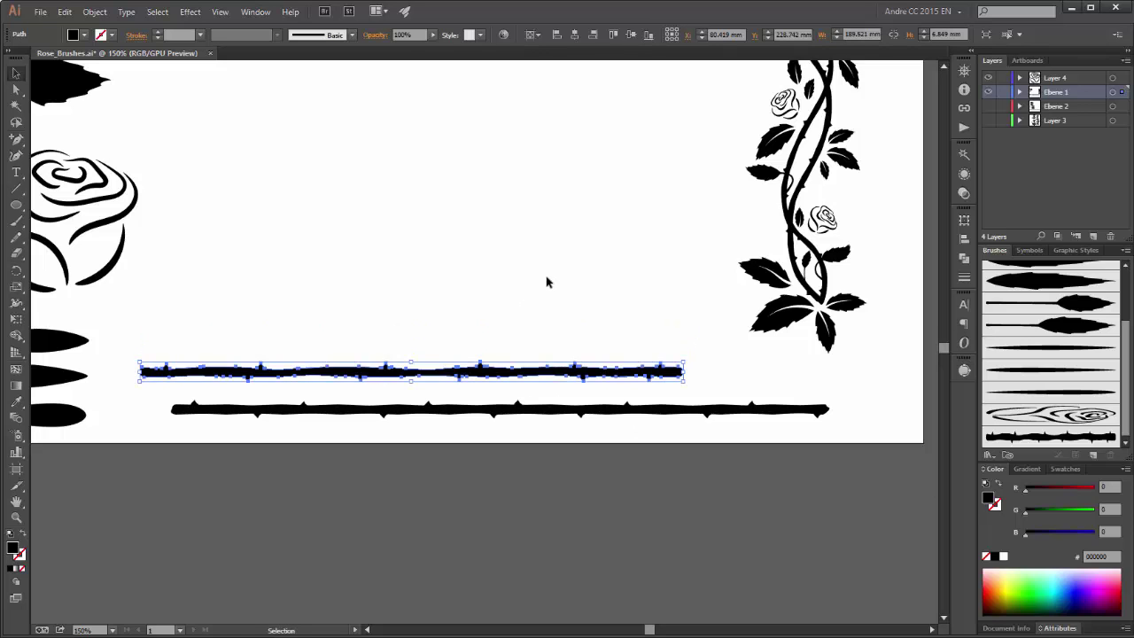
pyautogui.hotkey('ctrl', '0')
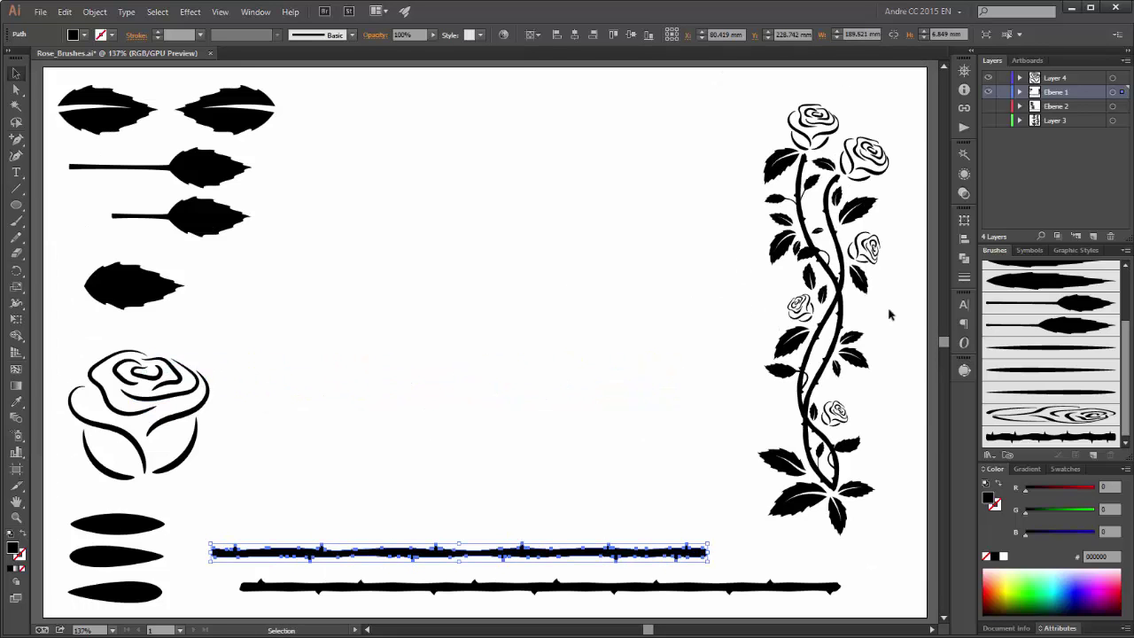
pyautogui.click(908, 323)
# Paint two tall wavy stems in the empty middle of the artboard with the Paintbrush and the thorny stem brush
pyautogui.press('b')
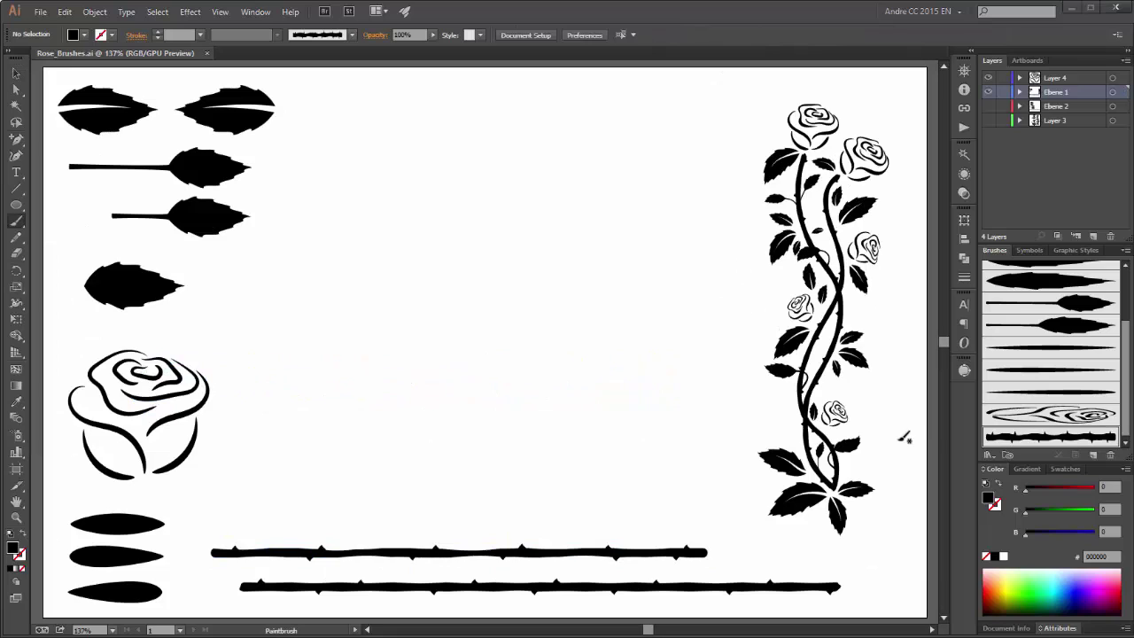
pyautogui.click(1027, 437)
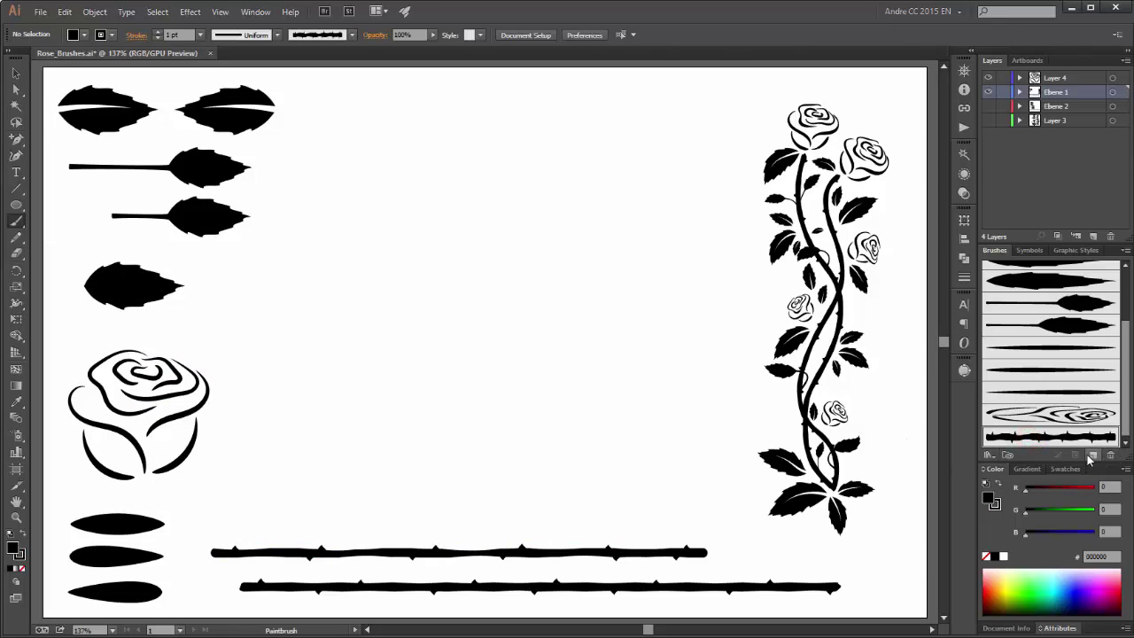
pyautogui.moveTo(485, 454)
pyautogui.mouseDown()
pyautogui.moveTo(461, 389)
pyautogui.moveTo(474, 352)
pyautogui.mouseUp()
pyautogui.moveTo(467, 226); pyautogui.dragTo(460, 212)
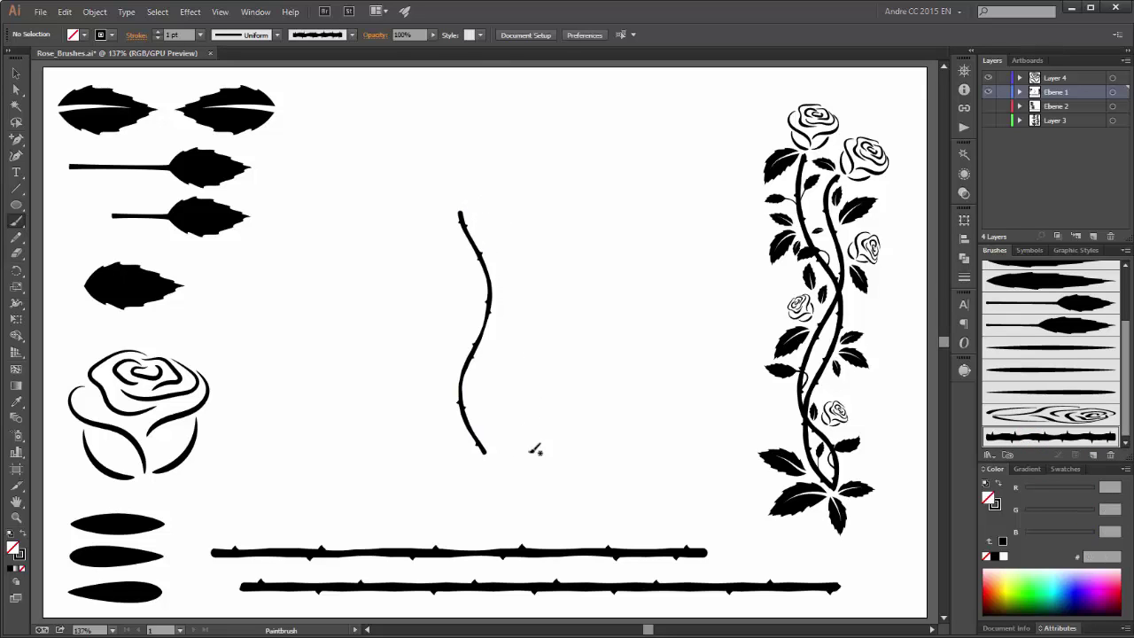
pyautogui.moveTo(556, 463); pyautogui.dragTo(641, 389)
pyautogui.moveTo(635, 171); pyautogui.dragTo(636, 170)
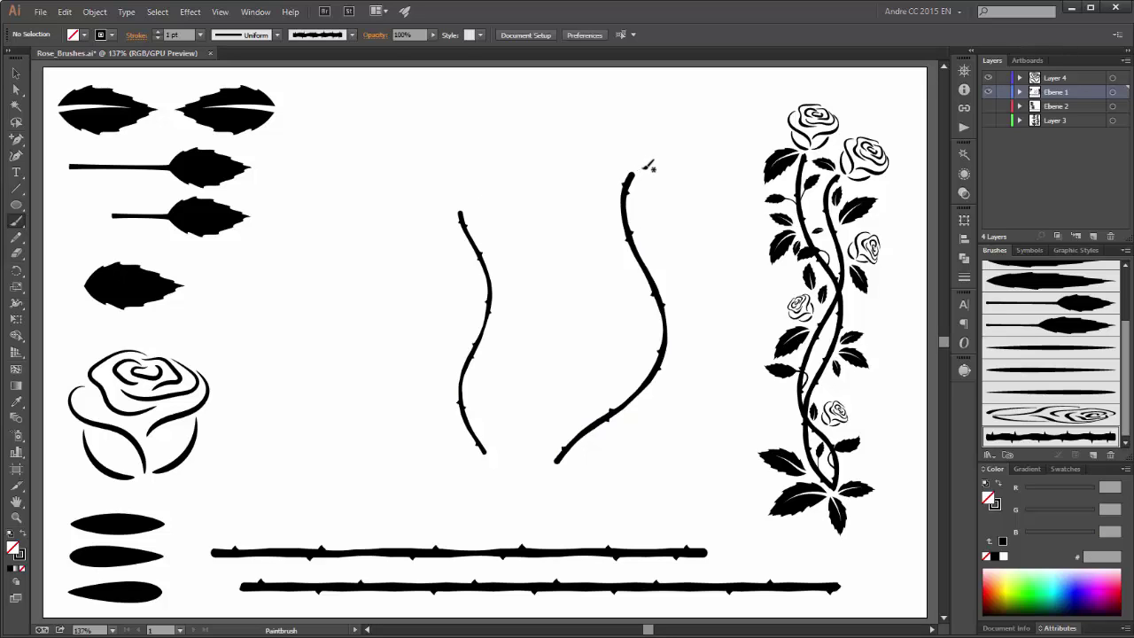
# Paint a rose on top of each of the two thorny stems with the rose art brush
pyautogui.click(1050, 413)
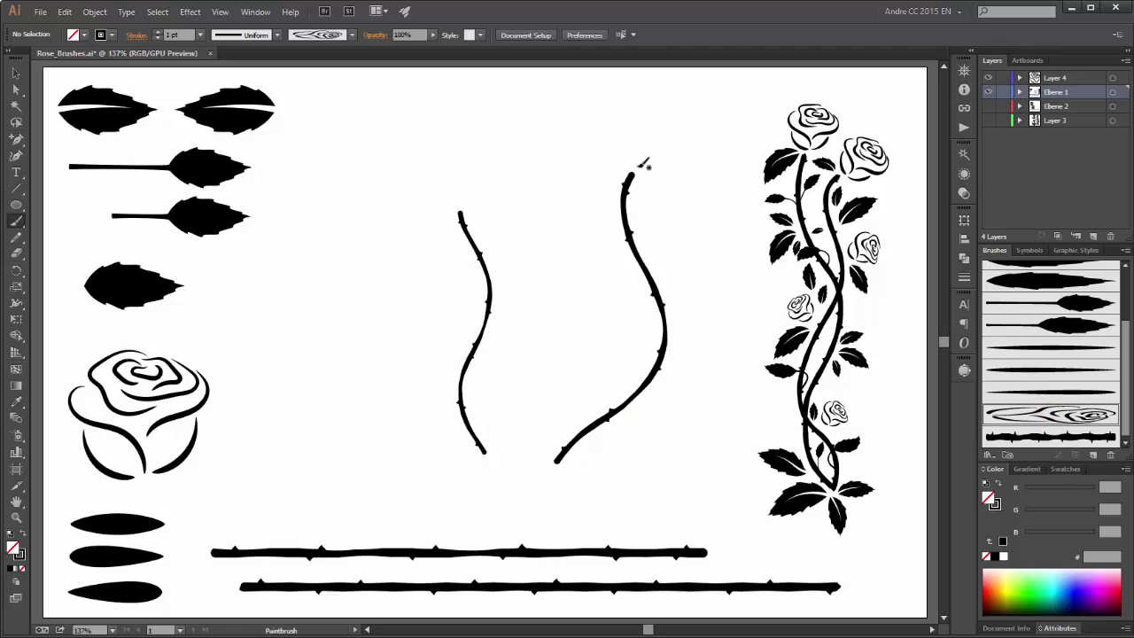
pyautogui.moveTo(635, 170); pyautogui.dragTo(685, 116)
pyautogui.moveTo(460, 204); pyautogui.dragTo(443, 134)
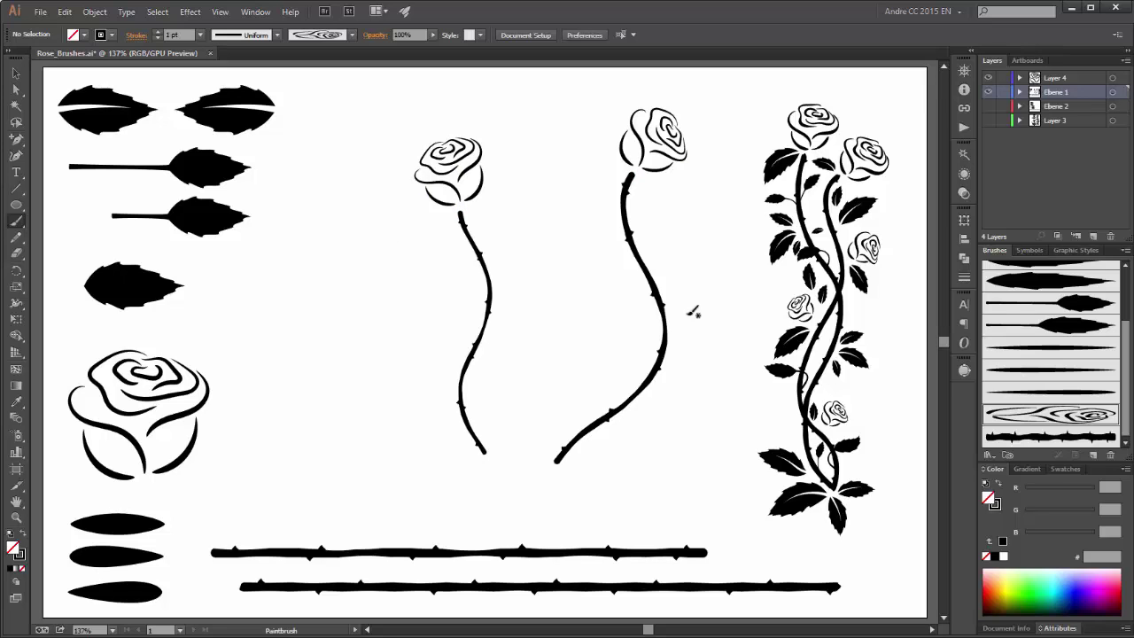
# Paint leaves on both sides of the right stem's upper part and near its base with the long-stalked leaf brush
pyautogui.scroll(3, 1127, 384)
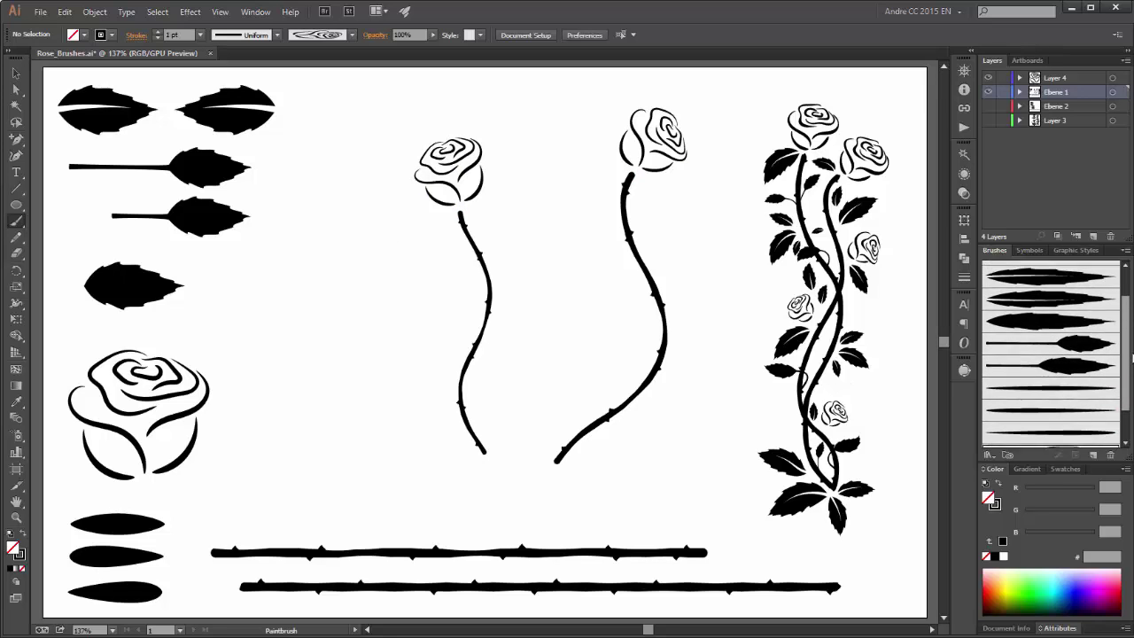
pyautogui.click(1075, 376)
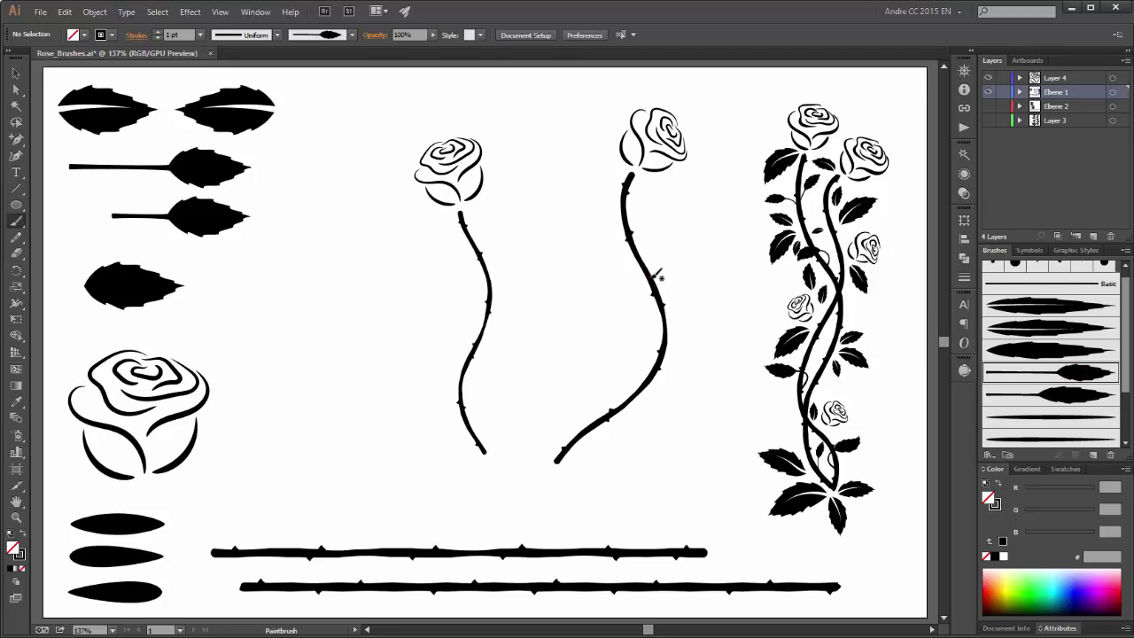
pyautogui.moveTo(652, 276); pyautogui.dragTo(689, 209)
pyautogui.moveTo(655, 271); pyautogui.dragTo(588, 239)
pyautogui.moveTo(625, 403)
pyautogui.mouseDown()
pyautogui.moveTo(669, 381)
pyautogui.moveTo(689, 395)
pyautogui.moveTo(681, 425)
pyautogui.mouseUp()
# Add small leaves to the right stem's upper and lower leaf groups with the short-stalked leaf brush
pyautogui.click(1054, 394)
pyautogui.moveTo(687, 246)
pyautogui.mouseDown()
pyautogui.moveTo(655, 251)
pyautogui.moveTo(657, 224)
pyautogui.mouseUp()
pyautogui.moveTo(646, 263)
pyautogui.mouseDown()
pyautogui.moveTo(616, 258)
pyautogui.moveTo(611, 225)
pyautogui.mouseUp()
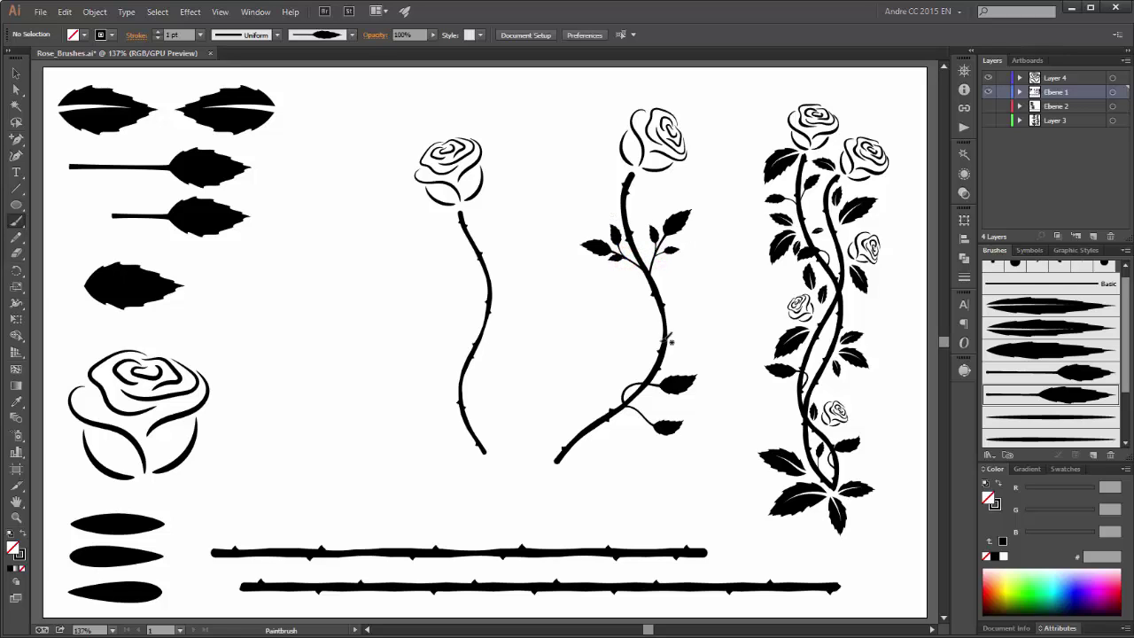
pyautogui.moveTo(629, 391); pyautogui.dragTo(638, 356)
pyautogui.moveTo(642, 407)
pyautogui.mouseDown()
pyautogui.moveTo(654, 439)
pyautogui.moveTo(648, 414)
pyautogui.moveTo(674, 410)
pyautogui.mouseUp()
# Paint a cluster of solid leaves around the right stem's base and short-stalked leaves on both sides of its middle
pyautogui.click(1021, 349)
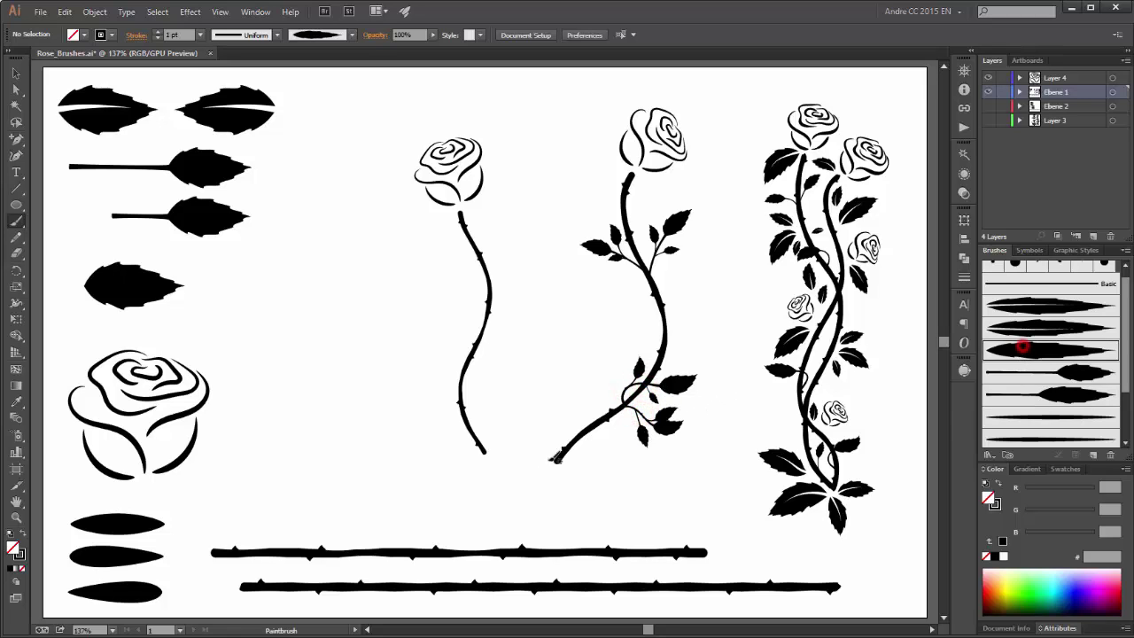
pyautogui.moveTo(557, 461); pyautogui.dragTo(613, 490)
pyautogui.moveTo(555, 461)
pyautogui.mouseDown()
pyautogui.moveTo(556, 502)
pyautogui.moveTo(557, 405)
pyautogui.mouseUp()
pyautogui.moveTo(554, 463); pyautogui.dragTo(518, 459)
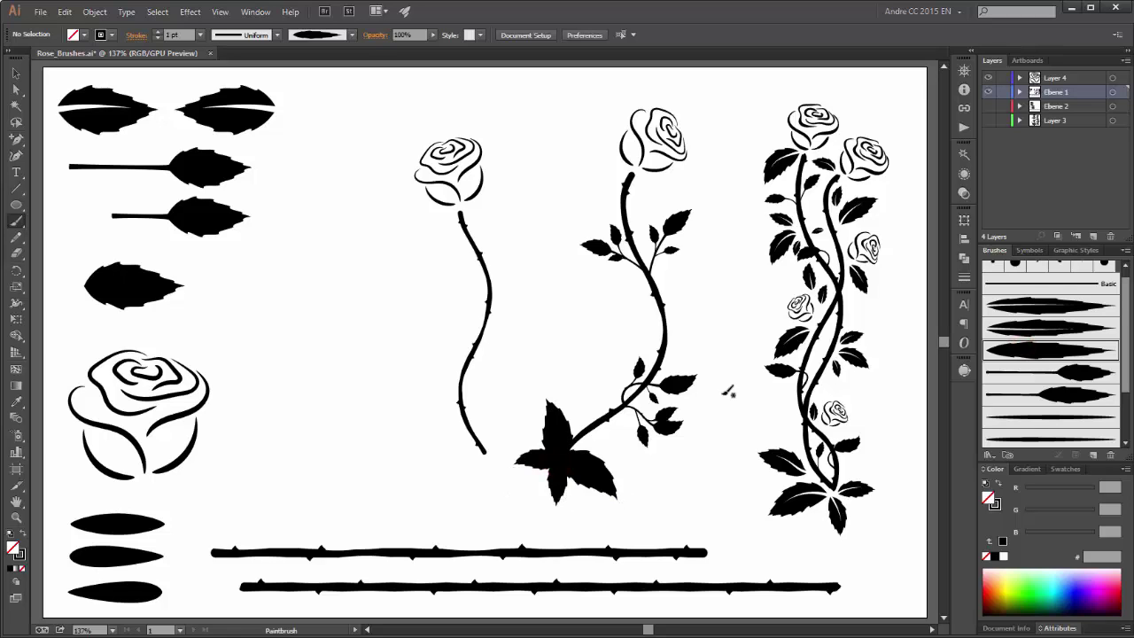
pyautogui.click(1005, 393)
pyautogui.moveTo(663, 338)
pyautogui.mouseDown()
pyautogui.moveTo(699, 301)
pyautogui.moveTo(625, 310)
pyautogui.mouseUp()
# Paint clusters of split leaves around the left stem's upper part and its base with the two split-leaf brushes
pyautogui.click(1048, 308)
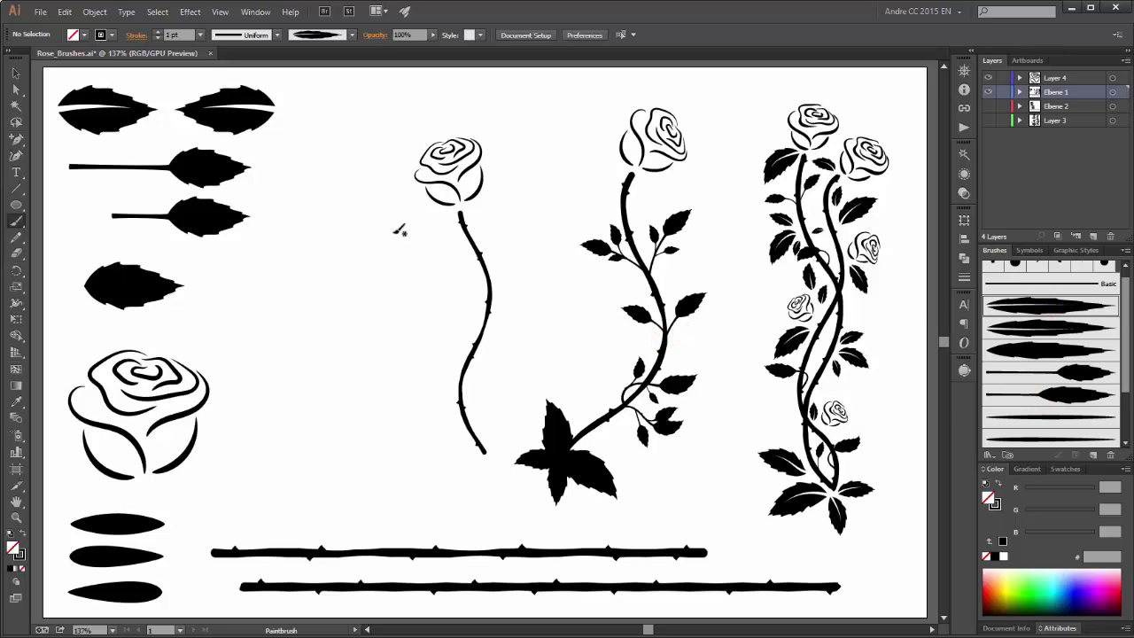
pyautogui.moveTo(491, 269)
pyautogui.mouseDown()
pyautogui.moveTo(539, 236)
pyautogui.moveTo(493, 273)
pyautogui.moveTo(528, 281)
pyautogui.moveTo(501, 290)
pyautogui.moveTo(446, 269)
pyautogui.moveTo(459, 312)
pyautogui.mouseUp()
pyautogui.click(1050, 328)
pyautogui.moveTo(484, 458)
pyautogui.mouseDown()
pyautogui.moveTo(425, 467)
pyautogui.moveTo(490, 465)
pyautogui.moveTo(495, 507)
pyautogui.mouseUp()
pyautogui.click(1049, 306)
pyautogui.moveTo(494, 449)
pyautogui.mouseDown()
pyautogui.moveTo(535, 401)
pyautogui.moveTo(475, 401)
pyautogui.moveTo(552, 349)
pyautogui.moveTo(556, 362)
pyautogui.mouseUp()
# Paint stalked leaves on both sides of the left stem's lower half with the long-stalked and short-stalked leaf brushes
pyautogui.click(1077, 372)
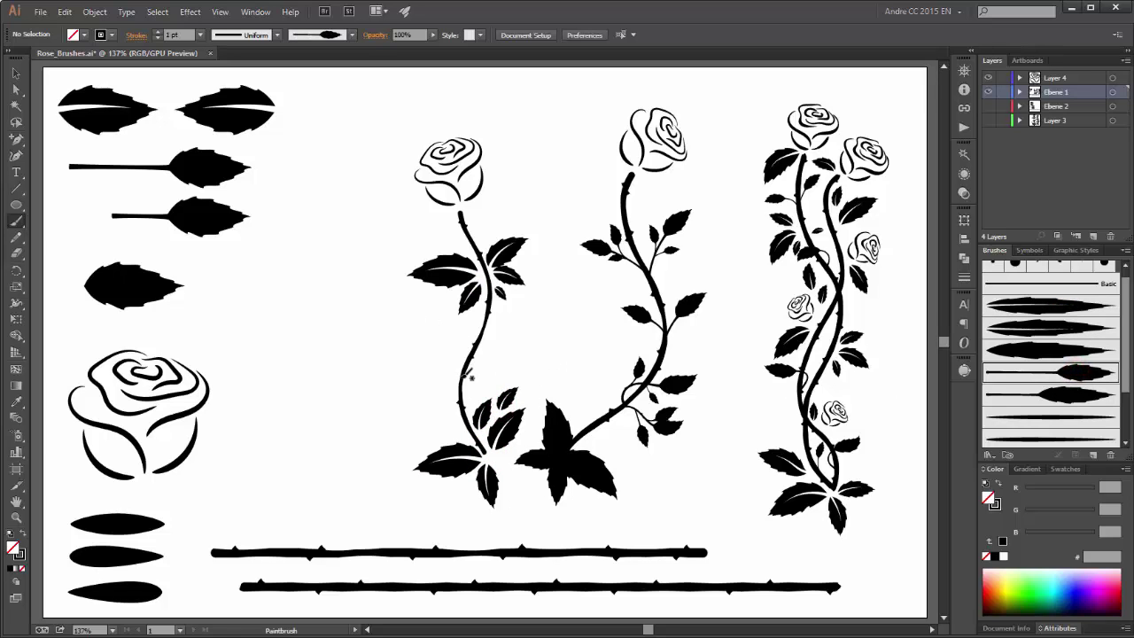
pyautogui.moveTo(458, 375); pyautogui.dragTo(515, 322)
pyautogui.moveTo(462, 407); pyautogui.dragTo(430, 352)
pyautogui.click(1041, 393)
pyautogui.click(461, 361)
pyautogui.click(468, 354)
pyautogui.moveTo(469, 387); pyautogui.dragTo(428, 397)
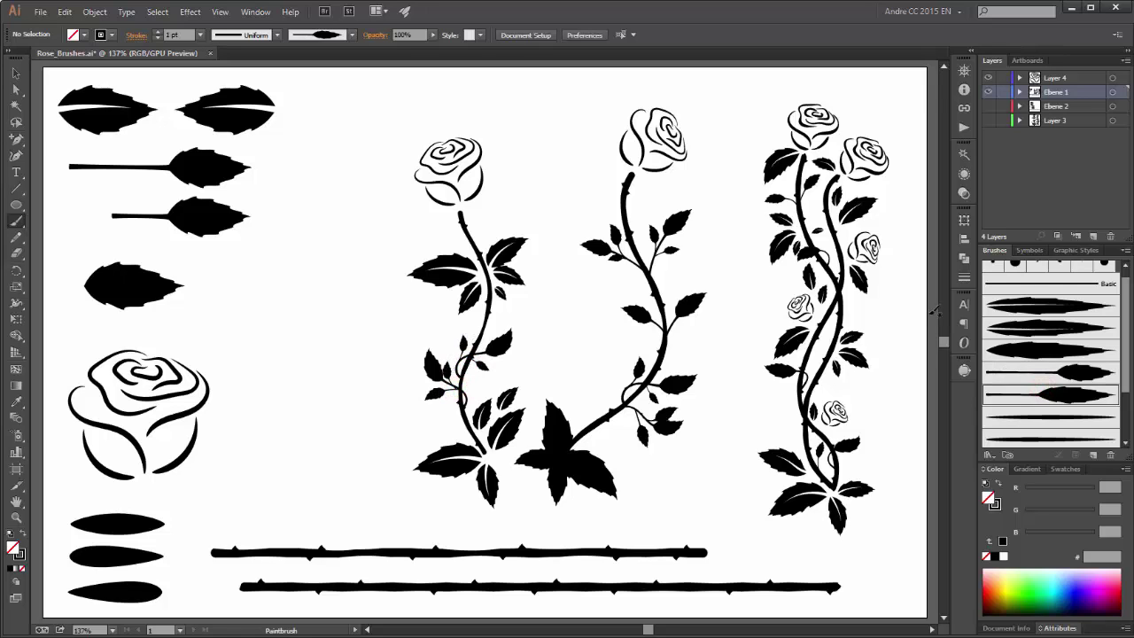
# Paint two curling tendrils, one above and one below the right stem near its base, with the second tapered brush
pyautogui.scroll(-2, 1125, 350)
pyautogui.click(1063, 348)
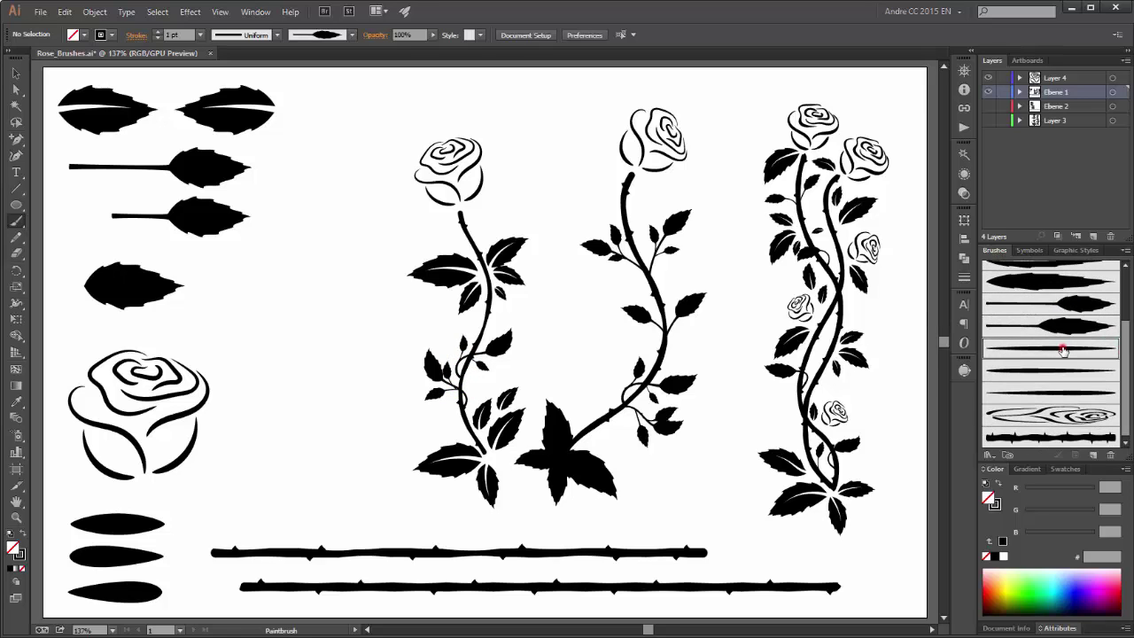
pyautogui.click(1063, 370)
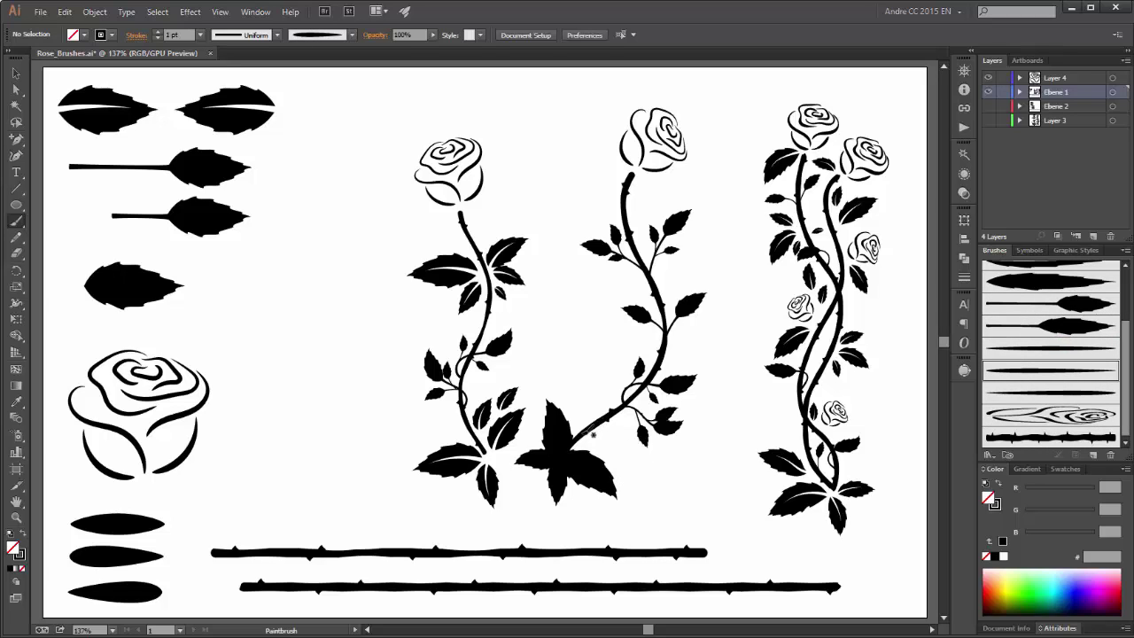
pyautogui.moveTo(584, 430)
pyautogui.mouseDown()
pyautogui.moveTo(608, 392)
pyautogui.moveTo(584, 353)
pyautogui.moveTo(591, 365)
pyautogui.mouseUp()
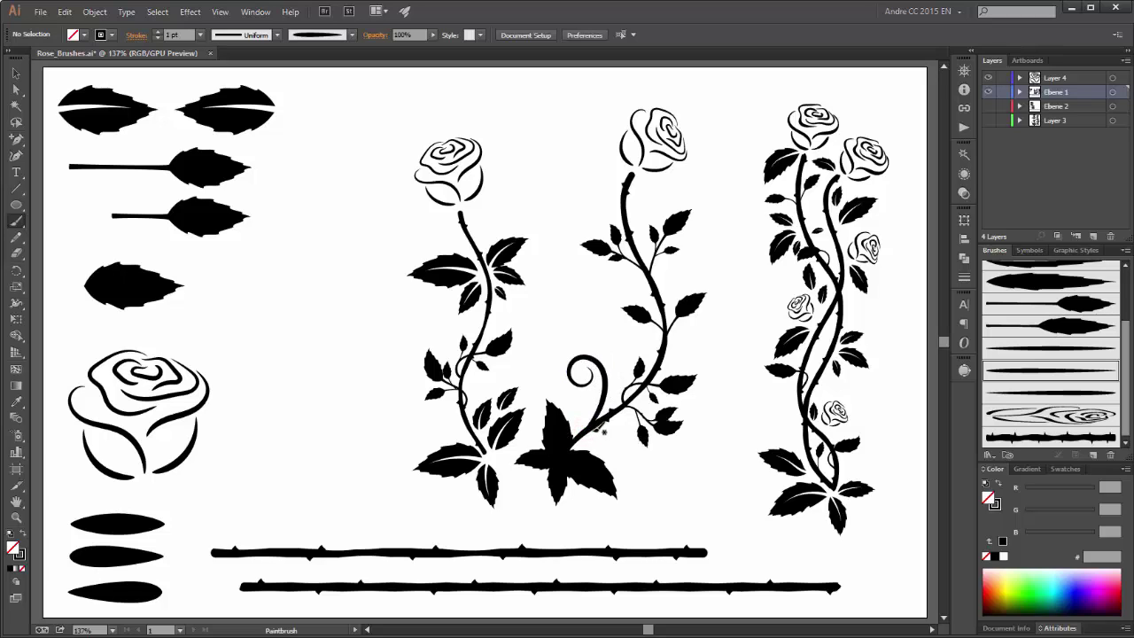
pyautogui.moveTo(588, 432)
pyautogui.mouseDown()
pyautogui.moveTo(625, 434)
pyautogui.moveTo(611, 450)
pyautogui.moveTo(606, 439)
pyautogui.mouseUp()
# Paint two curled tendrils on each of the two rose stems with the third tapered brush
pyautogui.click(1040, 393)
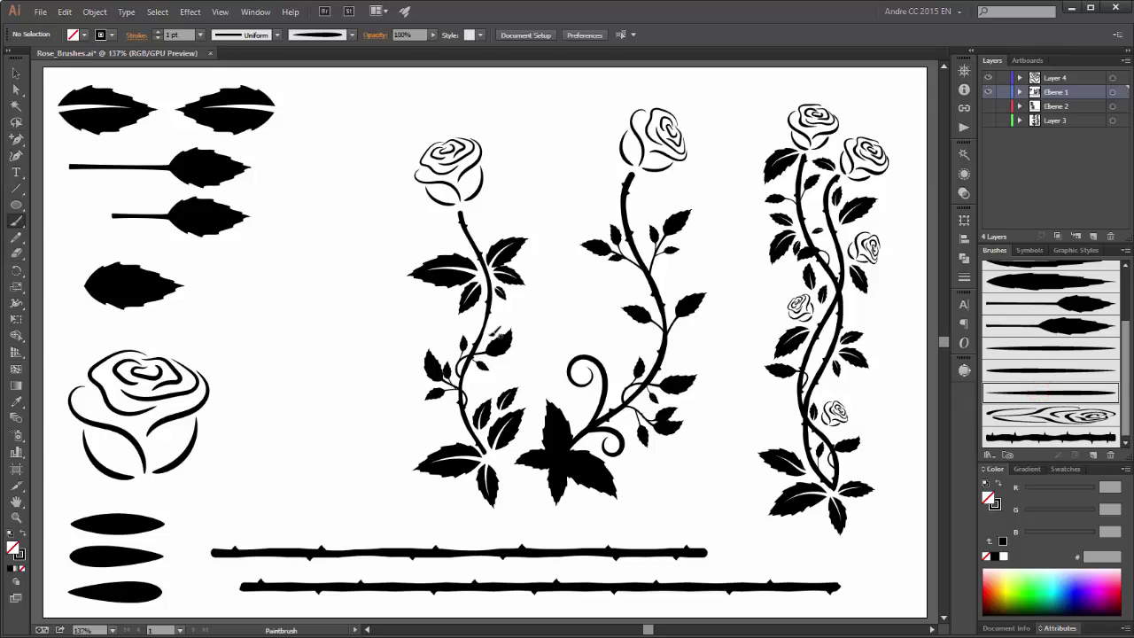
pyautogui.moveTo(484, 329)
pyautogui.mouseDown()
pyautogui.moveTo(495, 312)
pyautogui.moveTo(519, 319)
pyautogui.moveTo(509, 320)
pyautogui.mouseUp()
pyautogui.moveTo(478, 251)
pyautogui.mouseDown()
pyautogui.moveTo(477, 234)
pyautogui.moveTo(502, 220)
pyautogui.moveTo(499, 231)
pyautogui.mouseUp()
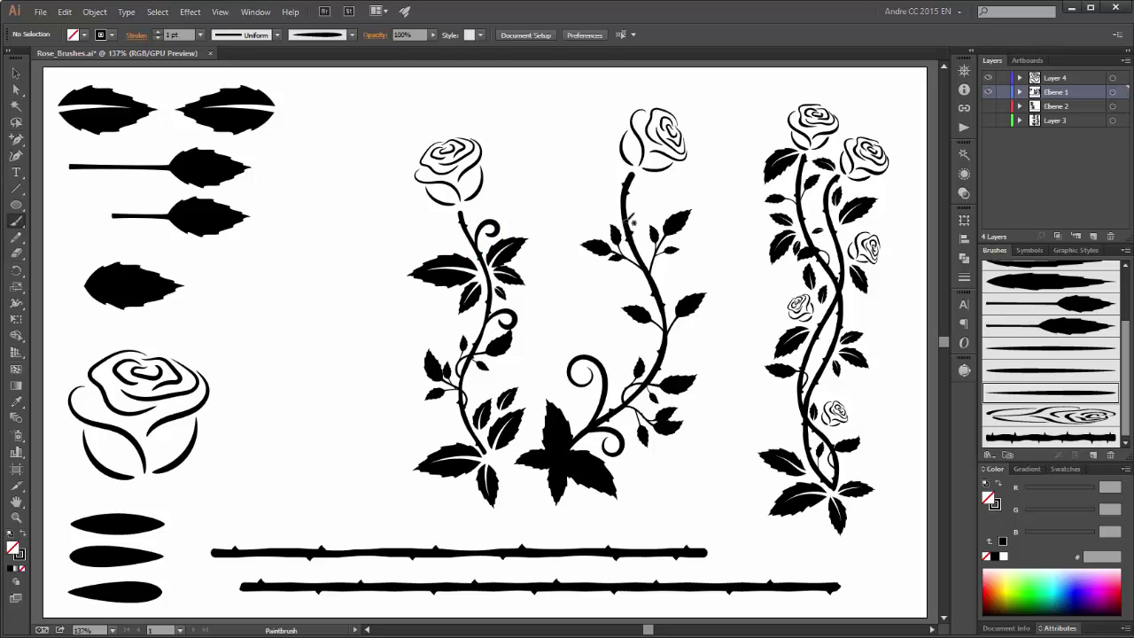
pyautogui.moveTo(627, 220); pyautogui.dragTo(599, 204)
pyautogui.moveTo(664, 353)
pyautogui.mouseDown()
pyautogui.moveTo(695, 339)
pyautogui.moveTo(687, 353)
pyautogui.mouseUp()
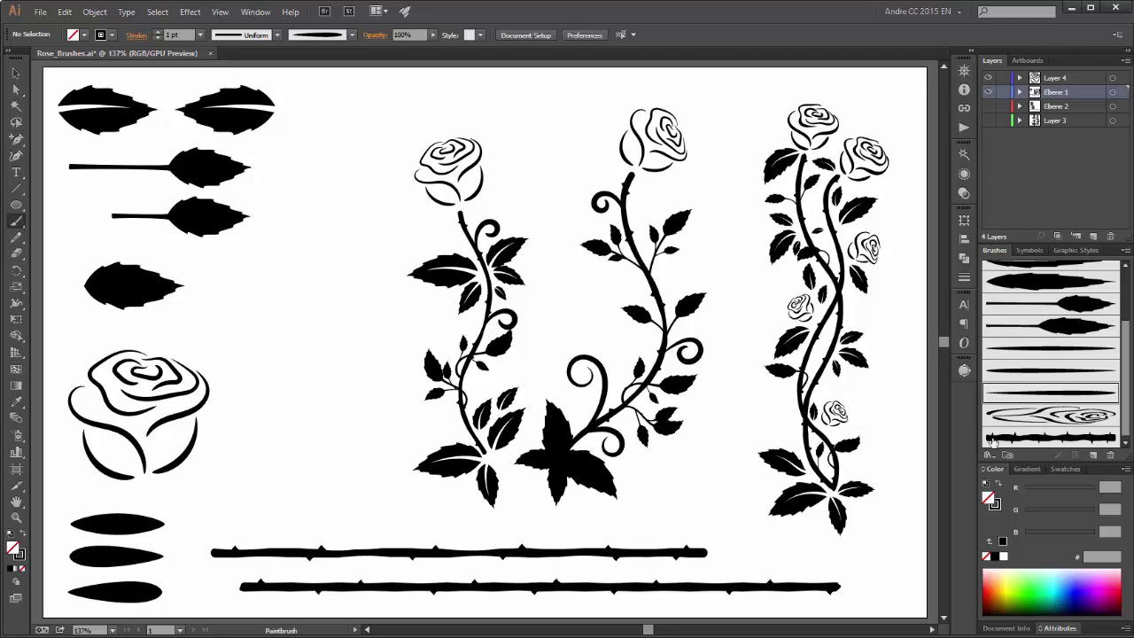
# Paint small drooping leaves beneath both rose heads with the solid leaf brush at a 0.5 pt stroke weight
pyautogui.scroll(2, 1124, 327)
pyautogui.click(1036, 319)
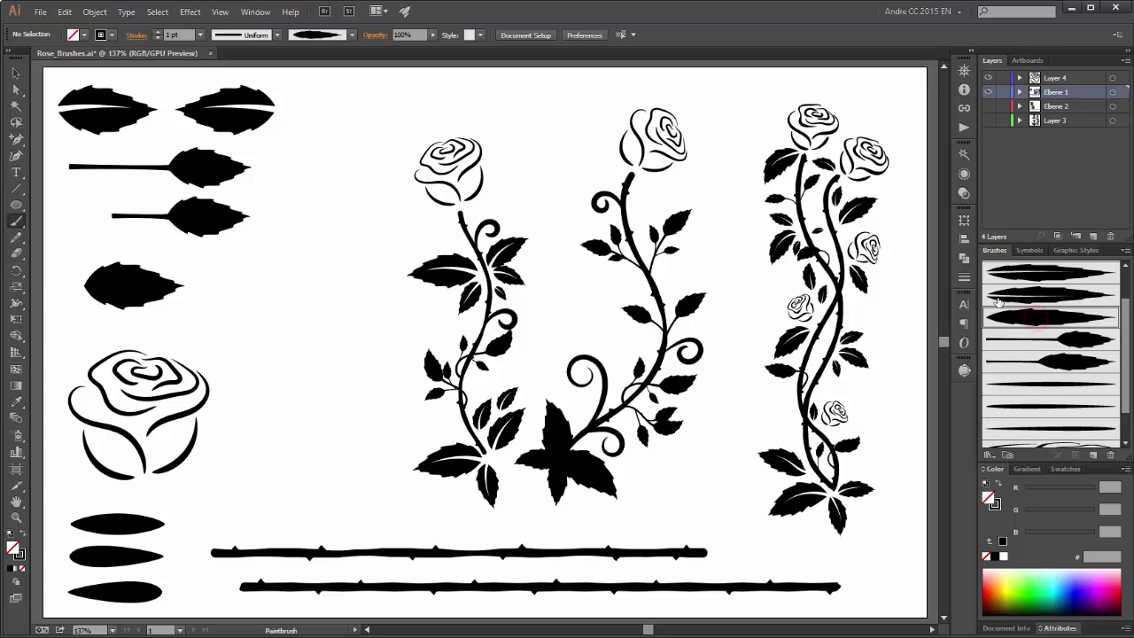
pyautogui.click(201, 36)
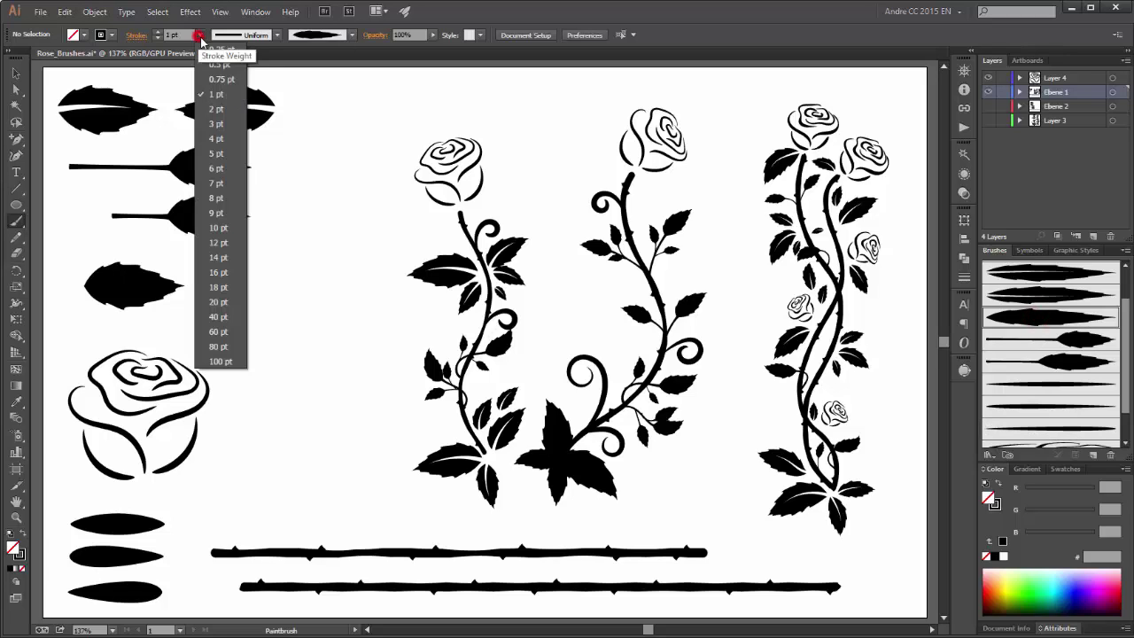
pyautogui.click(218, 64)
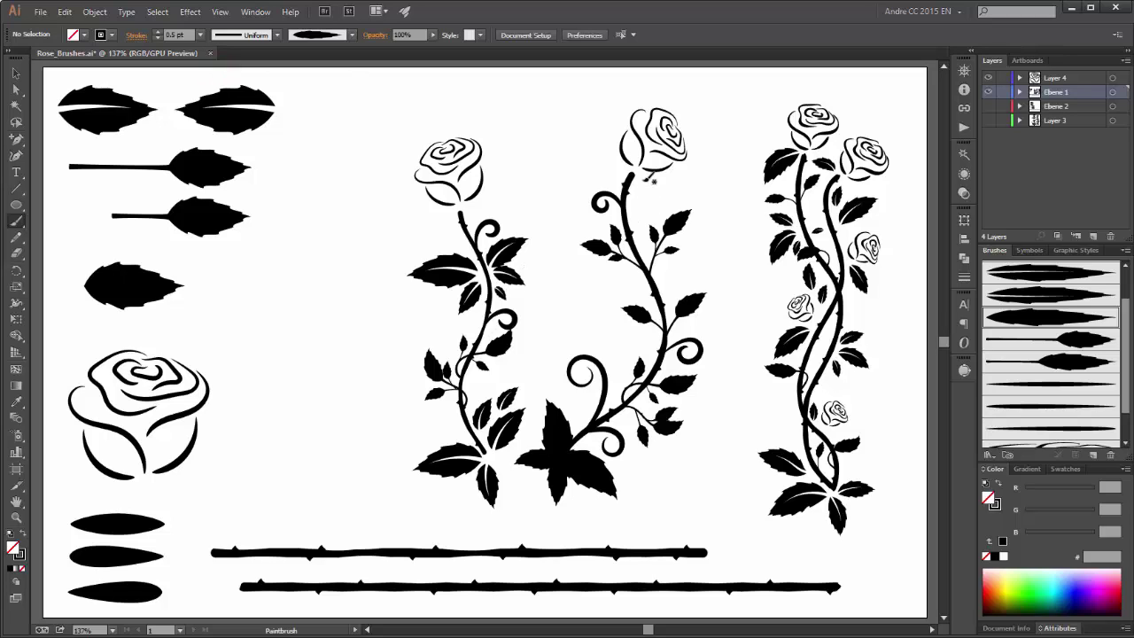
pyautogui.moveTo(637, 173); pyautogui.dragTo(665, 205)
pyautogui.moveTo(596, 168); pyautogui.dragTo(632, 174)
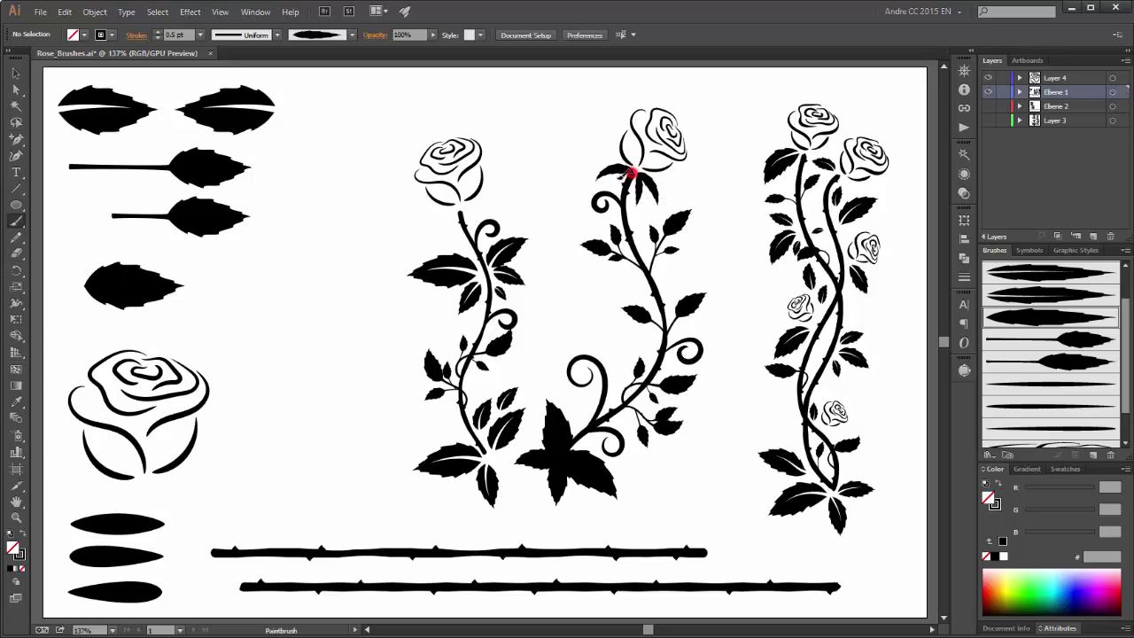
pyautogui.moveTo(461, 203)
pyautogui.mouseDown()
pyautogui.moveTo(511, 211)
pyautogui.moveTo(434, 237)
pyautogui.mouseUp()
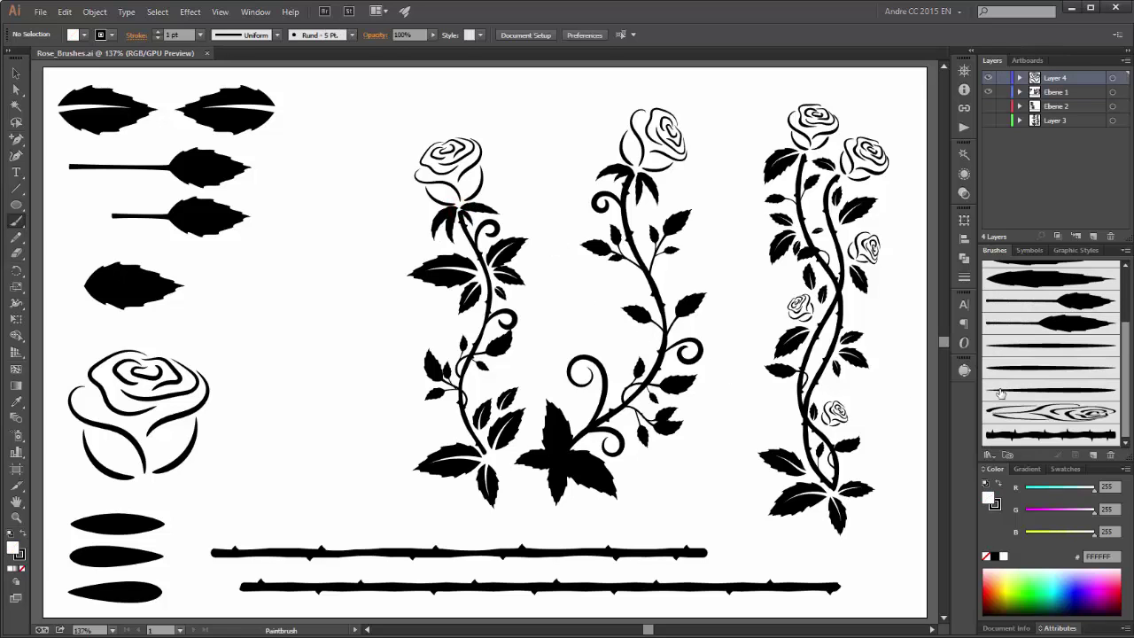
# Paint two long curved stems from the left vine's base up into the empty area beside it with the second tapered brush
pyautogui.click(1059, 368)
pyautogui.moveTo(478, 449)
pyautogui.mouseDown()
pyautogui.moveTo(329, 265)
pyautogui.moveTo(330, 204)
pyautogui.mouseUp()
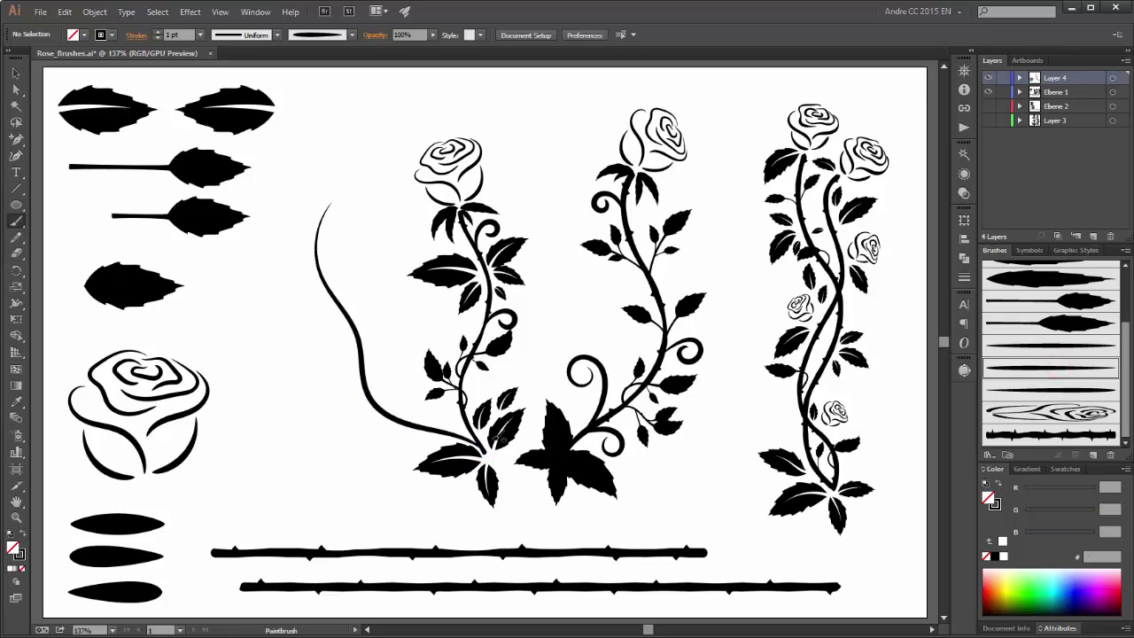
pyautogui.moveTo(478, 447)
pyautogui.mouseDown()
pyautogui.moveTo(380, 429)
pyautogui.moveTo(357, 355)
pyautogui.moveTo(368, 216)
pyautogui.mouseUp()
# Paint roses of different sizes at the top and along both sides of the new tapered stems with the rose brush
pyautogui.click(1038, 410)
pyautogui.moveTo(344, 160); pyautogui.dragTo(332, 195)
pyautogui.moveTo(383, 146); pyautogui.dragTo(368, 169)
pyautogui.moveTo(355, 118); pyautogui.dragTo(352, 140)
pyautogui.moveTo(366, 290); pyautogui.dragTo(357, 301)
pyautogui.moveTo(393, 338)
pyautogui.mouseDown()
pyautogui.moveTo(376, 352)
pyautogui.moveTo(319, 354)
pyautogui.mouseUp()
pyautogui.moveTo(297, 269); pyautogui.dragTo(310, 281)
# Paint leaves along the new tapered stems with the long-stalked leaf brush
pyautogui.click(1034, 300)
pyautogui.moveTo(347, 233); pyautogui.dragTo(334, 300)
pyautogui.moveTo(363, 344); pyautogui.dragTo(406, 312)
pyautogui.moveTo(379, 399); pyautogui.dragTo(297, 406)
# Add smaller leaves along the new tapered stems with the short-stalked leaf brush
pyautogui.click(1051, 323)
pyautogui.moveTo(350, 264); pyautogui.dragTo(329, 280)
pyautogui.moveTo(367, 314); pyautogui.dragTo(365, 326)
pyautogui.moveTo(355, 392)
pyautogui.mouseDown()
pyautogui.moveTo(340, 414)
pyautogui.moveTo(328, 386)
pyautogui.mouseUp()
# Fill out the new vine's sides and lower part with leaves from the split-leaf brushes
pyautogui.moveTo(1123, 432); pyautogui.dragTo(1121, 376)
pyautogui.click(1054, 315)
pyautogui.click(1012, 332)
pyautogui.moveTo(343, 219); pyautogui.dragTo(300, 214)
pyautogui.moveTo(324, 303); pyautogui.dragTo(279, 337)
pyautogui.moveTo(379, 441); pyautogui.dragTo(384, 447)
pyautogui.click(1025, 313)
pyautogui.moveTo(400, 383); pyautogui.dragTo(391, 406)
# Paint small leaves beneath the new vine's top roses with the solid leaf brush at a 0.5 pt stroke weight
pyautogui.click(1040, 359)
pyautogui.click(200, 34)
pyautogui.click(213, 58)
pyautogui.moveTo(387, 239); pyautogui.dragTo(372, 220)
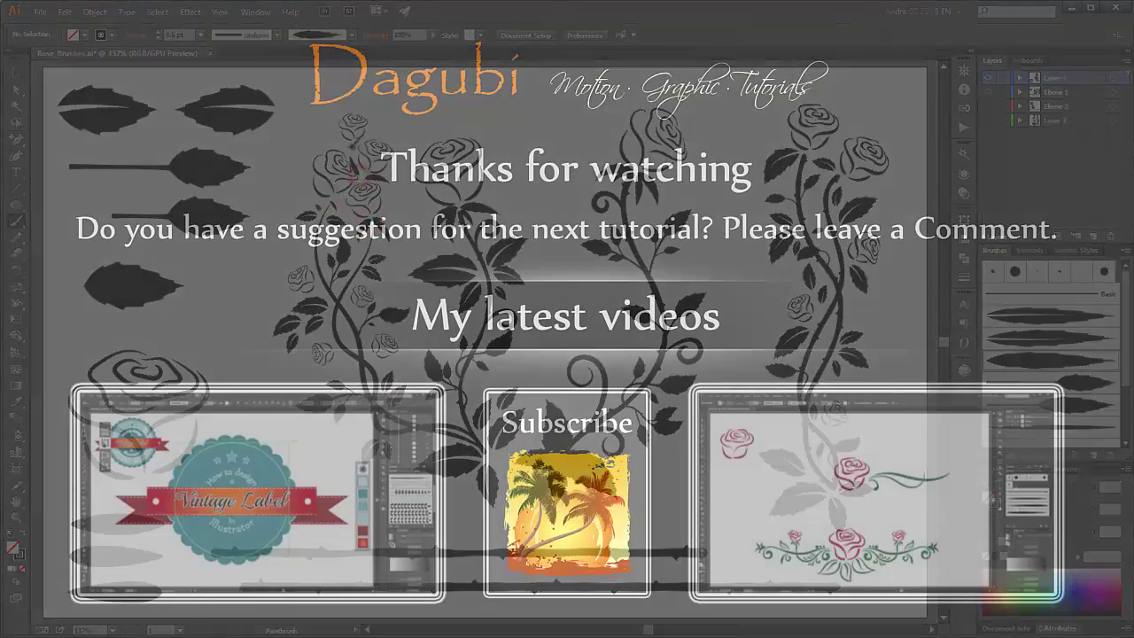